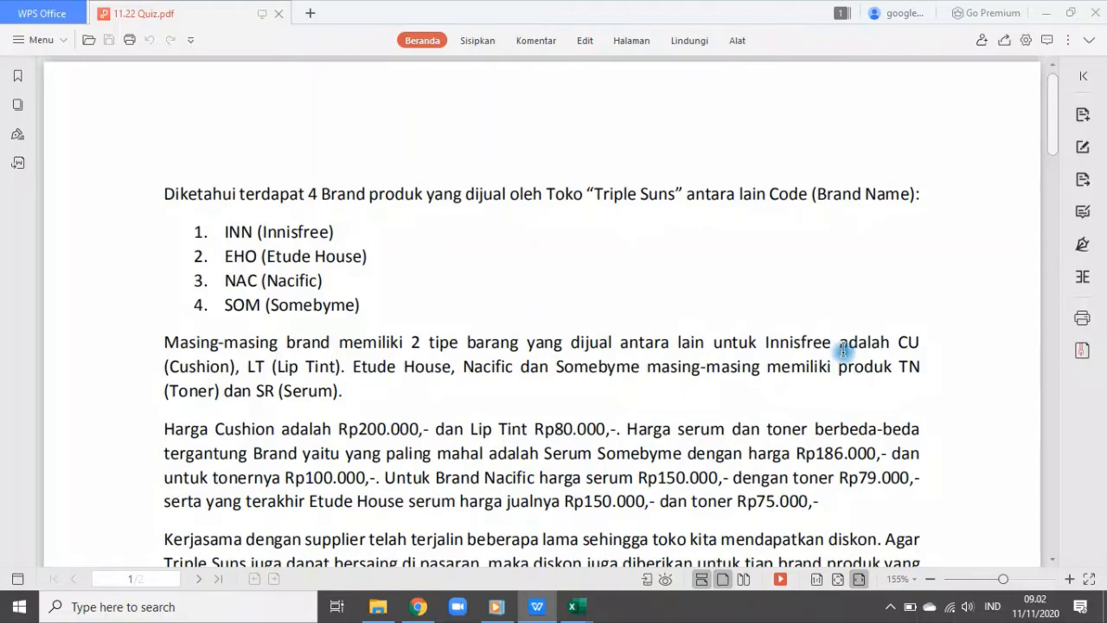
- Read through the quiz document, covering the brand codes, prices, discount terms, purchase data and required working-table columns
scroll(599, 419, down, 3)
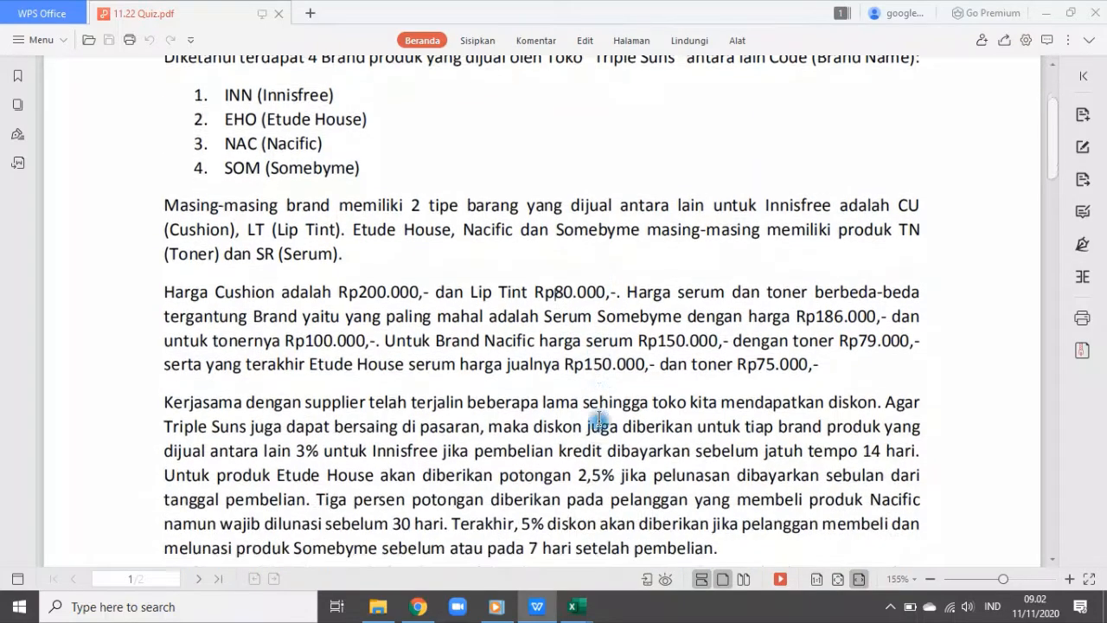
scroll(599, 418, down, 3)
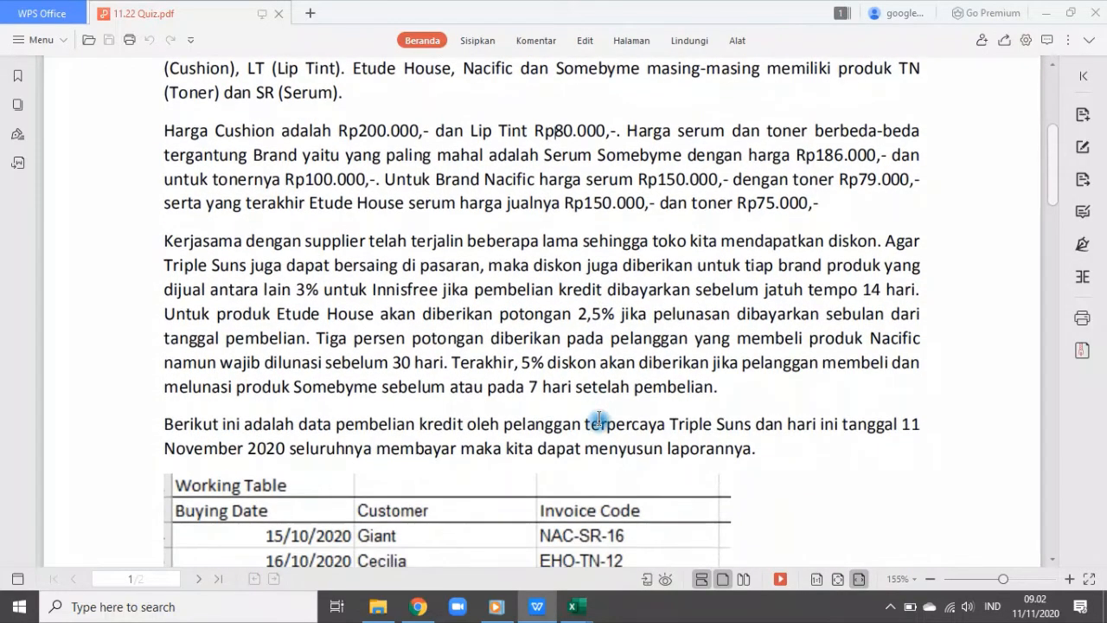
scroll(342, 287, up, 5)
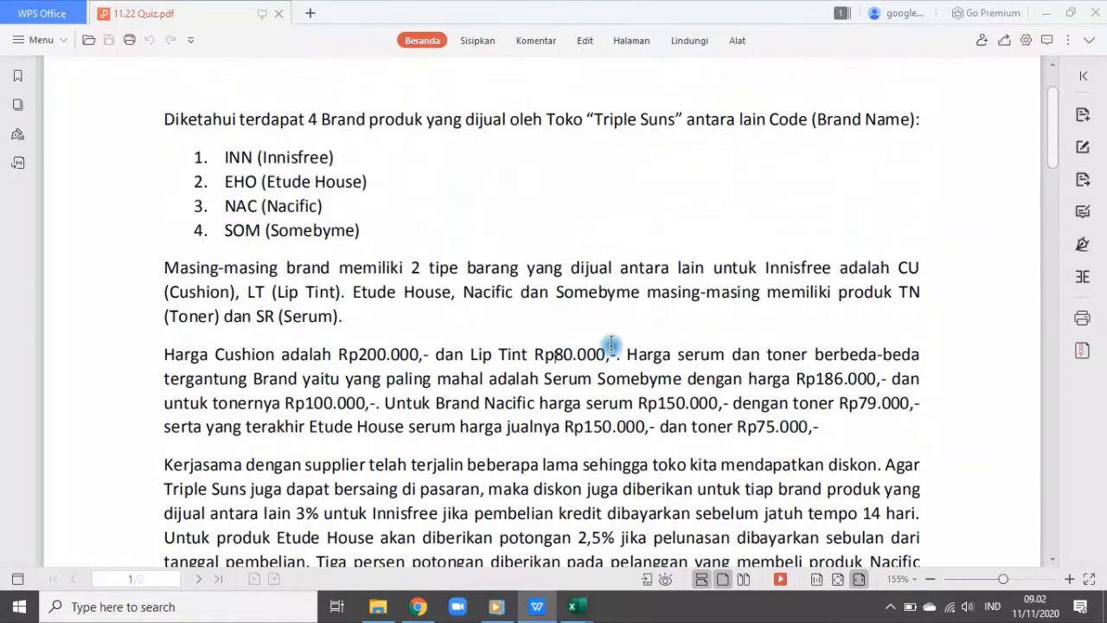
scroll(611, 343, down, 3)
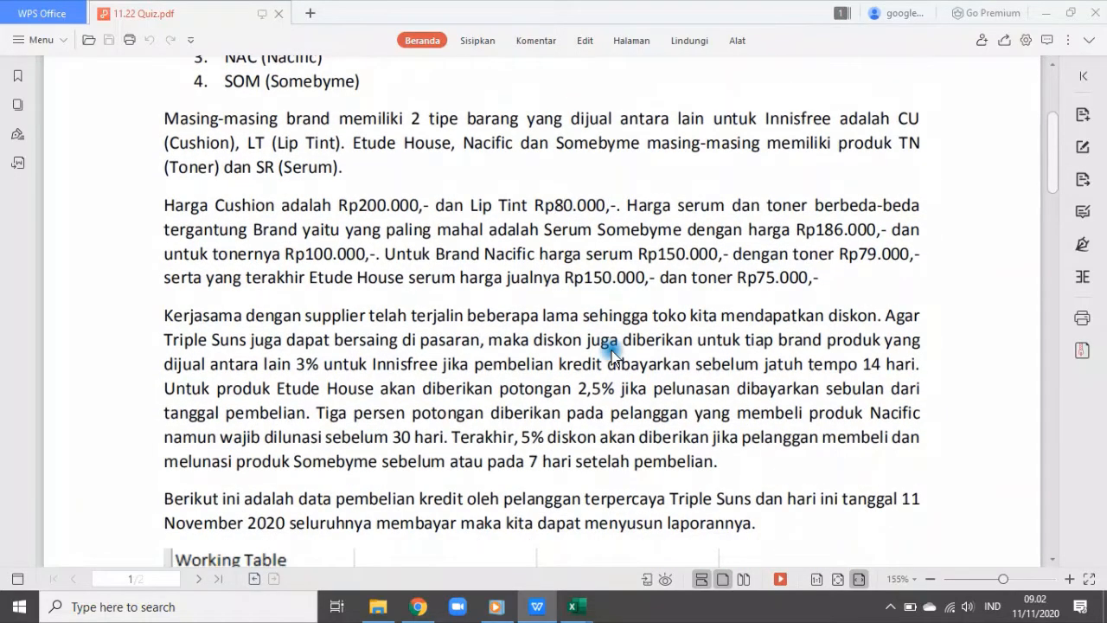
scroll(601, 380, down, 2)
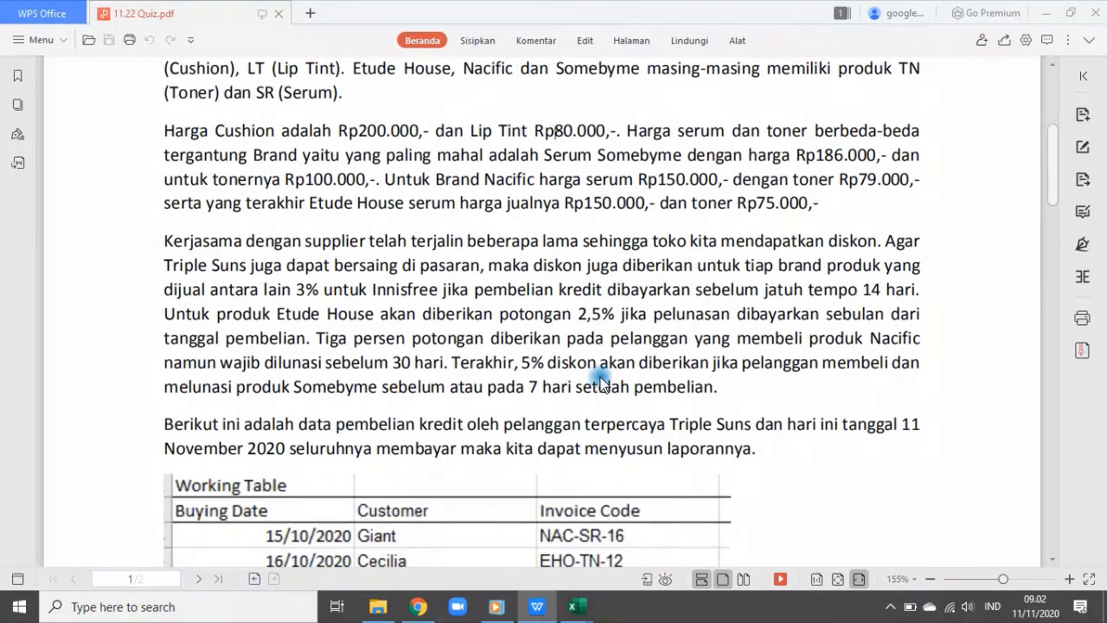
scroll(600, 377, down, 2)
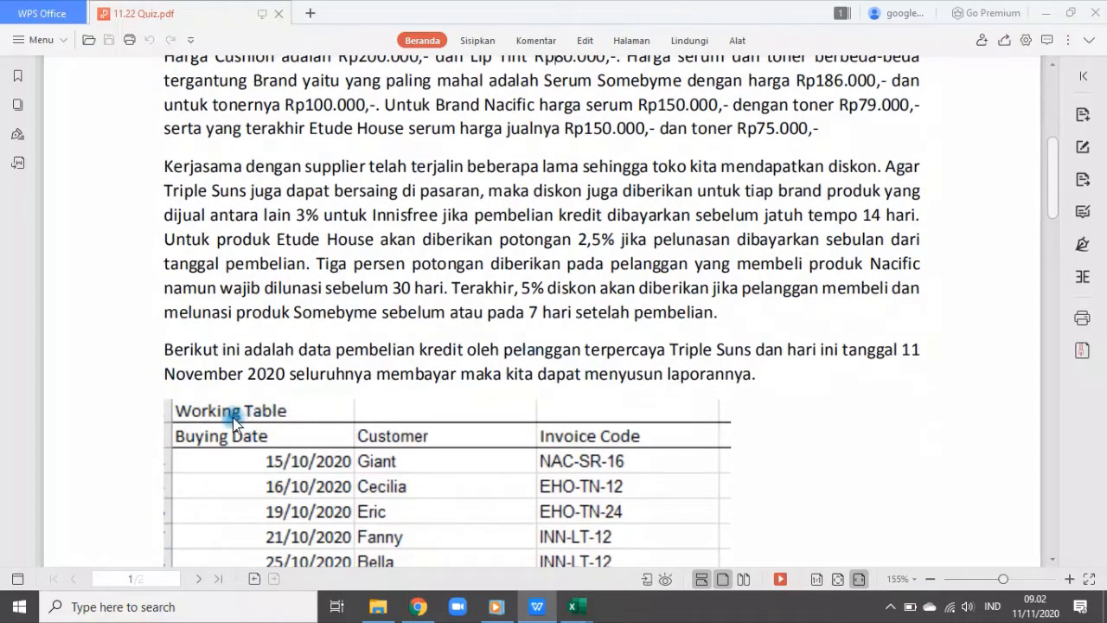
scroll(602, 445, down, 4)
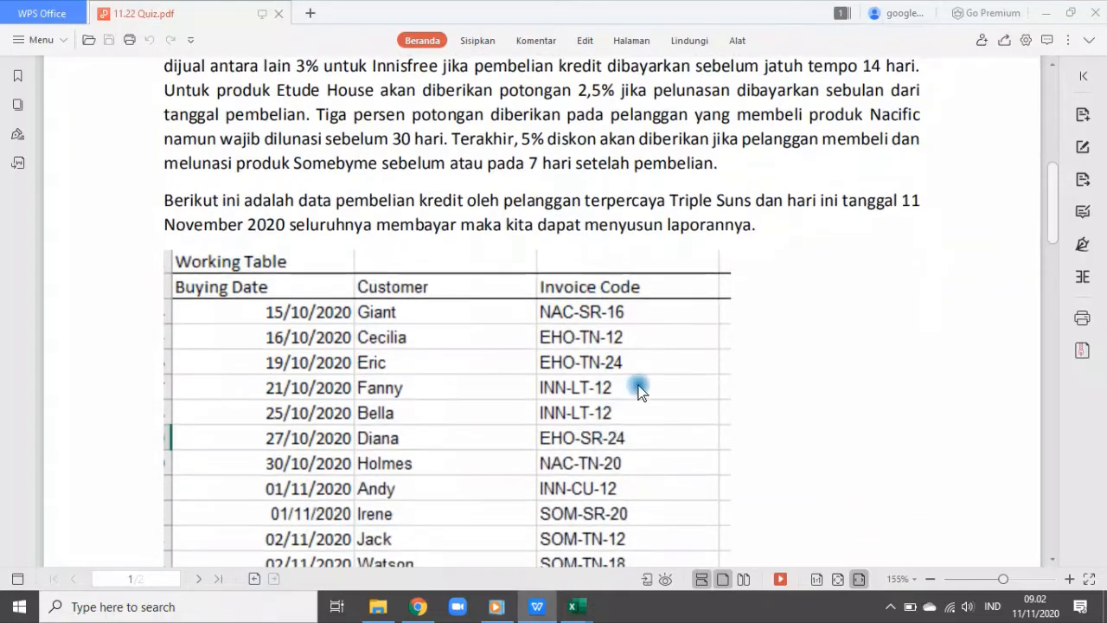
scroll(470, 354, down, 8)
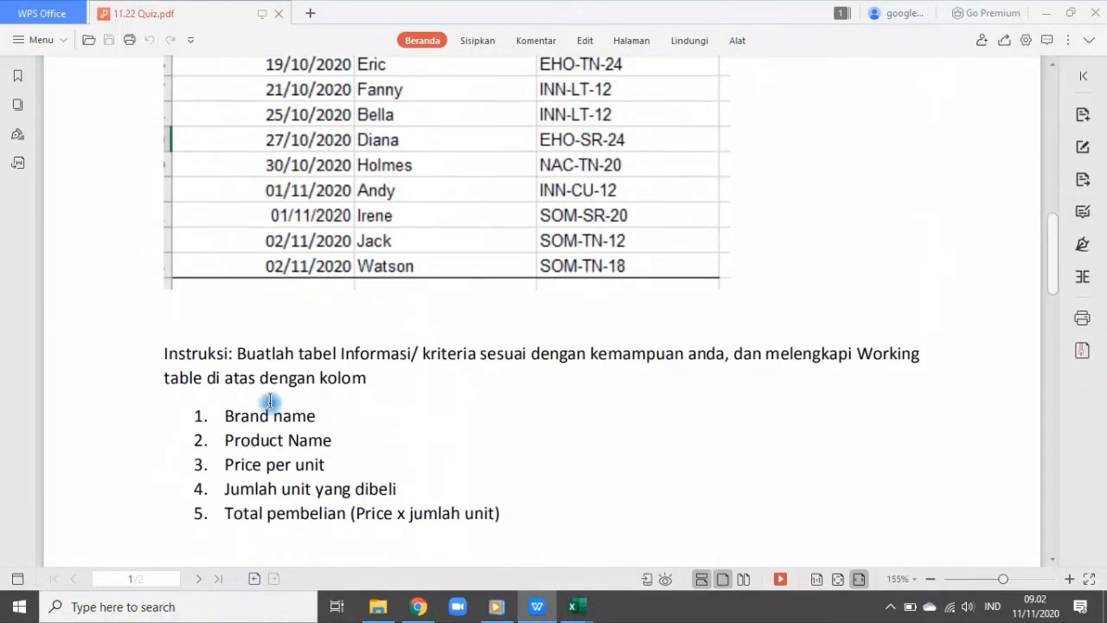
scroll(290, 363, down, 14)
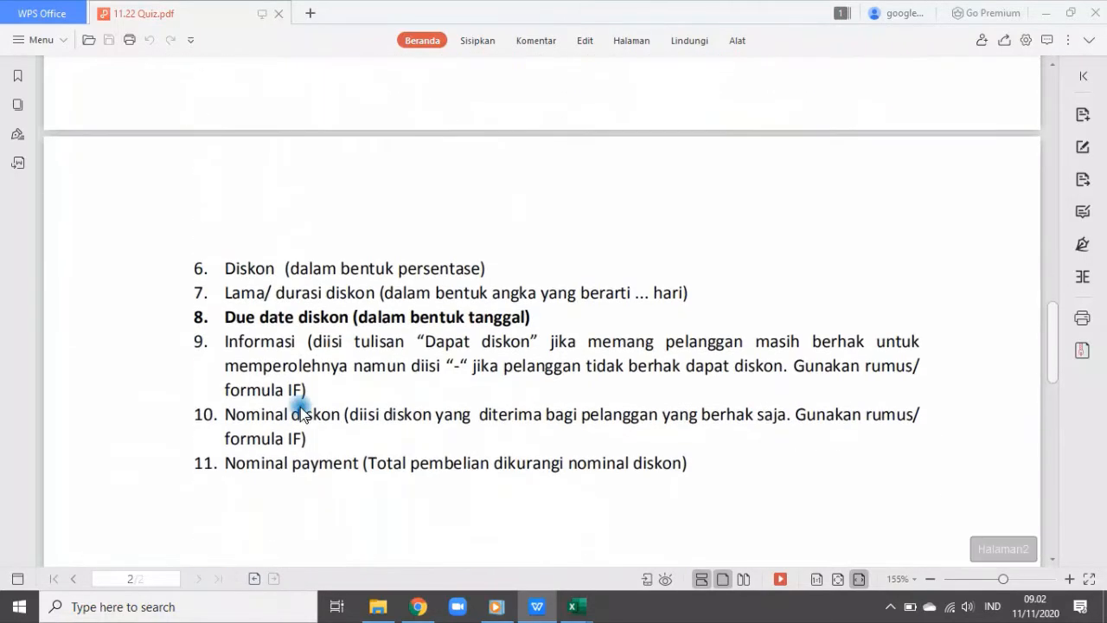
- Switch to the 11.22 Quiz workbook in Excel and change the title in cell A1 to "Criteria"
mouse_move(578, 612)
click(663, 538)
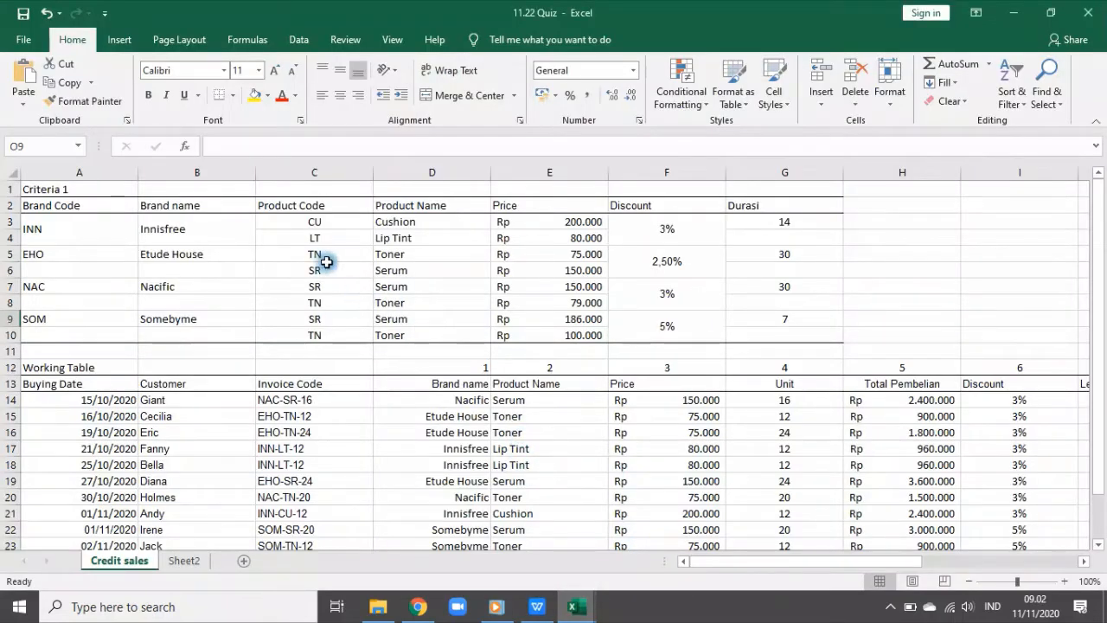
click(56, 188)
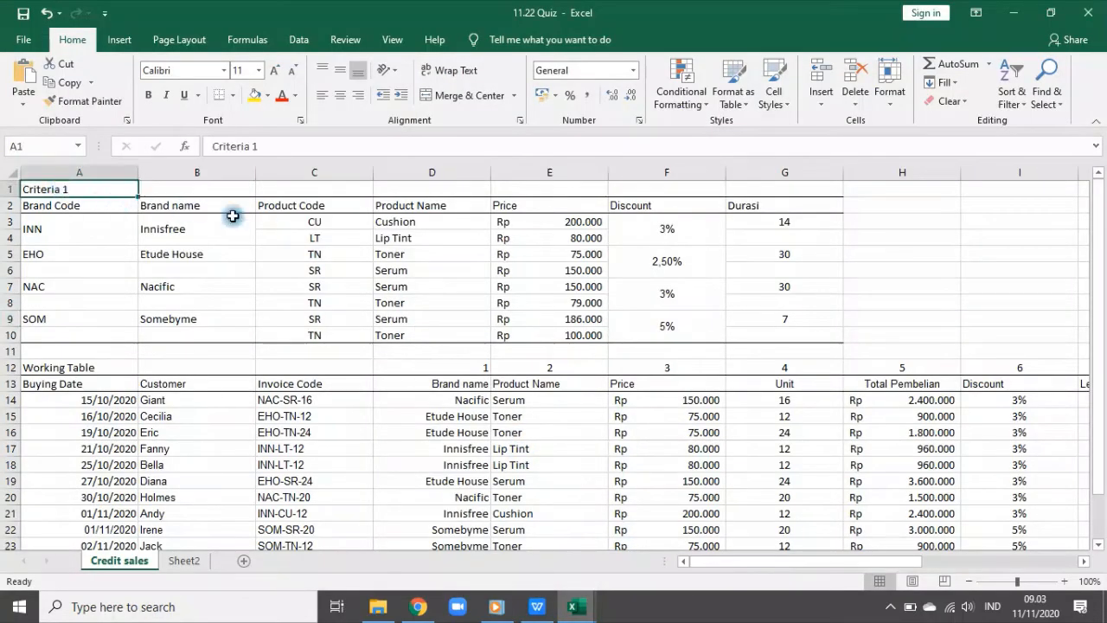
click(283, 139)
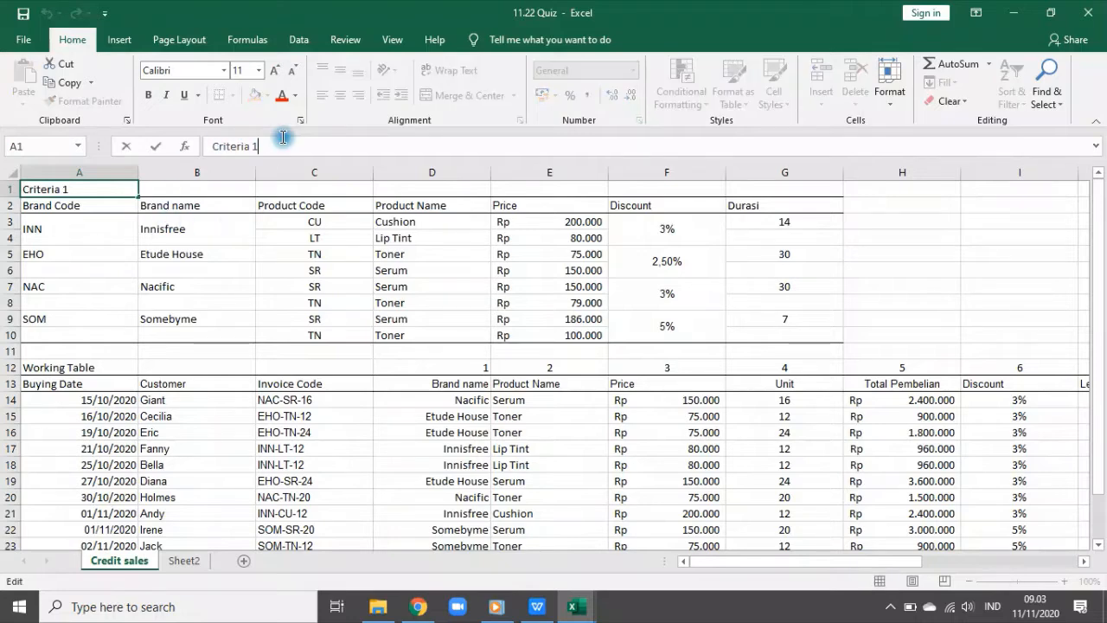
key(Return)
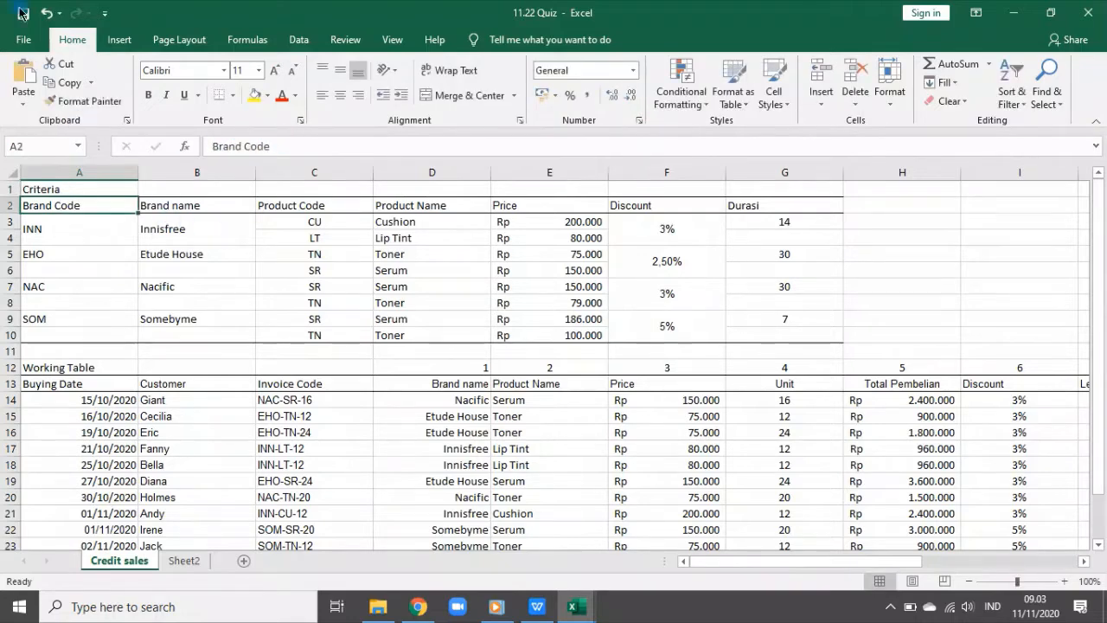
- Review the criteria table's brand, product code, price, discount and duration columns
click(83, 239)
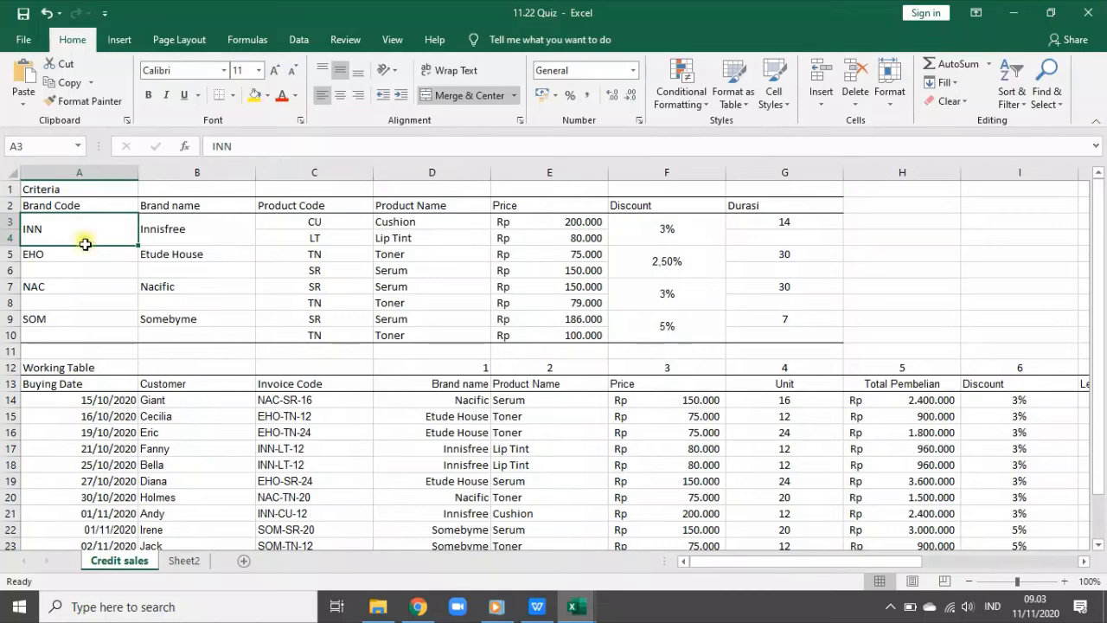
drag(85, 244, 96, 312)
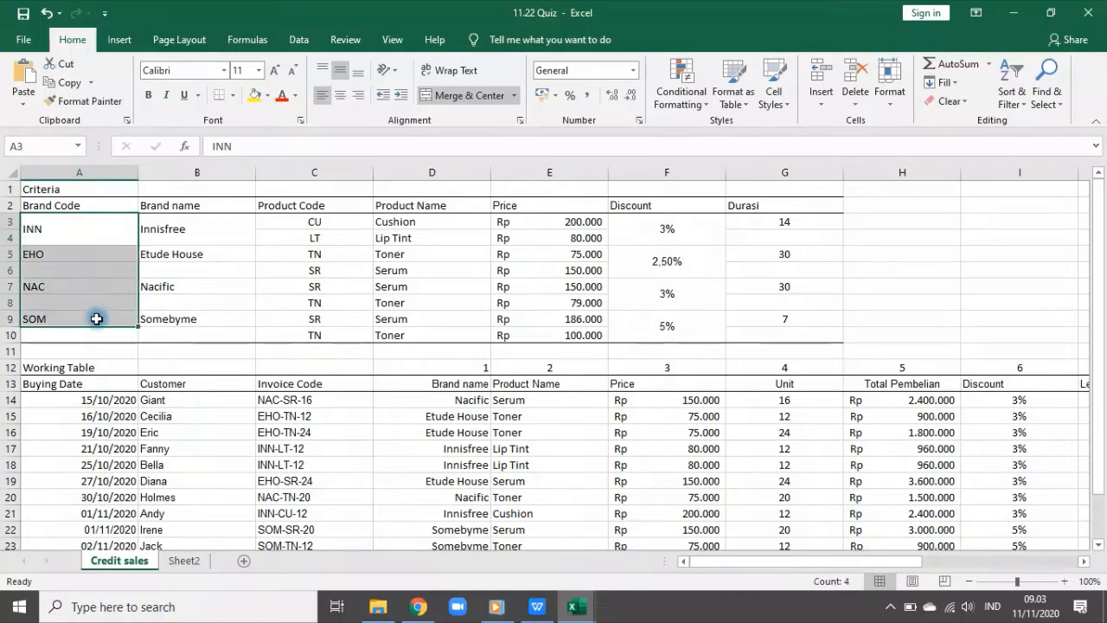
drag(217, 207, 227, 271)
drag(64, 205, 75, 320)
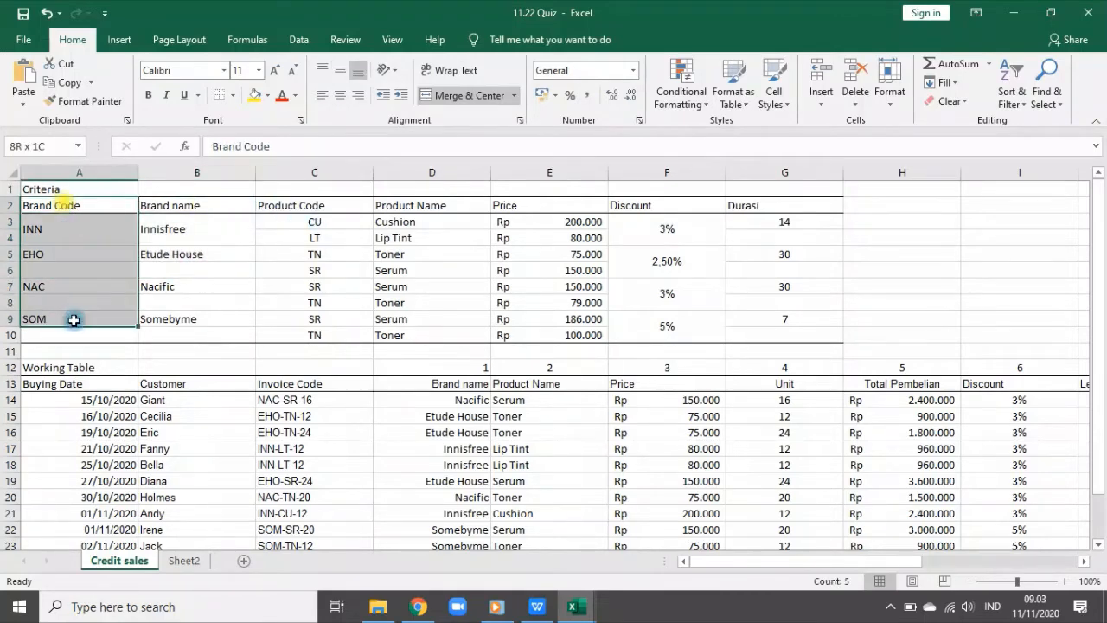
drag(202, 194, 240, 313)
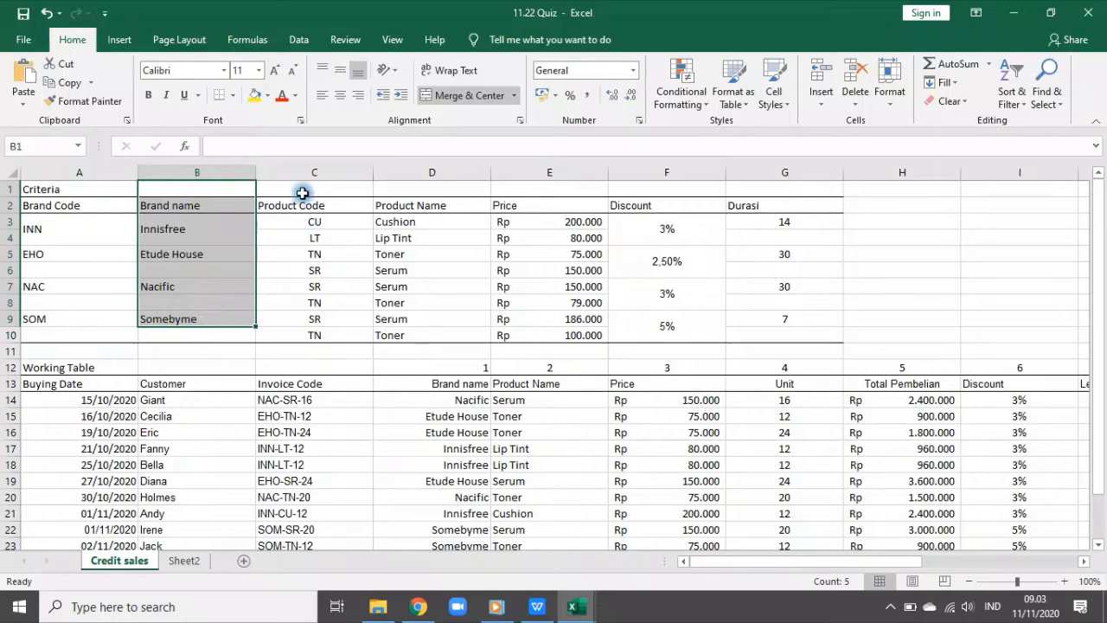
click(306, 203)
click(180, 234)
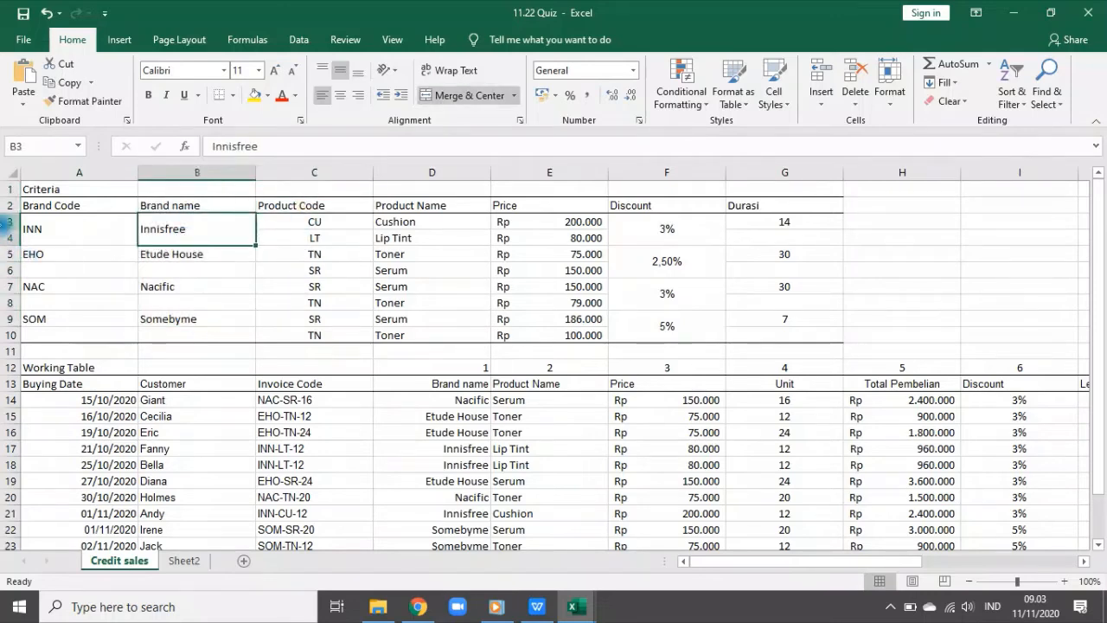
click(6, 228)
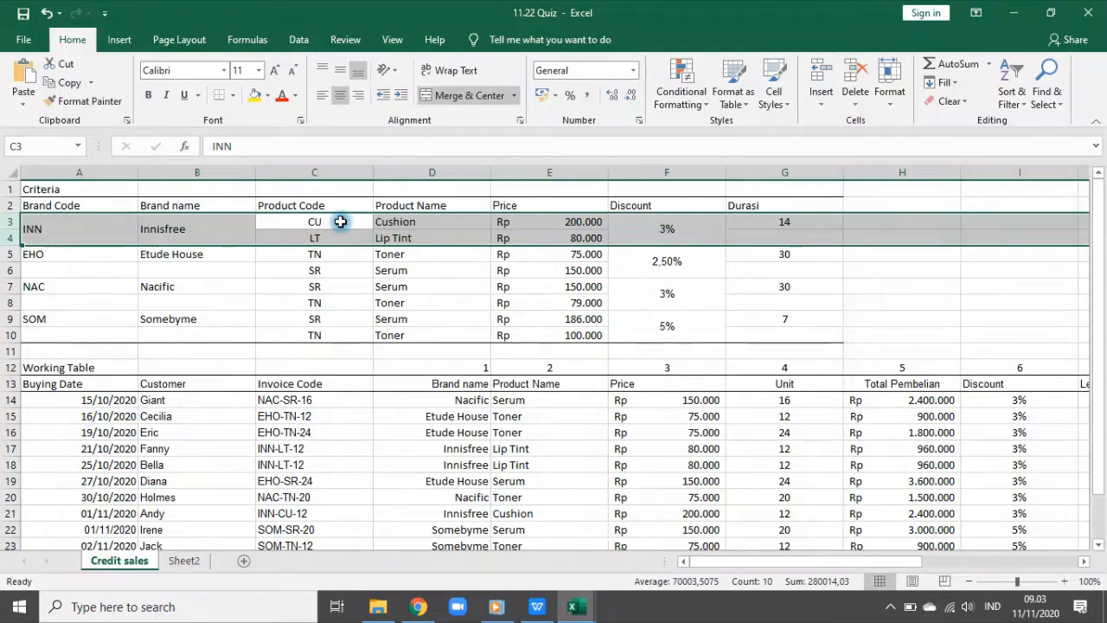
click(340, 221)
click(338, 250)
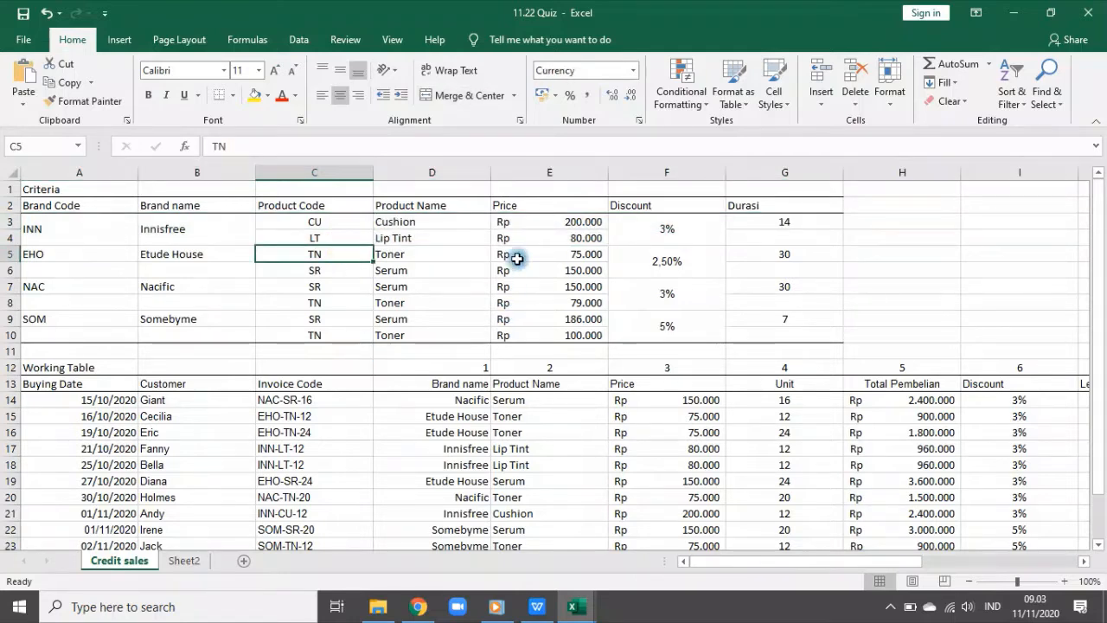
drag(537, 203, 553, 333)
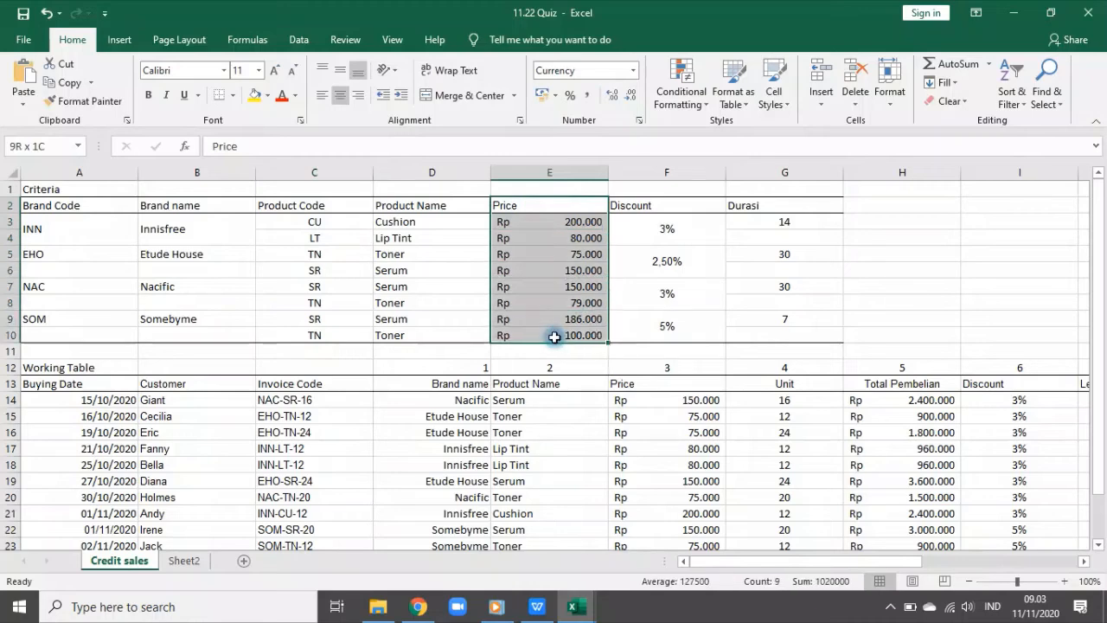
drag(672, 212, 768, 331)
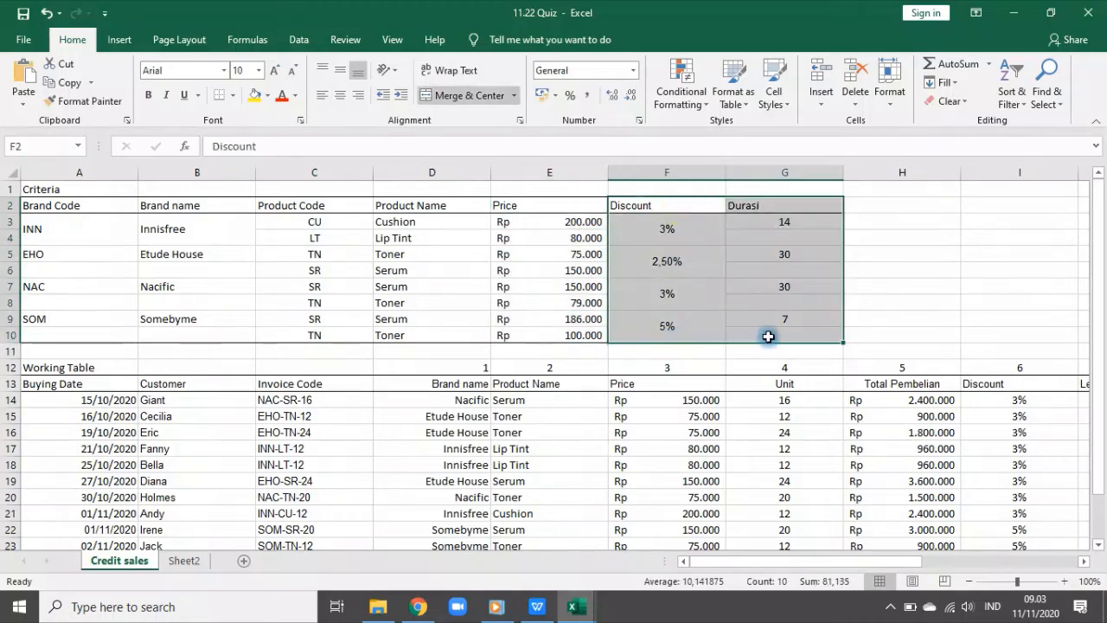
click(848, 317)
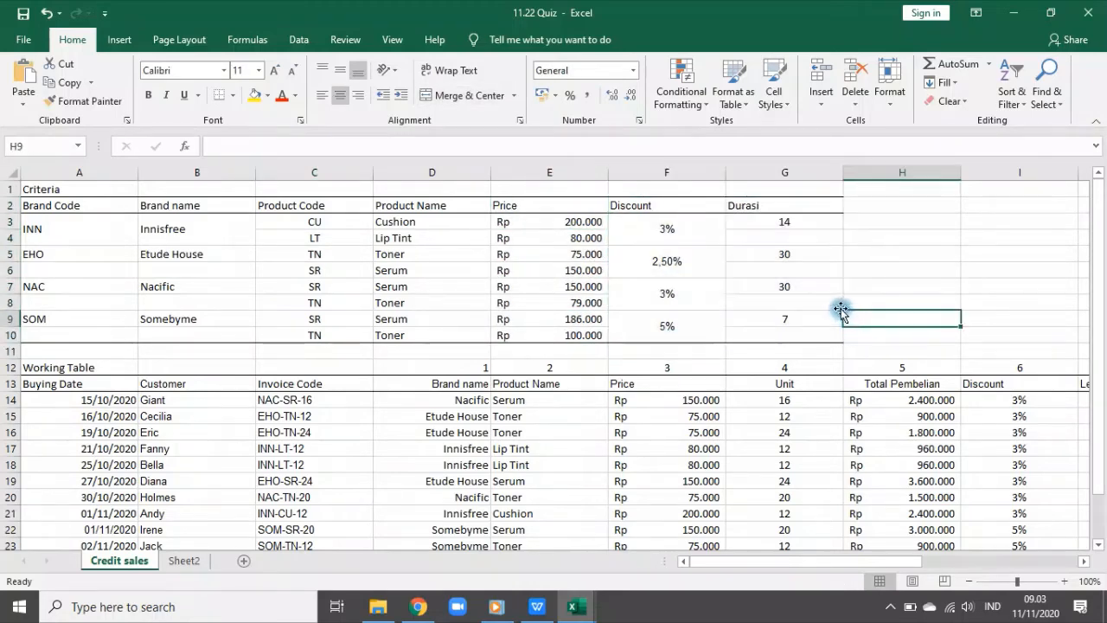
- Merge and center the Durasi cells in pairs for INN, EHO and NAC: G3:G4, G5:G6 and G7:G8
drag(772, 224, 770, 236)
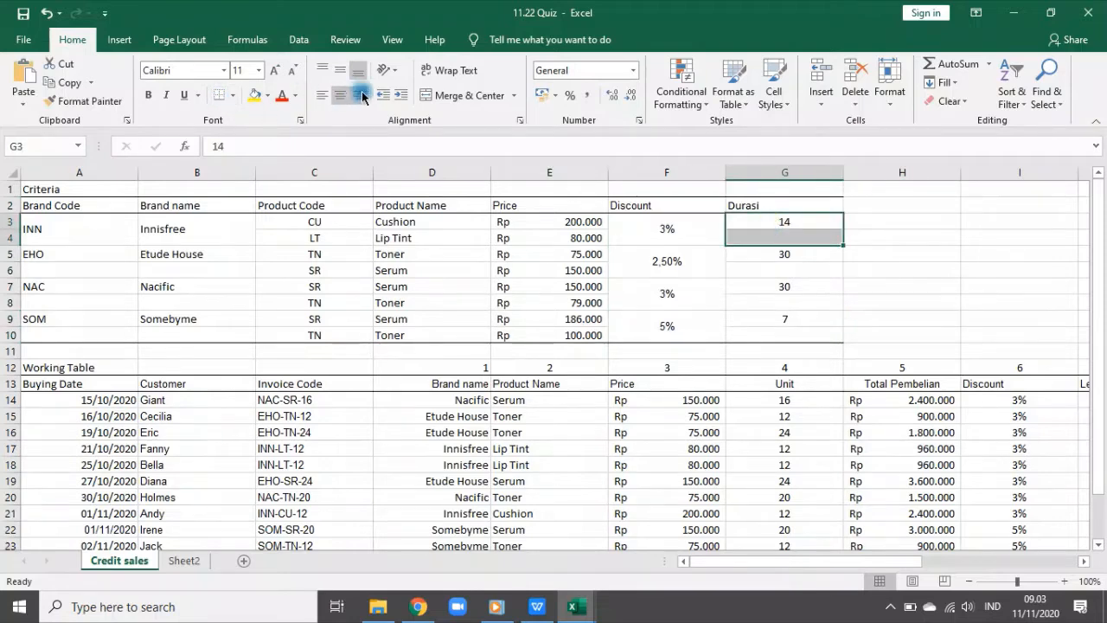
click(471, 95)
drag(782, 257, 783, 303)
click(454, 95)
click(458, 95)
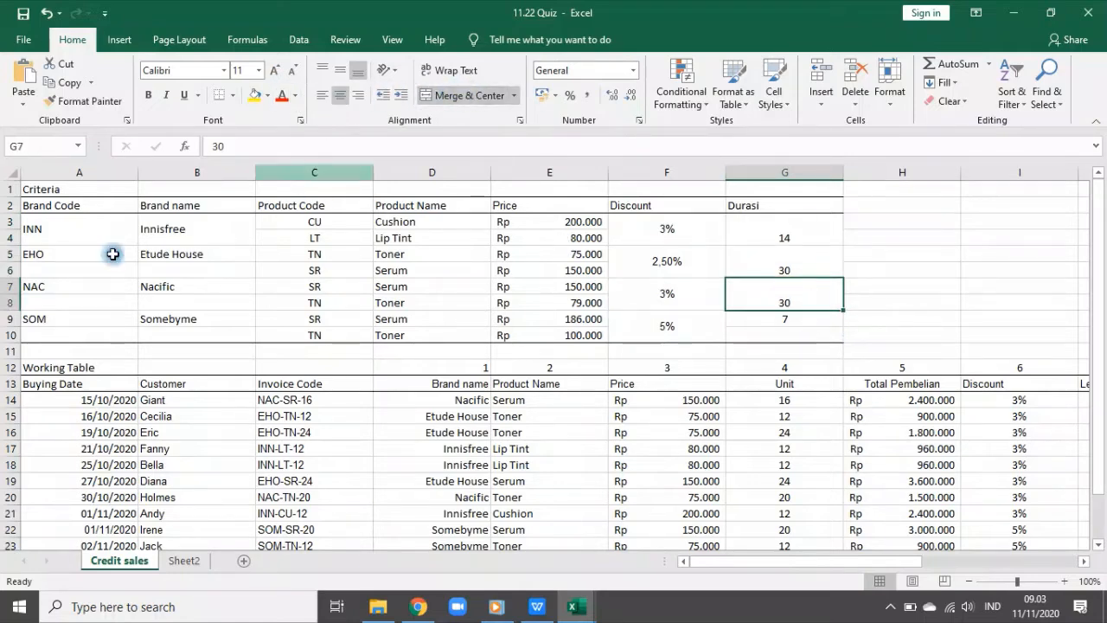
- Fill the Innisfree rows 3 and 4 with light orange
click(50, 230)
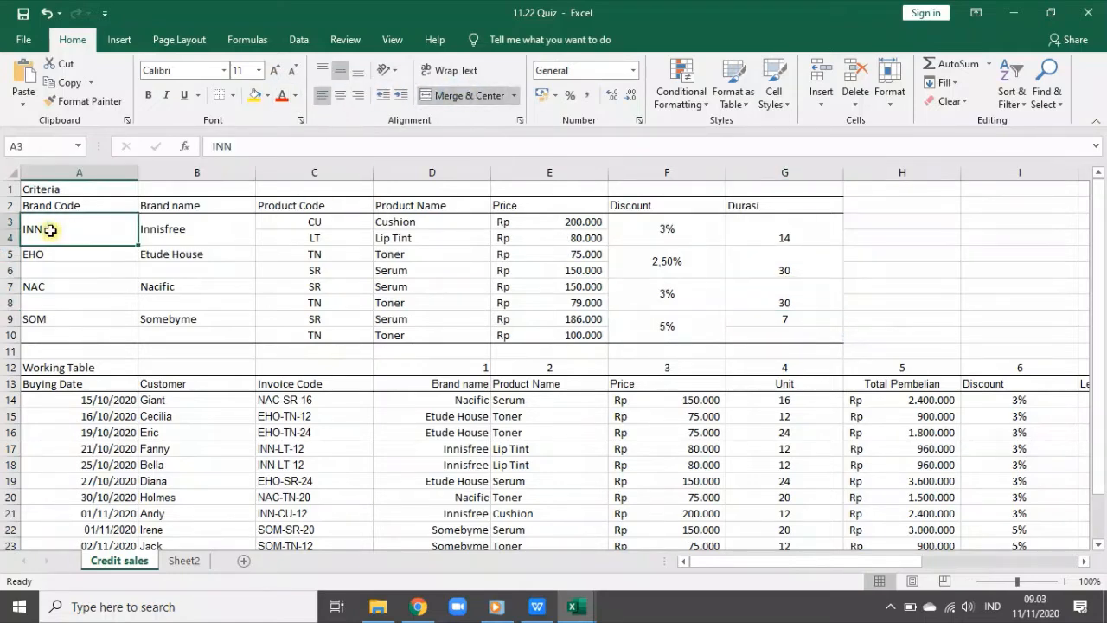
click(4, 226)
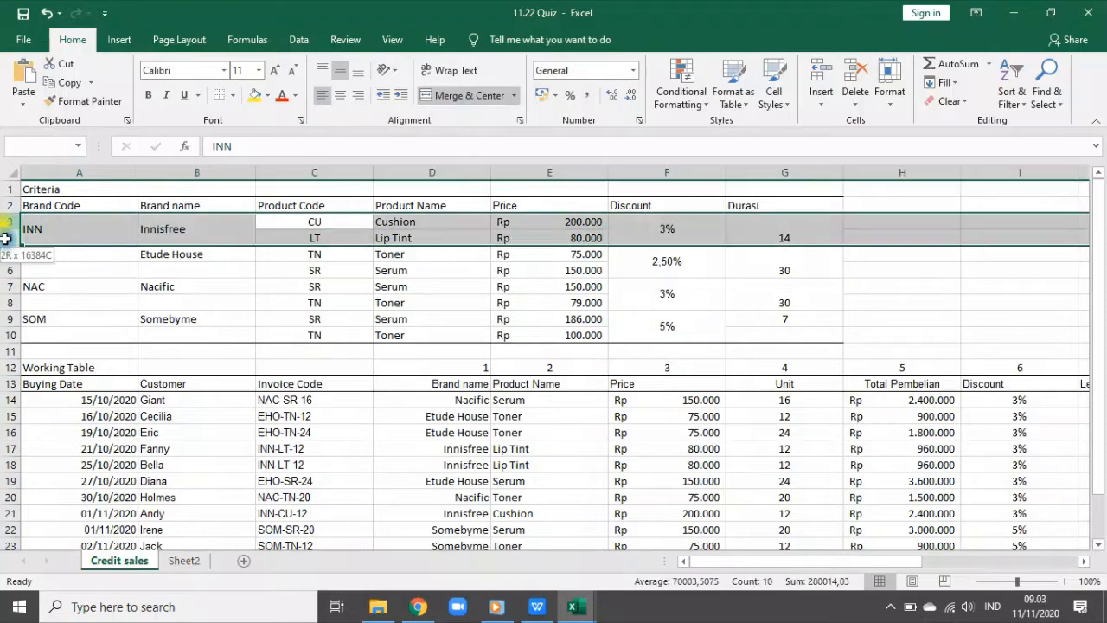
click(267, 95)
click(297, 189)
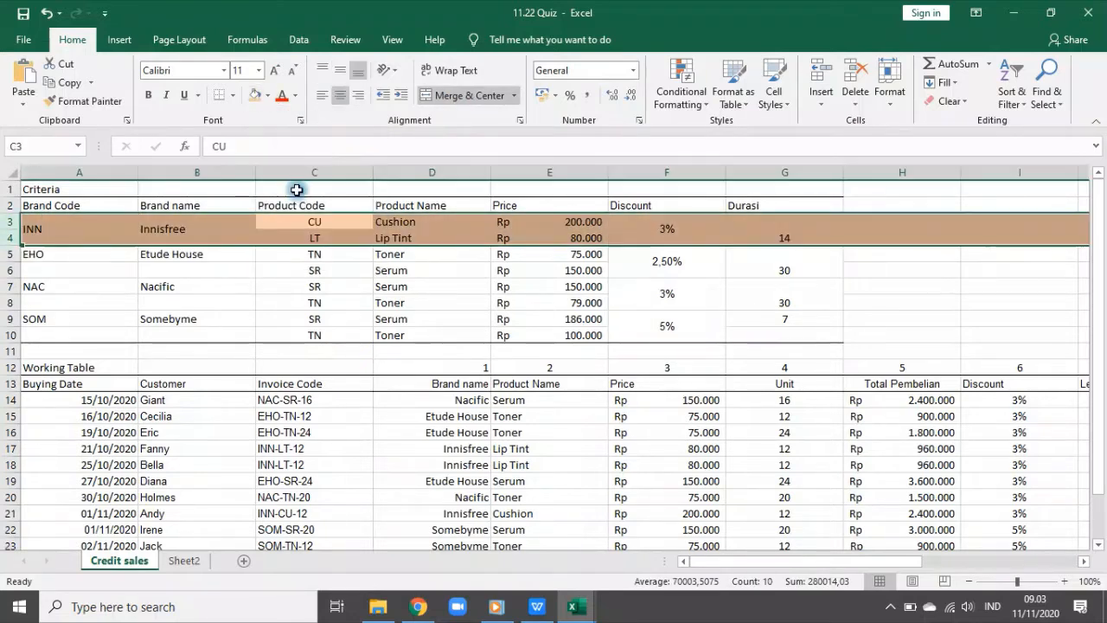
- Merge the EHO brand code cells A5:A6 and align the text left and vertically in the middle
drag(31, 253, 44, 268)
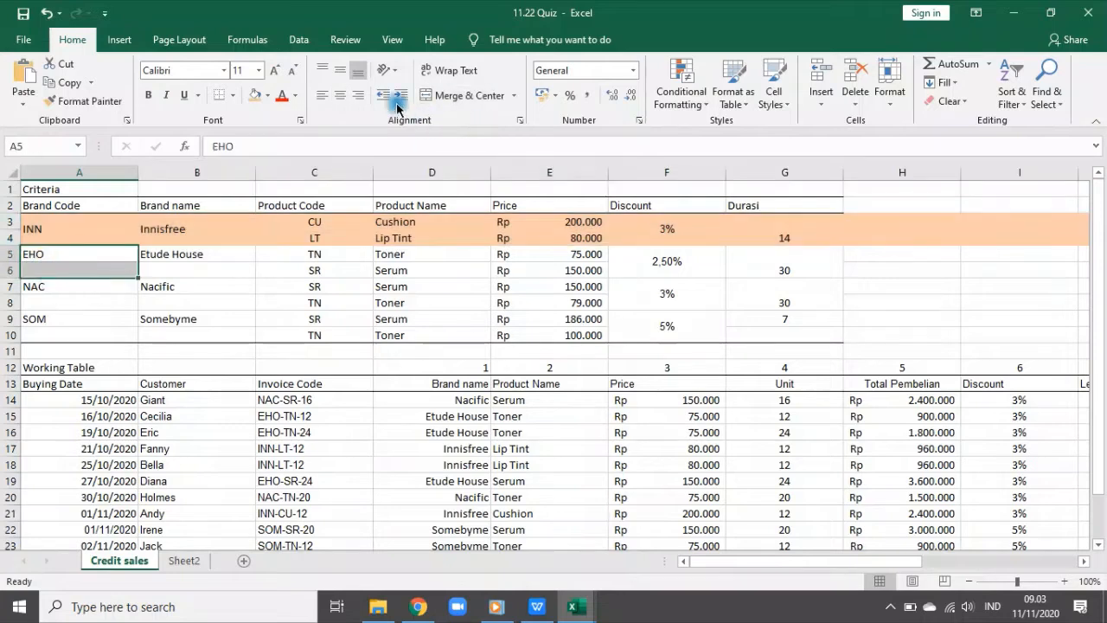
click(458, 95)
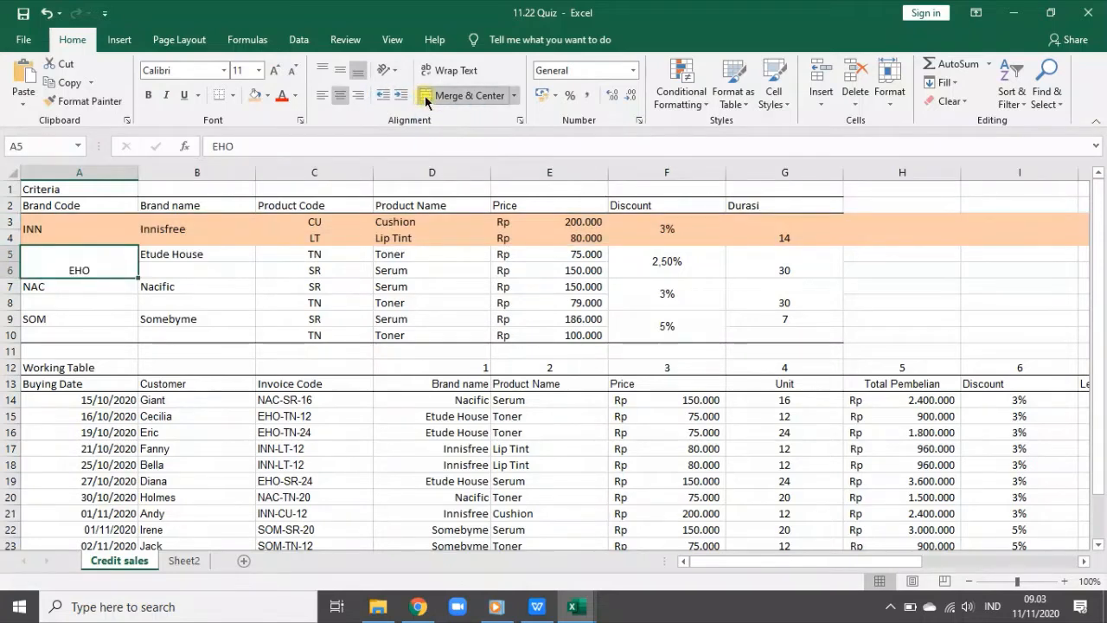
click(322, 96)
click(322, 70)
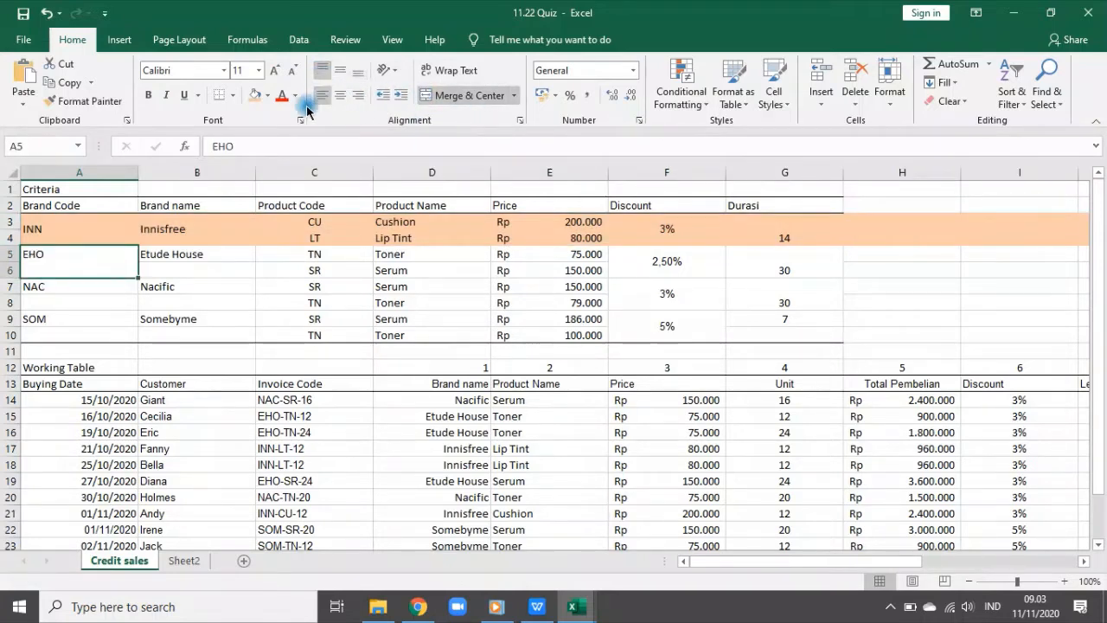
click(342, 73)
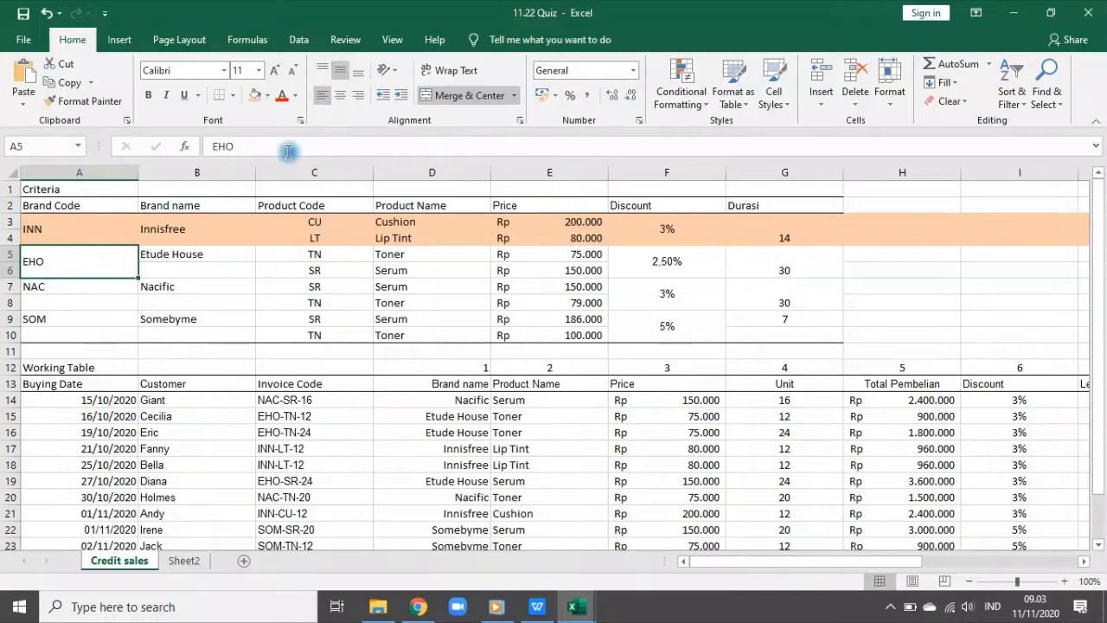
- Fill the Etude House rows 5 and 6 with light gray, starting with the EHO cell
click(268, 97)
click(336, 148)
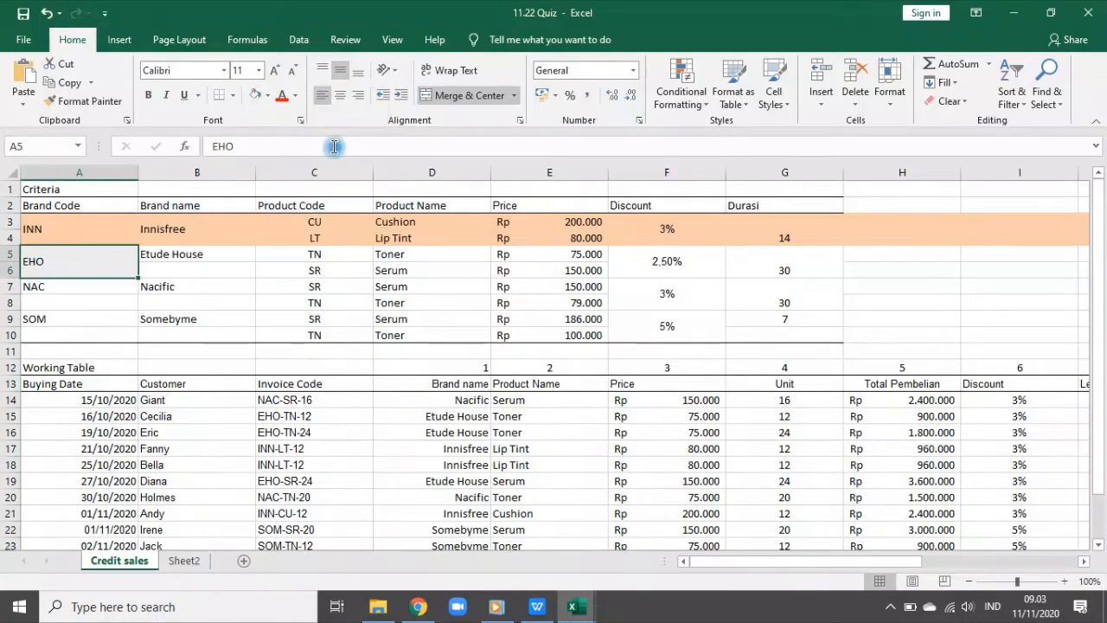
drag(7, 254, 7, 303)
click(255, 94)
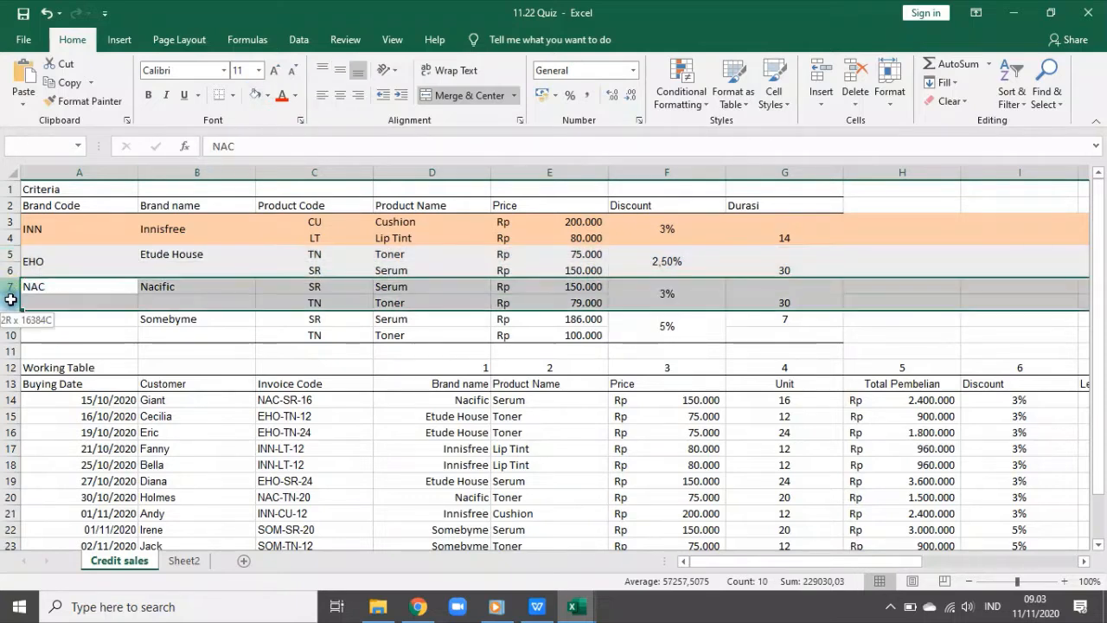
- Fill the Nacific rows 7 and 8 with light gold
click(269, 95)
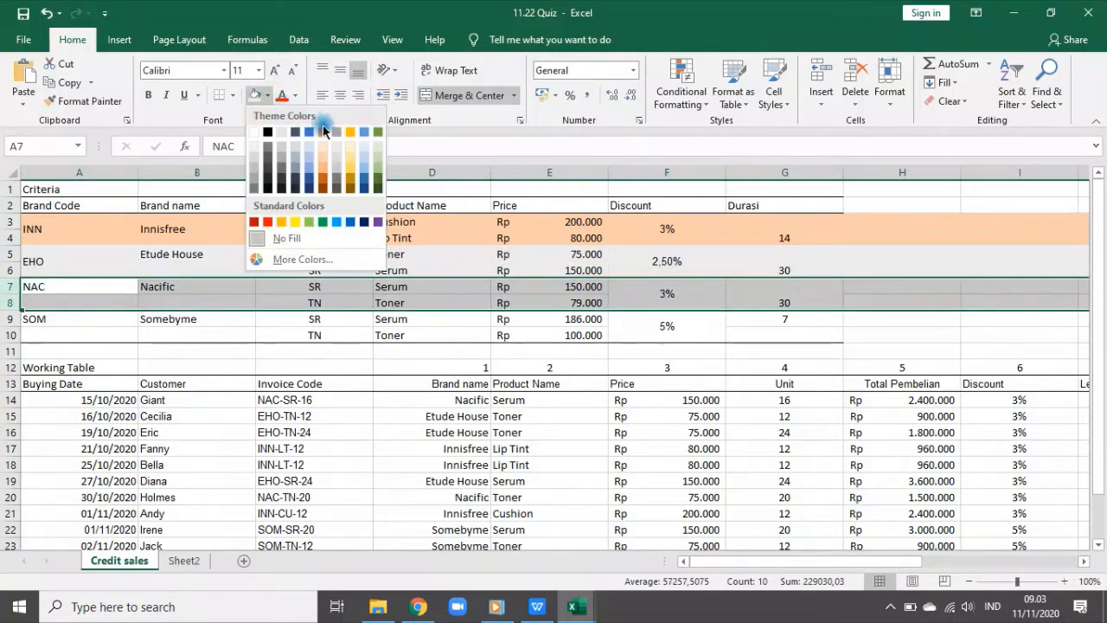
click(349, 150)
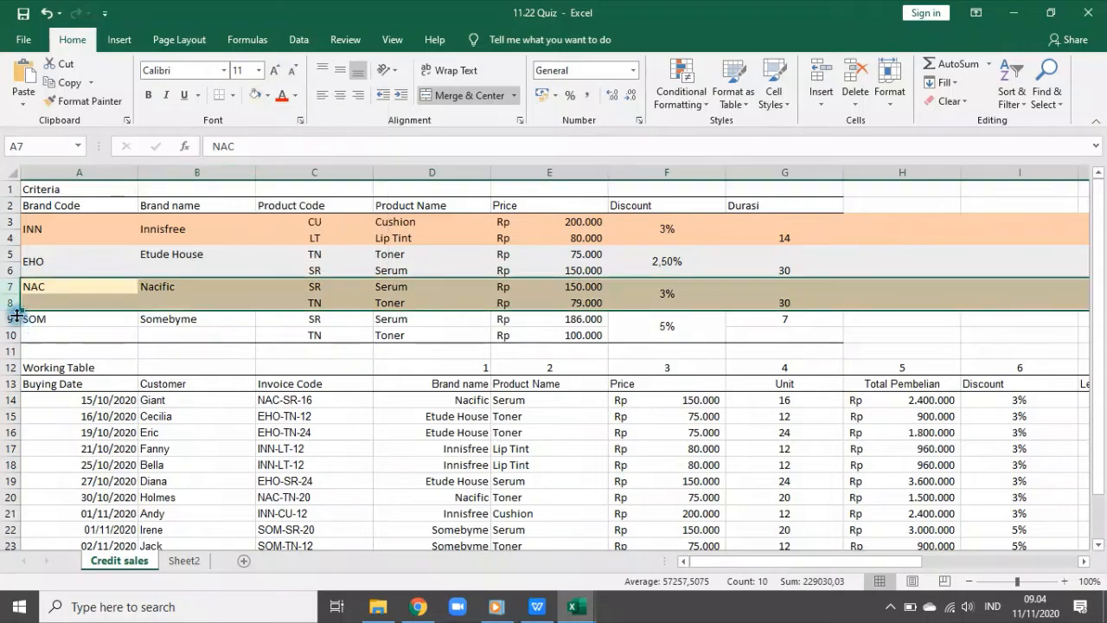
drag(10, 311, 5, 318)
key(ctrl+z)
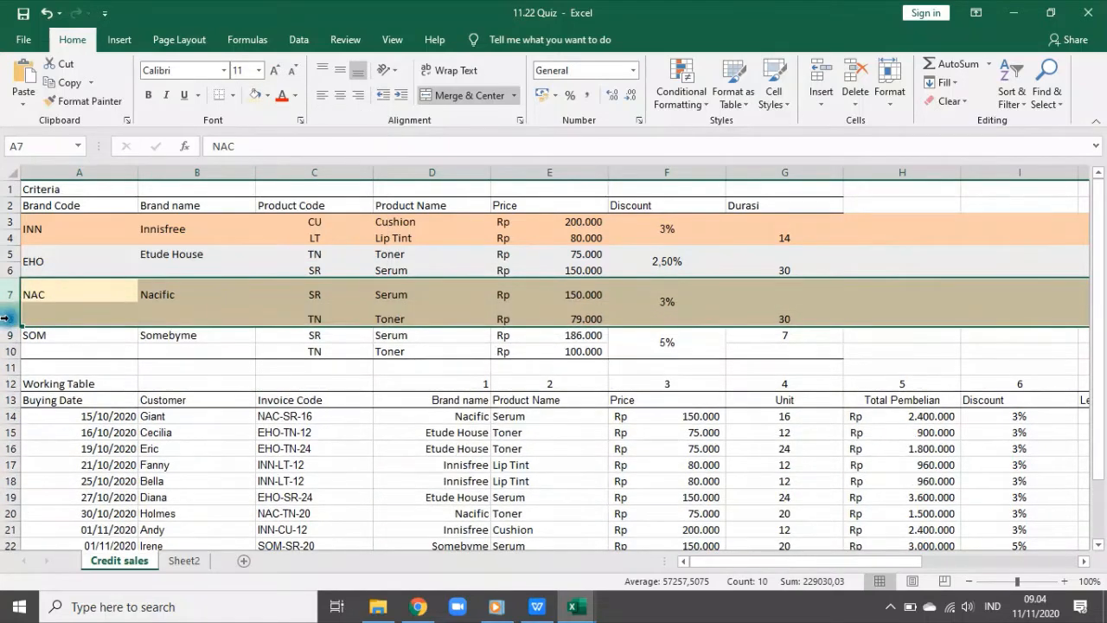
key(ctrl+z)
click(9, 319)
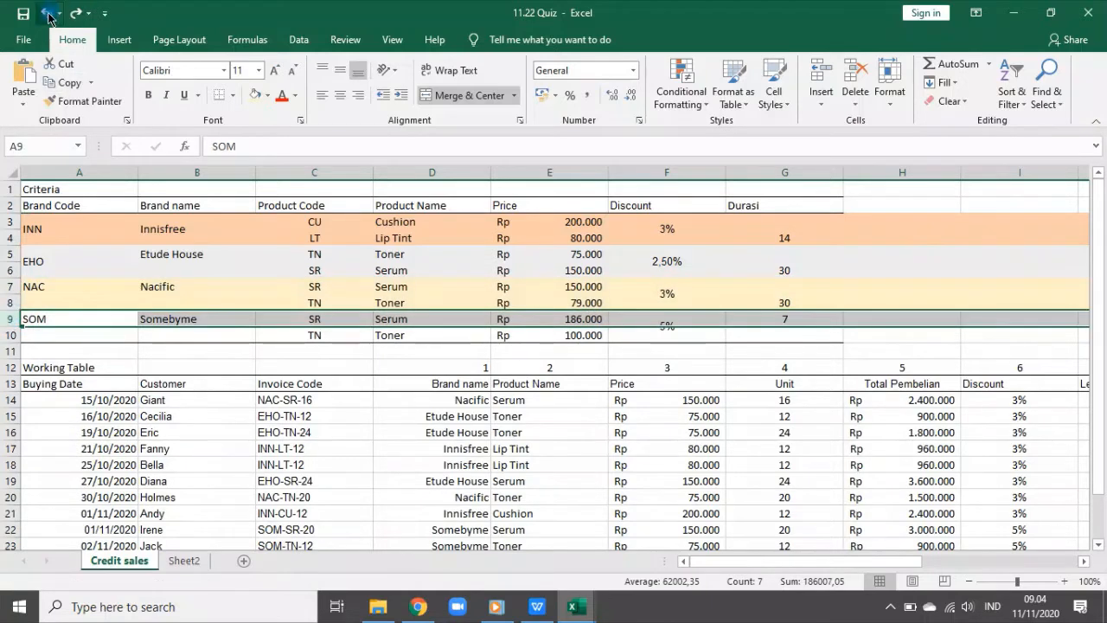
click(142, 348)
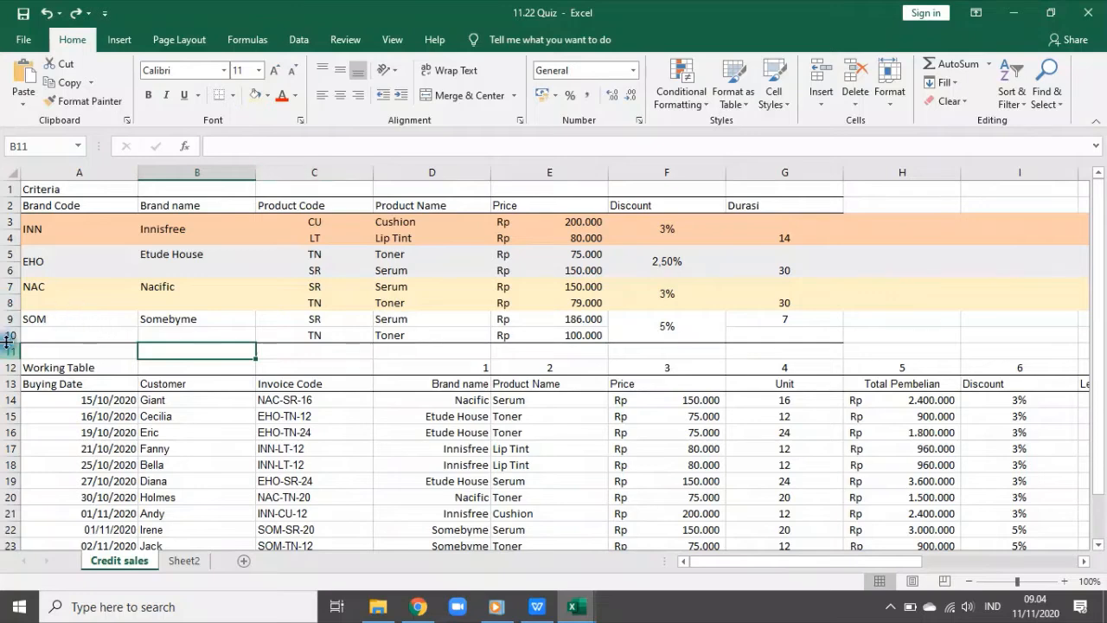
- Fill the Somebyme rows 9 and 10 with light green
drag(4, 320, 8, 335)
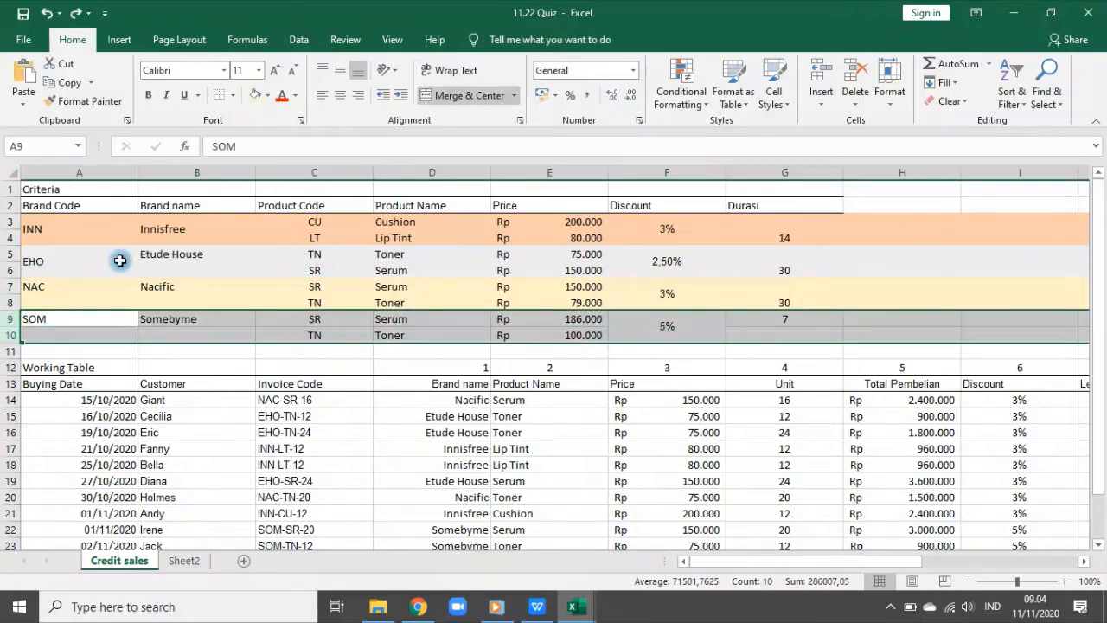
click(268, 97)
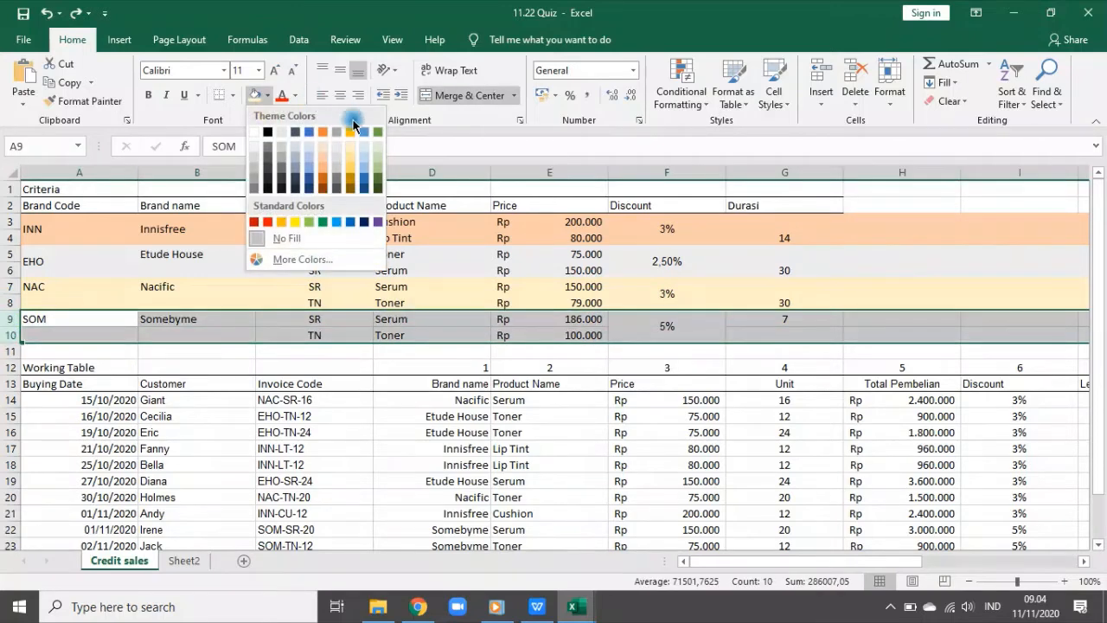
click(377, 159)
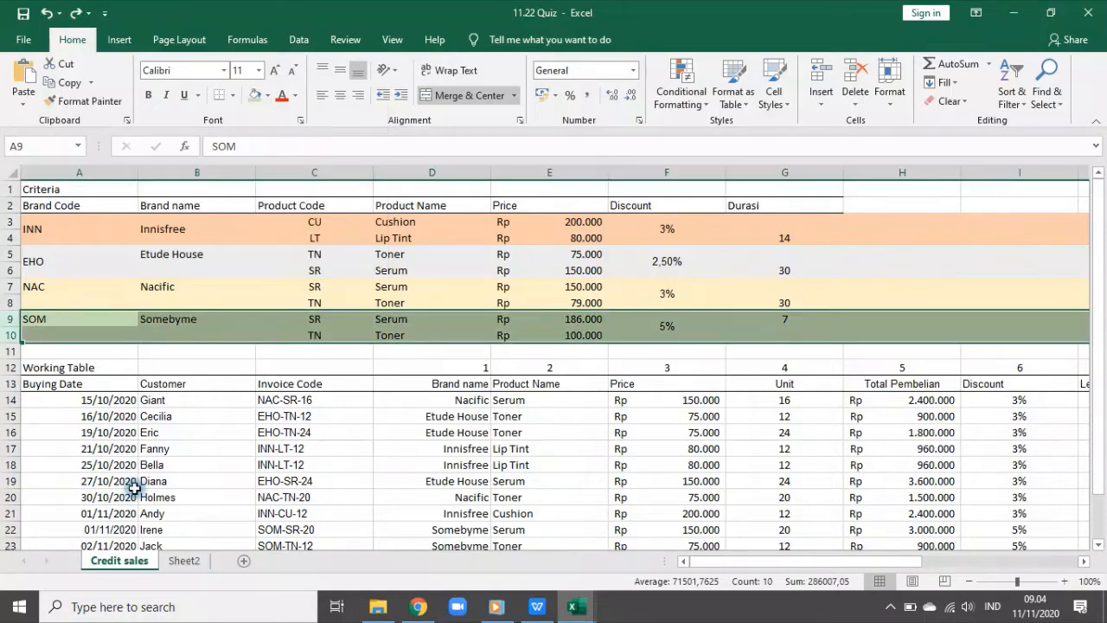
click(485, 318)
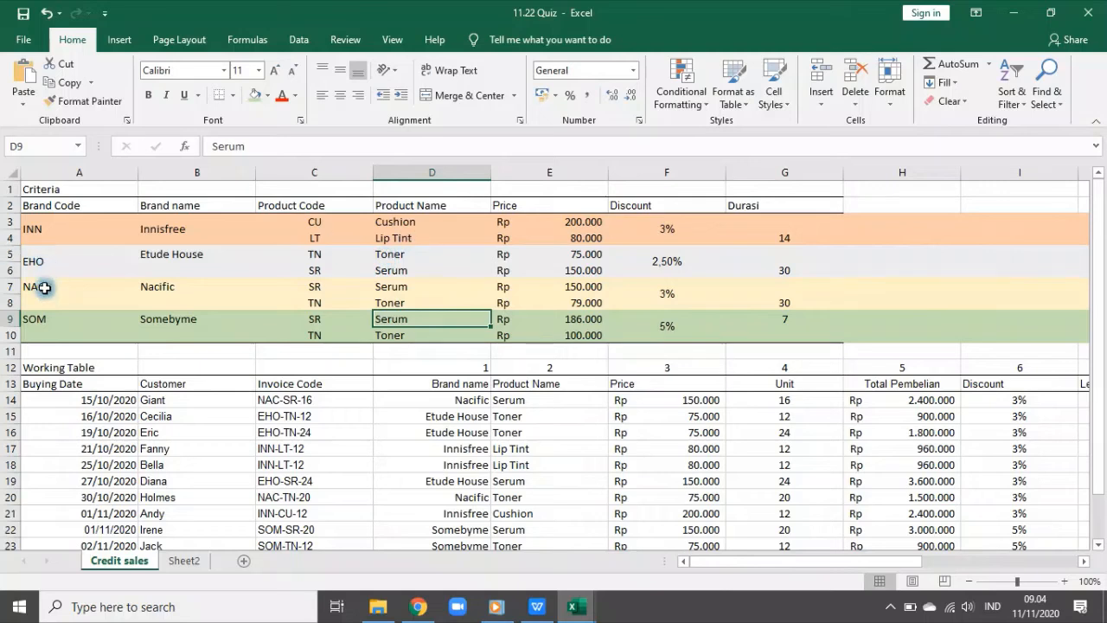
- Merge the NAC brand code cells A7:A8 and align the text left and vertically in the middle
drag(44, 287, 43, 298)
click(468, 95)
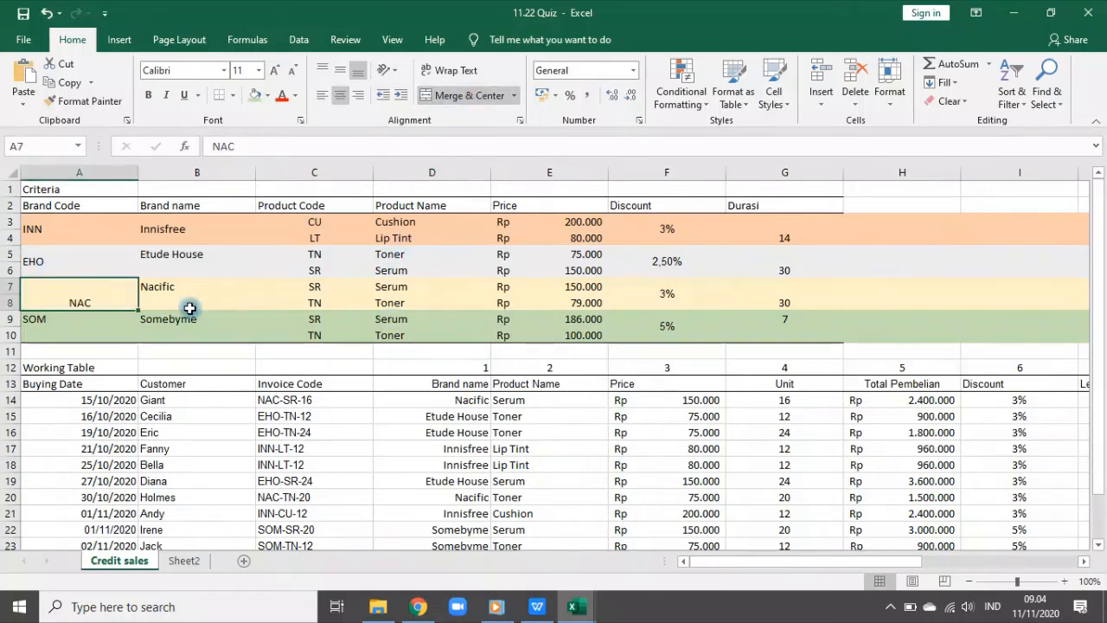
click(321, 95)
click(340, 69)
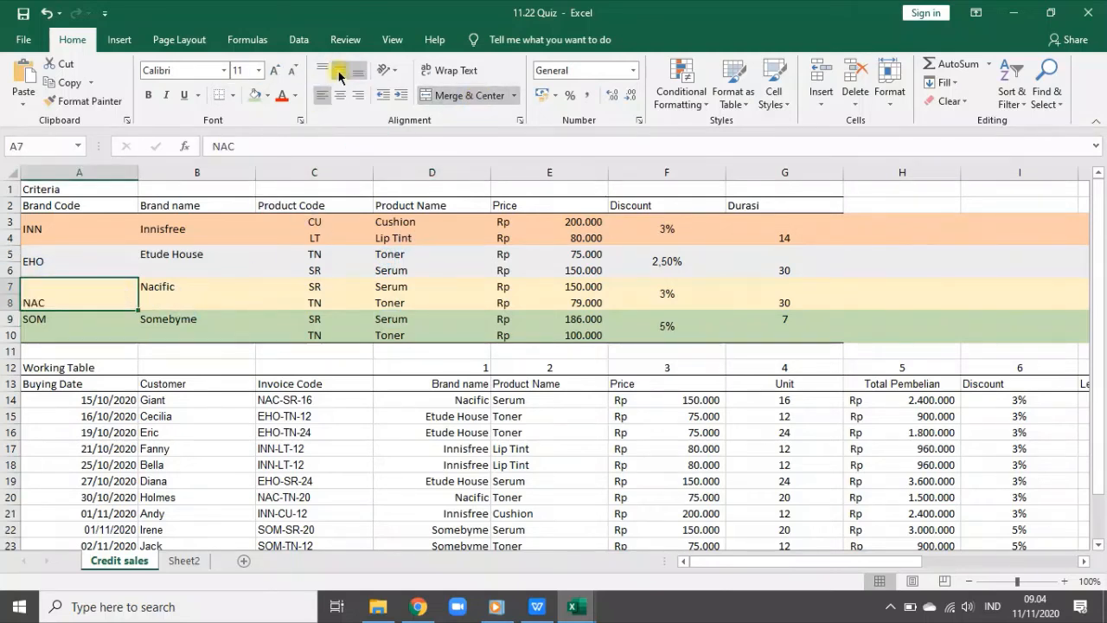
click(208, 294)
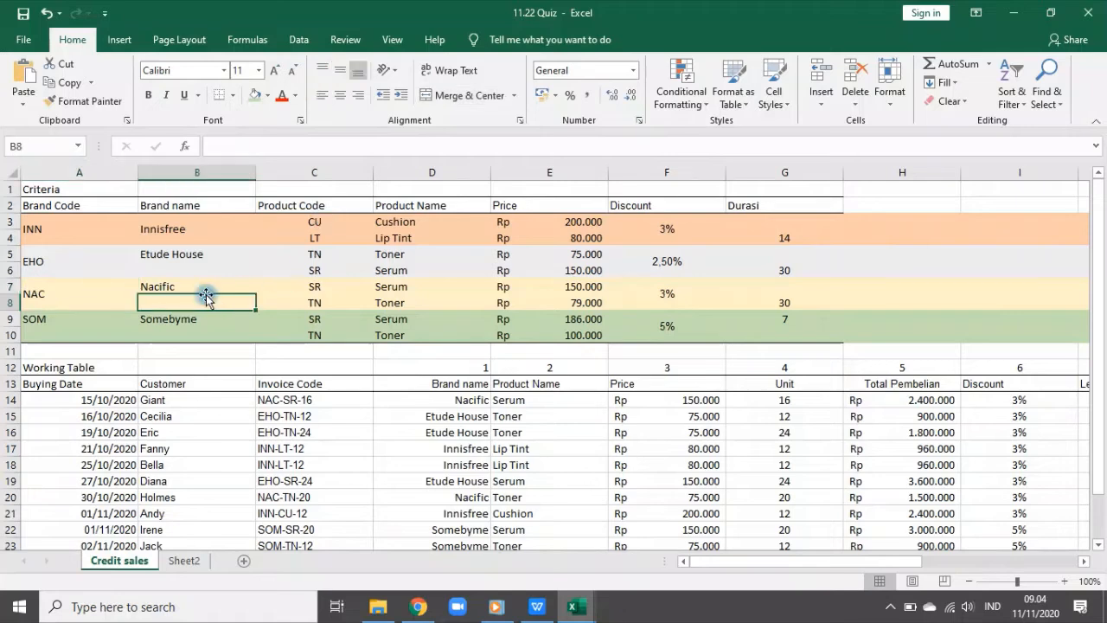
- Merge the SOM brand code cells A9:A10 and align the text left and vertically in the middle
click(60, 323)
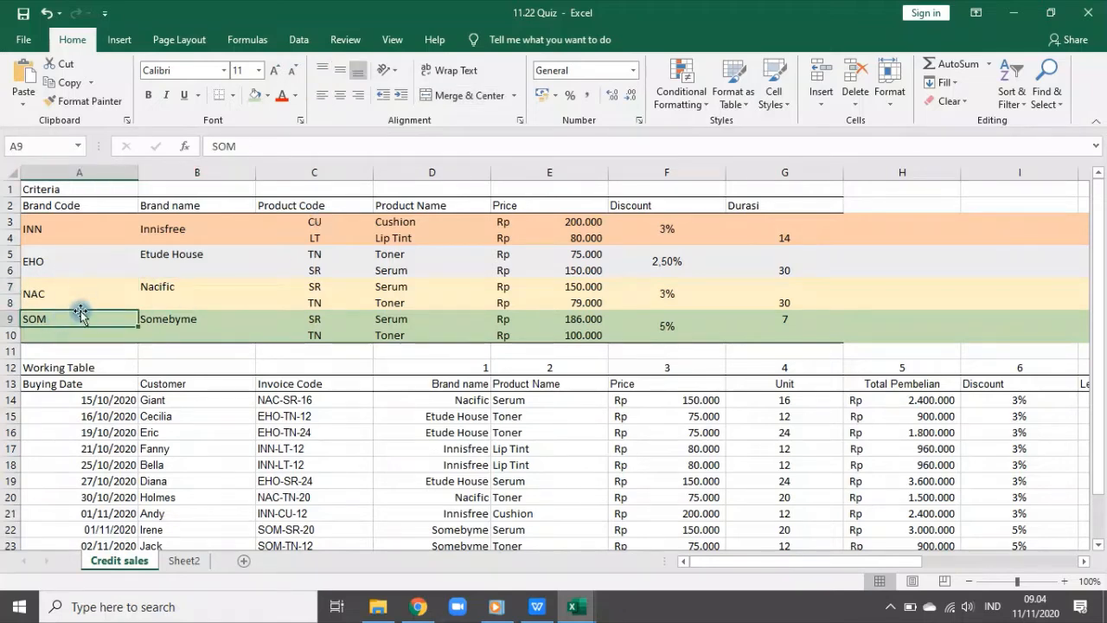
drag(55, 317, 52, 332)
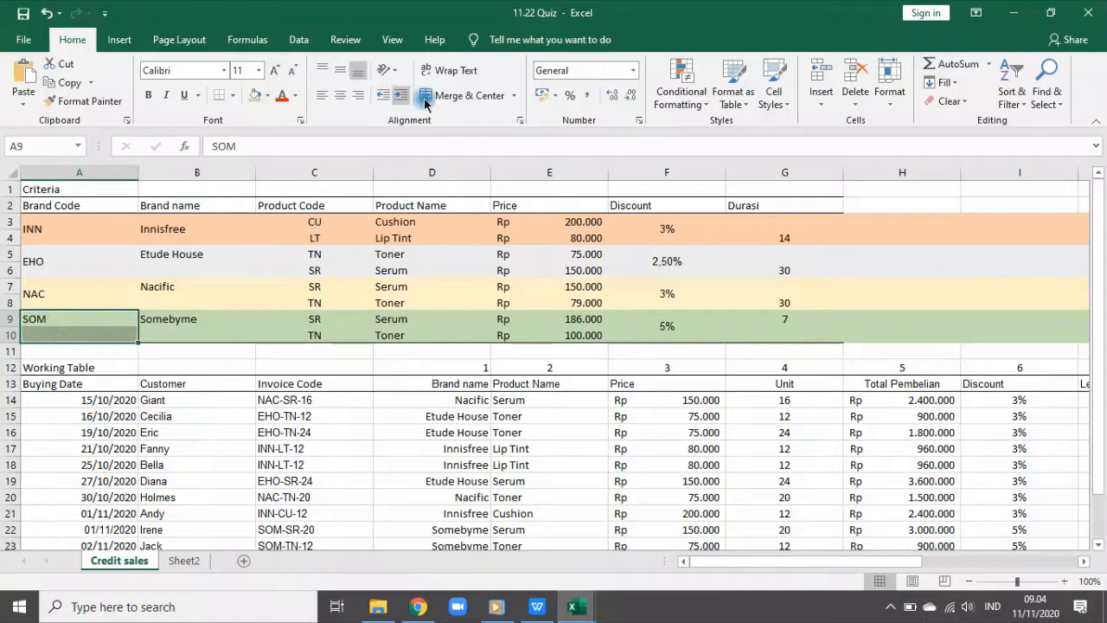
click(467, 95)
click(337, 71)
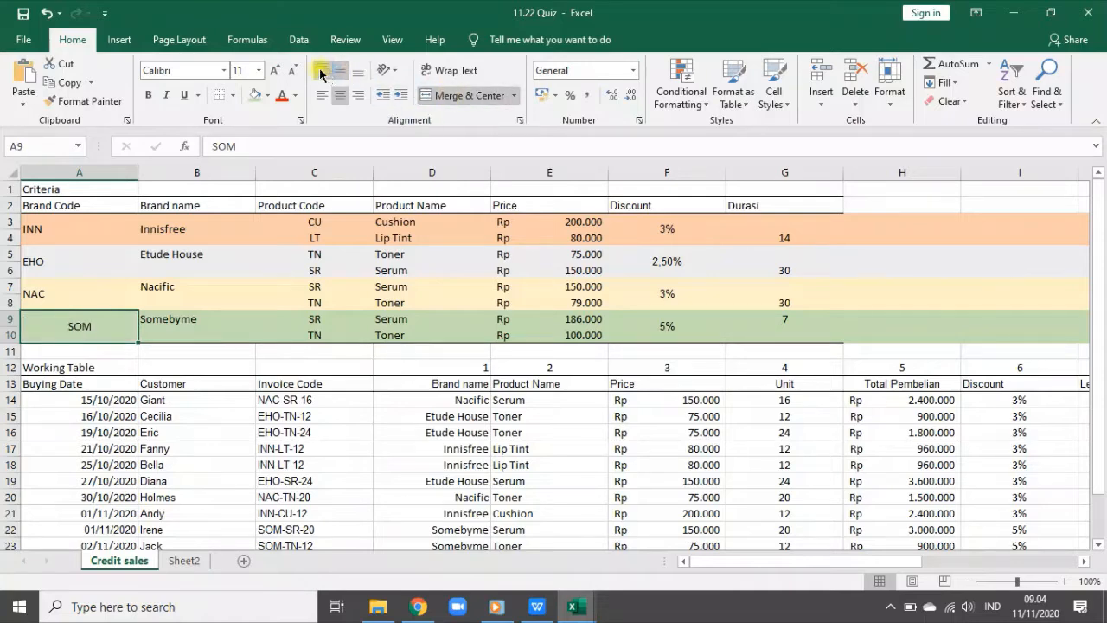
click(343, 77)
click(322, 94)
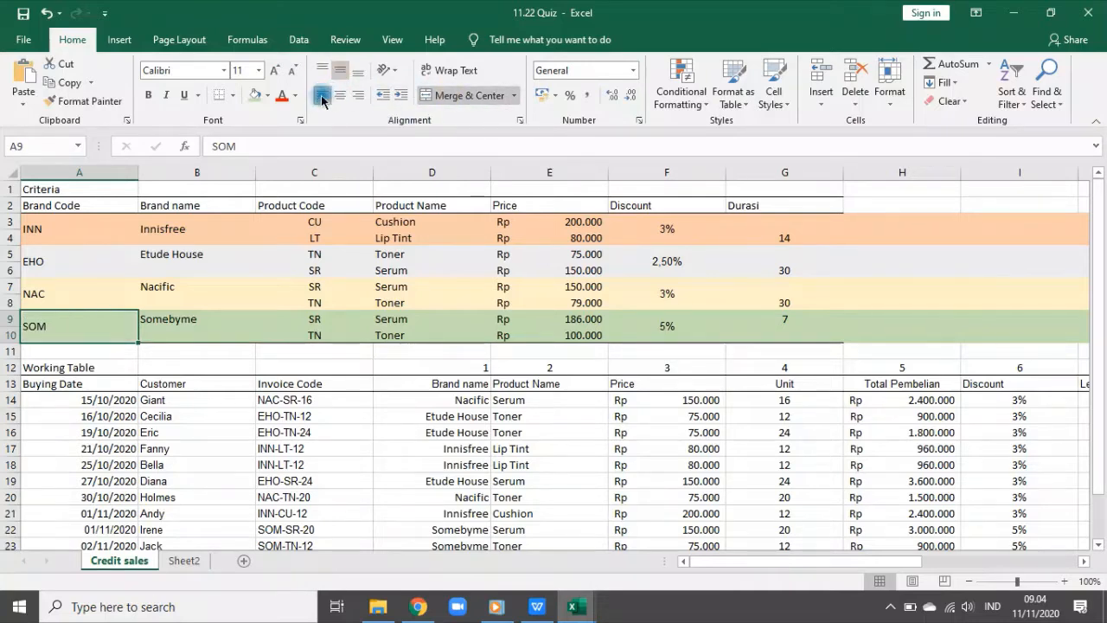
click(179, 325)
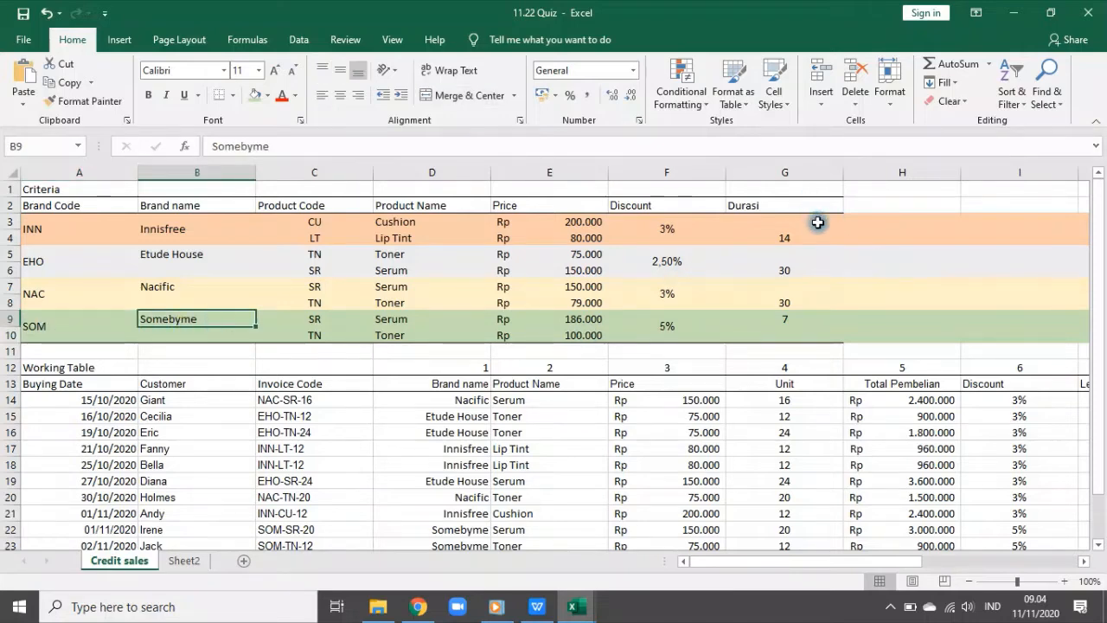
- Align the Durasi values in G3:G10 vertically in the middle and merge and center the SOM cells G9:G10
click(761, 223)
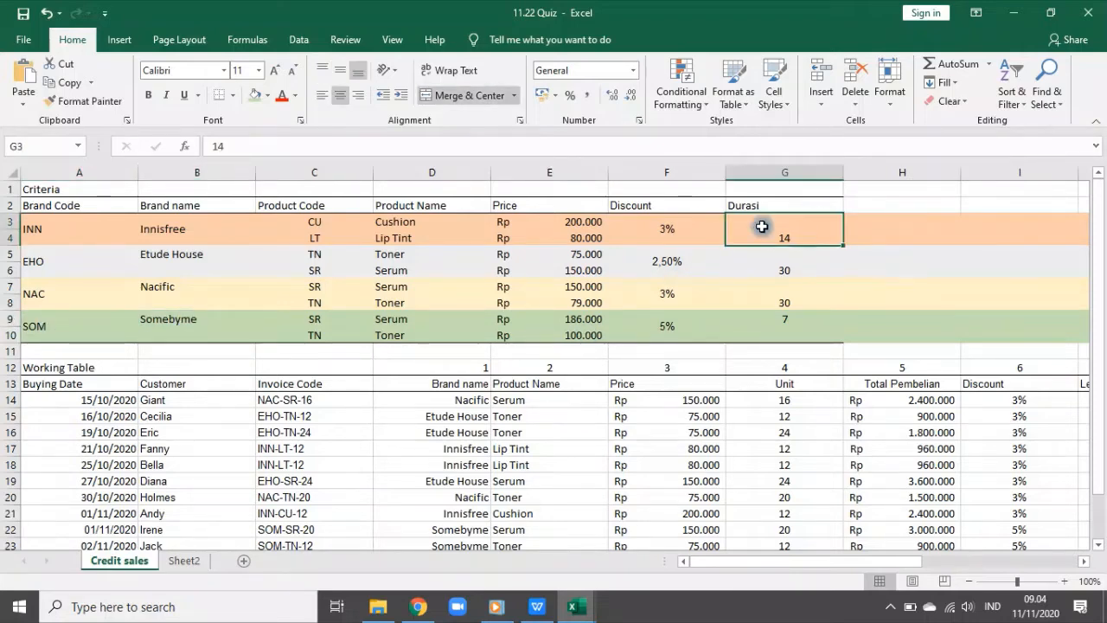
click(339, 71)
drag(779, 229, 772, 319)
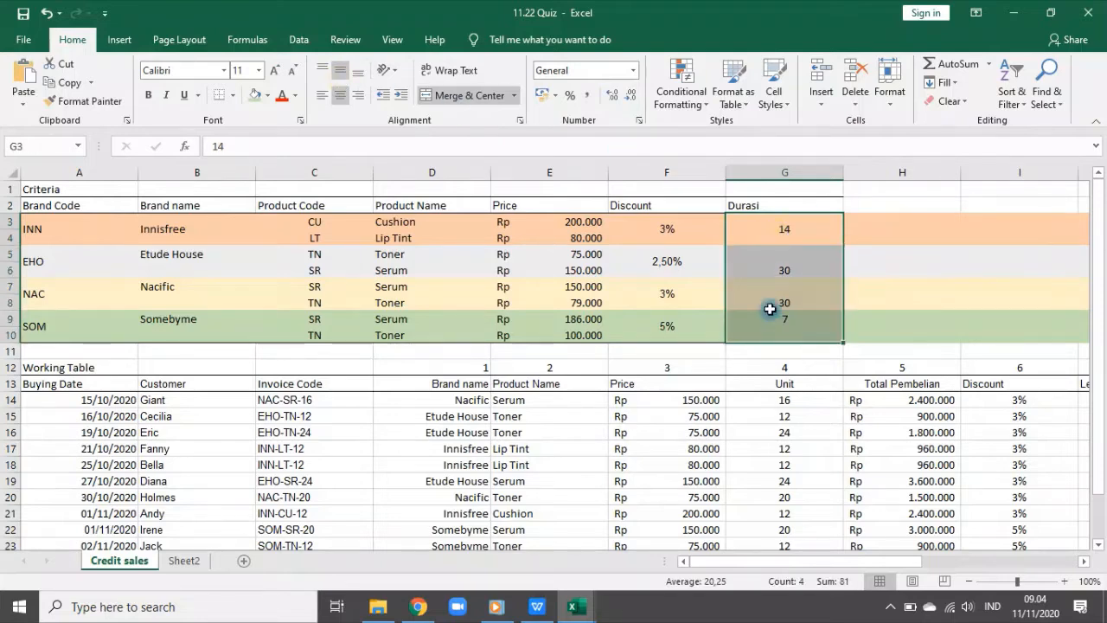
click(343, 73)
click(793, 324)
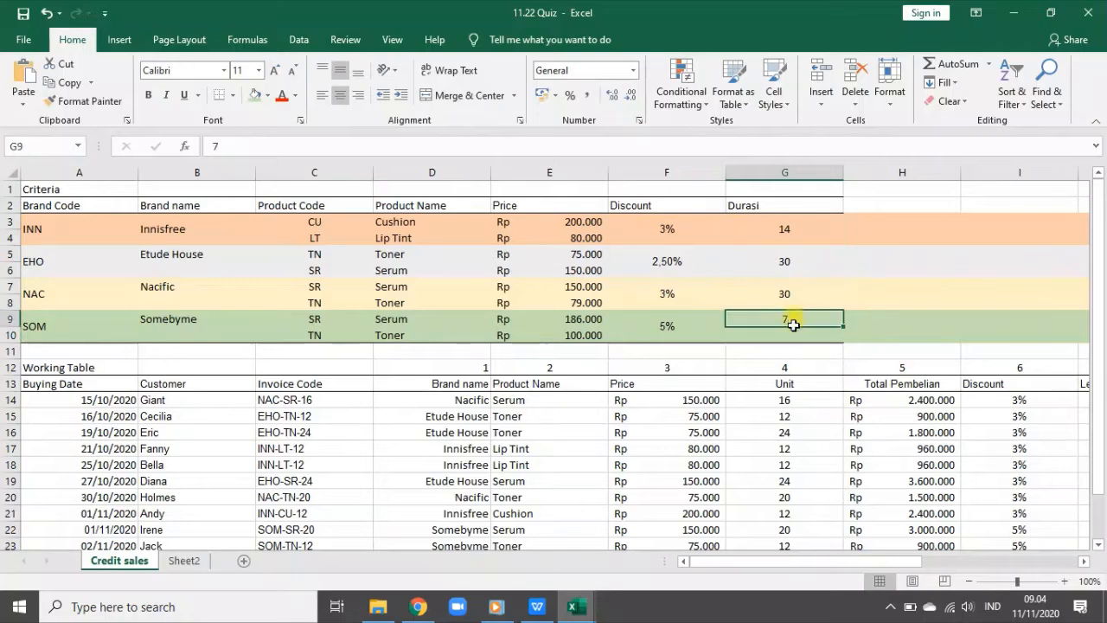
click(697, 308)
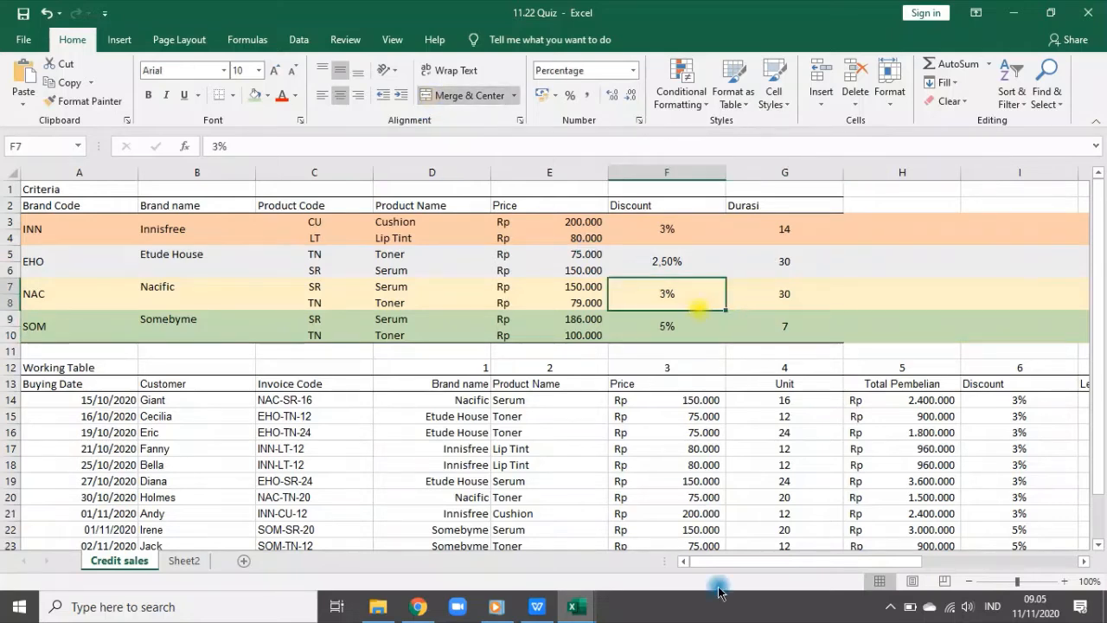
- Format the Buying Date cells A14:A24 of the working table with the Indonesian long-month date type "14 Maret 2012"
scroll(373, 426, down, 1)
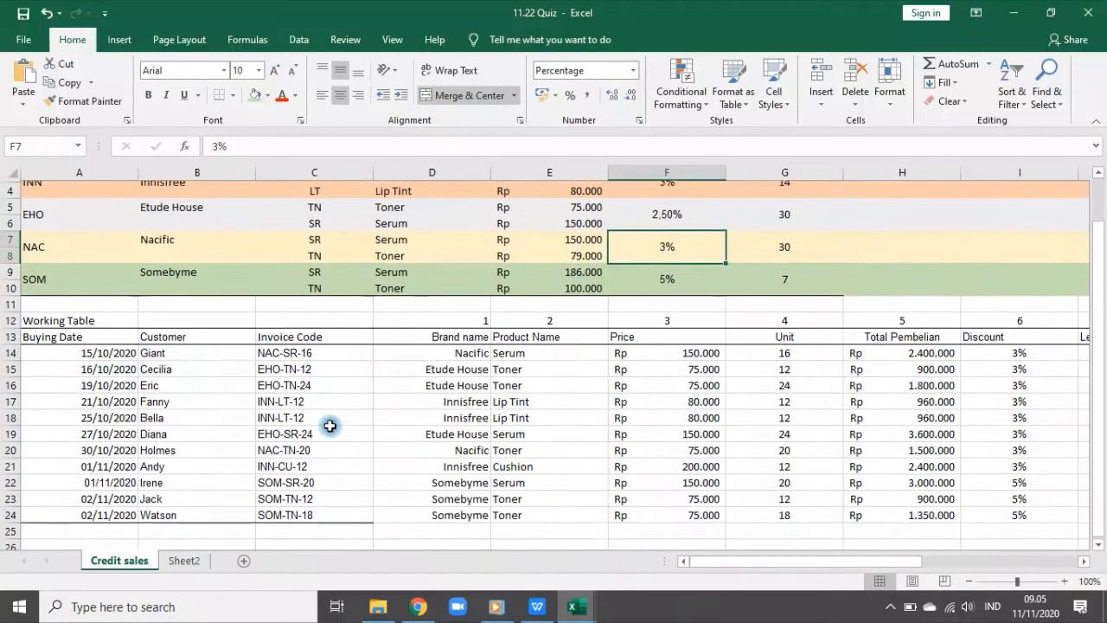
click(87, 355)
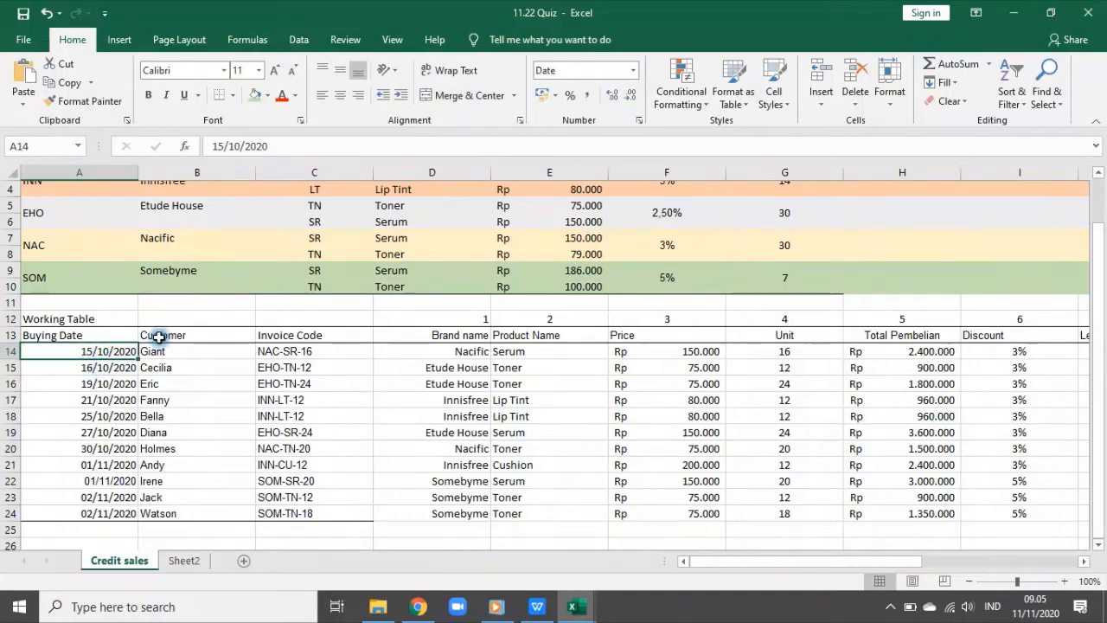
drag(73, 354, 82, 513)
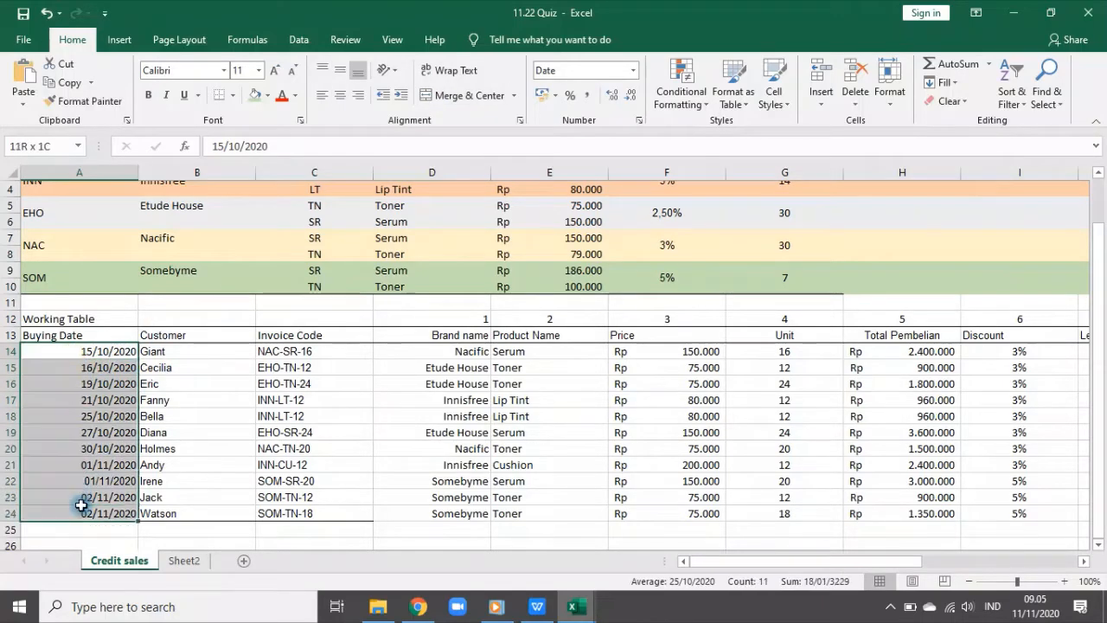
click(633, 70)
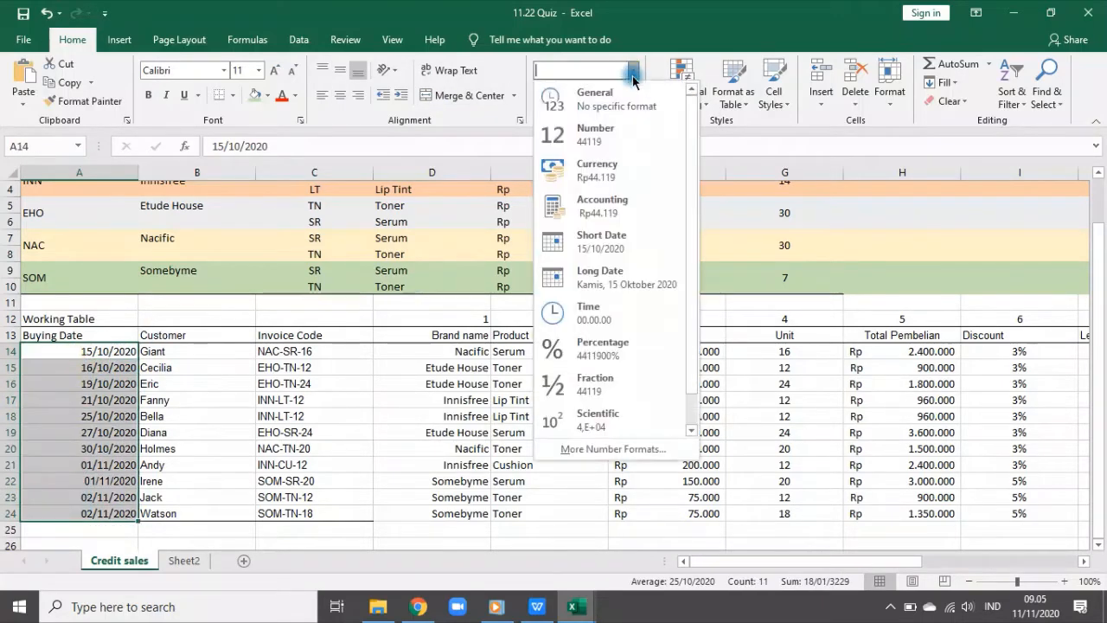
click(587, 448)
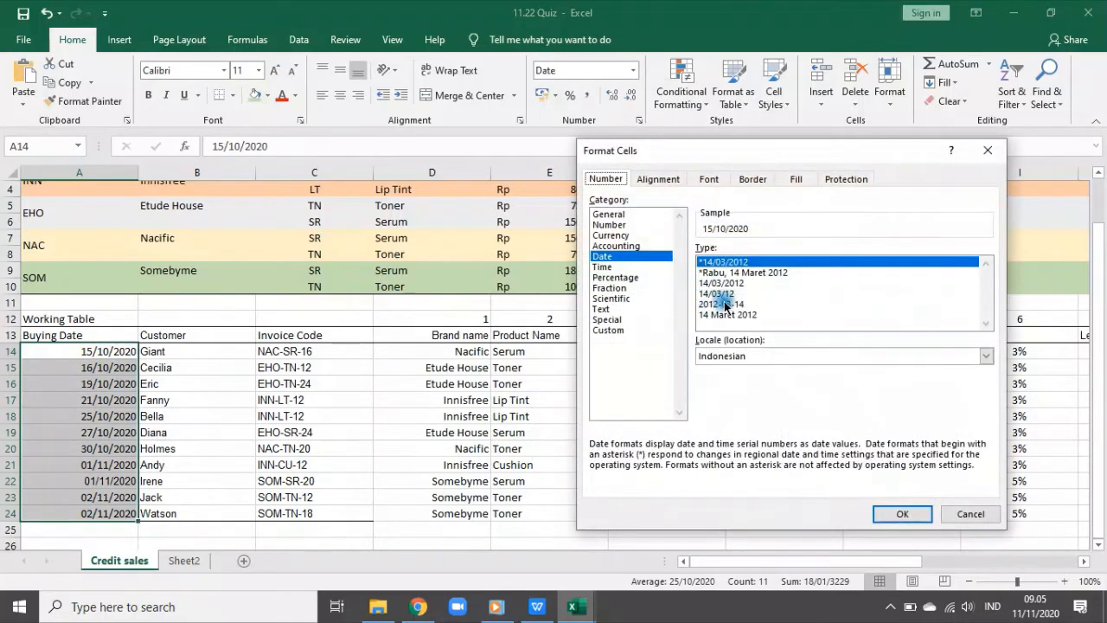
click(730, 314)
click(902, 513)
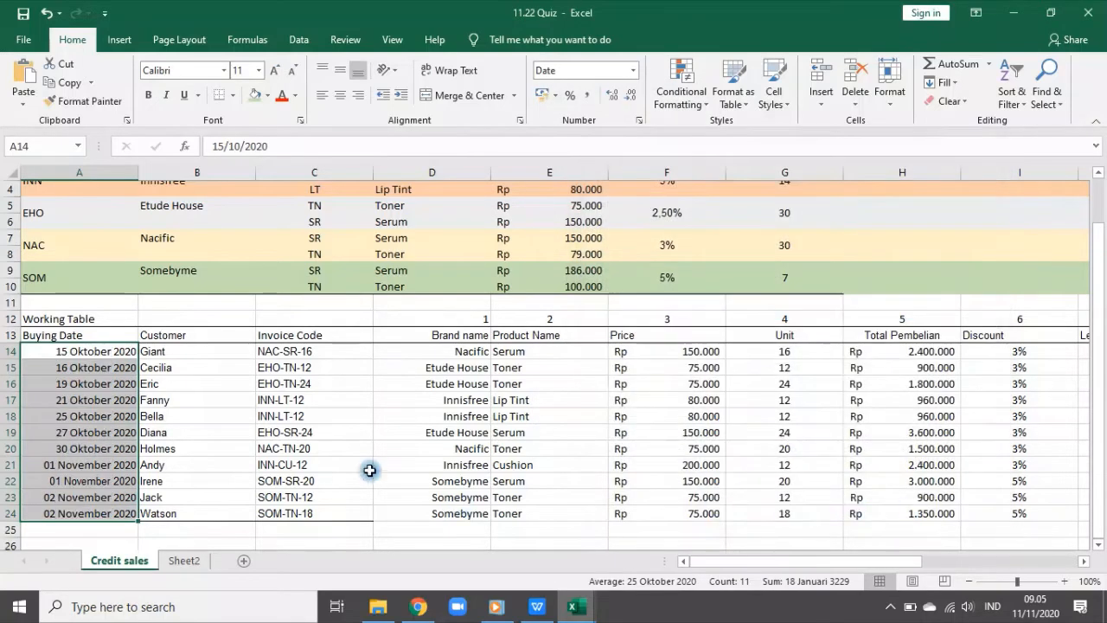
click(281, 418)
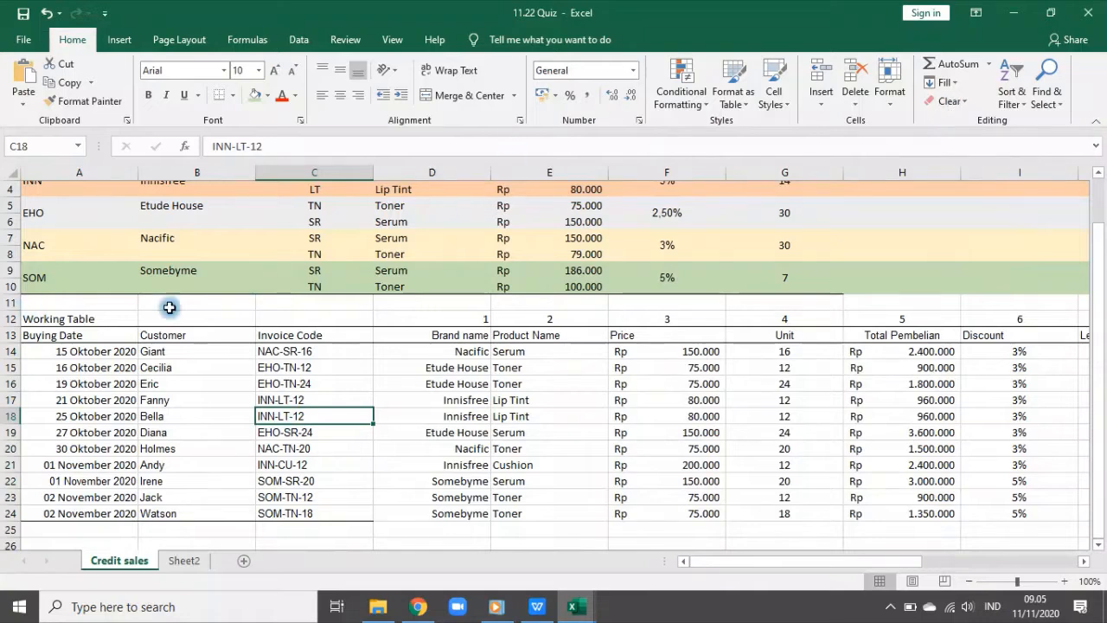
- Center the Customer column of the working table horizontally, heading included, in B13:B24
drag(179, 334, 205, 511)
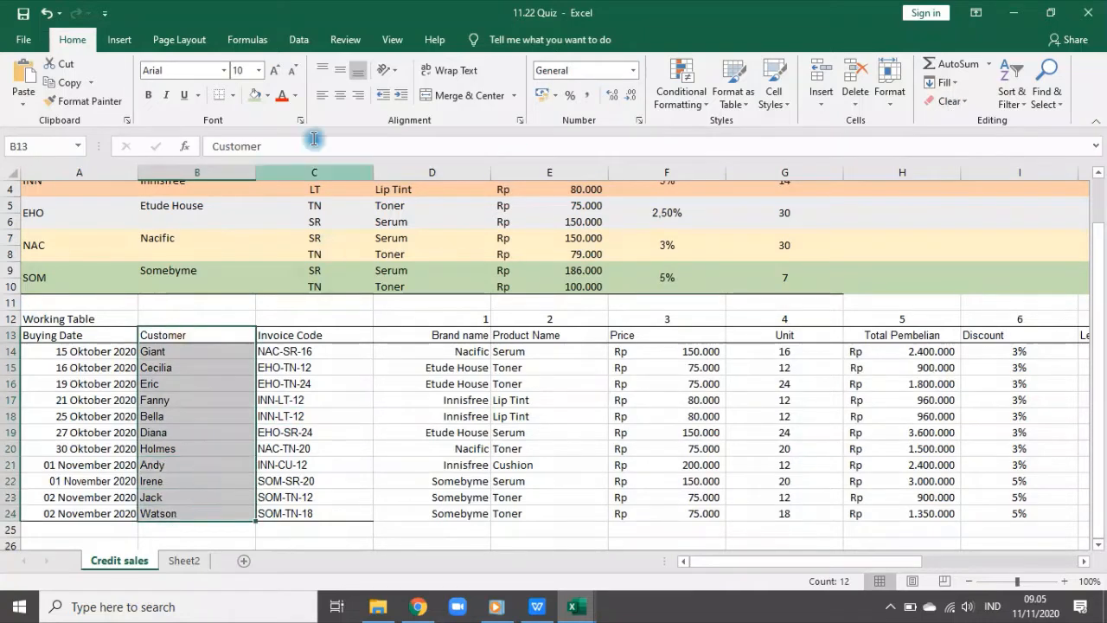
click(348, 96)
click(281, 402)
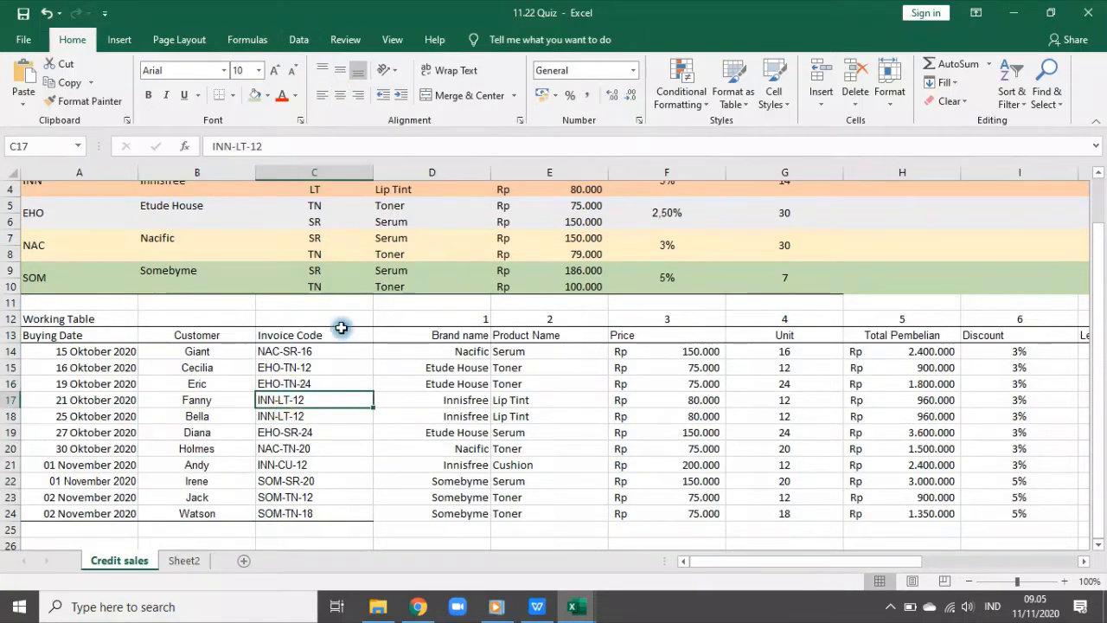
- Align the Brand name and Product Name columns of the working table left, headings included, in D13:E24
drag(335, 335, 327, 510)
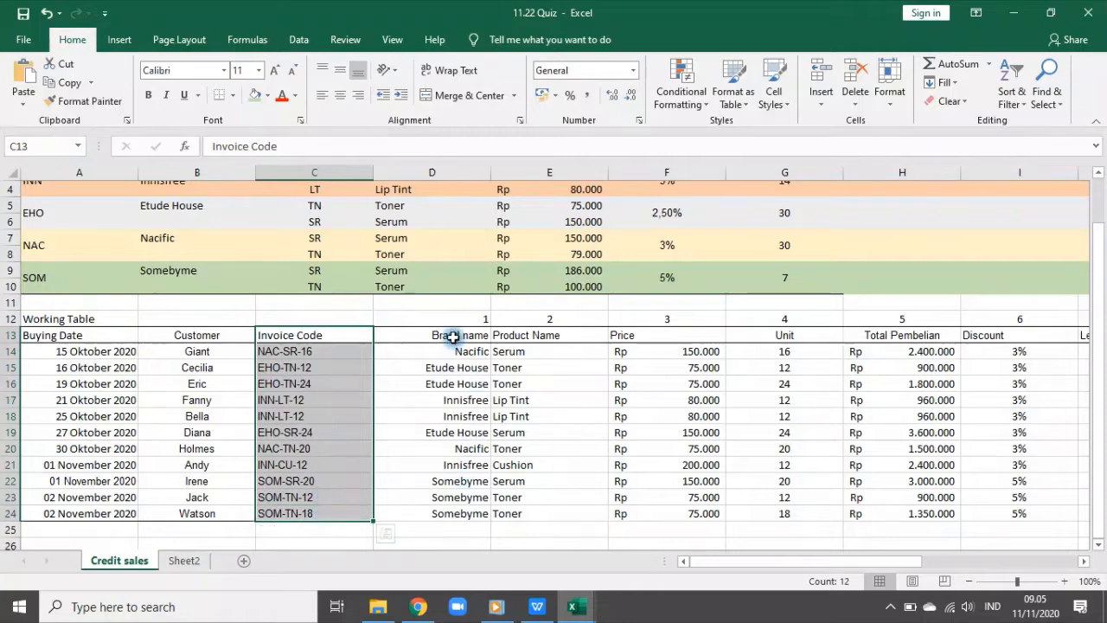
drag(451, 338, 507, 502)
click(323, 95)
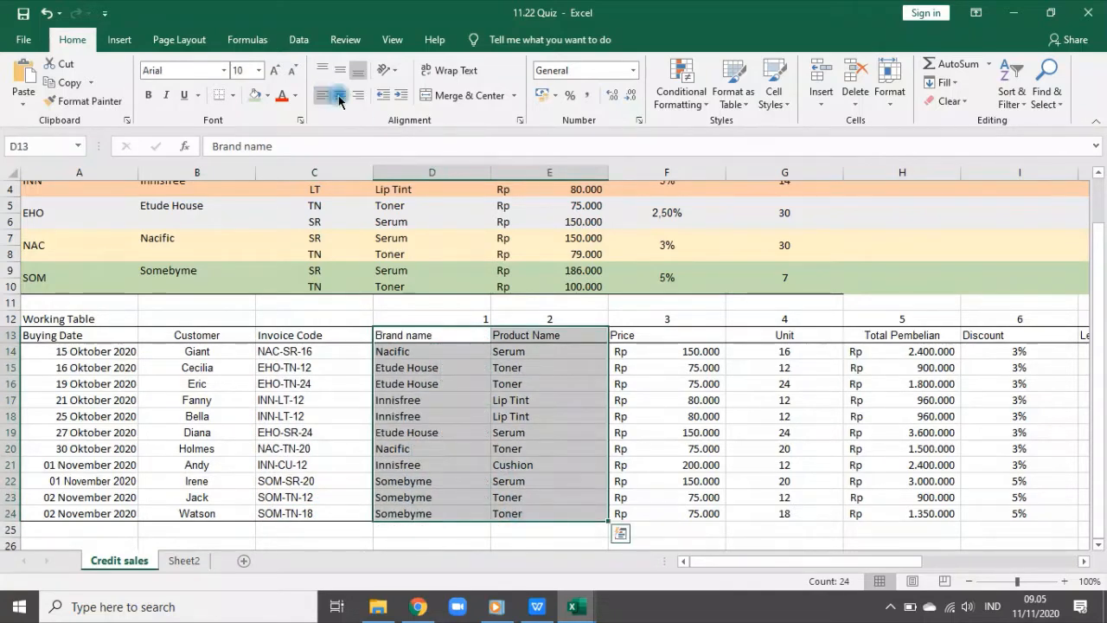
click(642, 337)
- Check the VLOOKUP formula in the first Brand name cell D14 and clear the cell
click(415, 350)
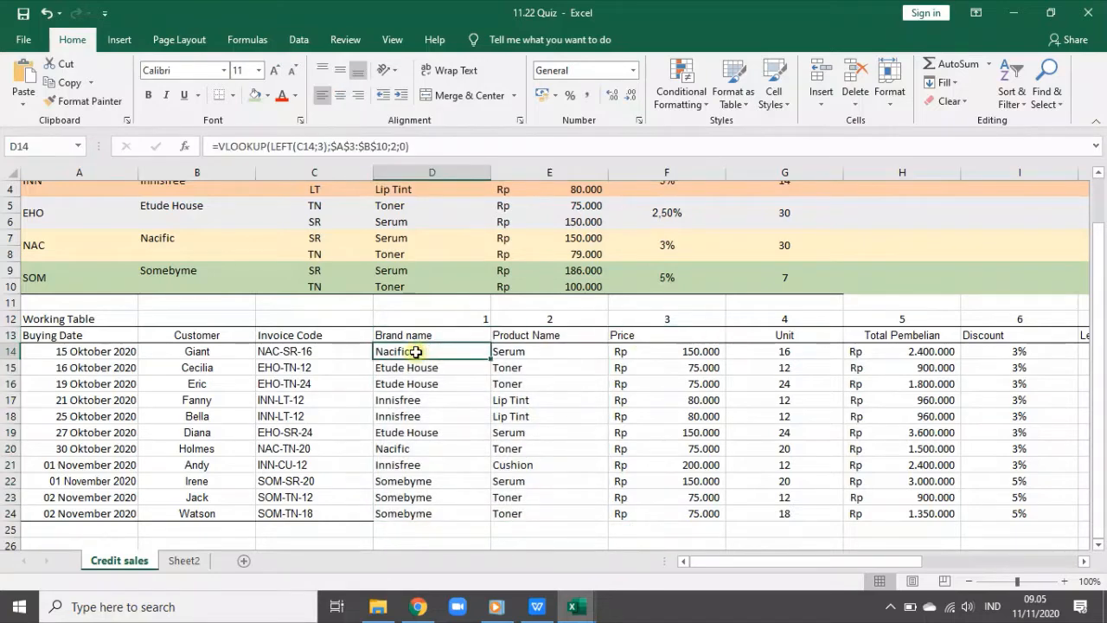
click(469, 145)
key(Escape)
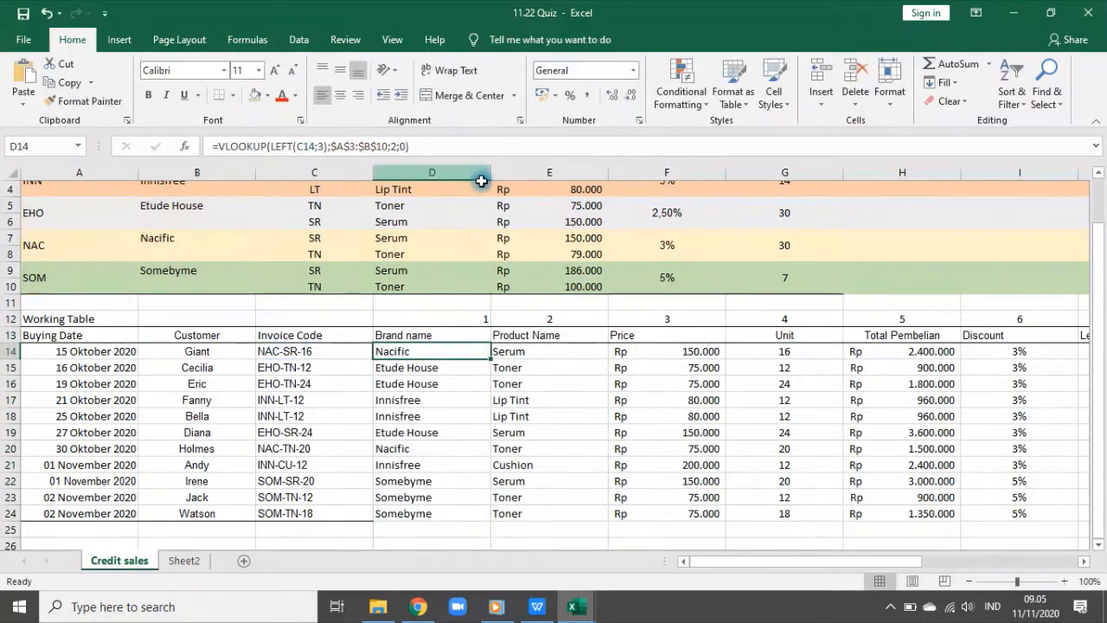
key(Delete)
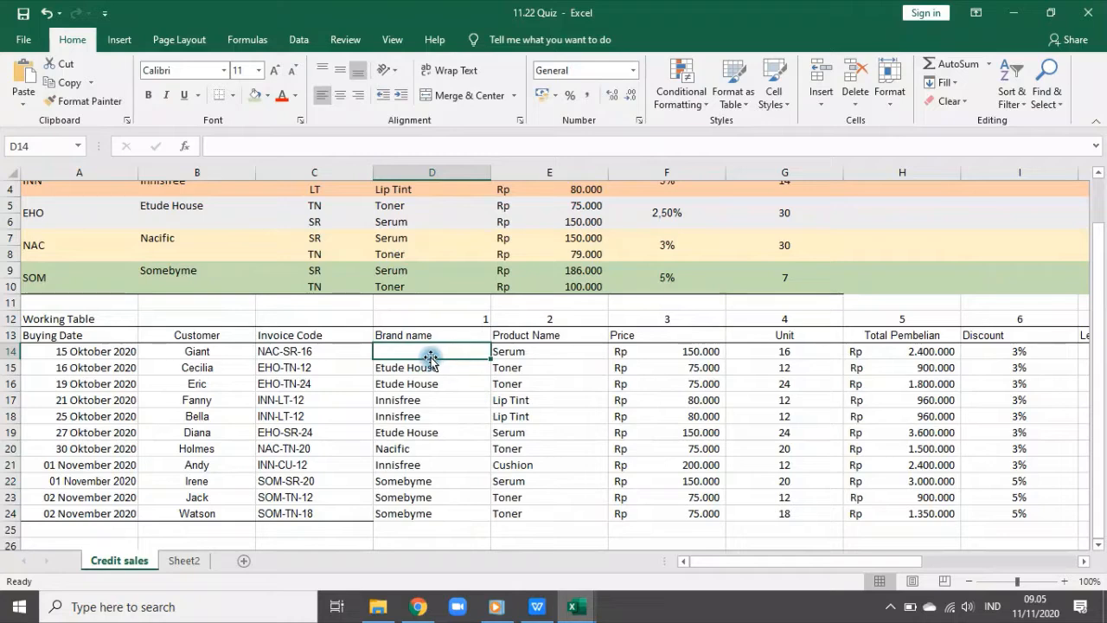
- Clear the contents of the Brand name, Product Name, Price and Unit columns of the working table in D14:G24
drag(414, 352, 527, 515)
key(Delete)
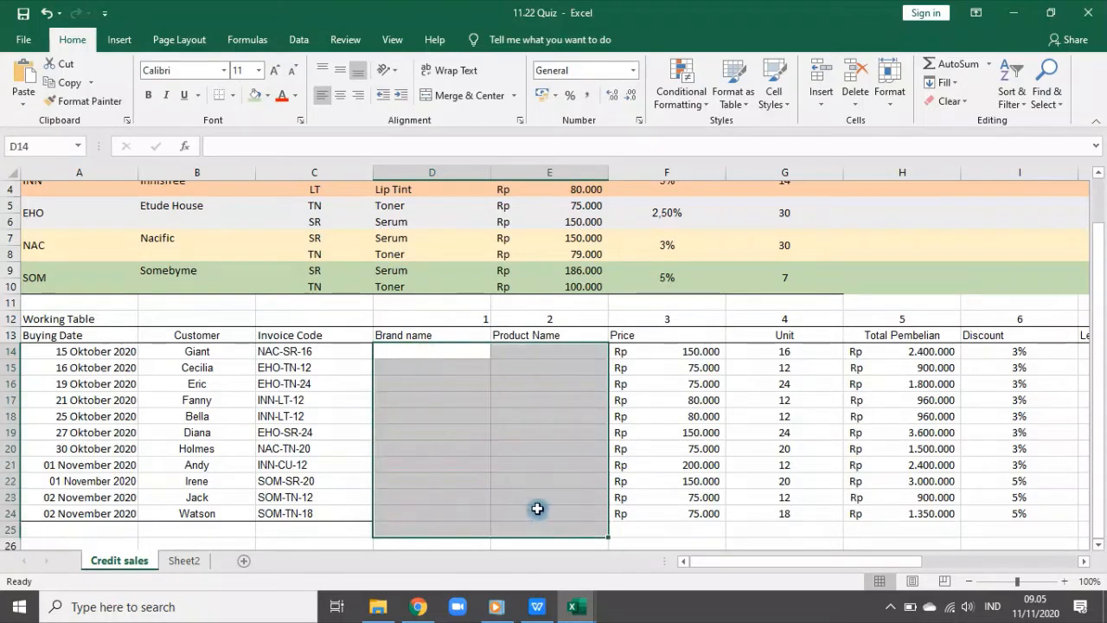
click(541, 432)
drag(619, 351, 764, 509)
key(Delete)
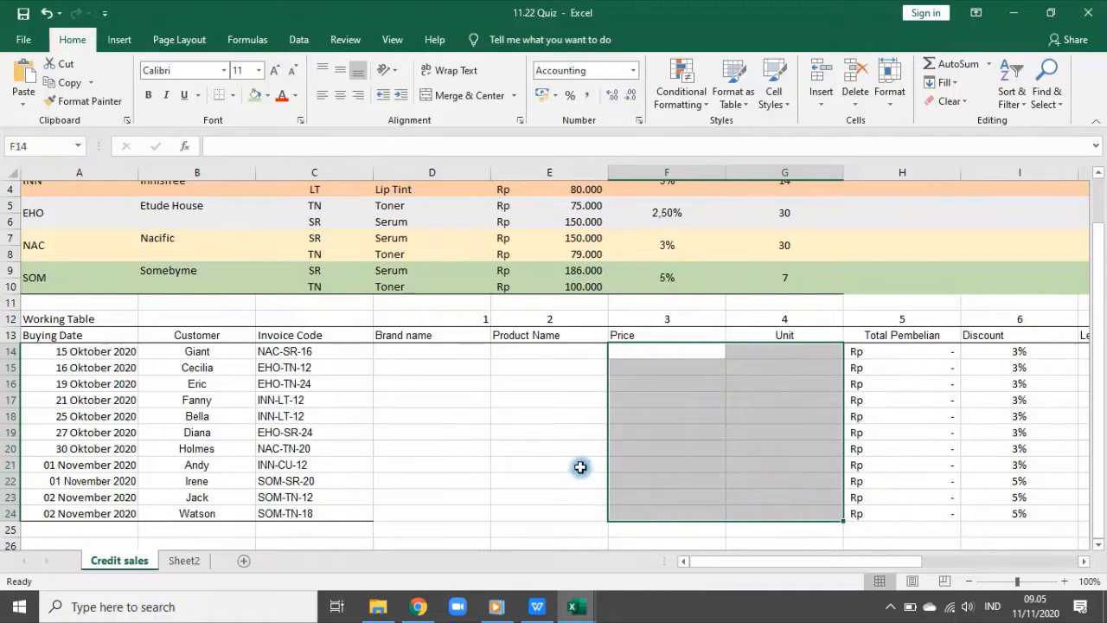
click(576, 464)
- Center the column number above the Brand name heading horizontally in D12
click(393, 348)
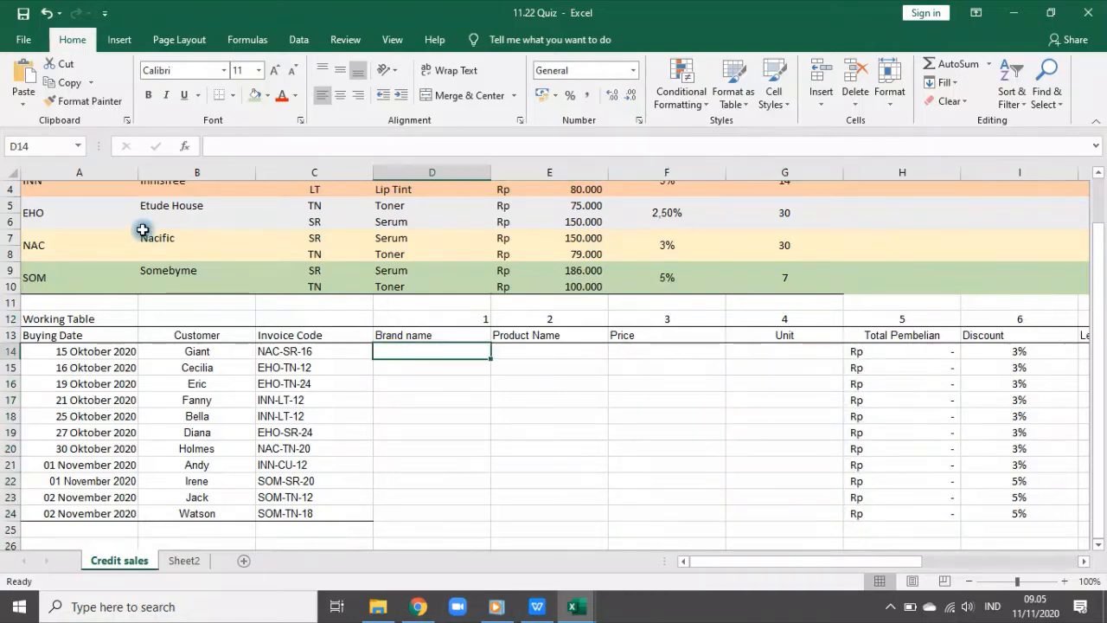
scroll(207, 251, up, 1)
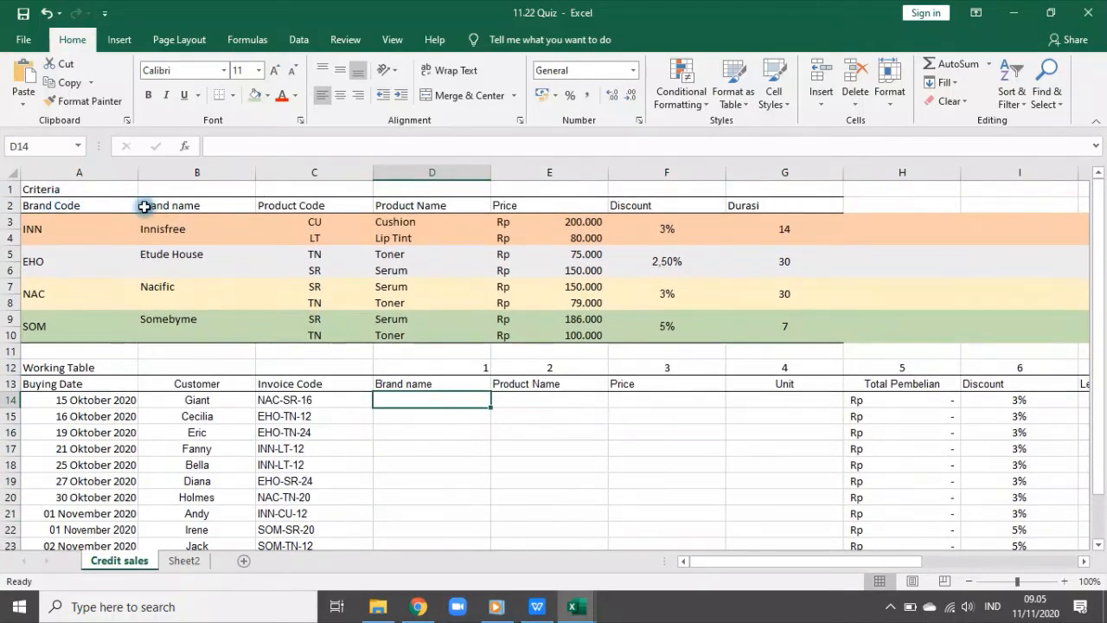
drag(78, 208, 184, 340)
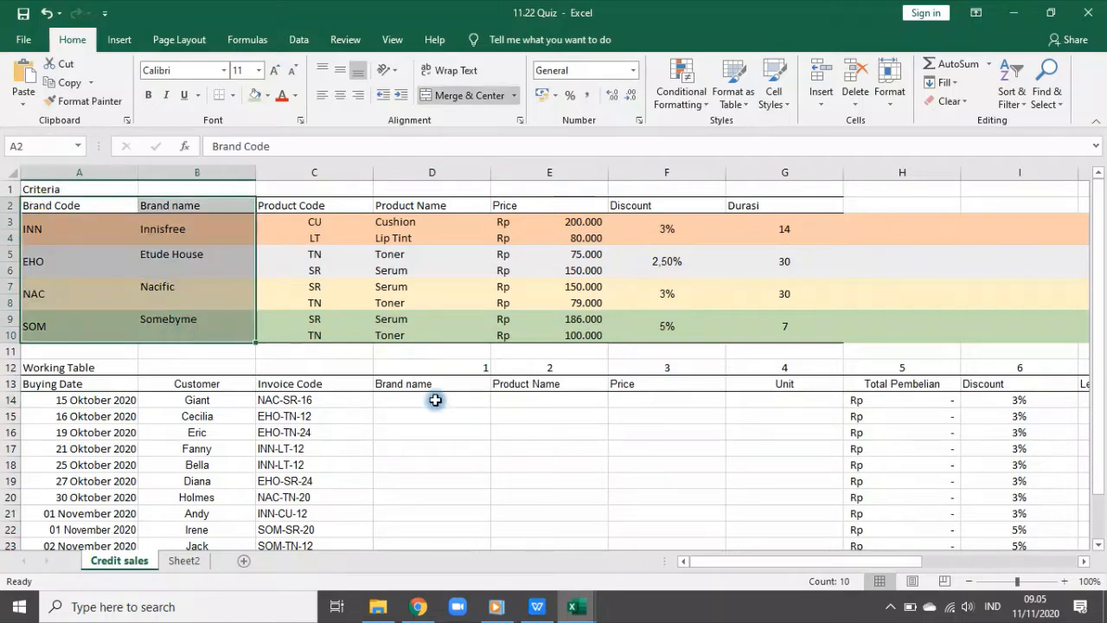
click(433, 367)
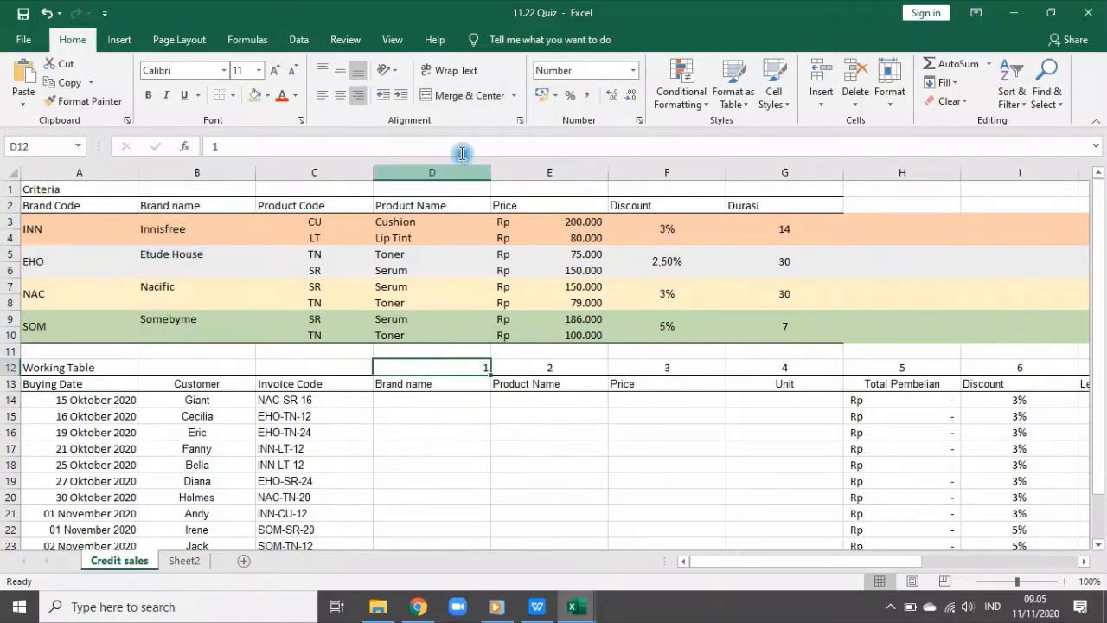
click(339, 95)
- Extract the brand code from the first invoice code by entering =LEFT(C14;3) in the Brand name cell D14
click(393, 411)
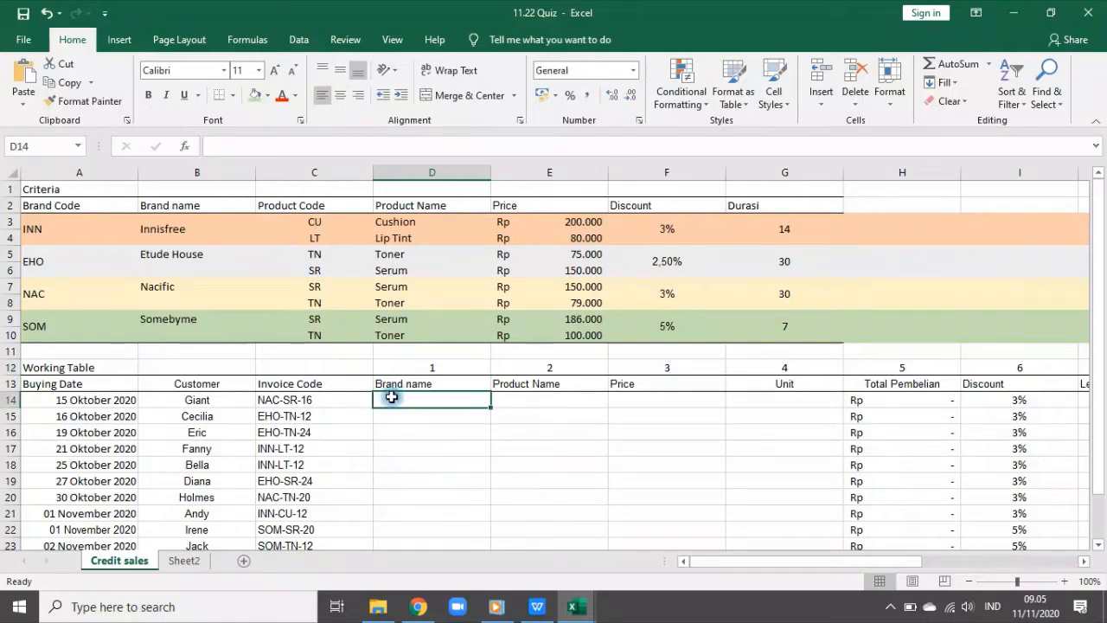
click(228, 399)
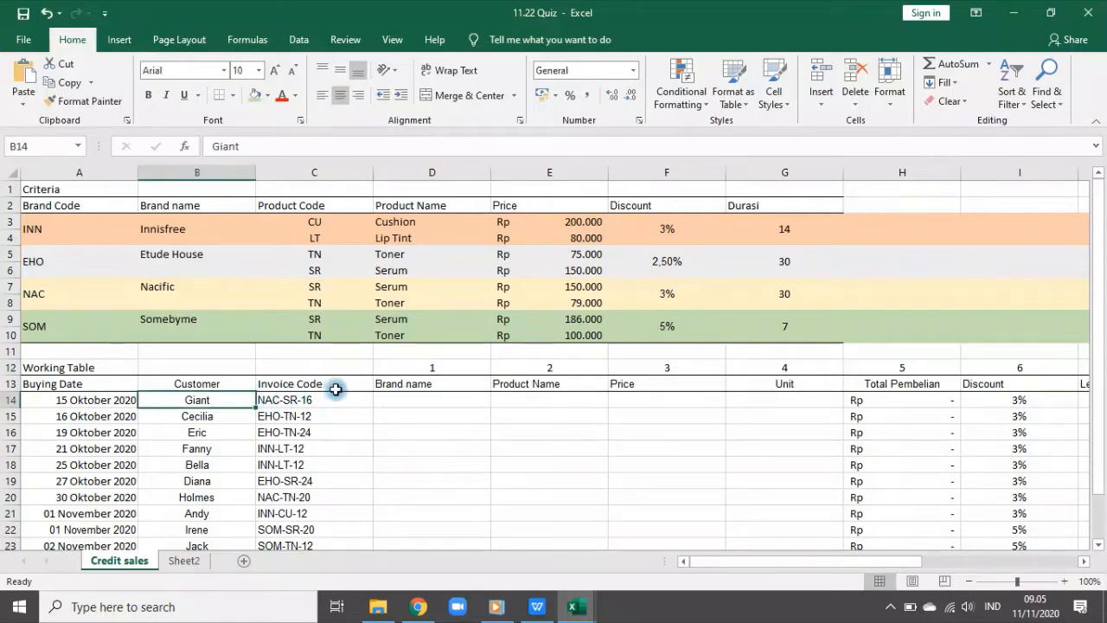
click(268, 397)
click(389, 400)
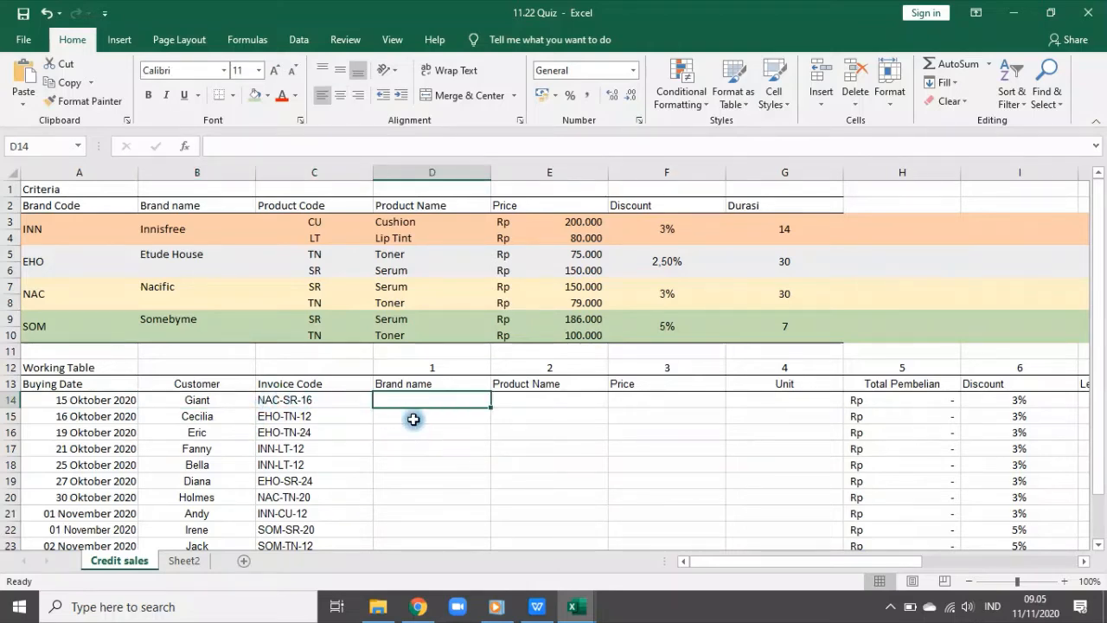
text(=)
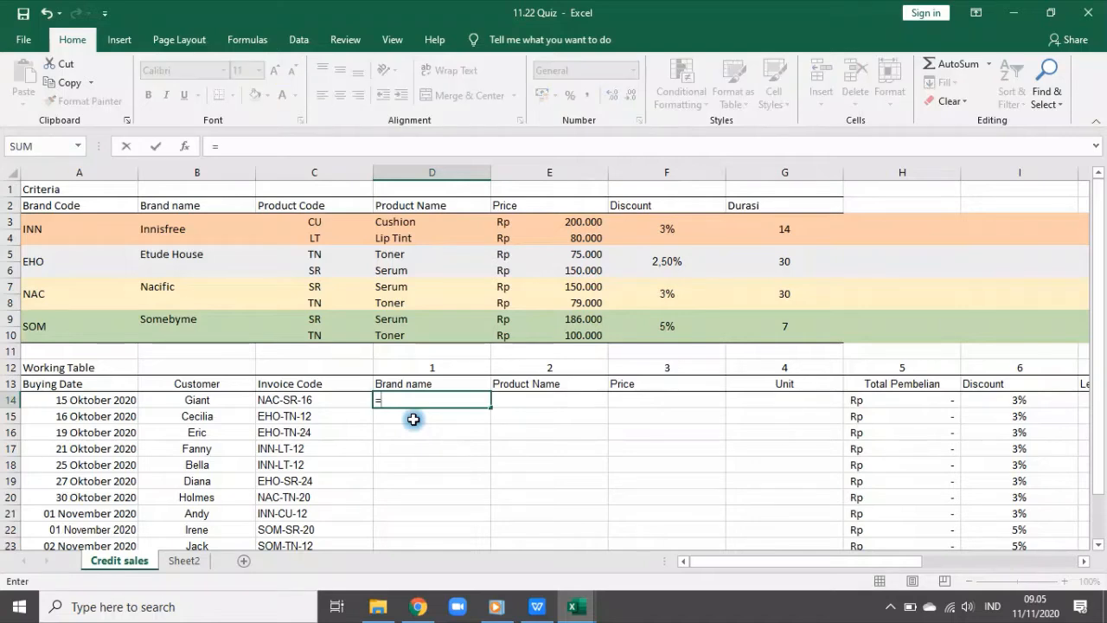
text(lef)
key(Tab)
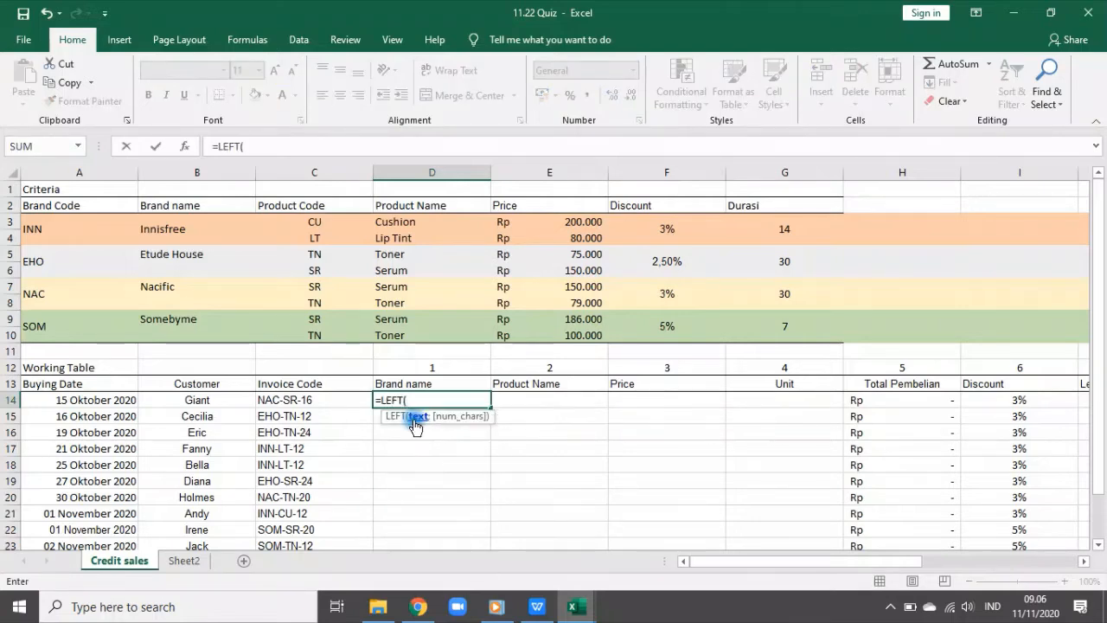
click(292, 401)
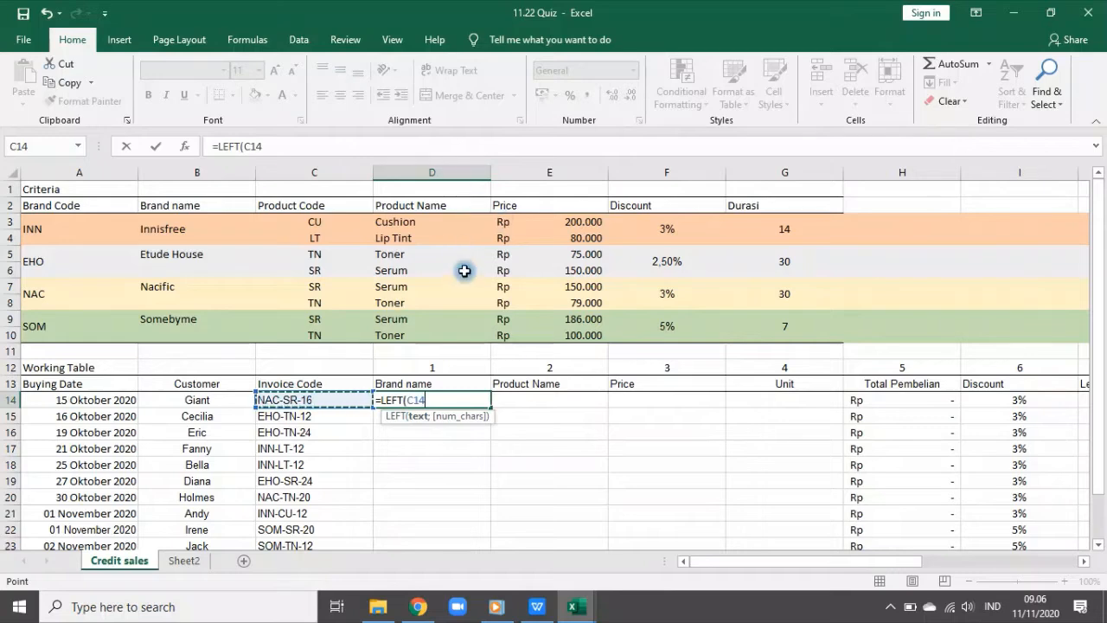
text(;3)
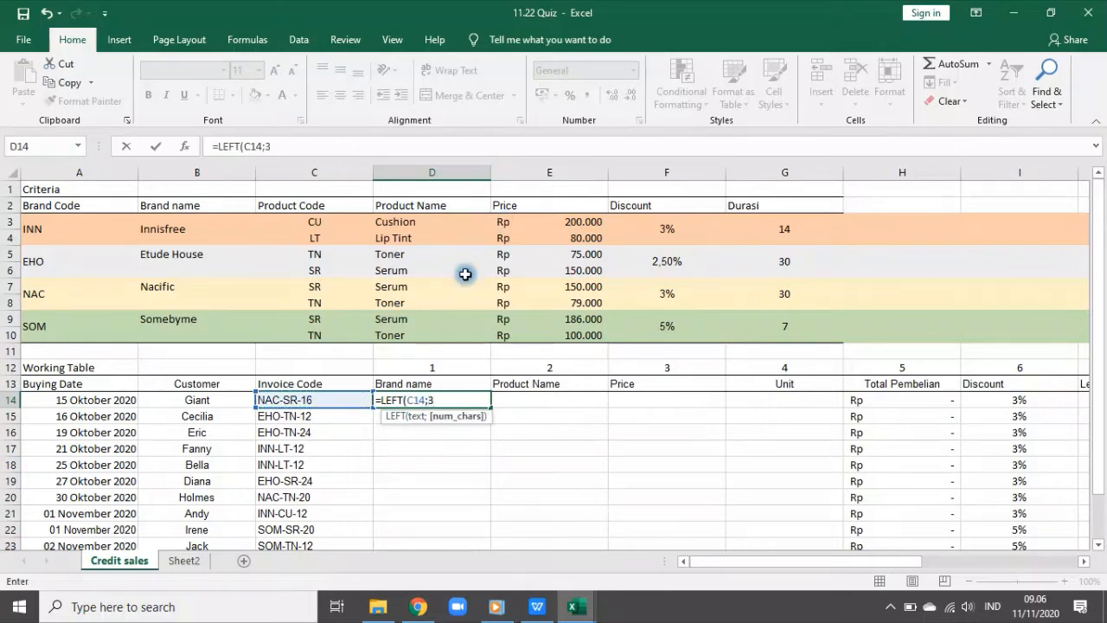
key(Return)
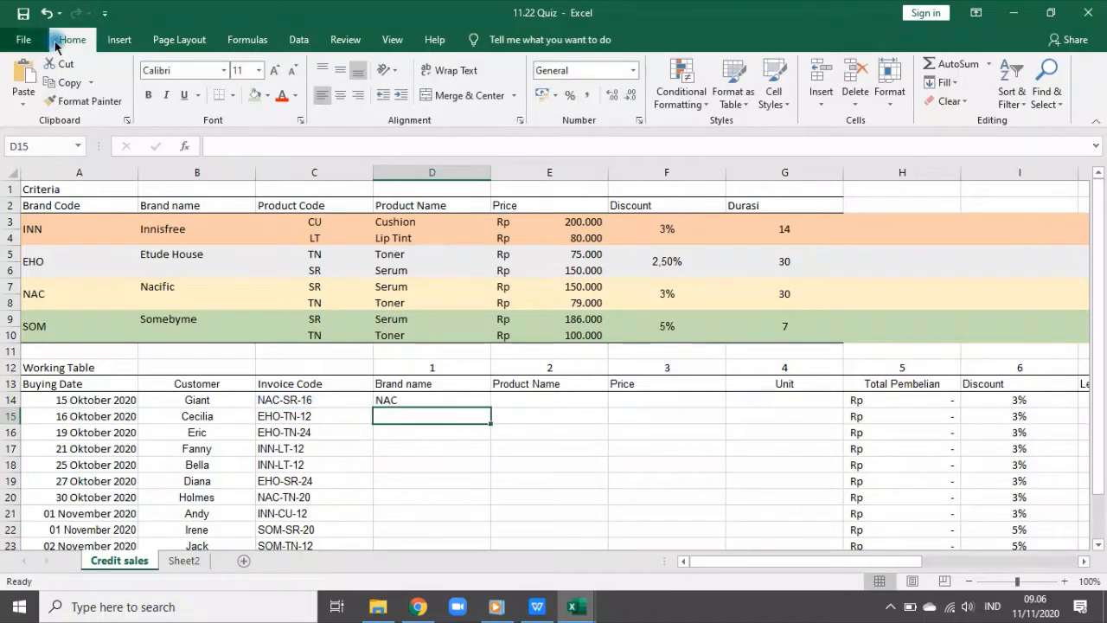
click(439, 398)
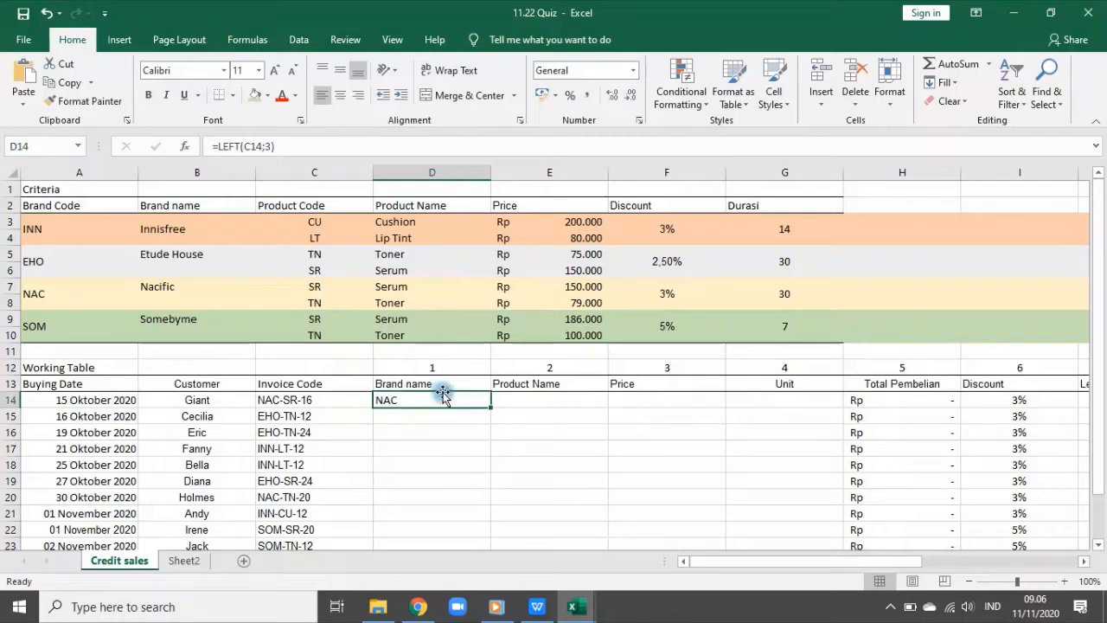
drag(310, 145, 218, 145)
click(457, 430)
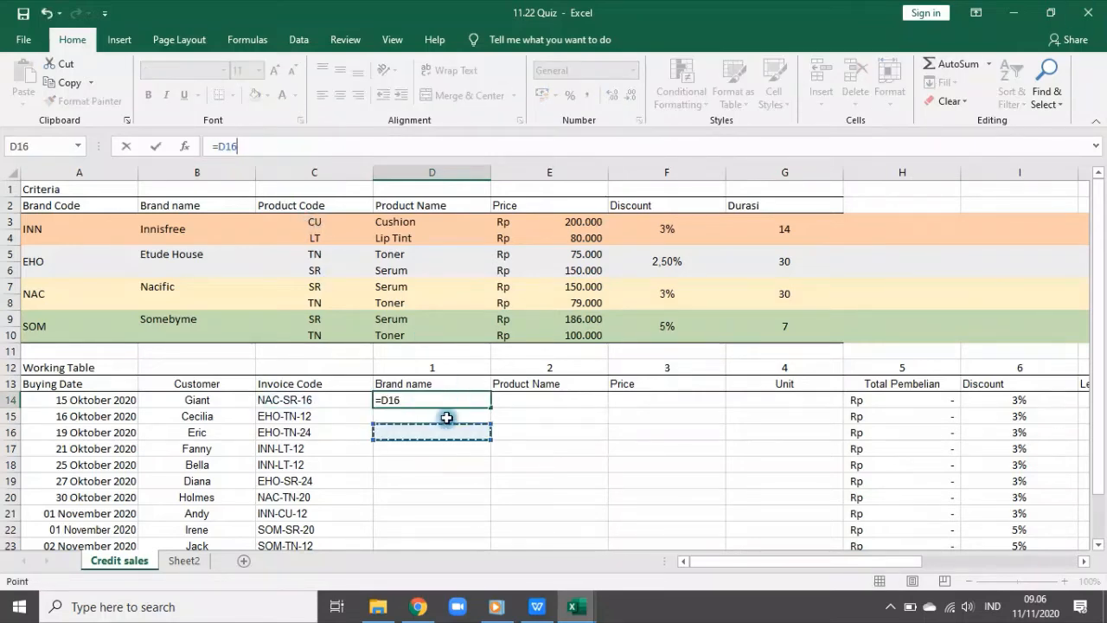
key(Escape)
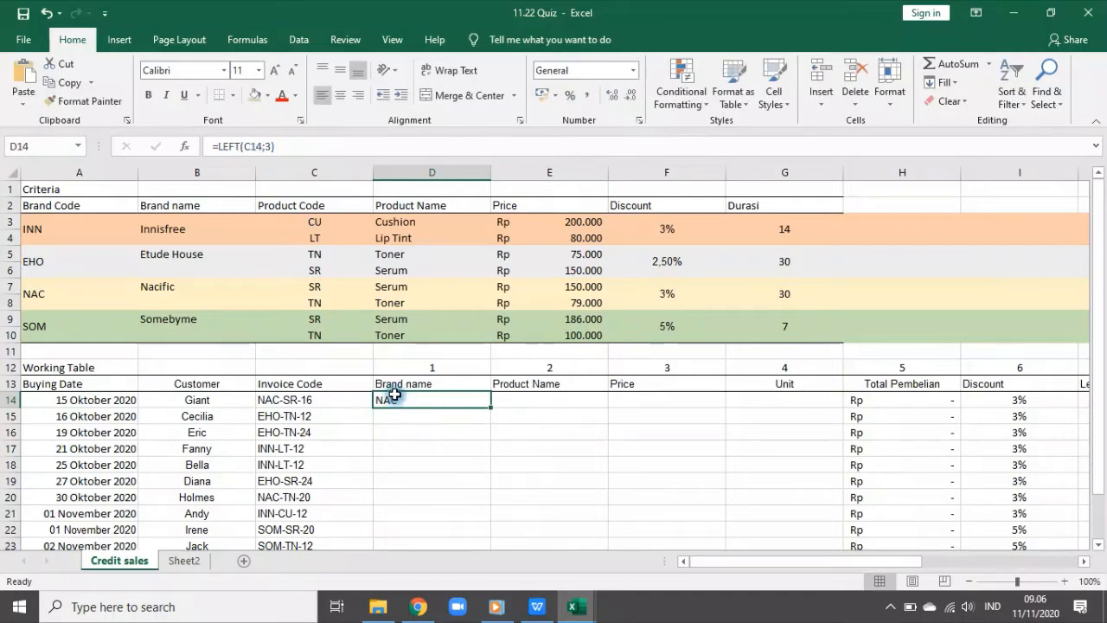
- Nest the existing LEFT(C14;3) in D14 as the lookup value of a VLOOKUP function
drag(61, 227, 49, 329)
click(148, 317)
click(409, 405)
click(275, 146)
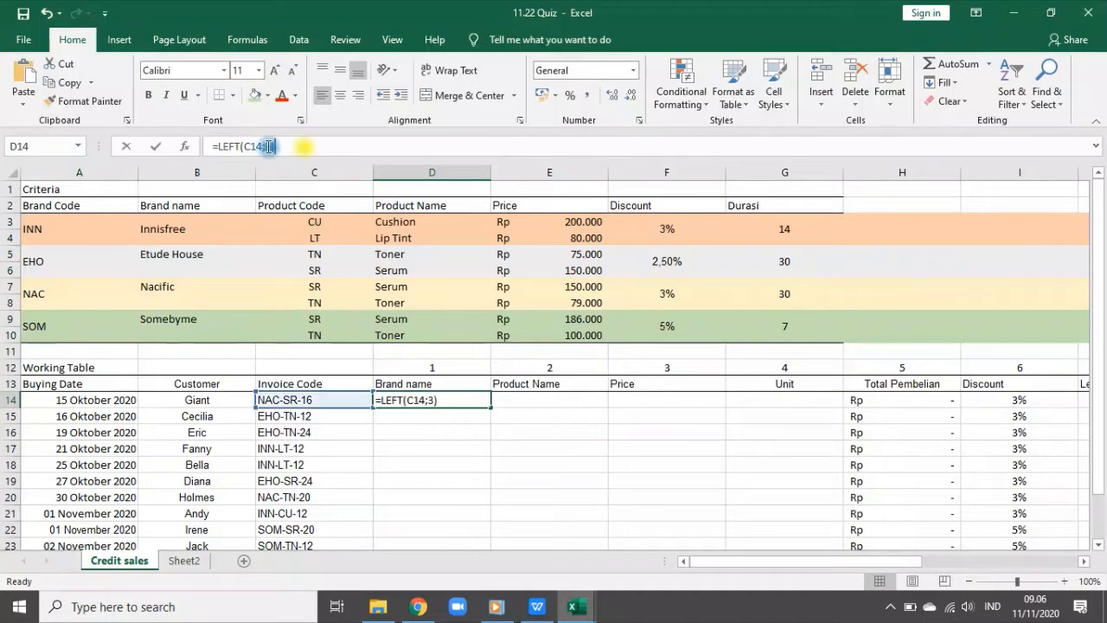
drag(275, 146, 218, 146)
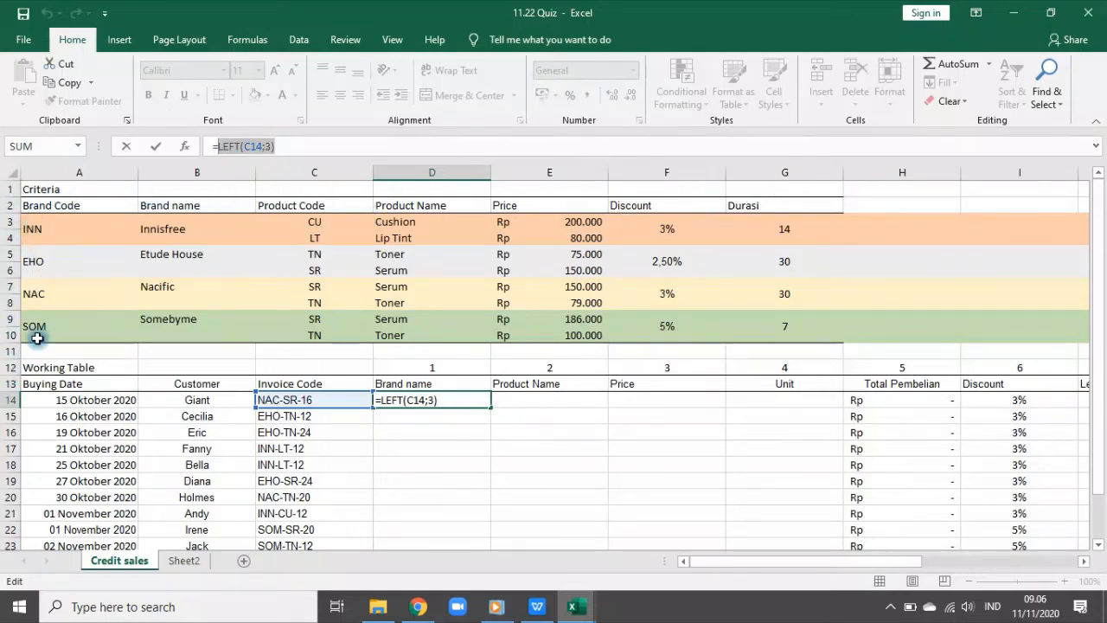
click(217, 146)
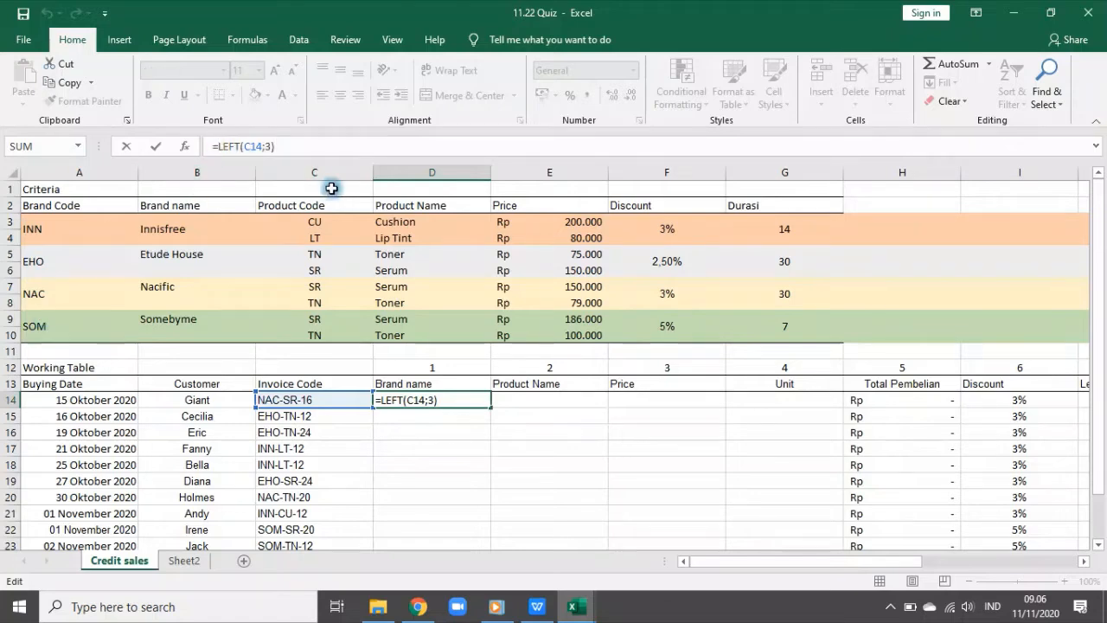
text(vlo)
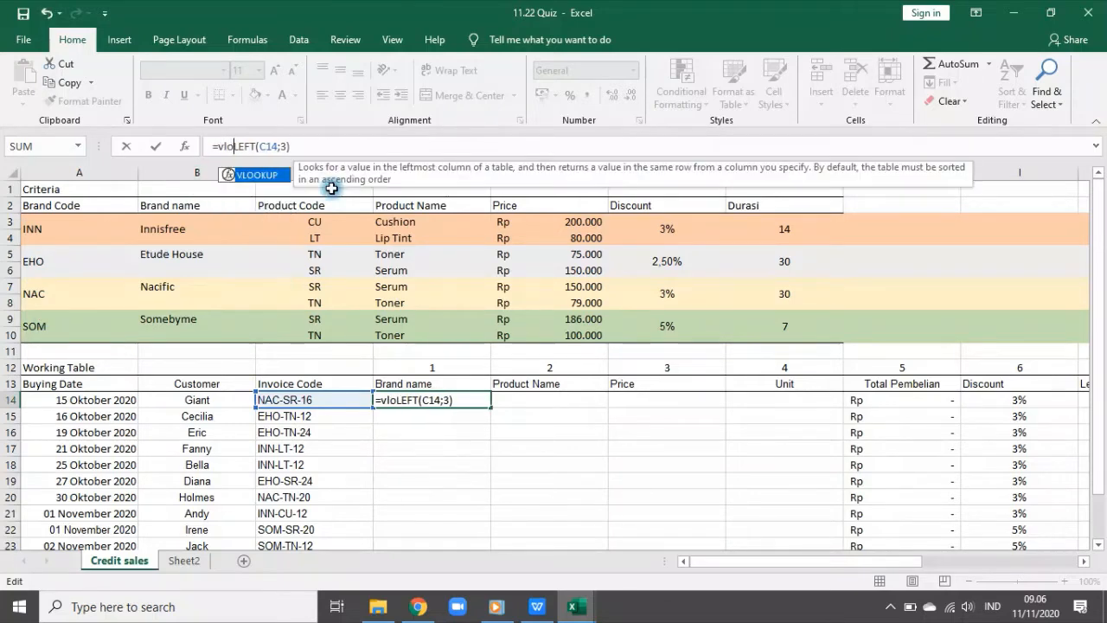
key(Tab)
click(371, 148)
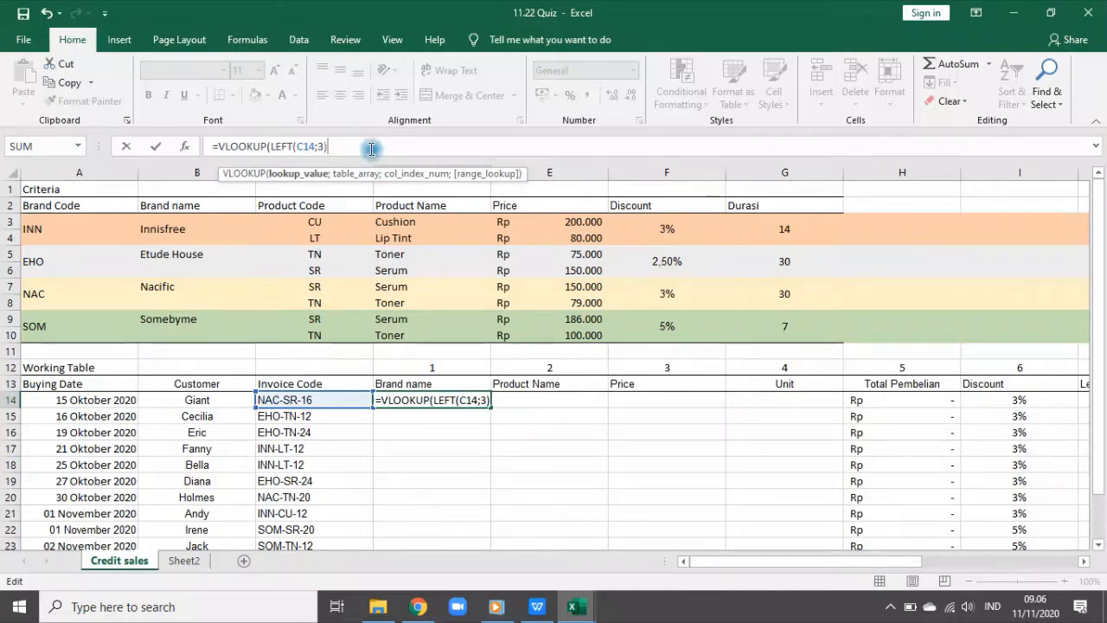
text(;)
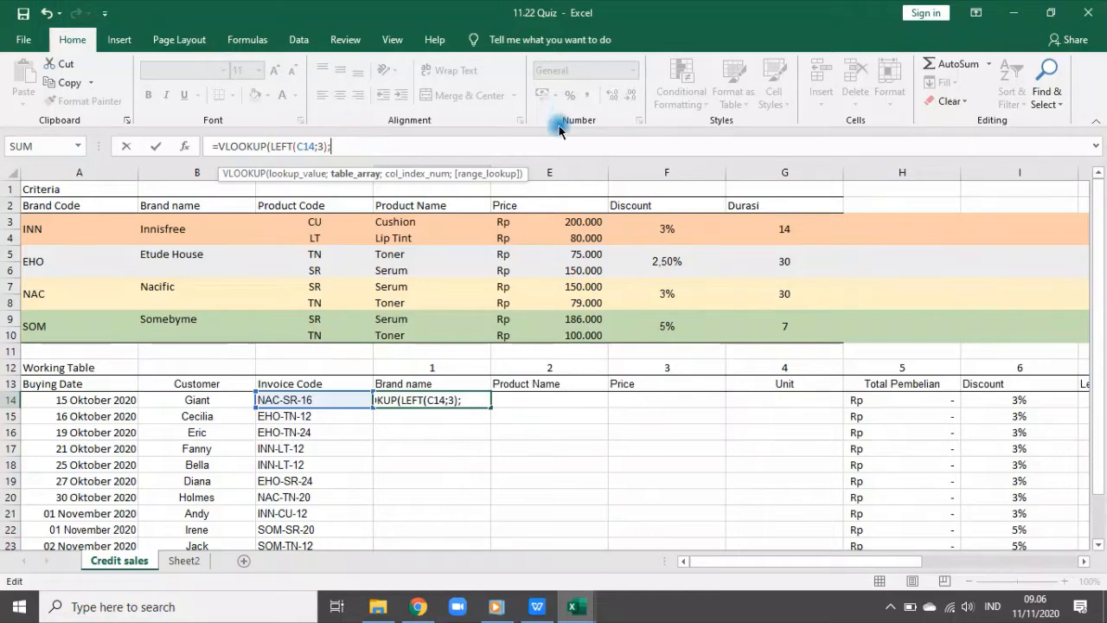
- Complete the VLOOKUP in D14 with the absolute table range $A$3:$G$10, column index 2 and range lookup 0
drag(39, 223, 776, 338)
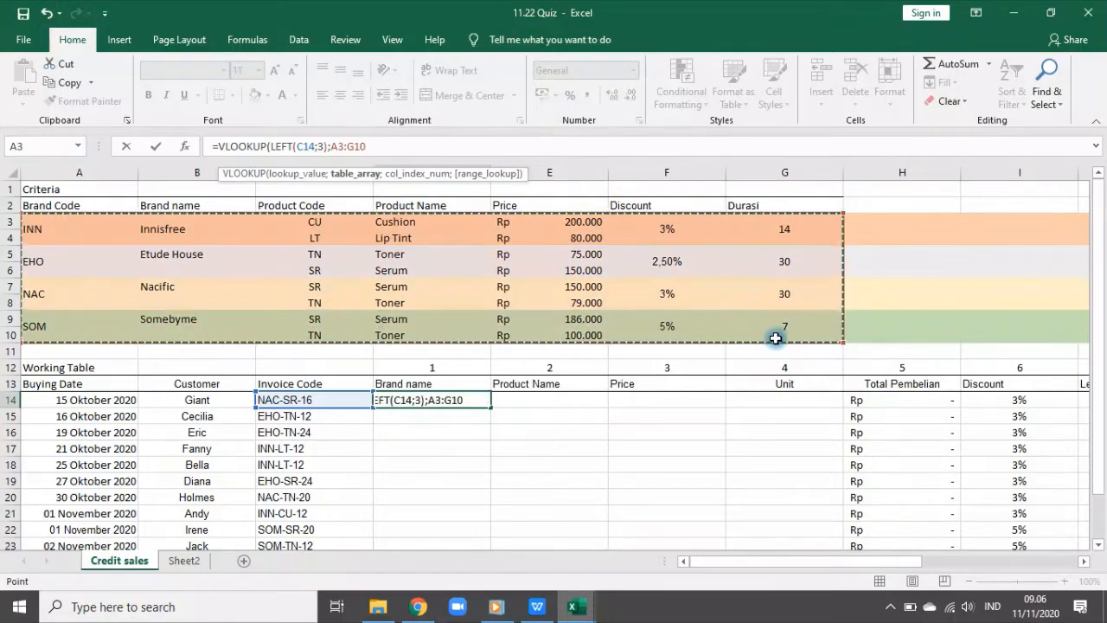
key(F4)
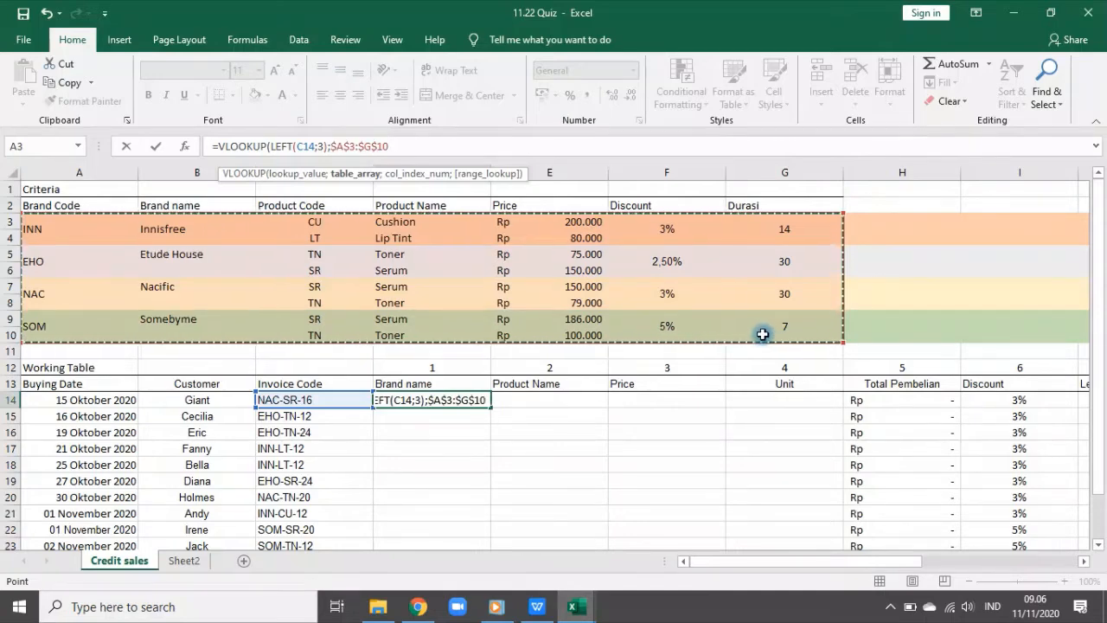
text(;)
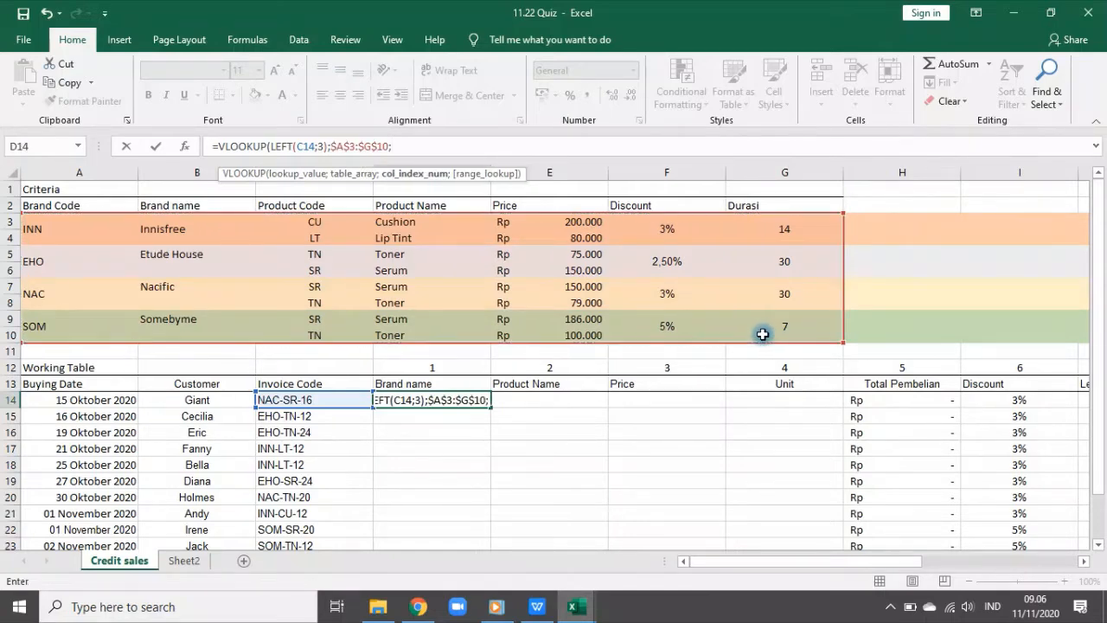
text(2)
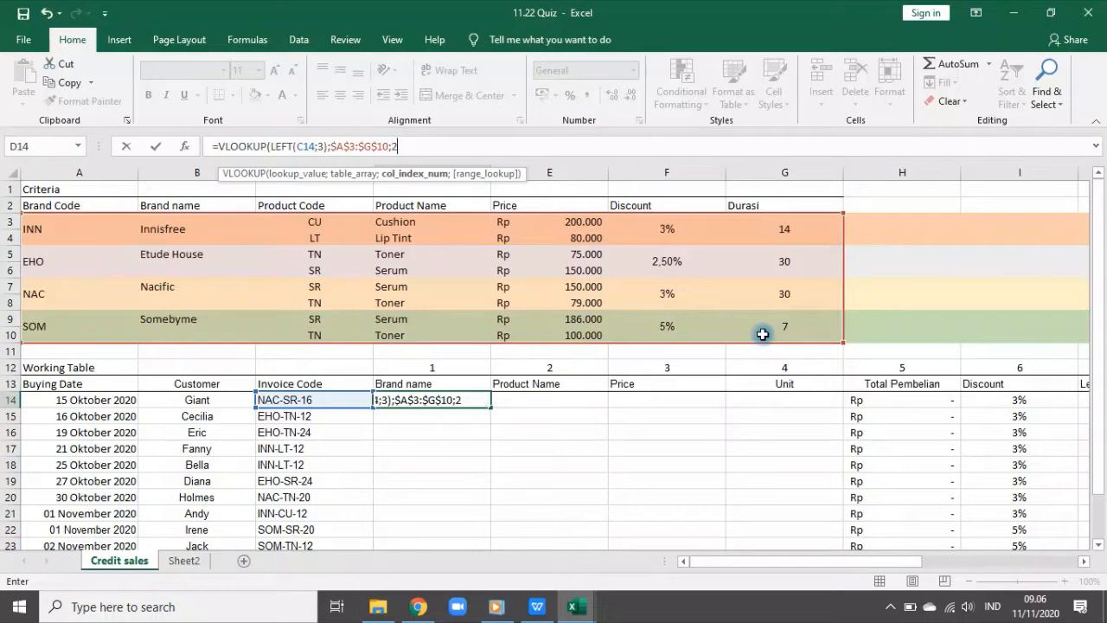
text(;)
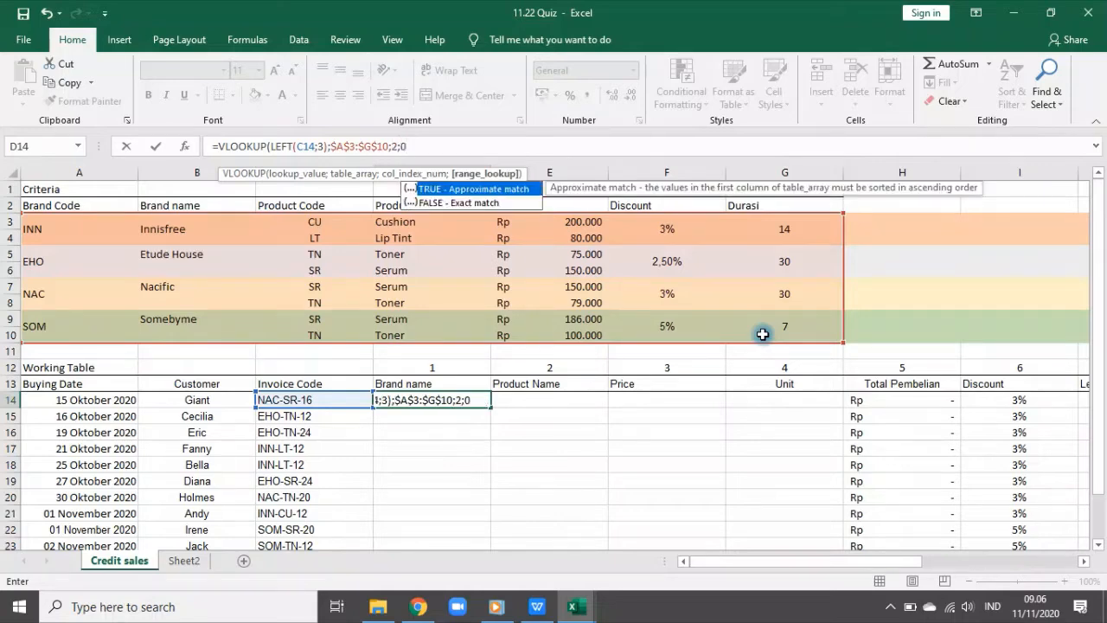
text(0))
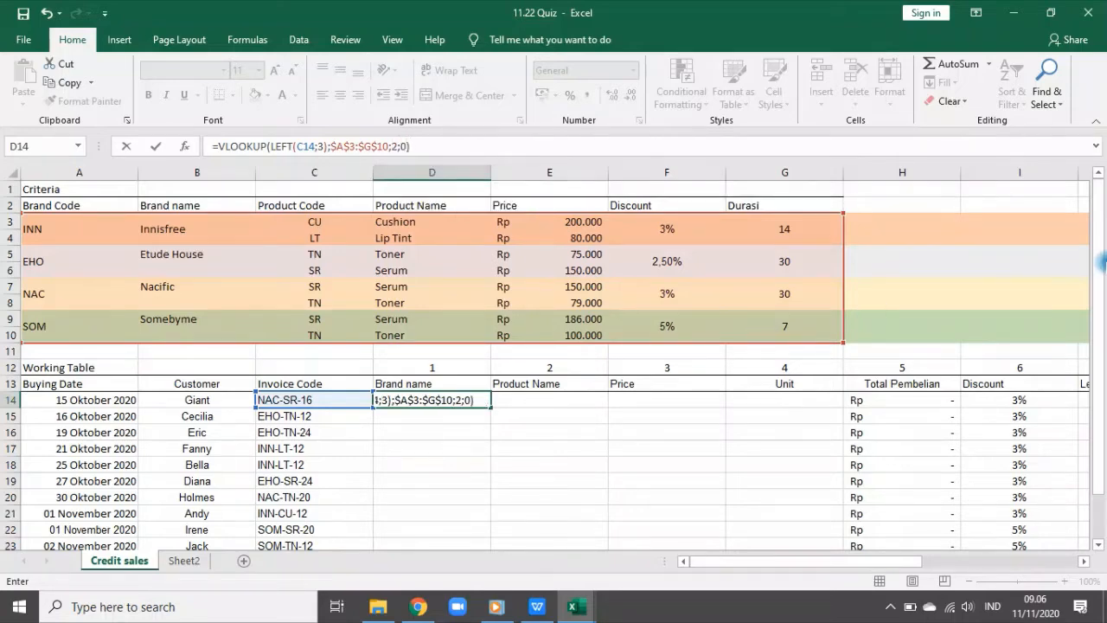
key(Return)
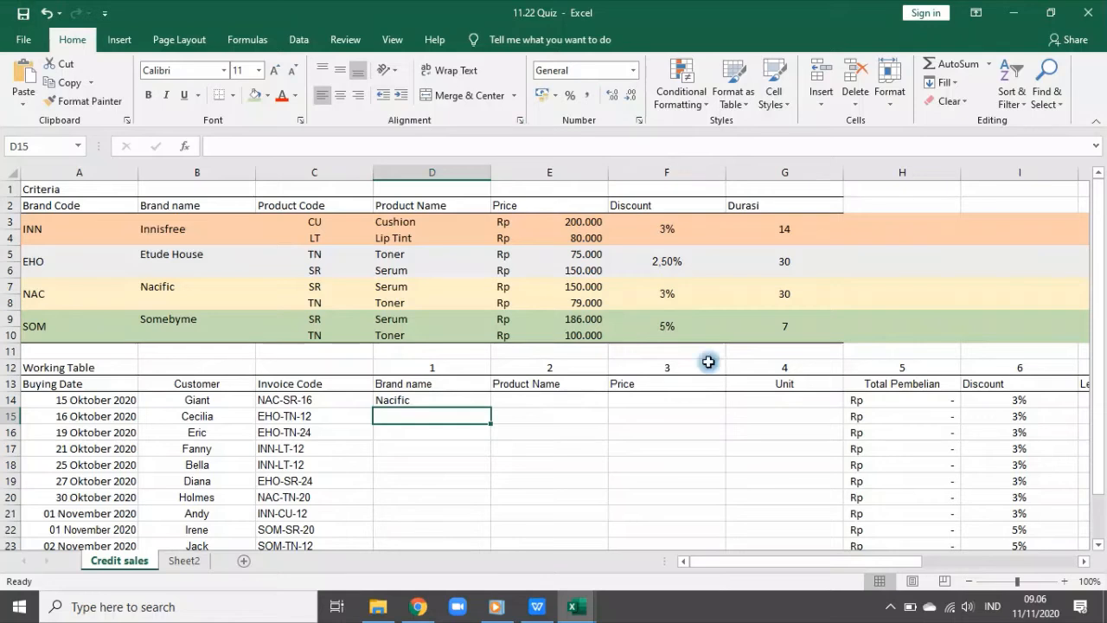
- Review the Brand name formula in D14 against the invoice codes and the criteria table's column headings
click(396, 400)
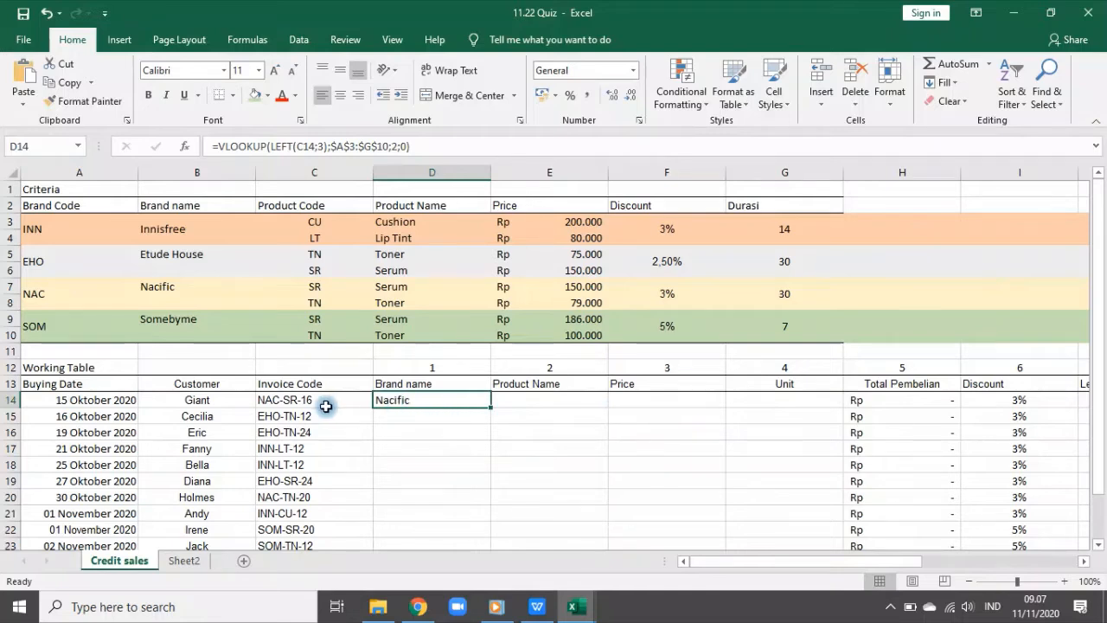
drag(316, 402, 309, 544)
click(437, 398)
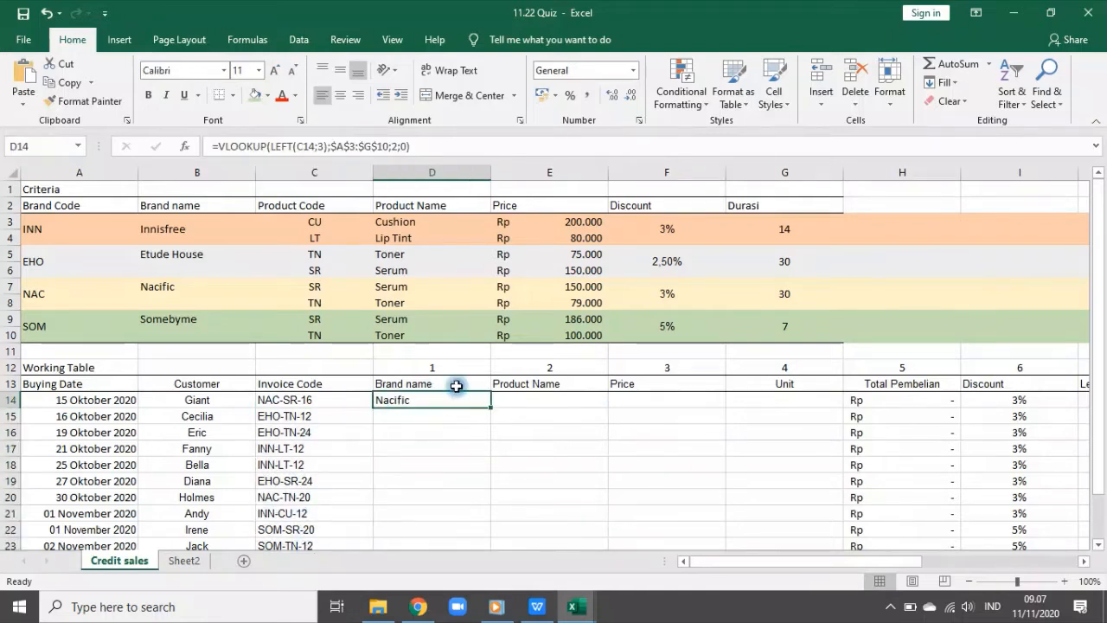
click(811, 400)
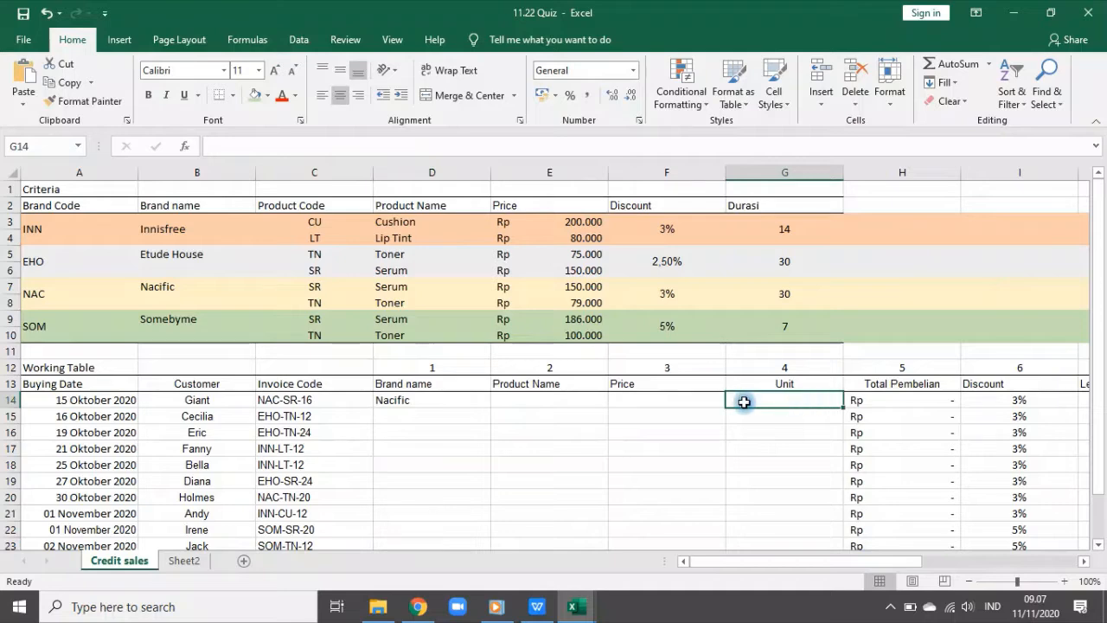
click(164, 206)
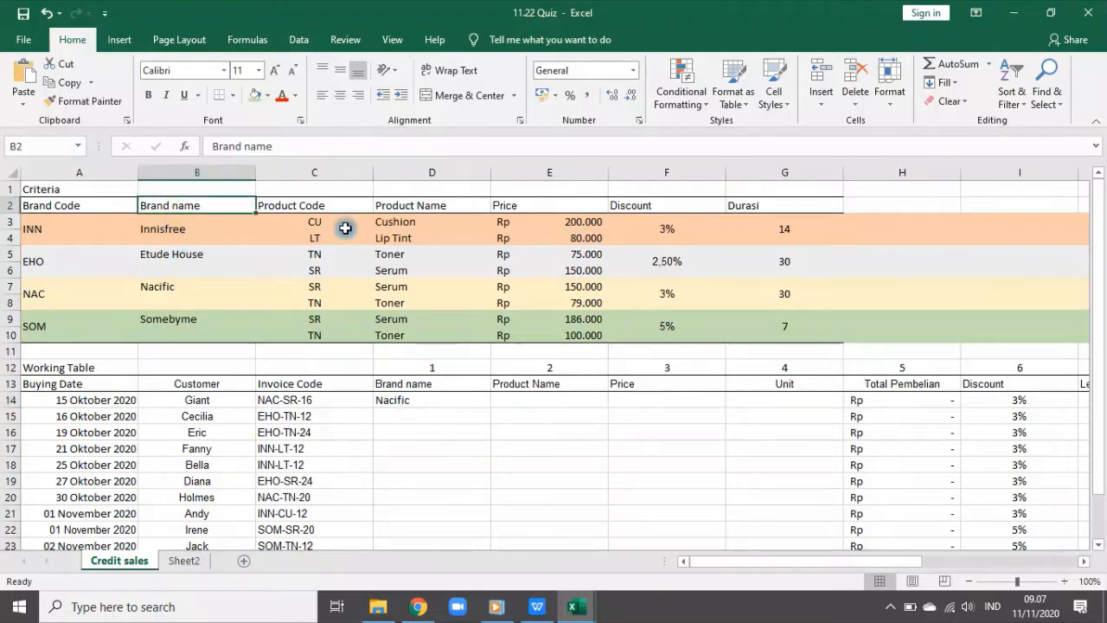
click(339, 200)
click(424, 205)
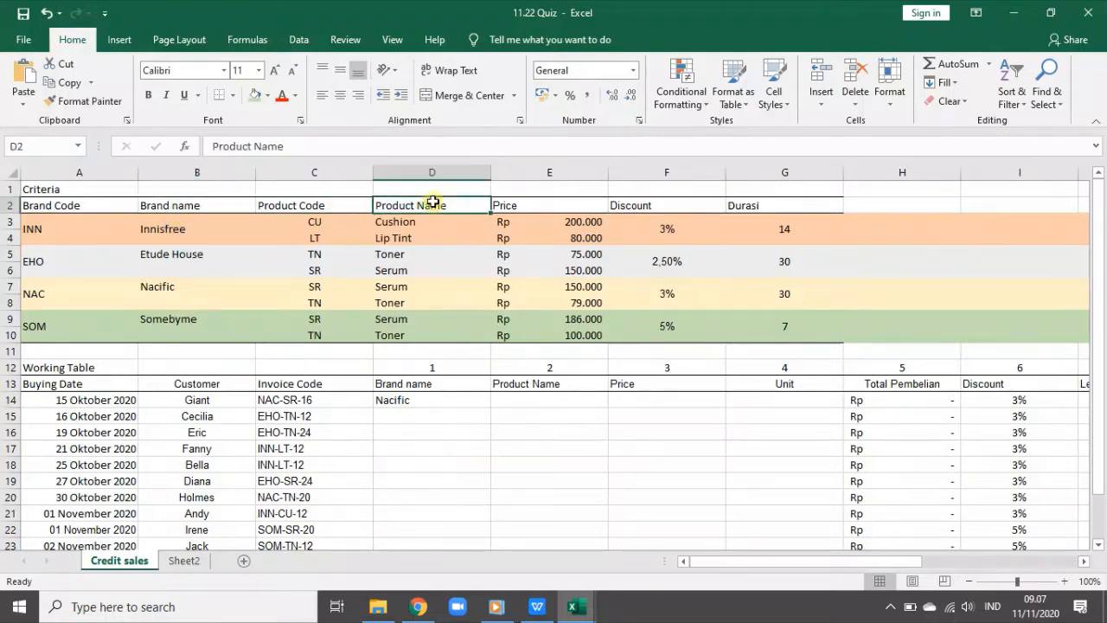
- Fill the Brand name lookup formula from D14 down to D24 for every invoice
click(524, 206)
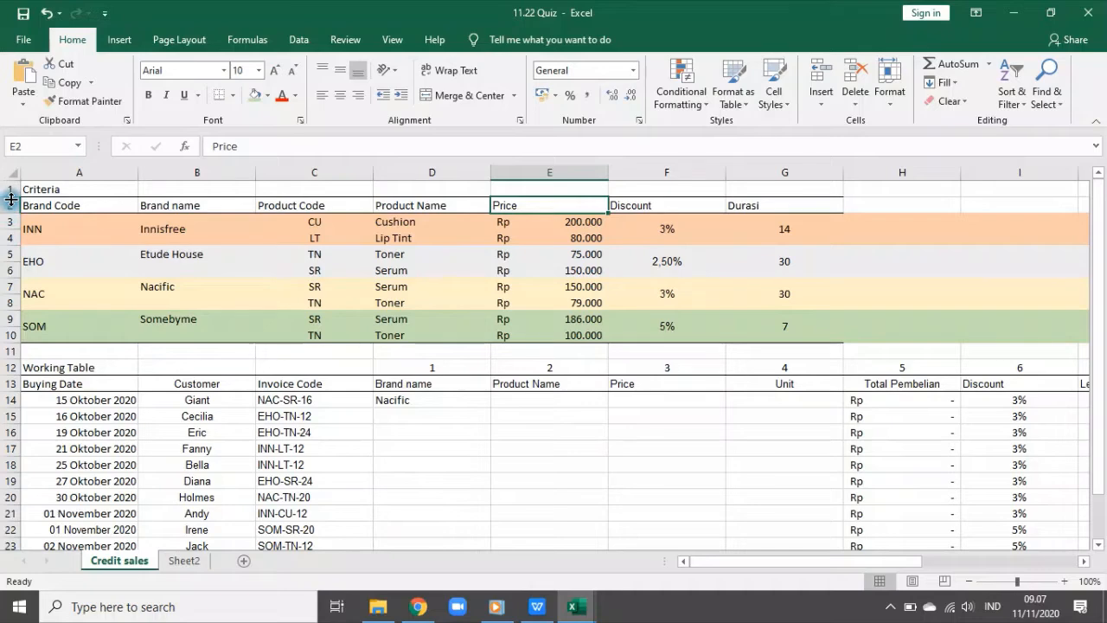
click(467, 399)
double_click(492, 406)
scroll(492, 405, down, 2)
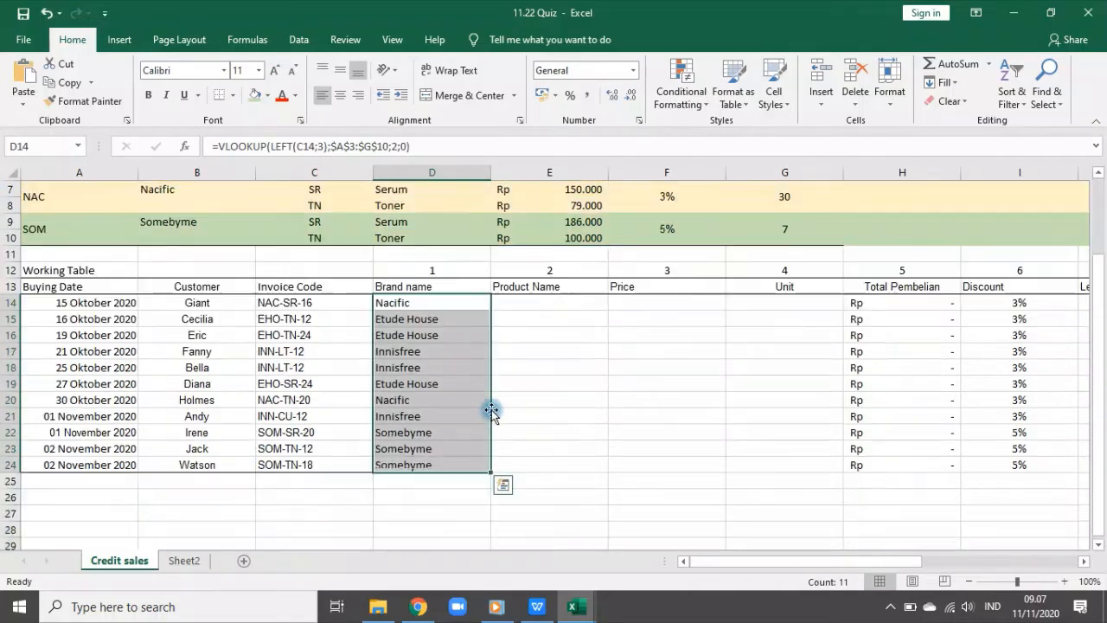
- Extract the product code from the first invoice code by entering =MID(C14;5;2) in the Product Name cell E14
click(512, 303)
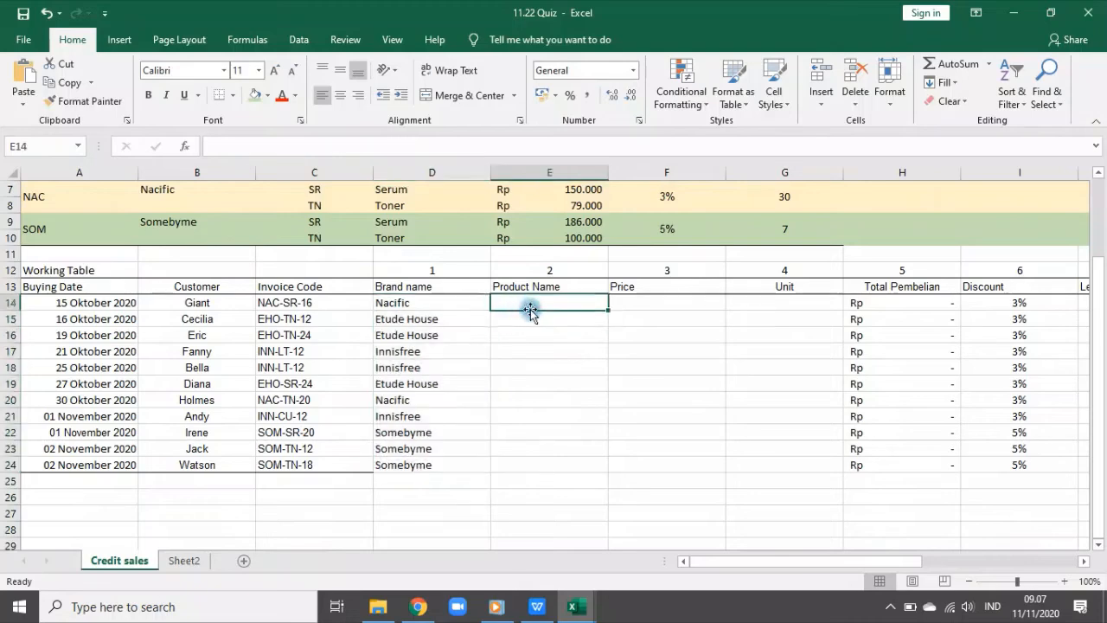
scroll(584, 346, up, 1)
scroll(579, 353, up, 1)
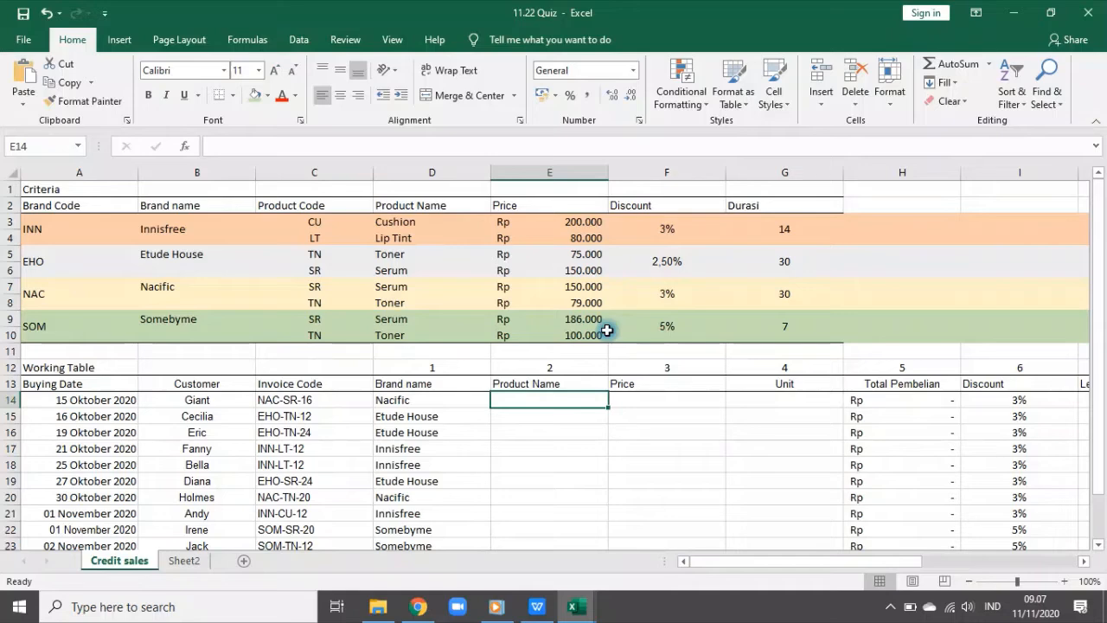
text(=md)
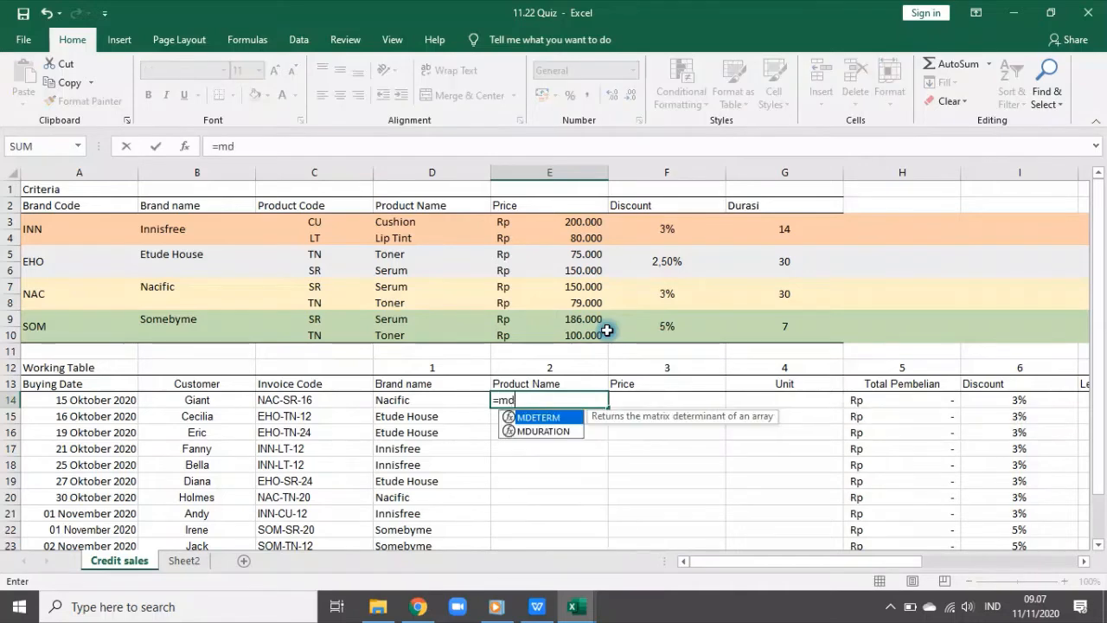
key(Tab)
key(BackSpace)
key(BackSpace)
key(BackSpace)
key(BackSpace)
key(BackSpace)
key(BackSpace)
key(BackSpace)
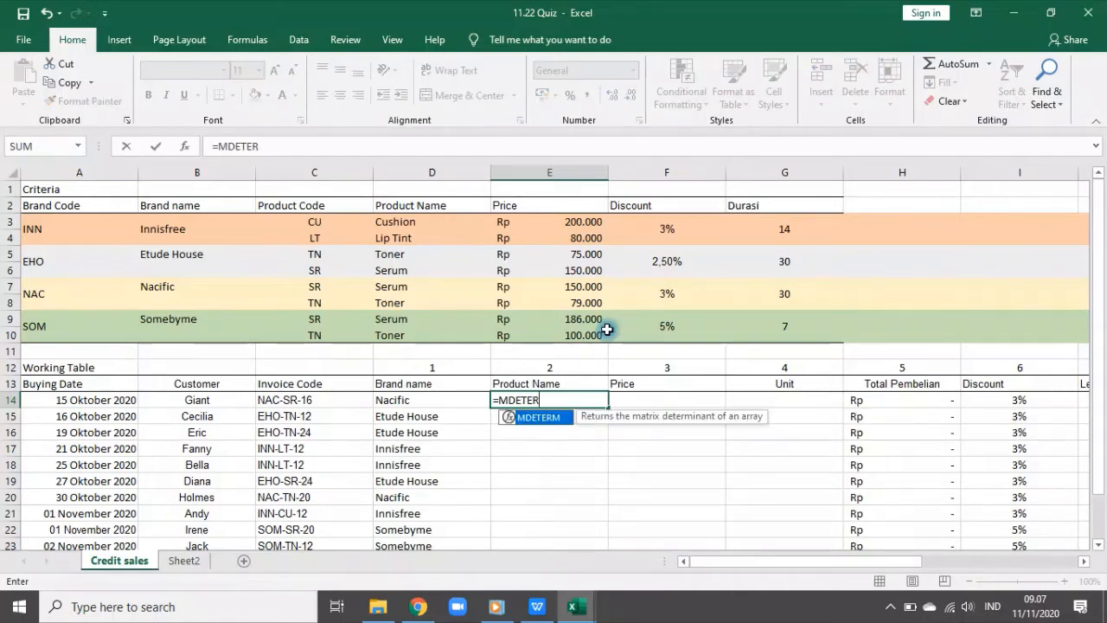
text(id)
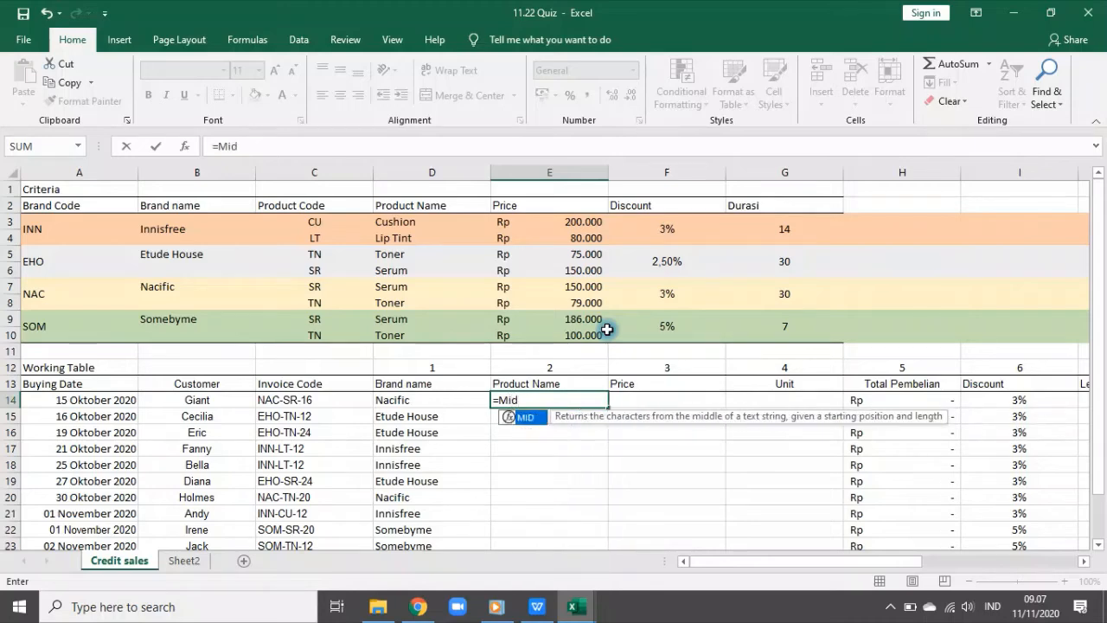
key(Tab)
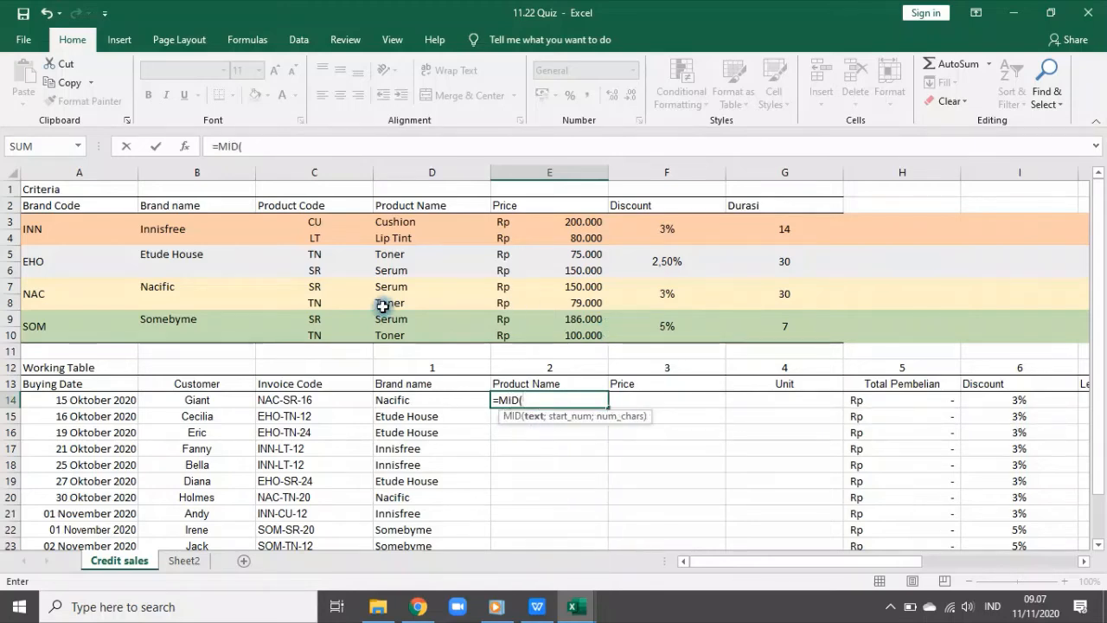
click(294, 400)
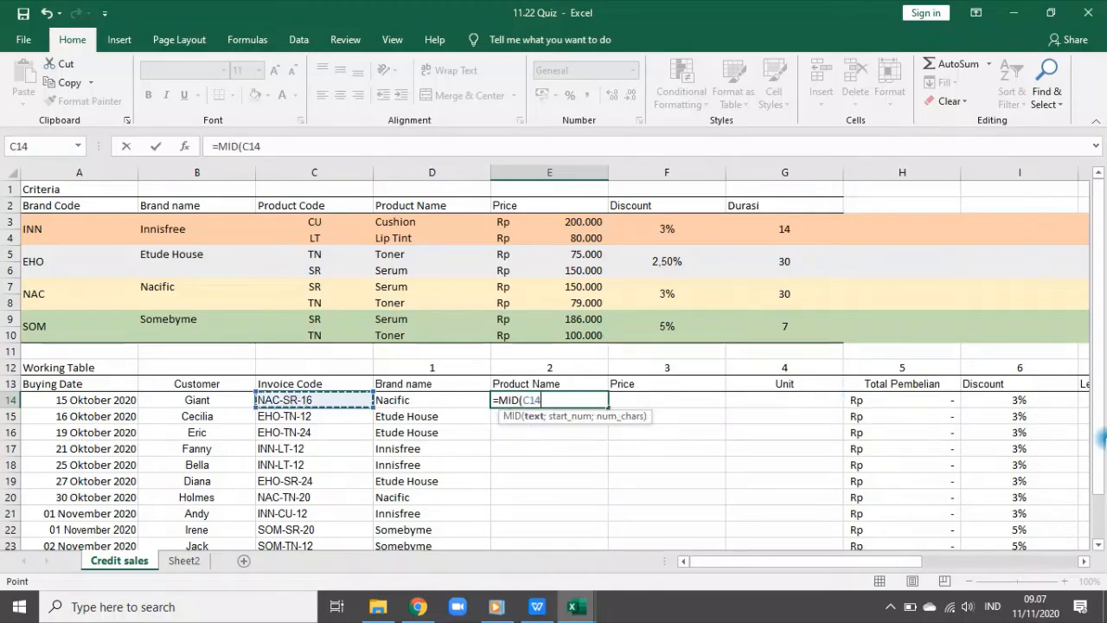
text(;5)
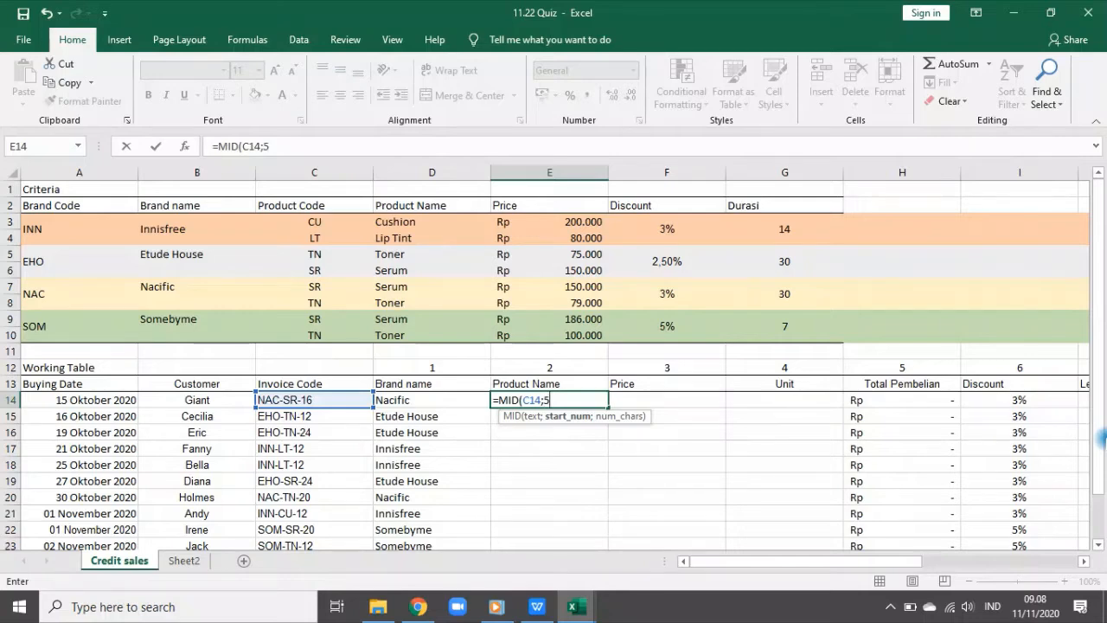
text(;2)
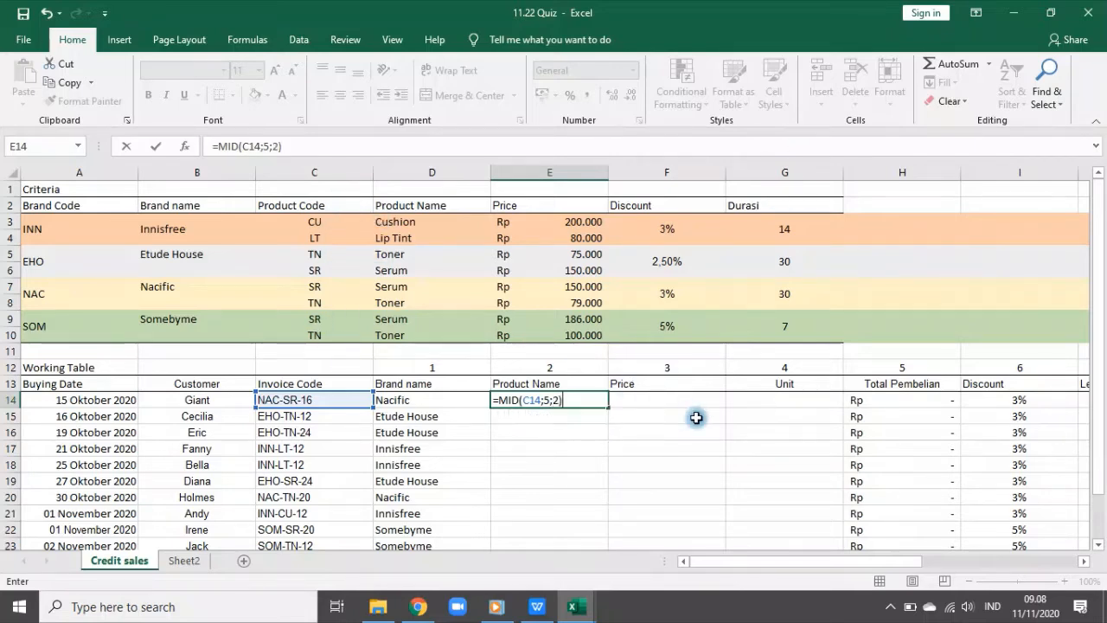
key(Return)
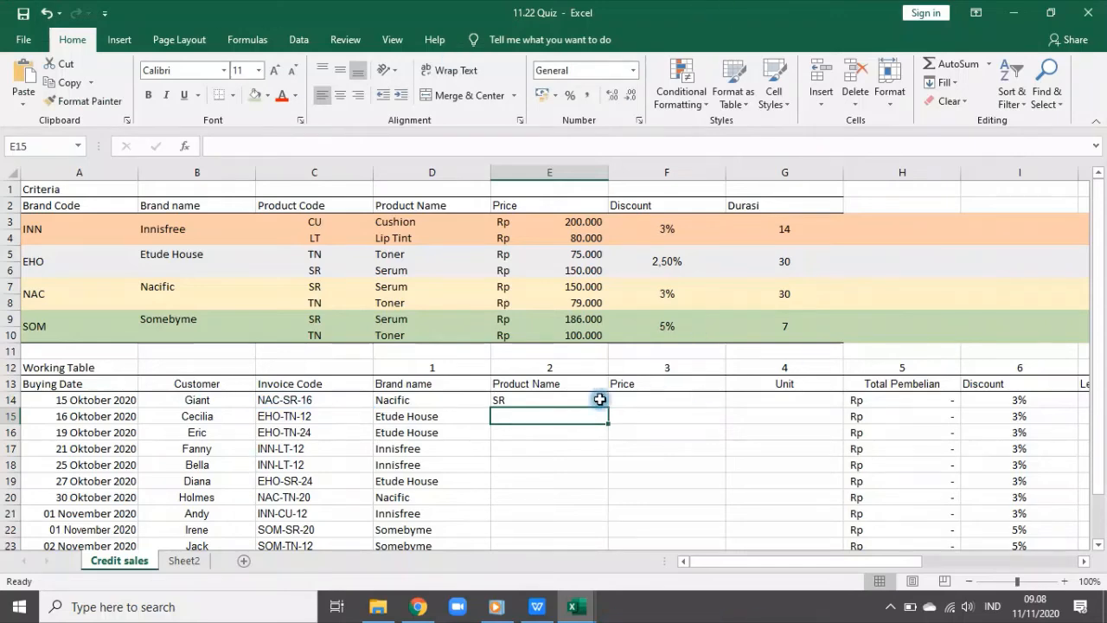
- Fill the MID formula from E14 down the Product Name column to E24
click(554, 395)
drag(609, 413, 598, 493)
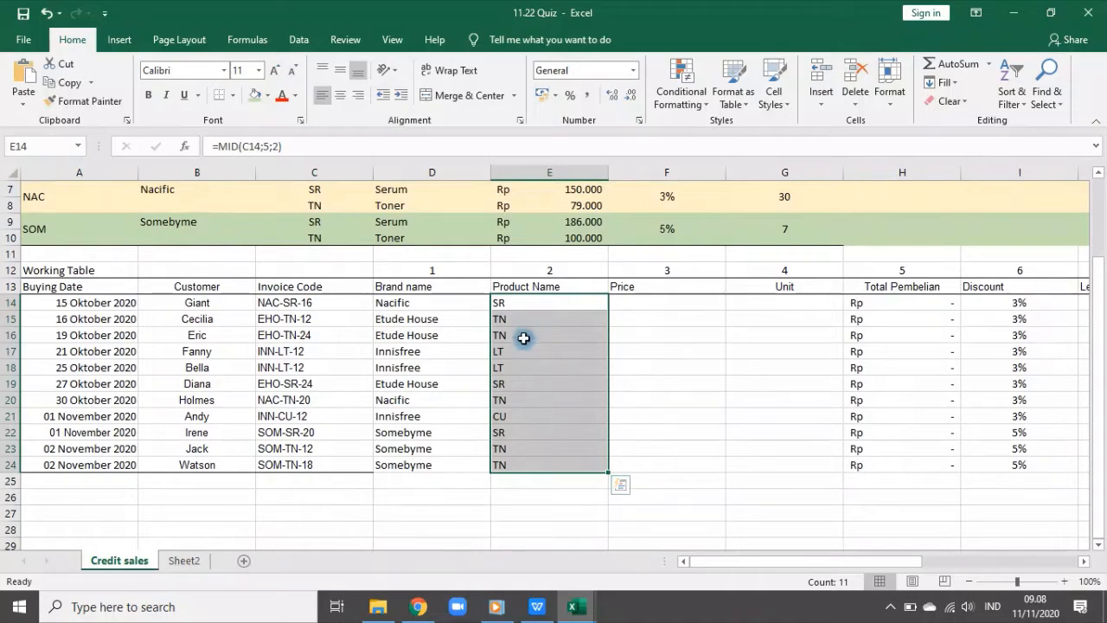
click(527, 352)
scroll(529, 357, up, 1)
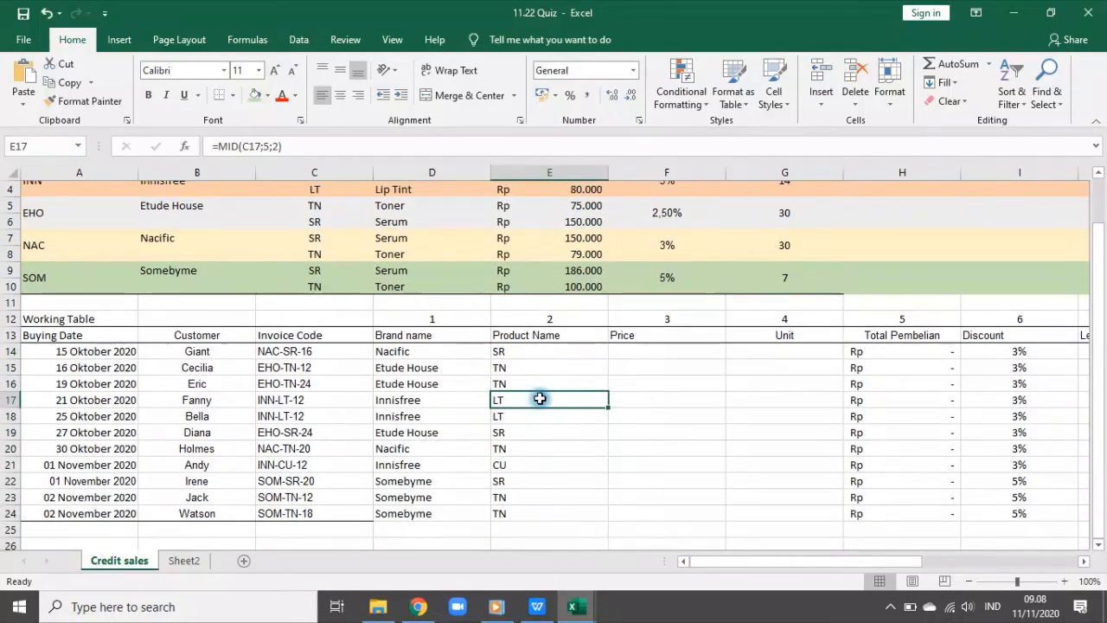
scroll(540, 397, up, 1)
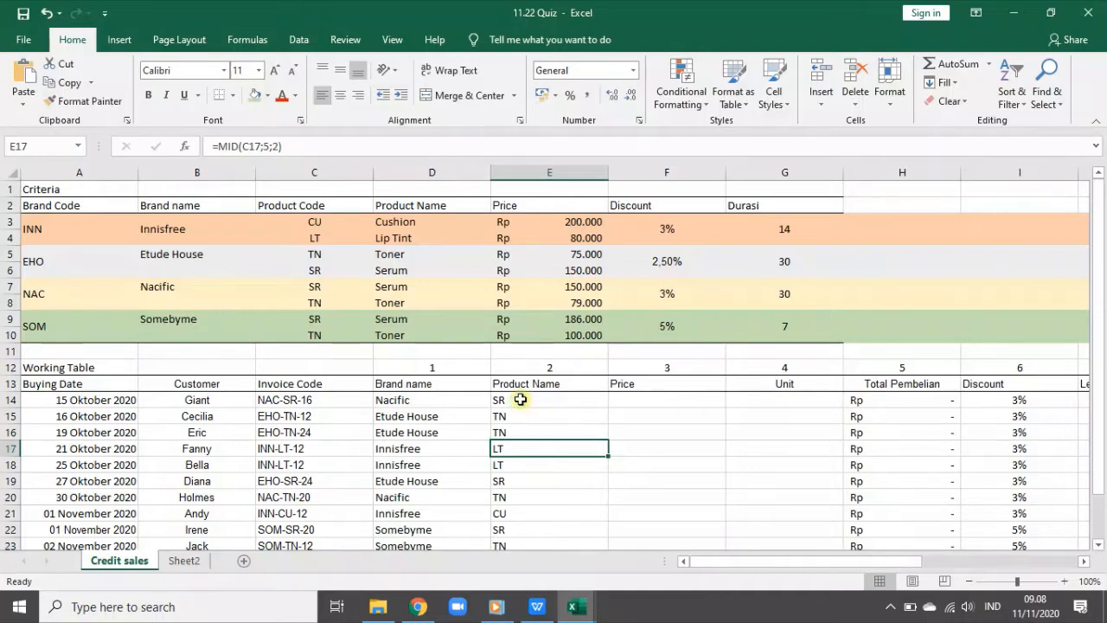
- Review the criteria table rows 2 to 10, the Invoice Code column and the product code entry in C3
click(520, 399)
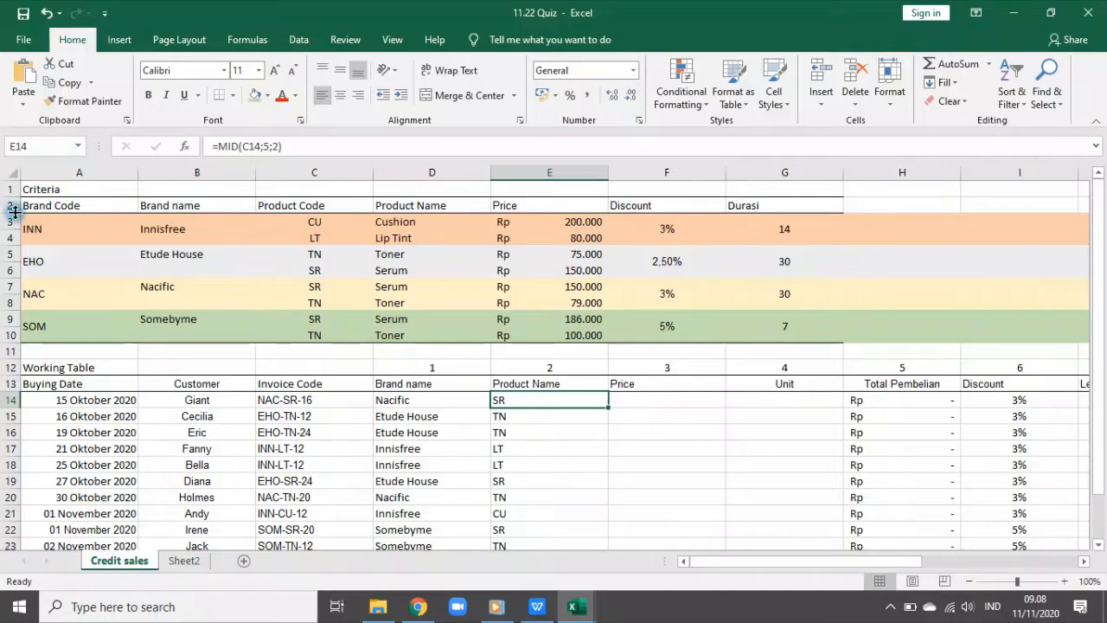
drag(10, 205, 14, 333)
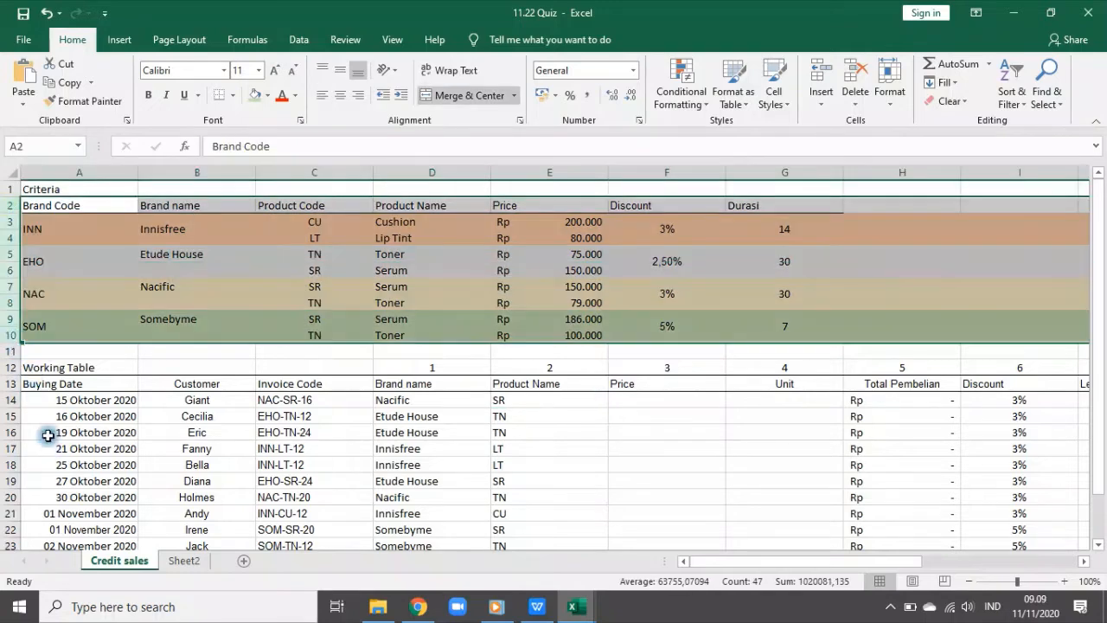
drag(278, 386, 298, 542)
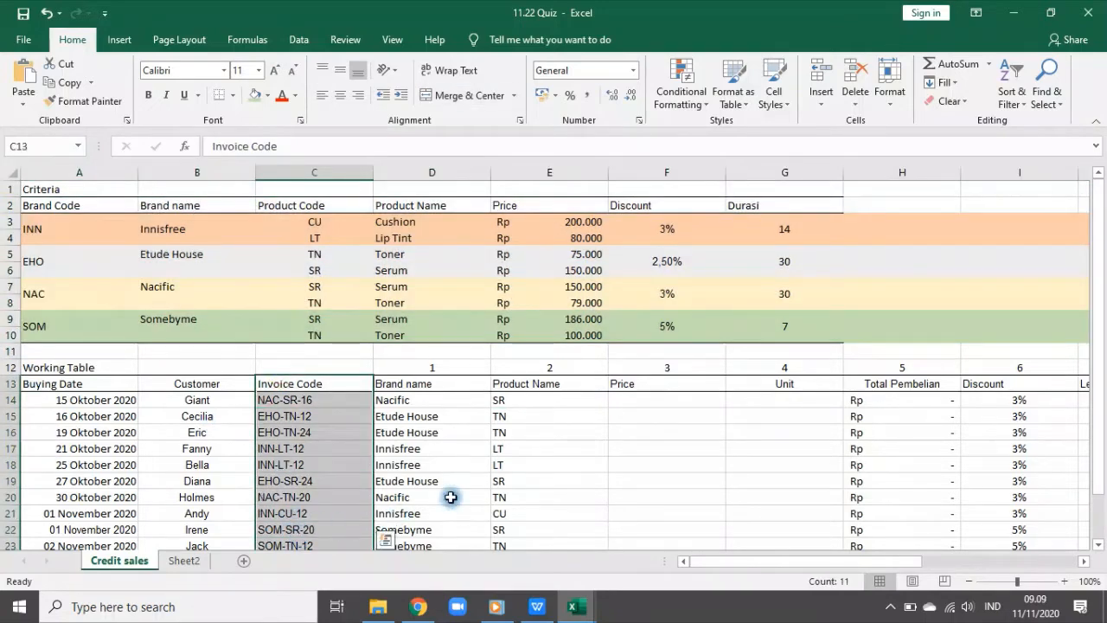
click(553, 385)
click(313, 221)
click(314, 144)
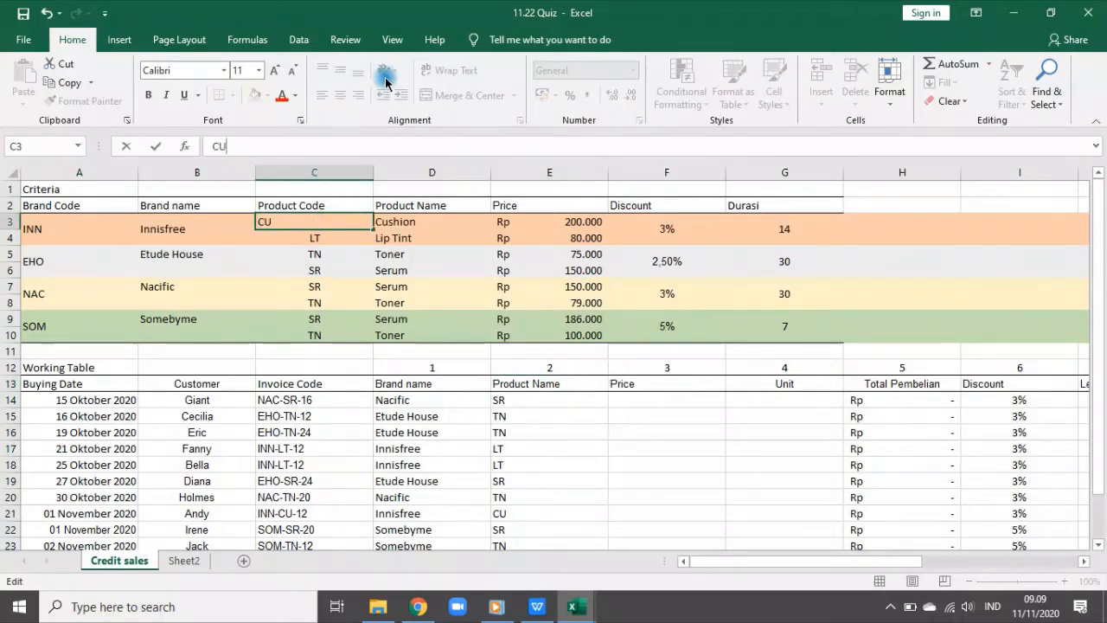
key(Return)
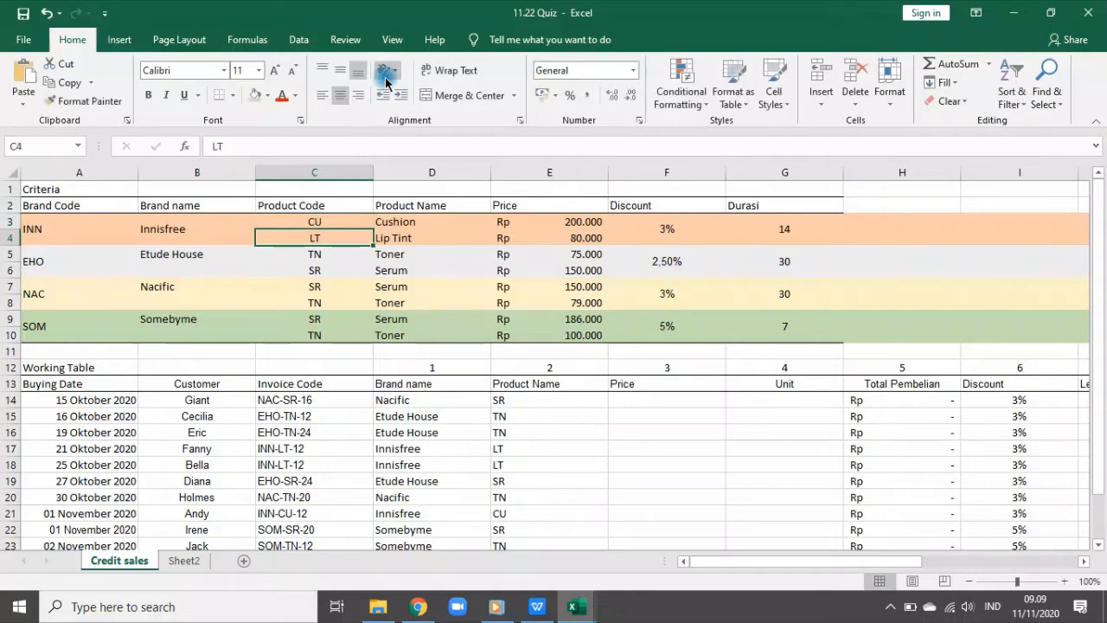
- Compare the extracted code in E14 with the SR product codes in C6 and C9, checking those entries for trailing spaces
click(535, 402)
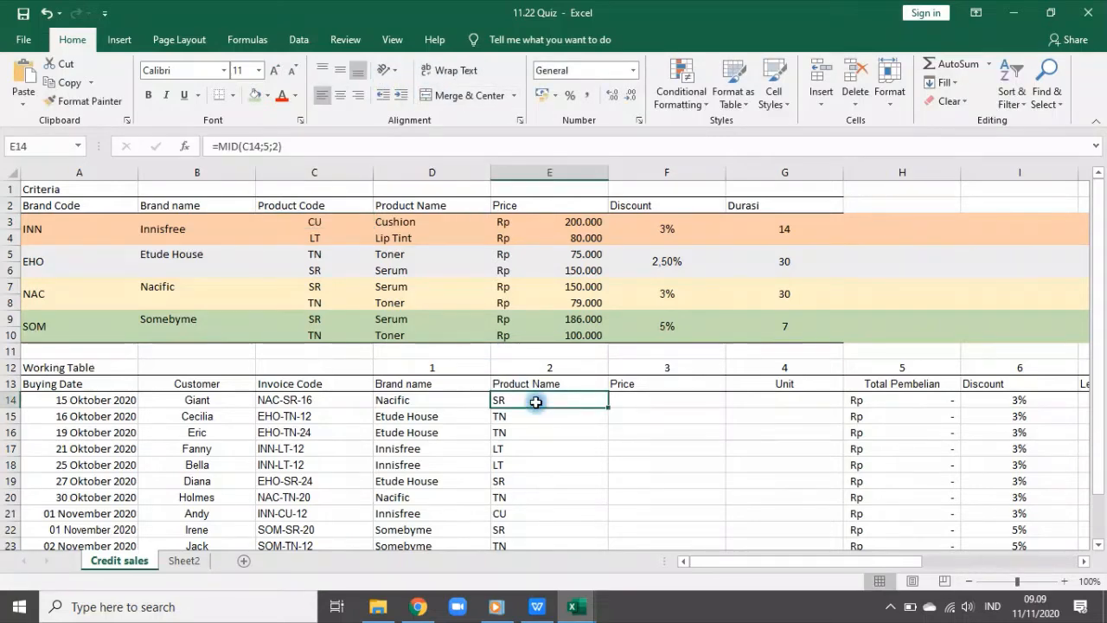
click(318, 271)
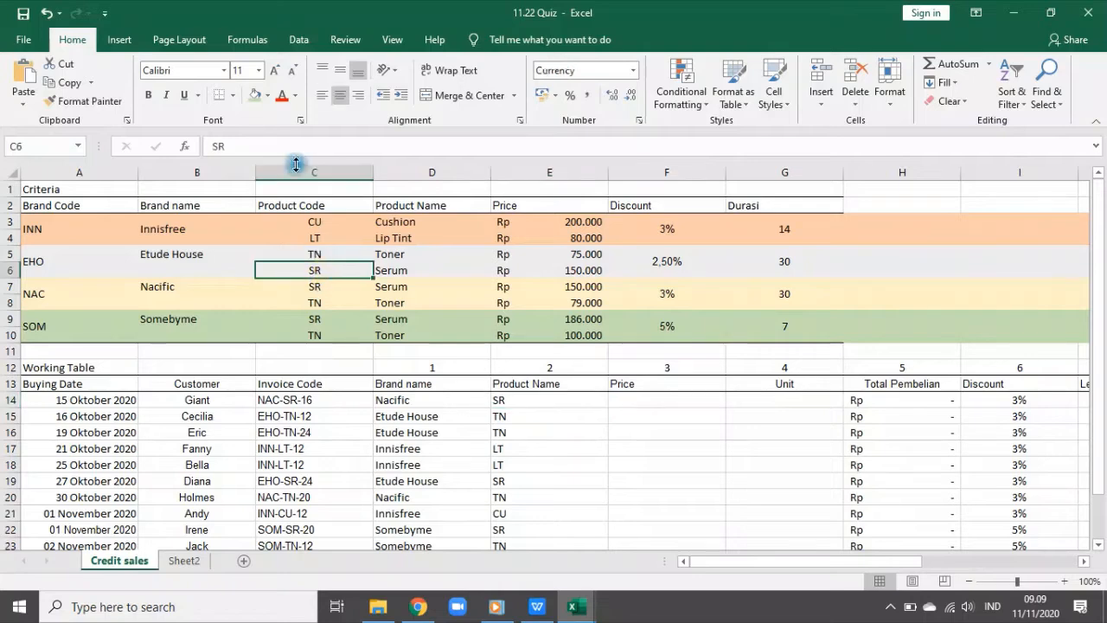
click(287, 151)
click(420, 497)
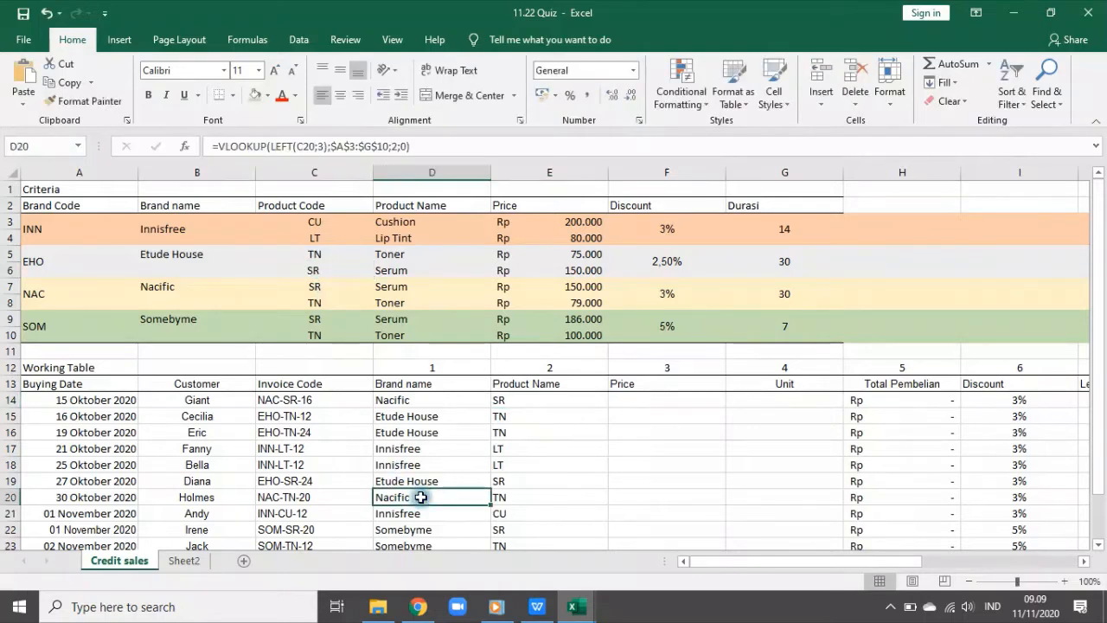
click(323, 302)
click(332, 317)
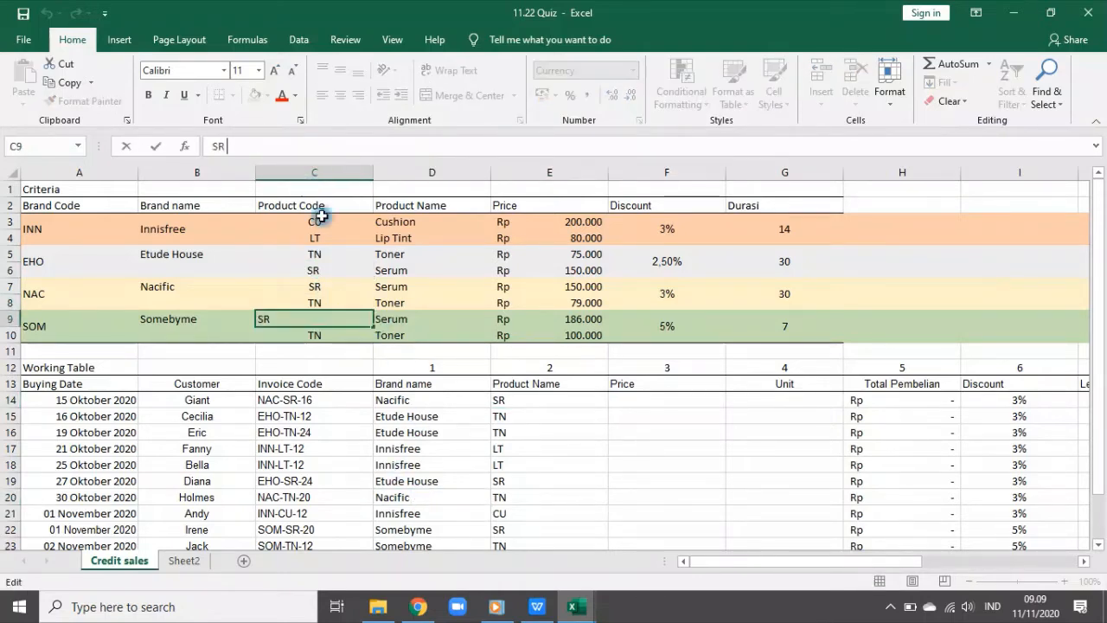
click(363, 365)
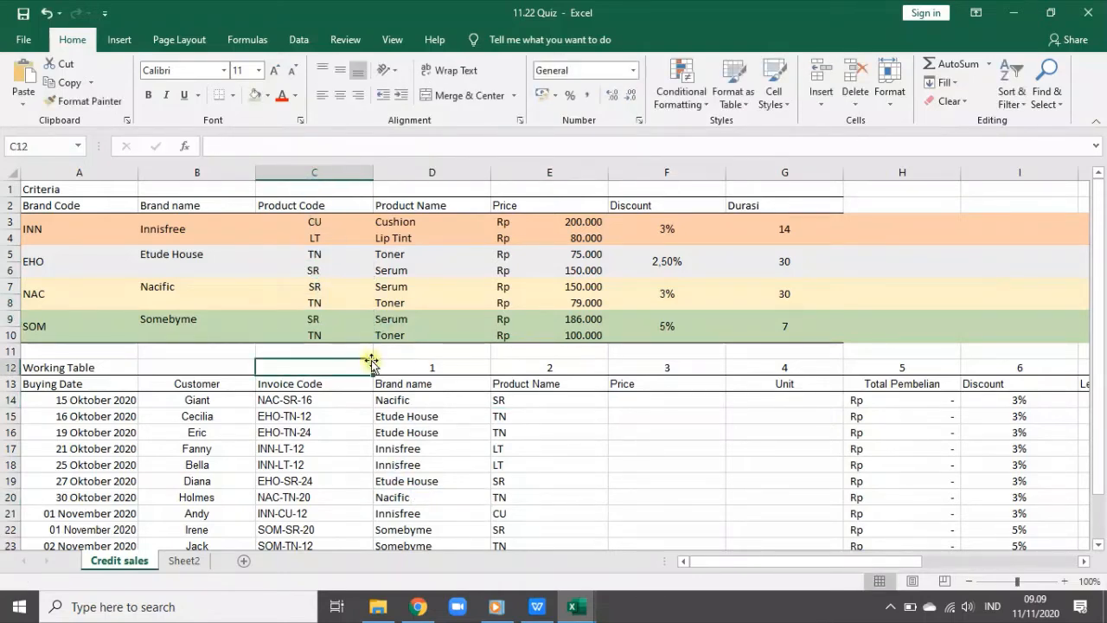
click(337, 270)
click(307, 146)
key(Return)
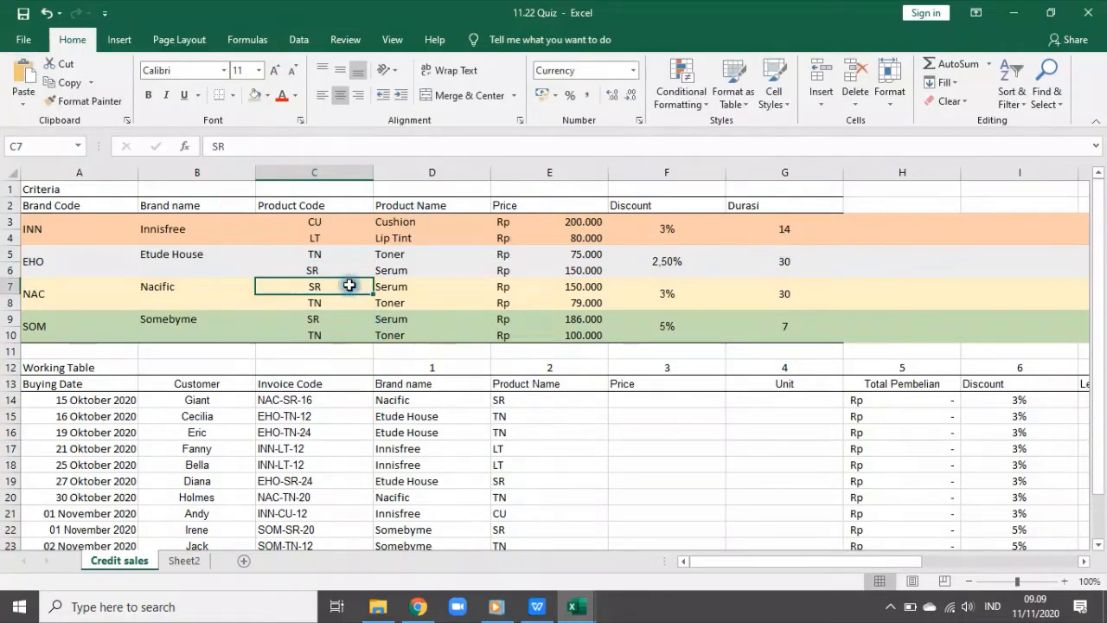
- Nest the existing MID(C14;5;2) in E14 as the lookup value of a VLOOKUP function
click(498, 400)
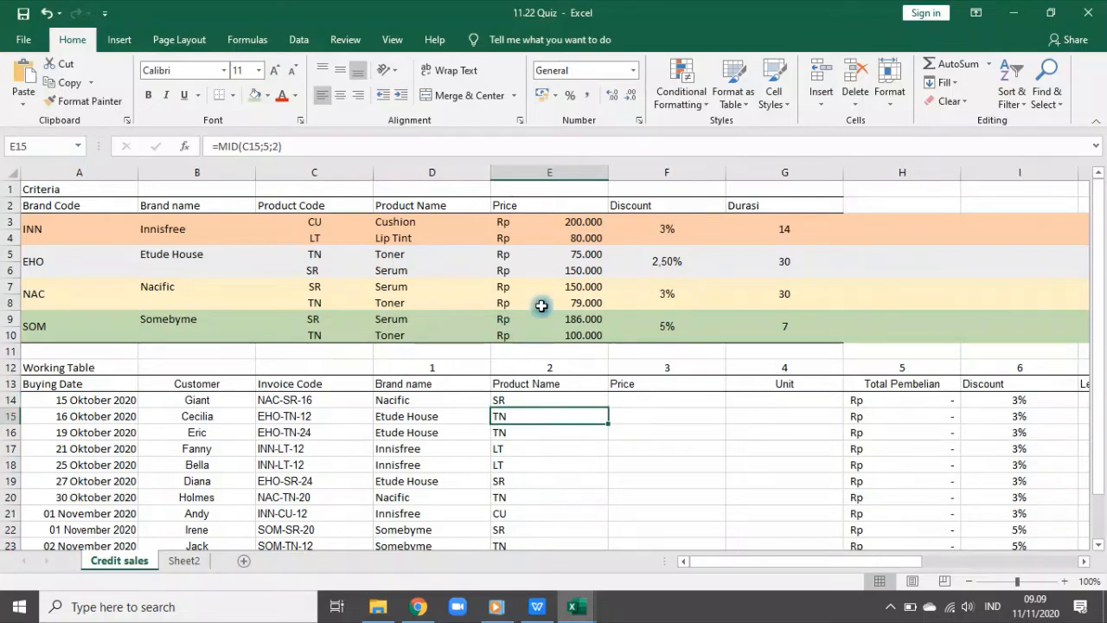
click(220, 147)
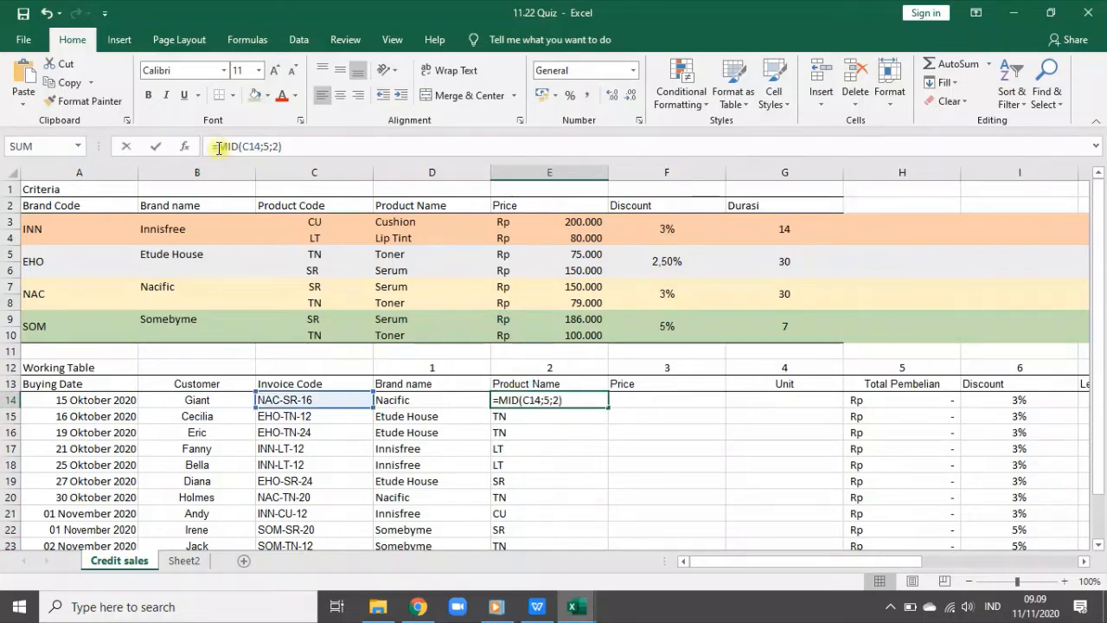
drag(287, 146, 207, 134)
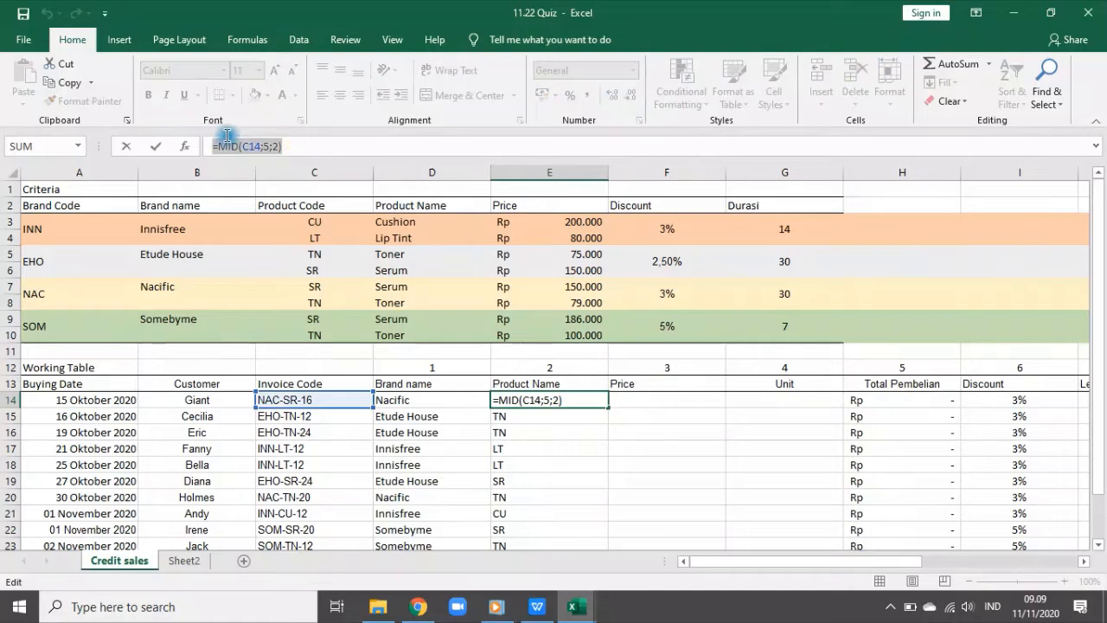
click(216, 146)
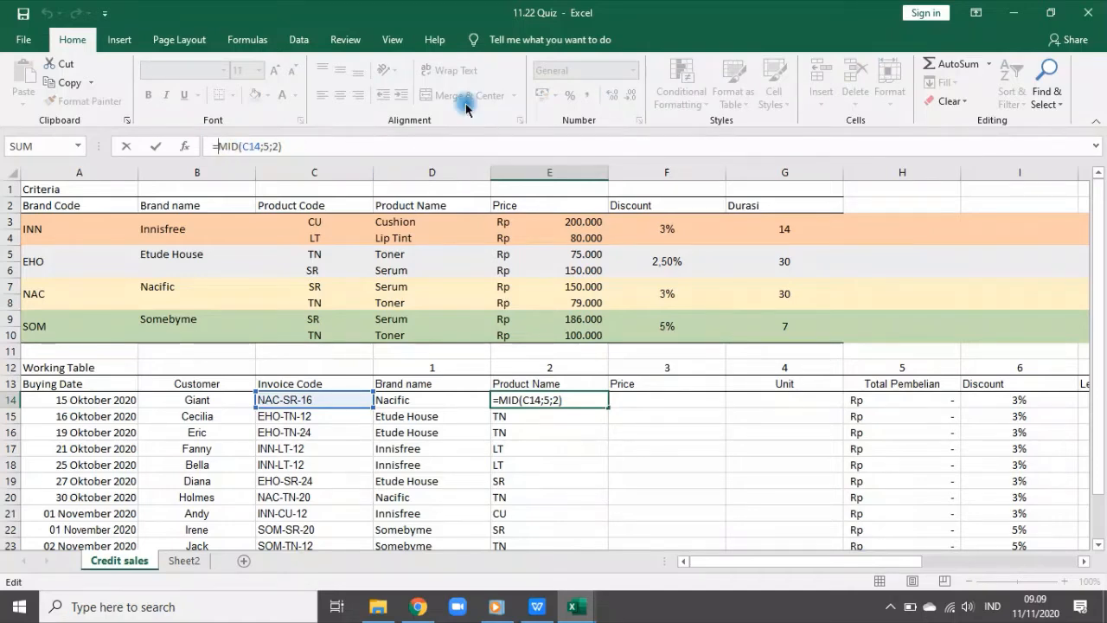
text(vl)
key(Tab)
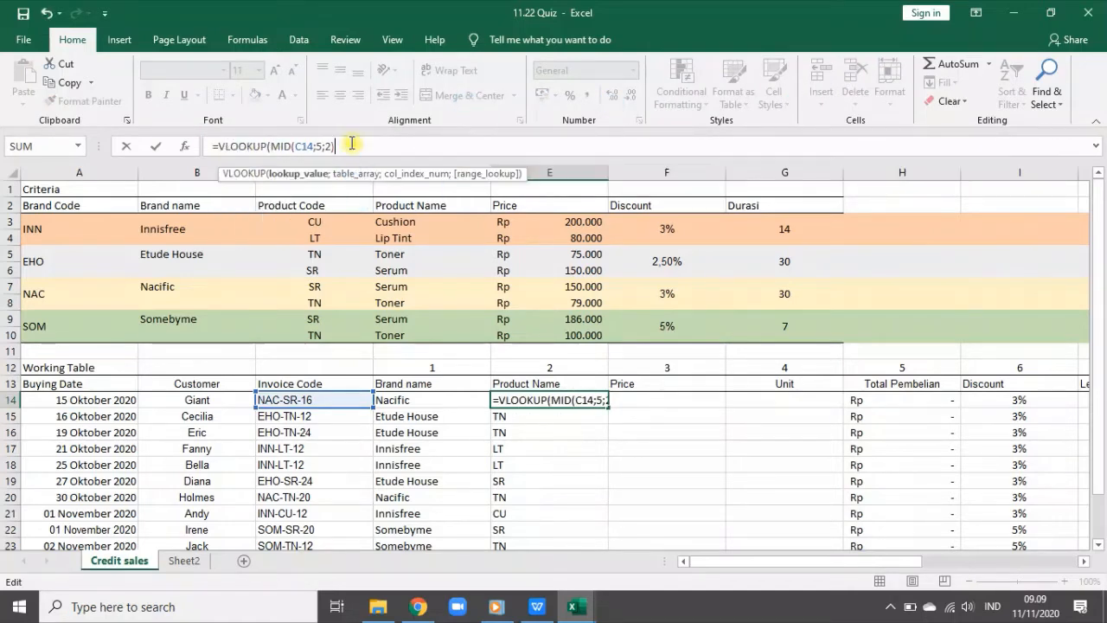
- Complete the VLOOKUP in E14 with the absolute table range $C$3:$G$10, column index 2 and range lookup 0
text(;)
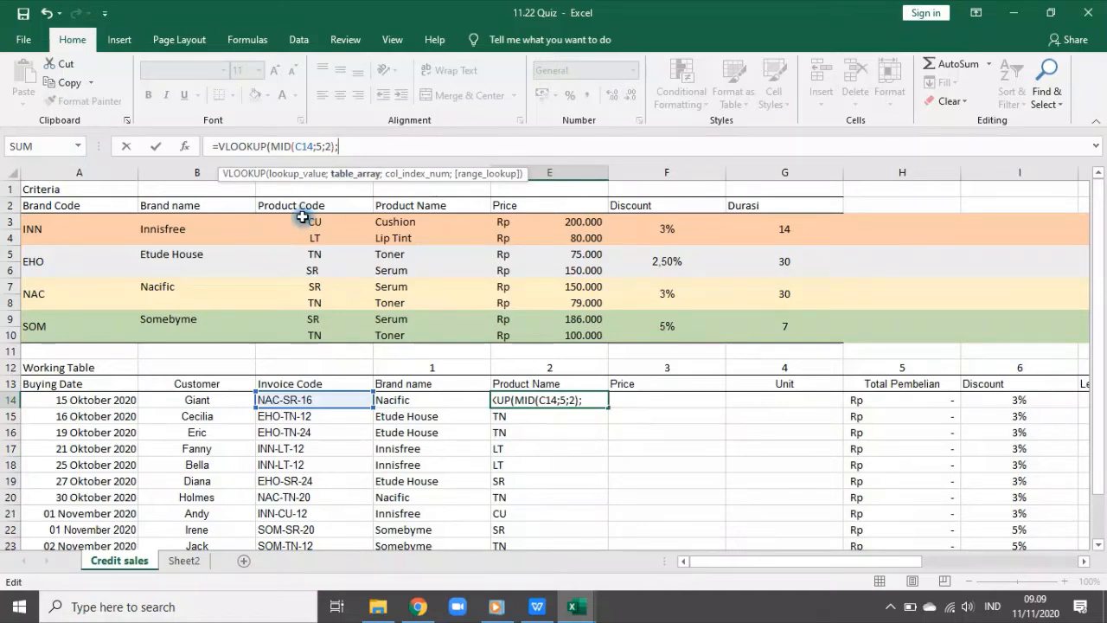
drag(306, 221, 760, 335)
key(F4)
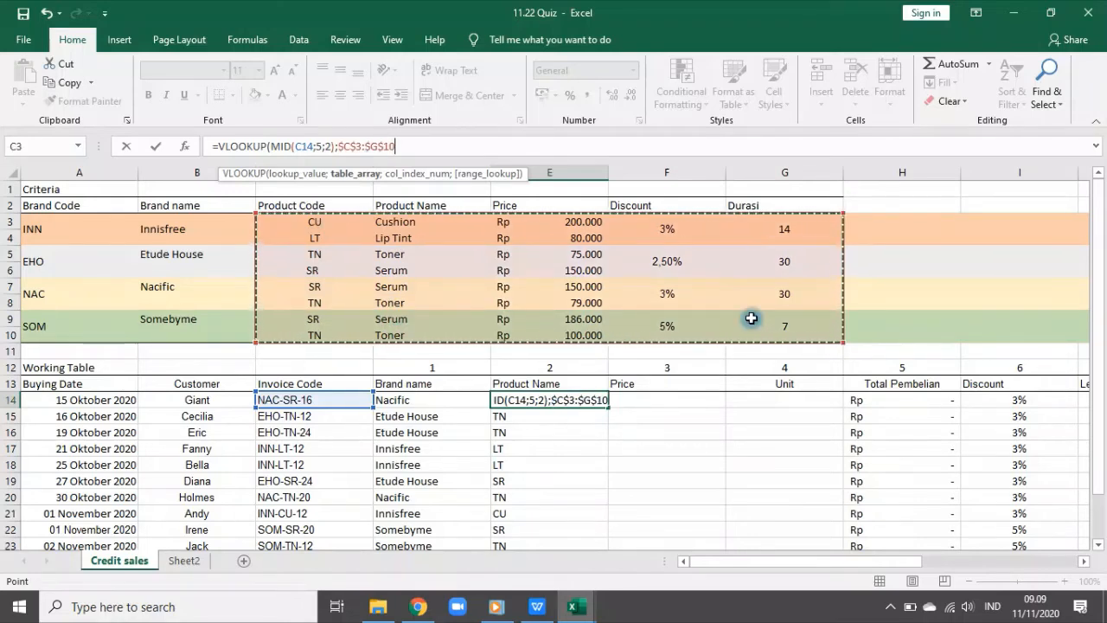
text(;2)
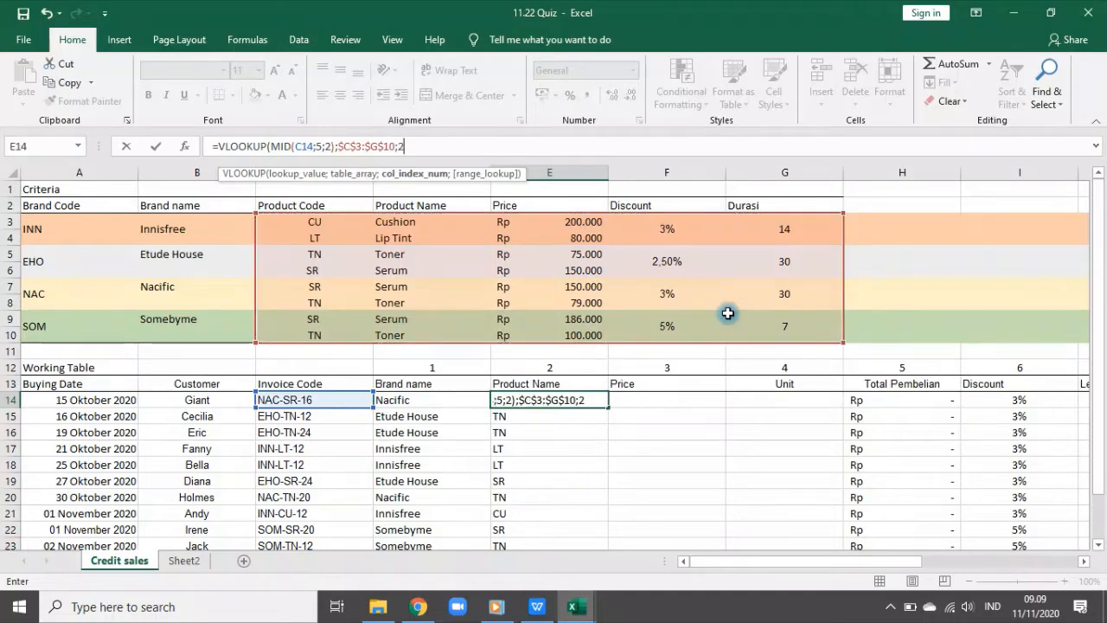
text(;0))
key(Return)
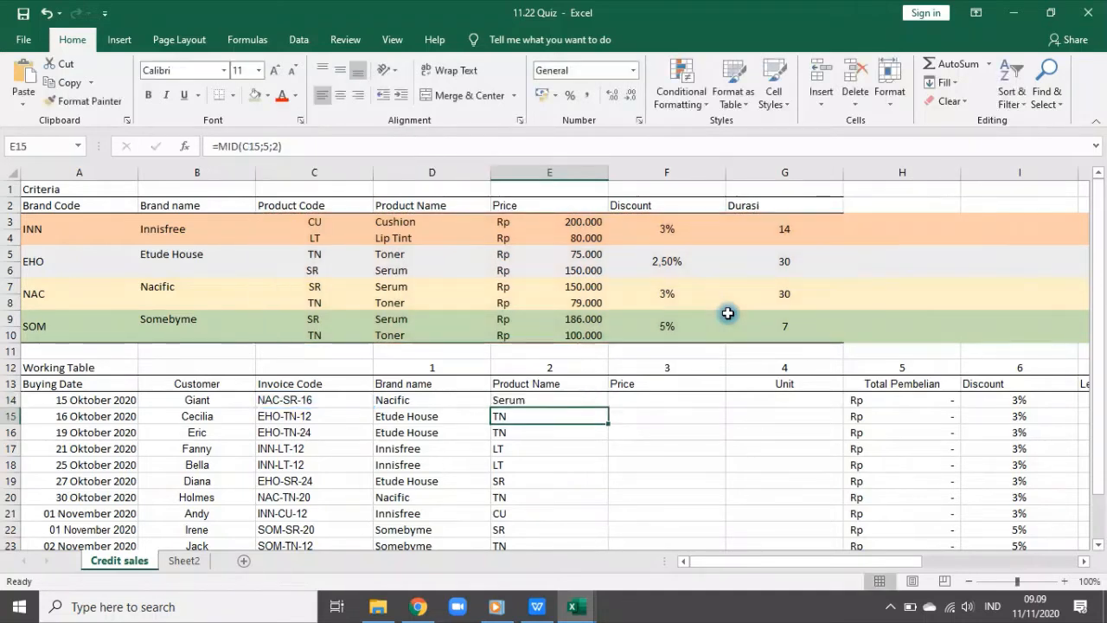
- Copy the VLOOKUP formula in E14 down the rest of the Product Name column
click(530, 402)
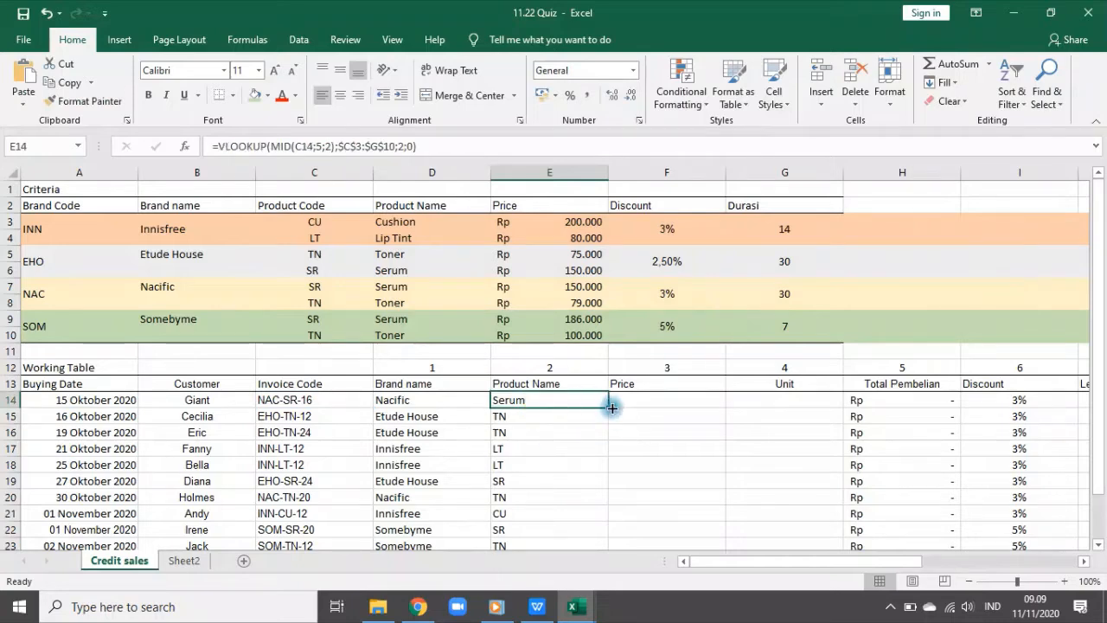
double_click(611, 407)
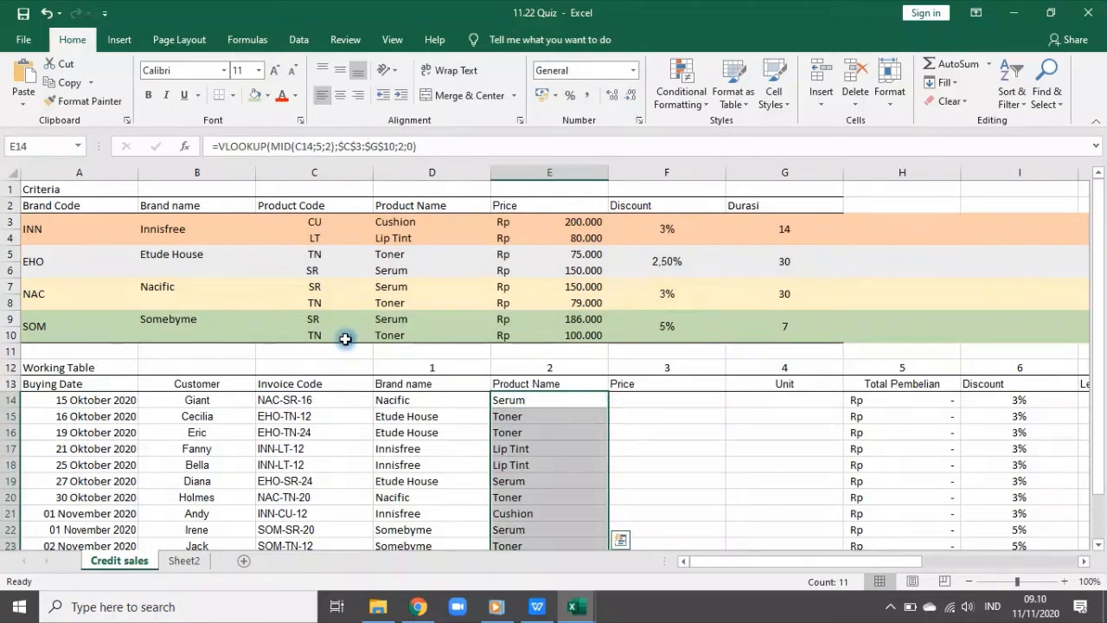
- Add a trailing space to the Nacific TN product code in C8 of the criteria table
click(311, 272)
click(320, 290)
click(322, 300)
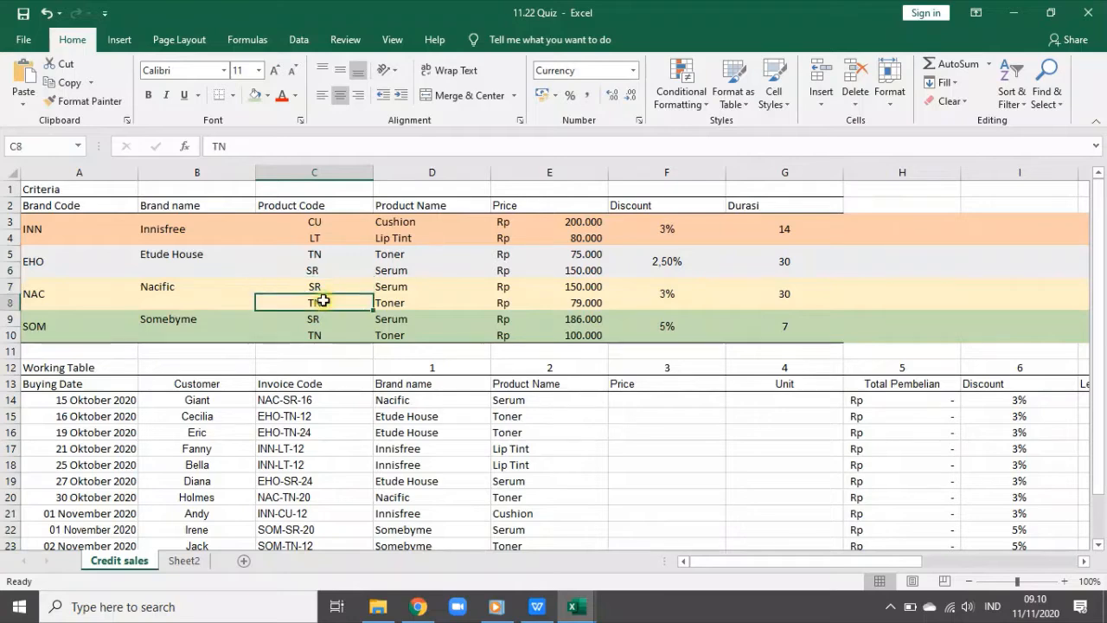
click(294, 147)
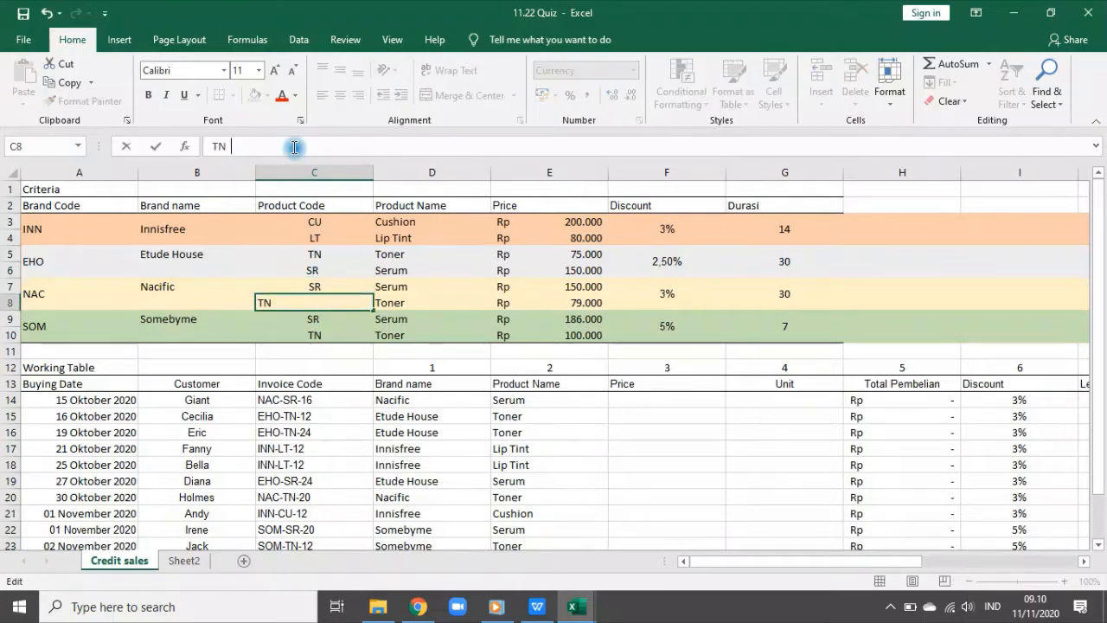
click(669, 482)
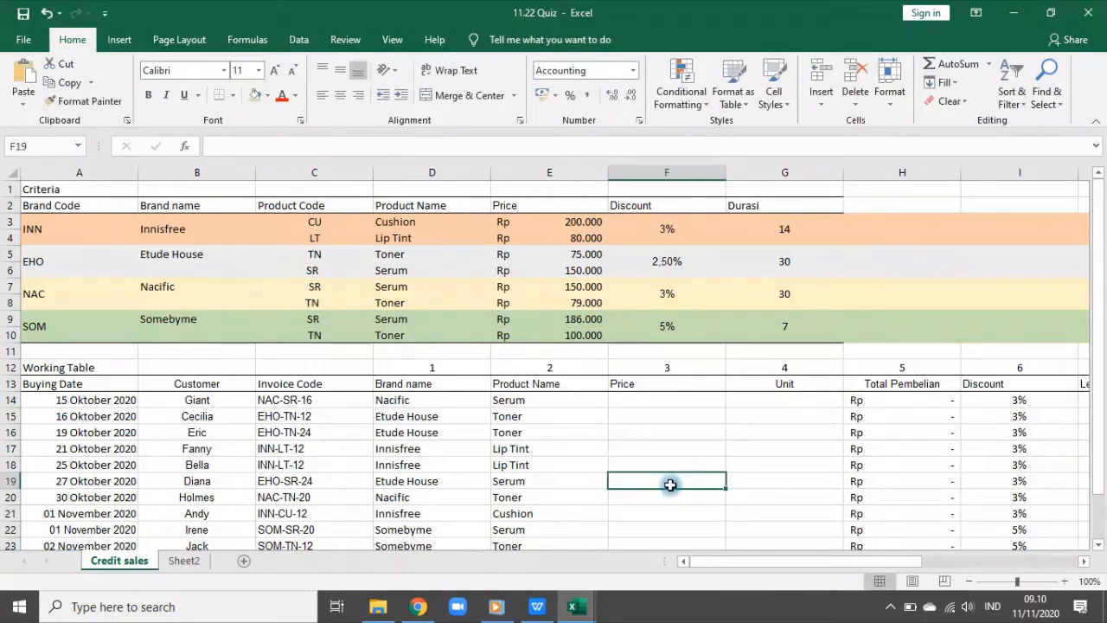
click(315, 300)
click(280, 151)
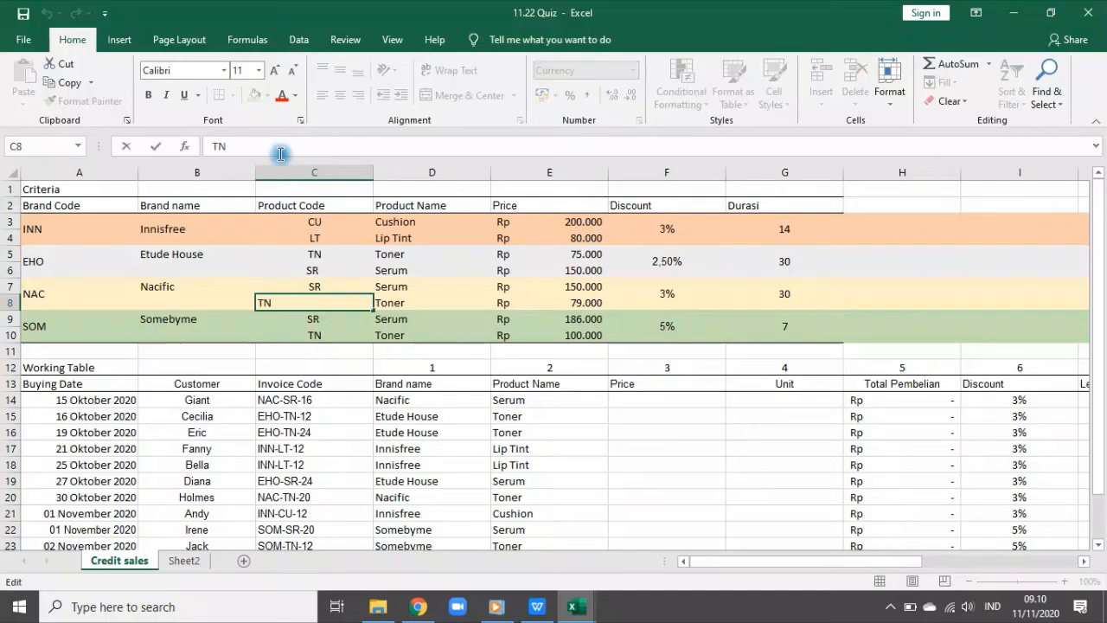
key(Return)
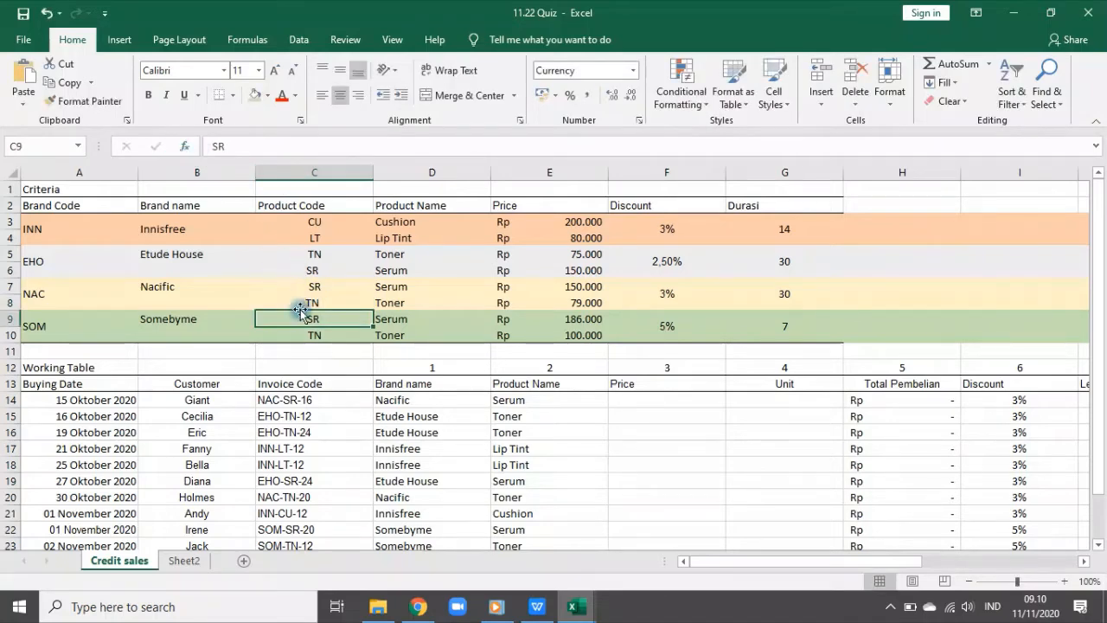
- Insert a leading space before the TN product code in C8 and check the spacing of the entry
click(299, 302)
click(213, 146)
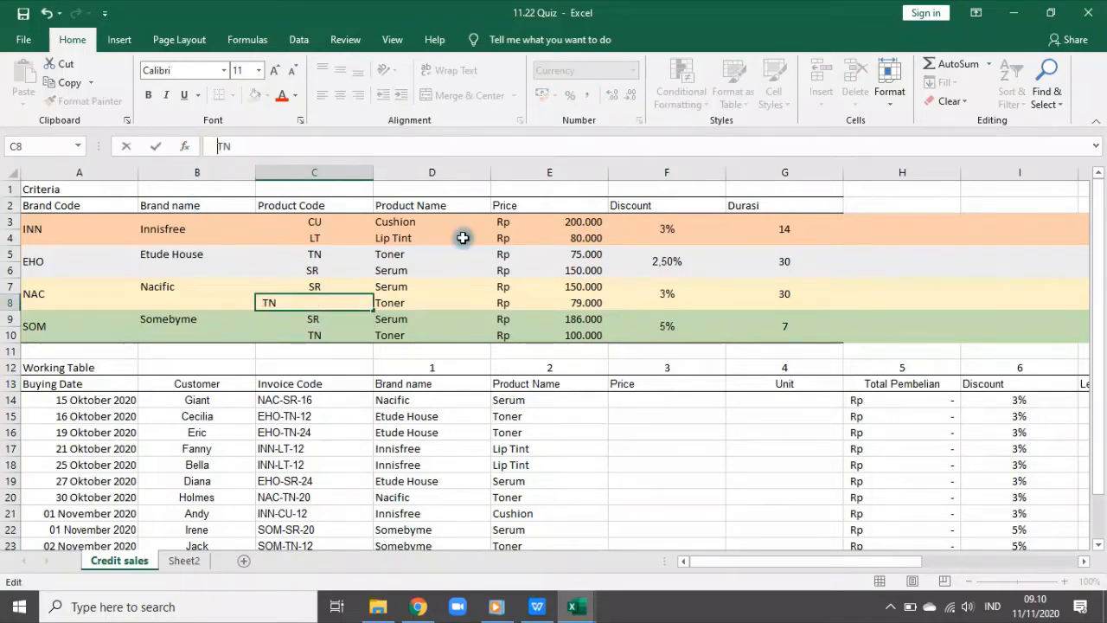
key(Return)
click(313, 304)
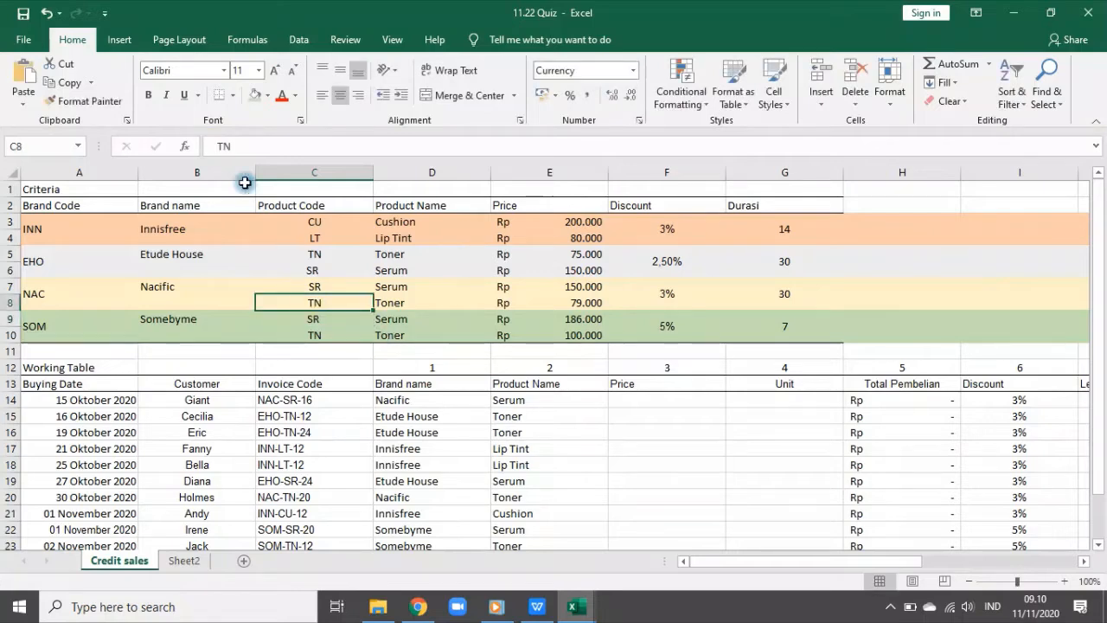
click(214, 146)
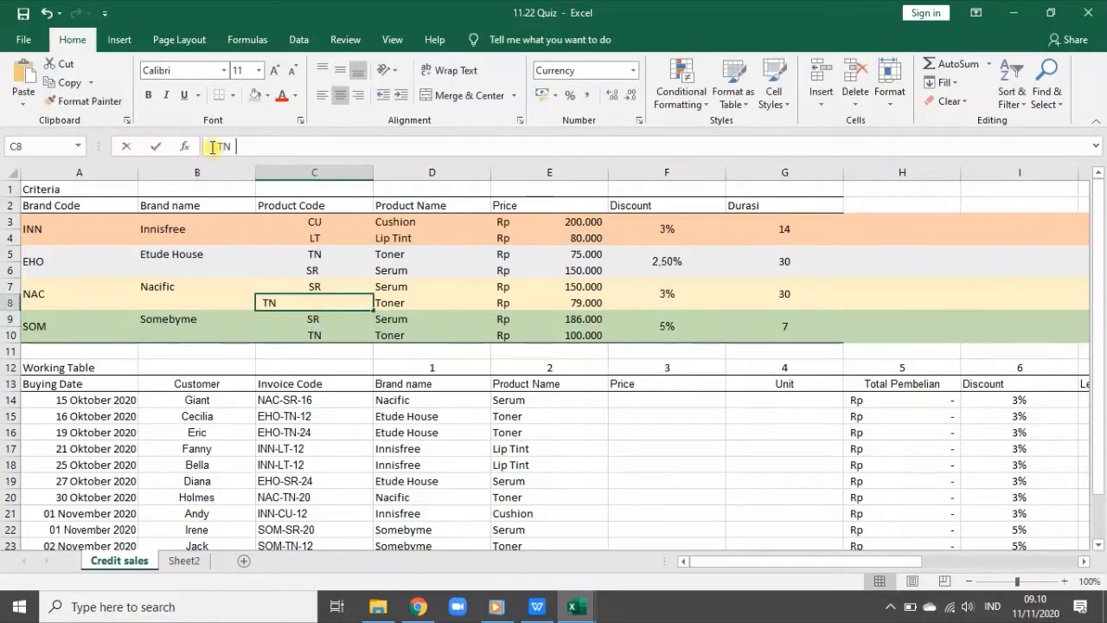
click(542, 445)
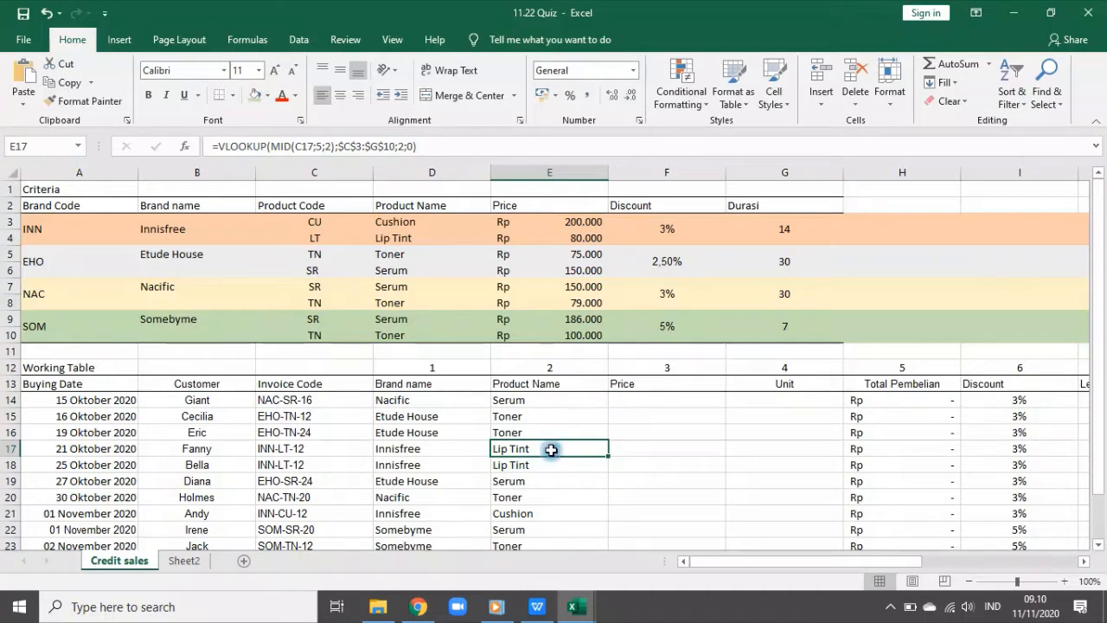
- Change the Lip Tint product code in C4 to IT to test the Product Name lookup
click(298, 221)
click(325, 240)
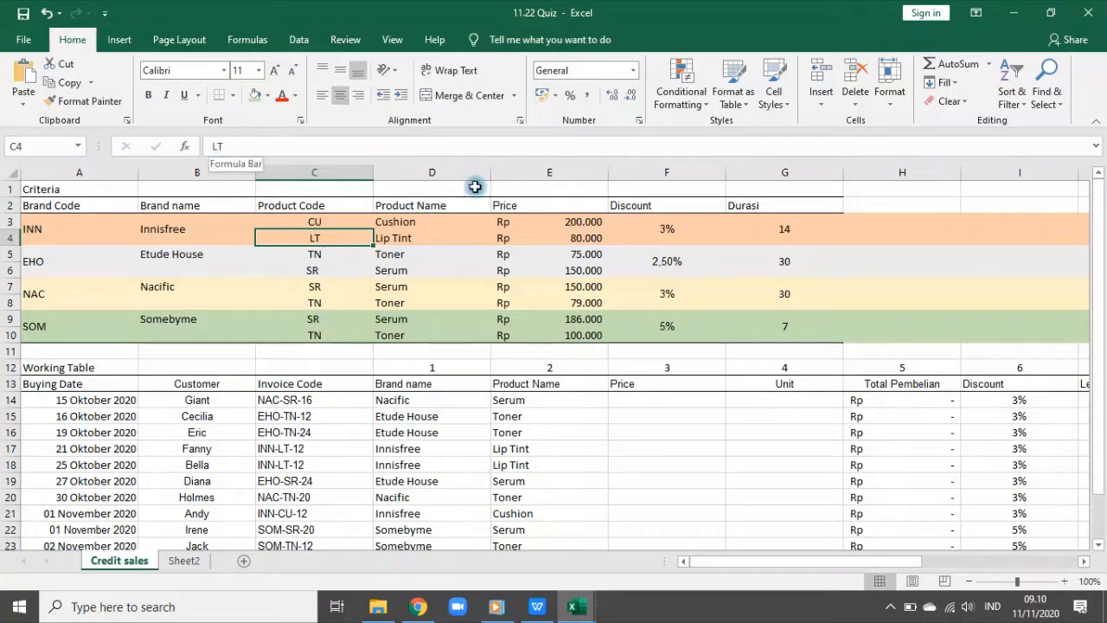
click(218, 147)
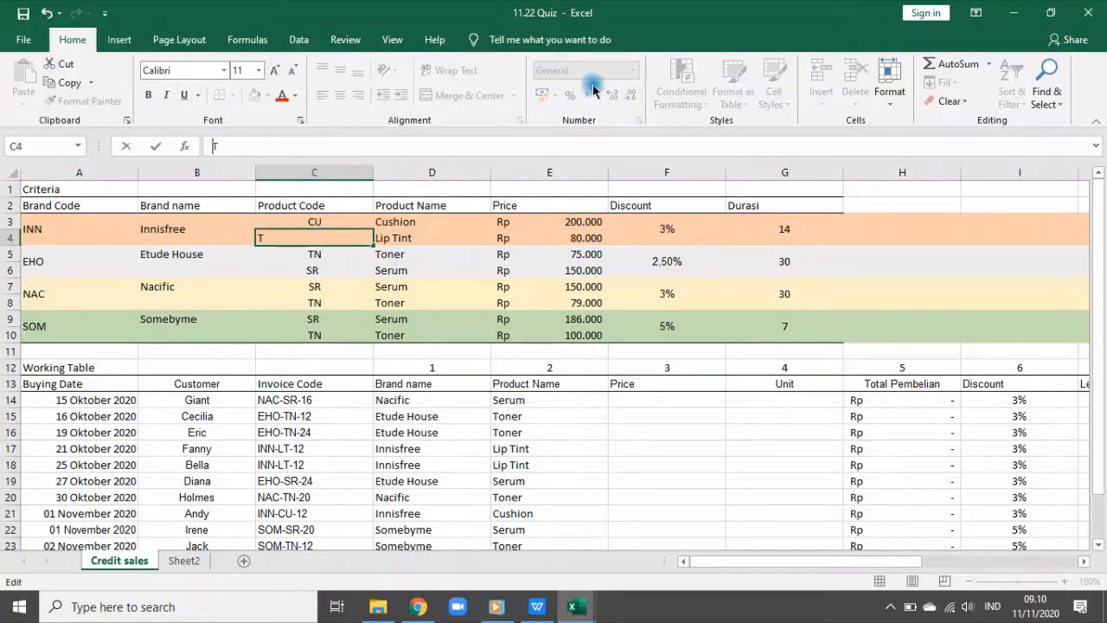
text(I)
key(Return)
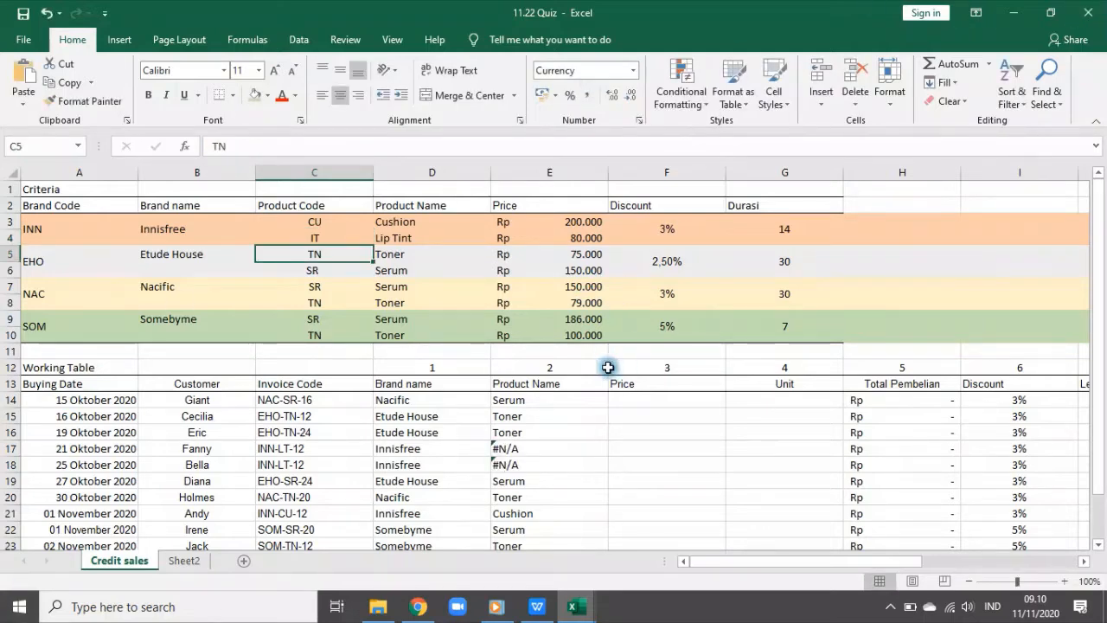
- Compare the altered code in C4 with the lookup results in E17:E18 and the invoice codes in C17:C18
click(310, 235)
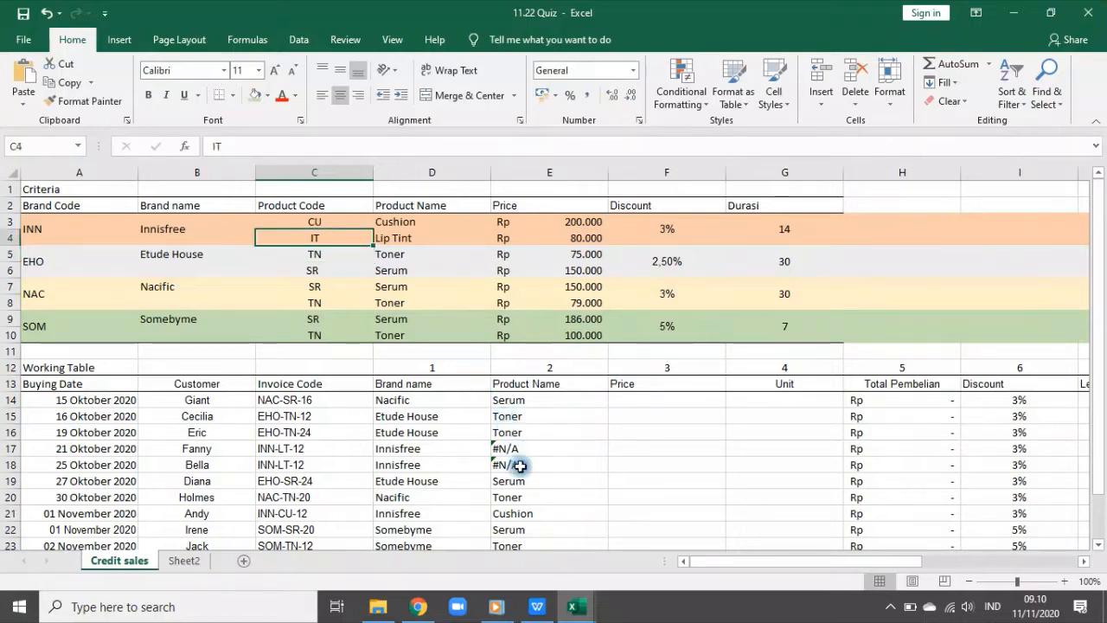
drag(523, 449, 543, 463)
click(659, 461)
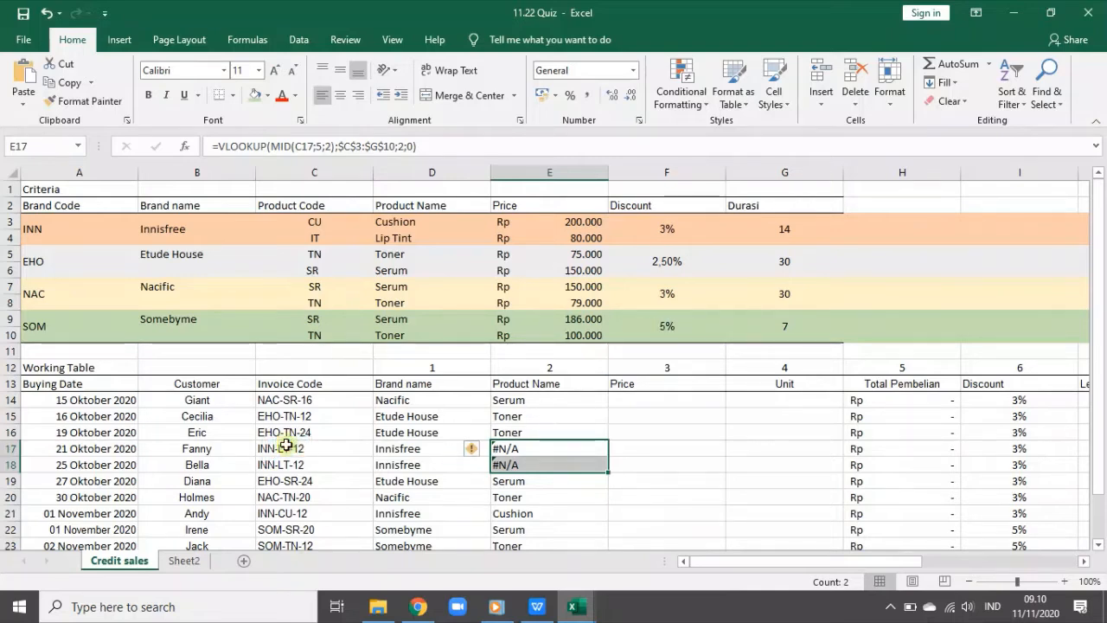
drag(286, 445, 288, 462)
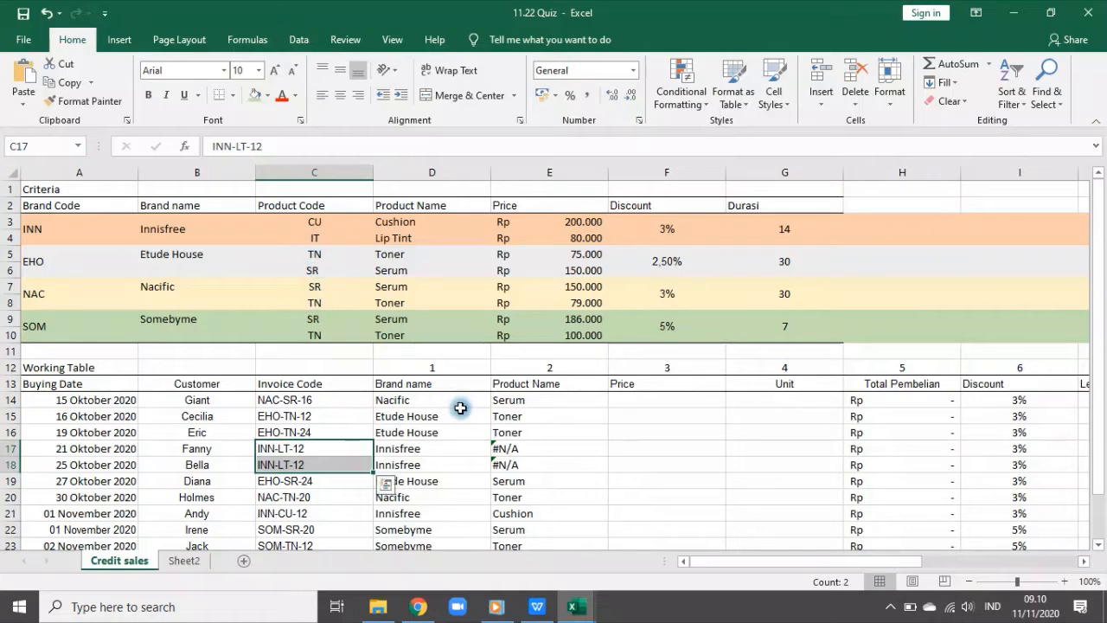
- Set the Lip Tint product code in C4 back to LT
click(314, 235)
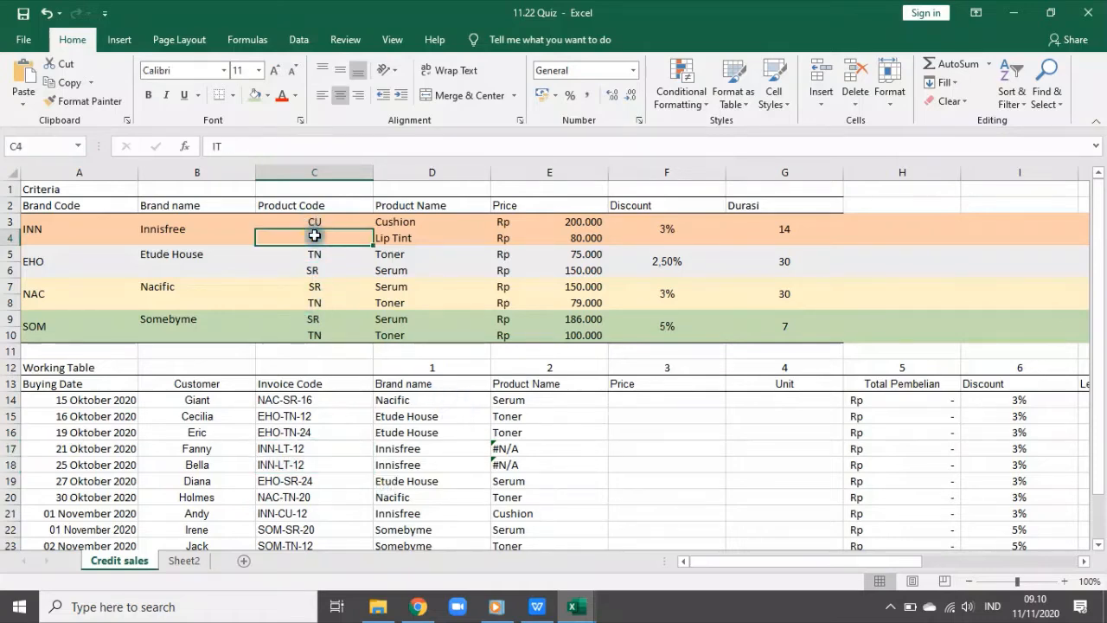
text(L)
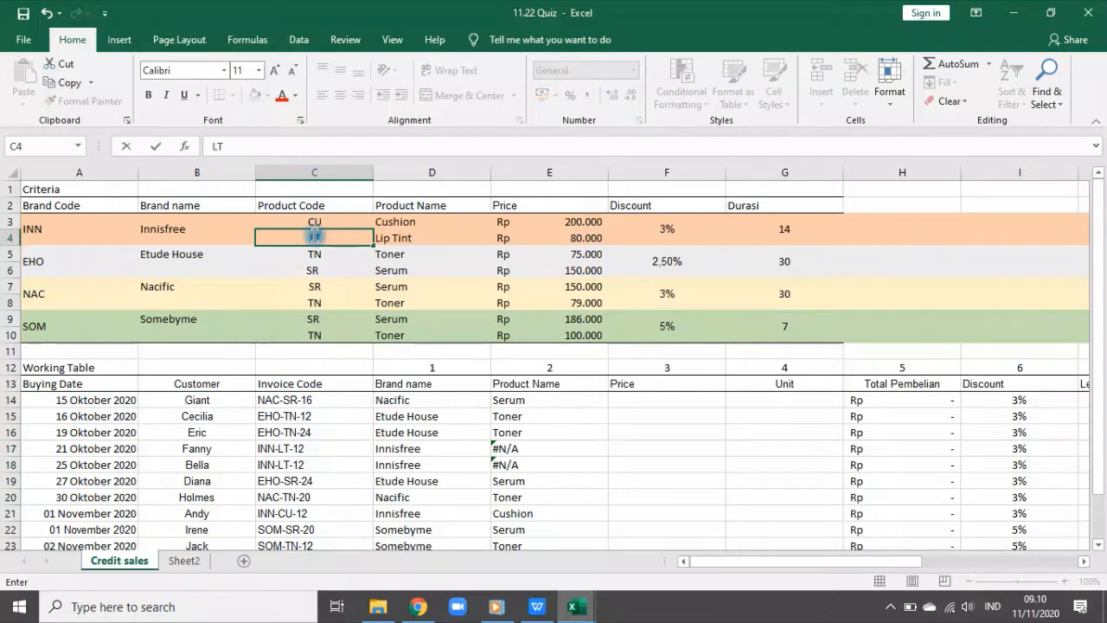
key(Return)
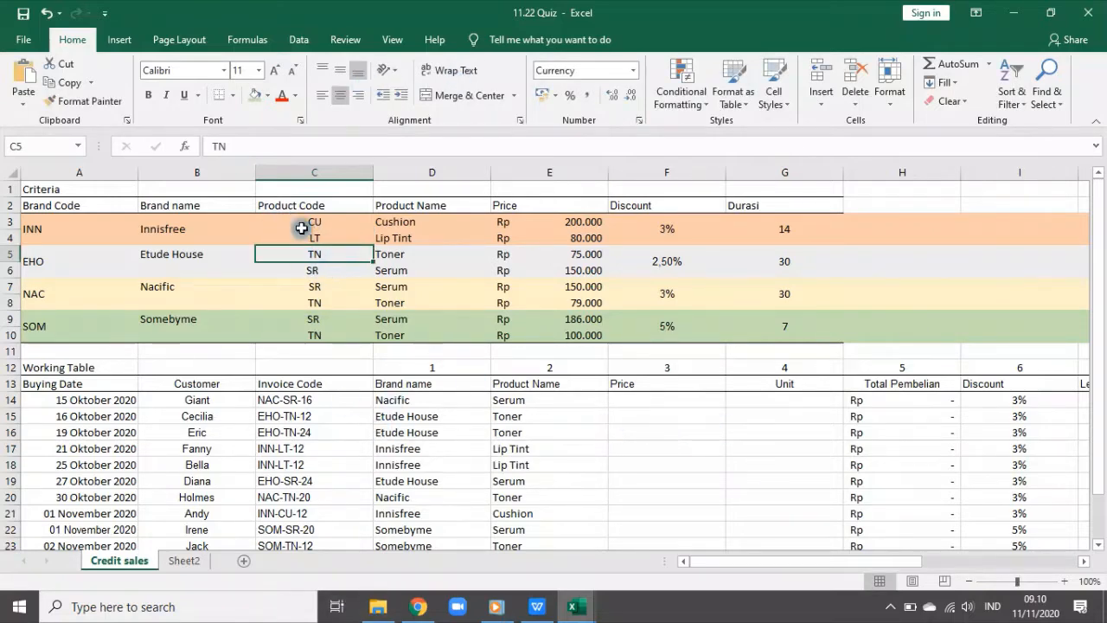
- Insert a space between the two letters of the product codes in C5, C6 and C8, giving T N, S R and T N
click(216, 146)
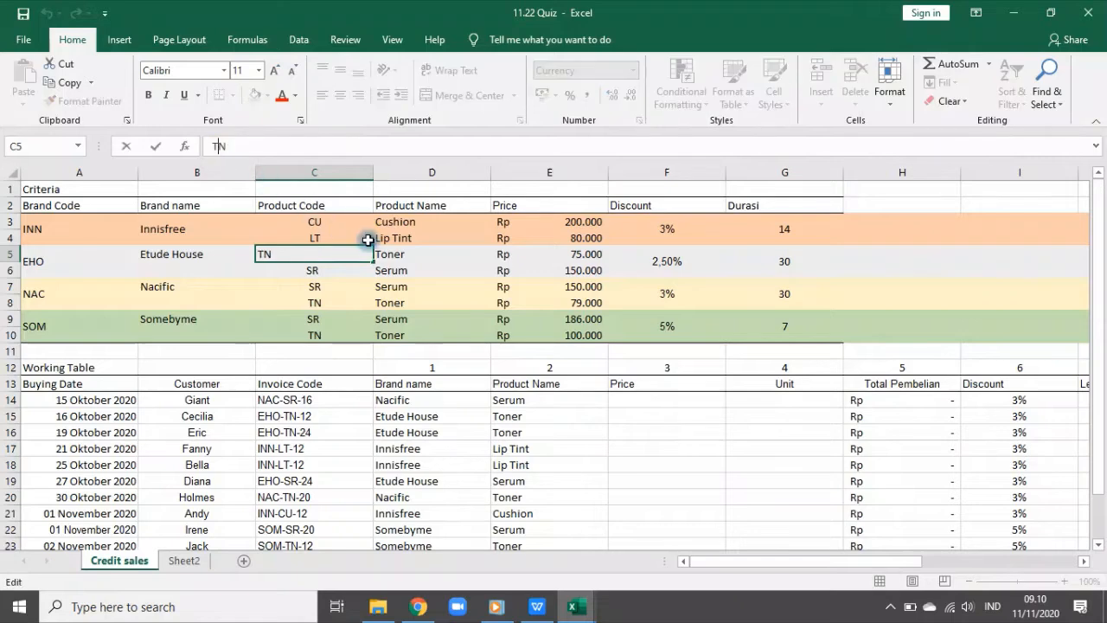
key(Return)
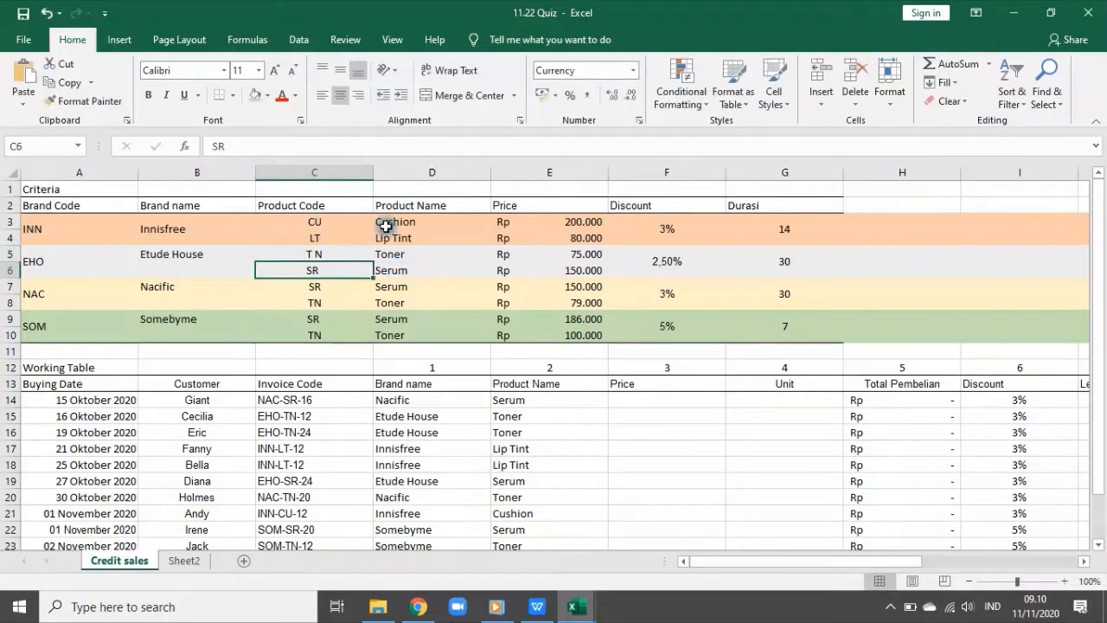
click(220, 146)
click(343, 297)
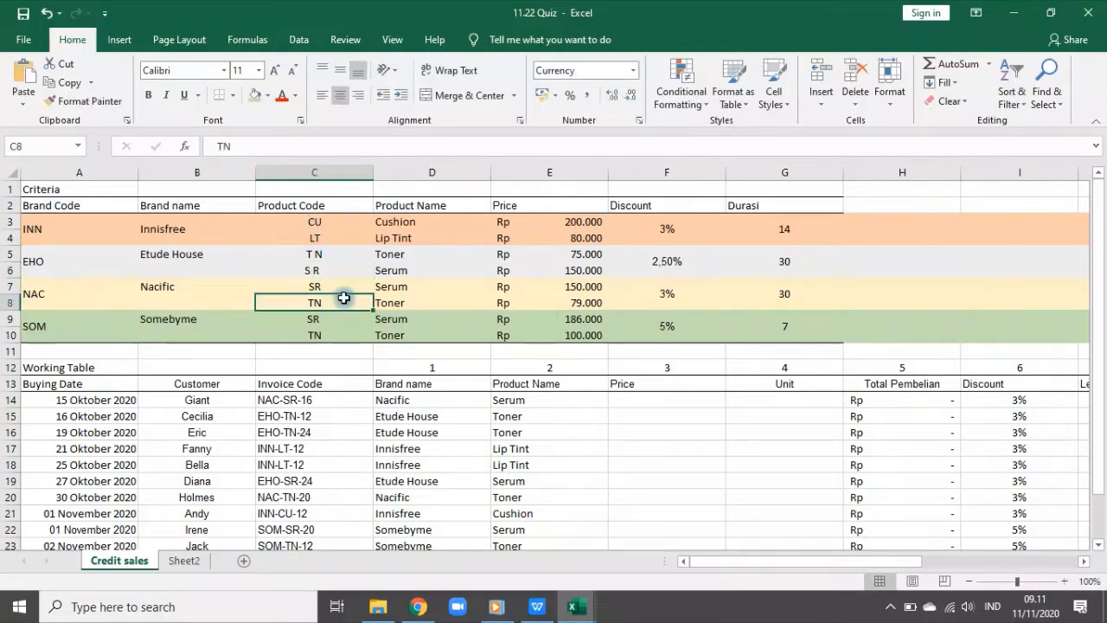
click(222, 145)
click(419, 363)
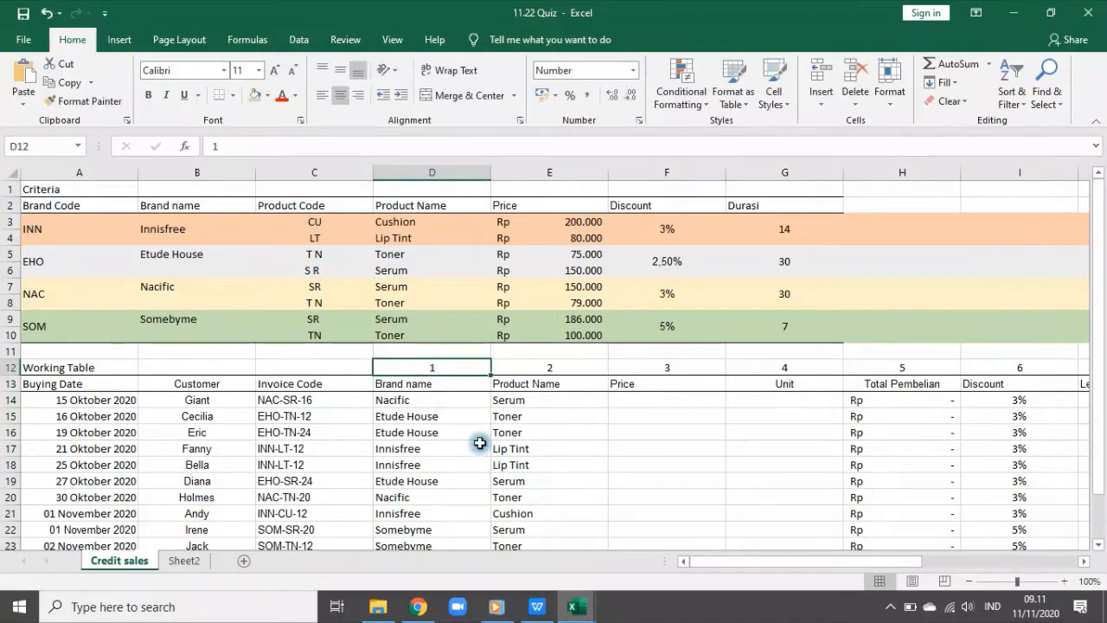
- Refill the Product Name formula from E14 down through E25 to retest it against the spaced product codes
scroll(516, 498, down, 3)
click(568, 251)
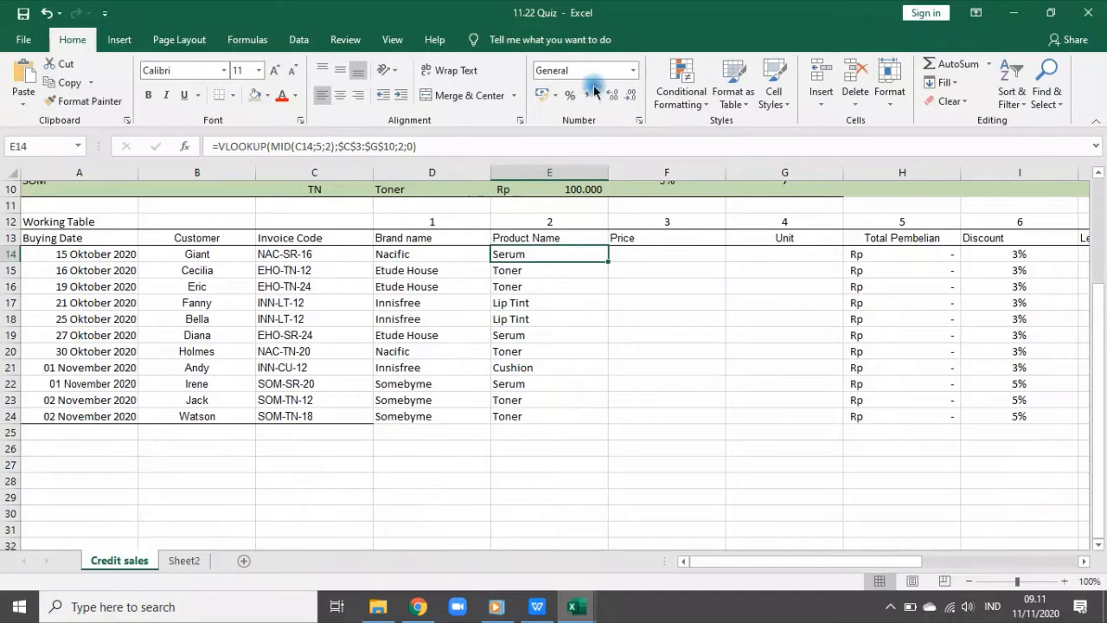
key(Return)
click(567, 253)
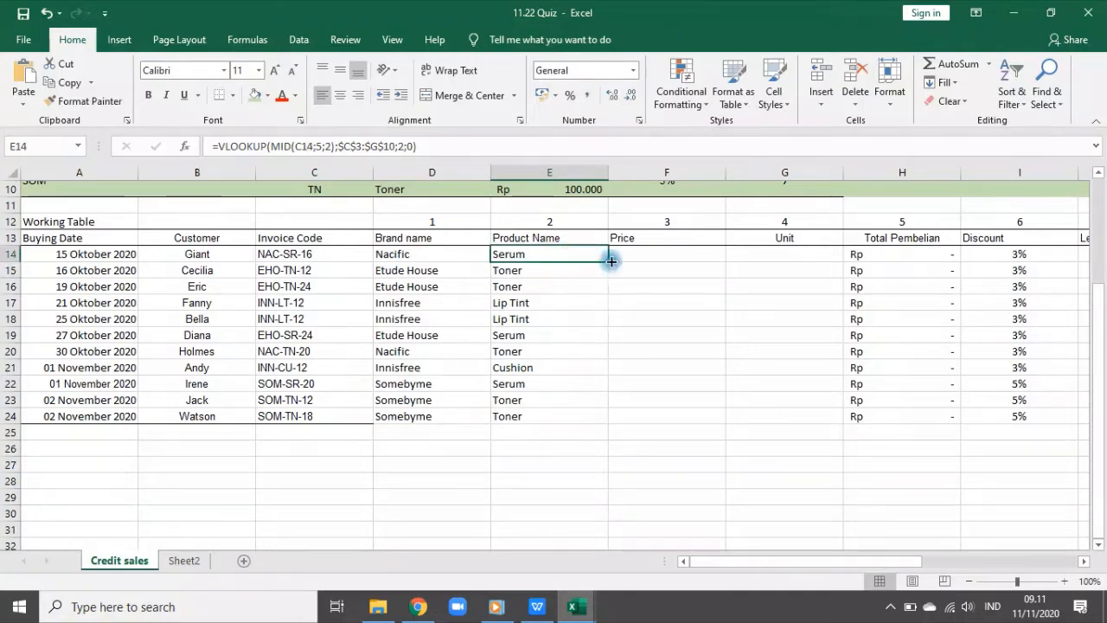
drag(610, 260, 588, 435)
click(570, 399)
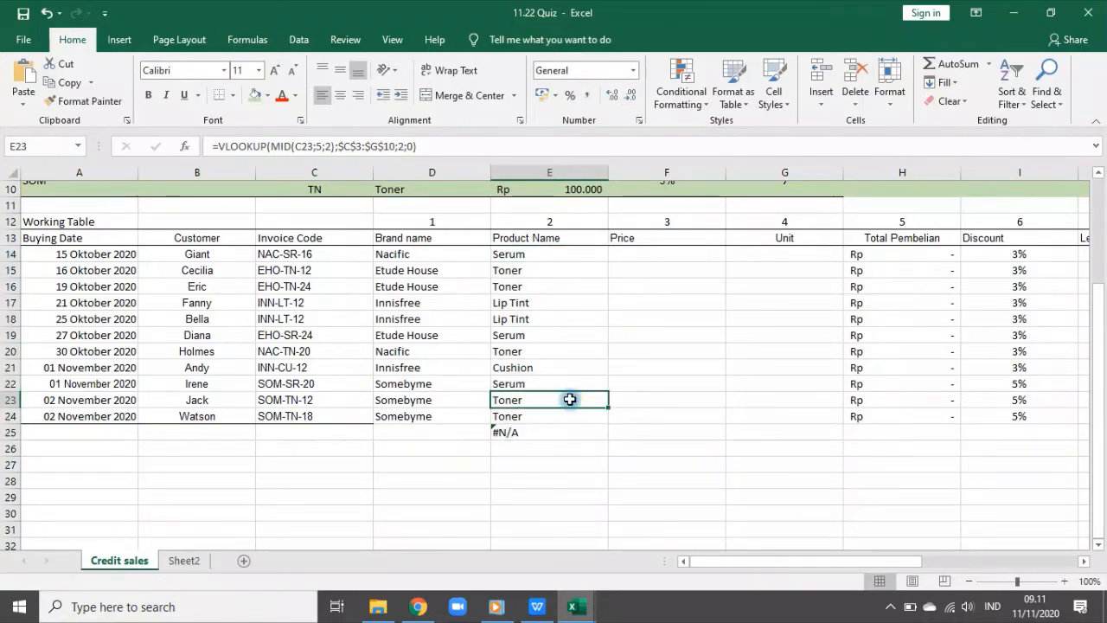
- Change the Cushion product code in C3 to C U and check the Product Name lookup in E21
scroll(469, 395, up, 3)
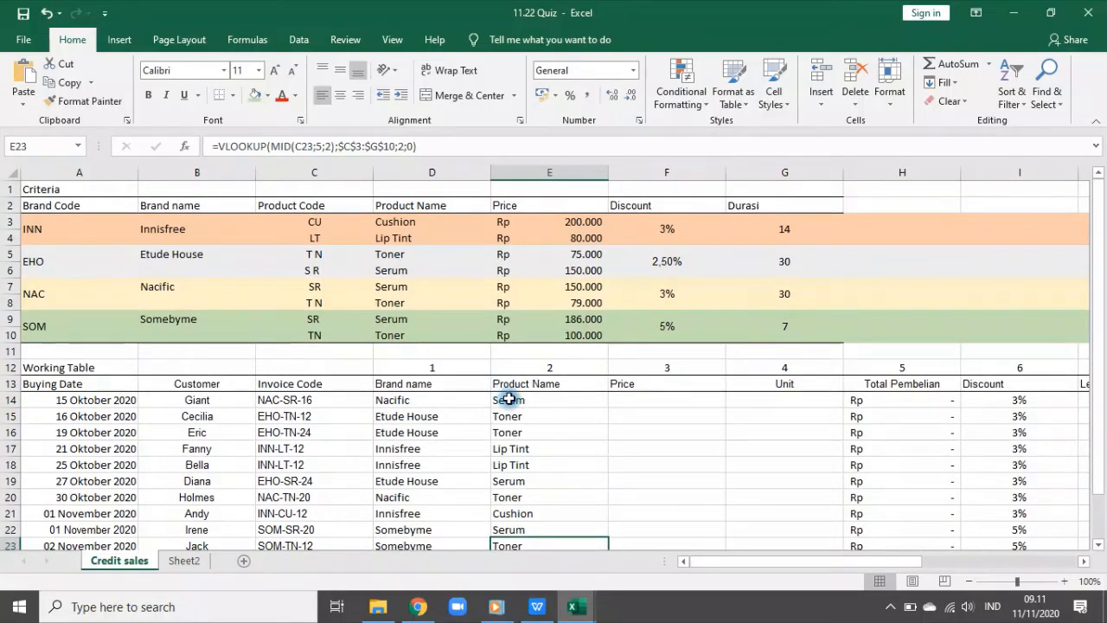
click(316, 220)
double_click(214, 145)
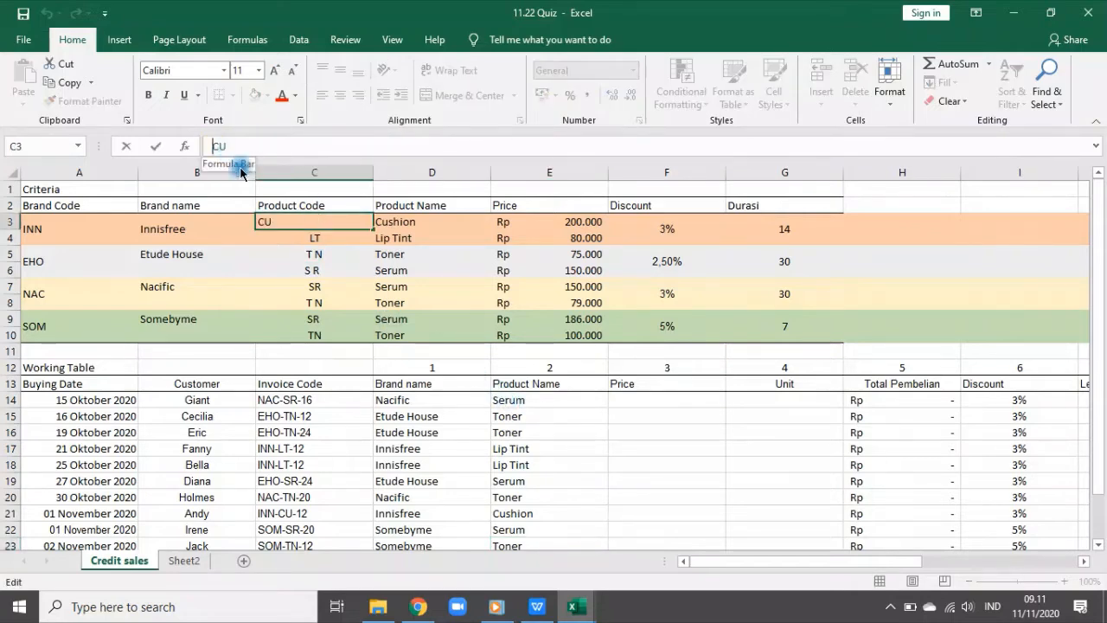
text(C U)
click(510, 432)
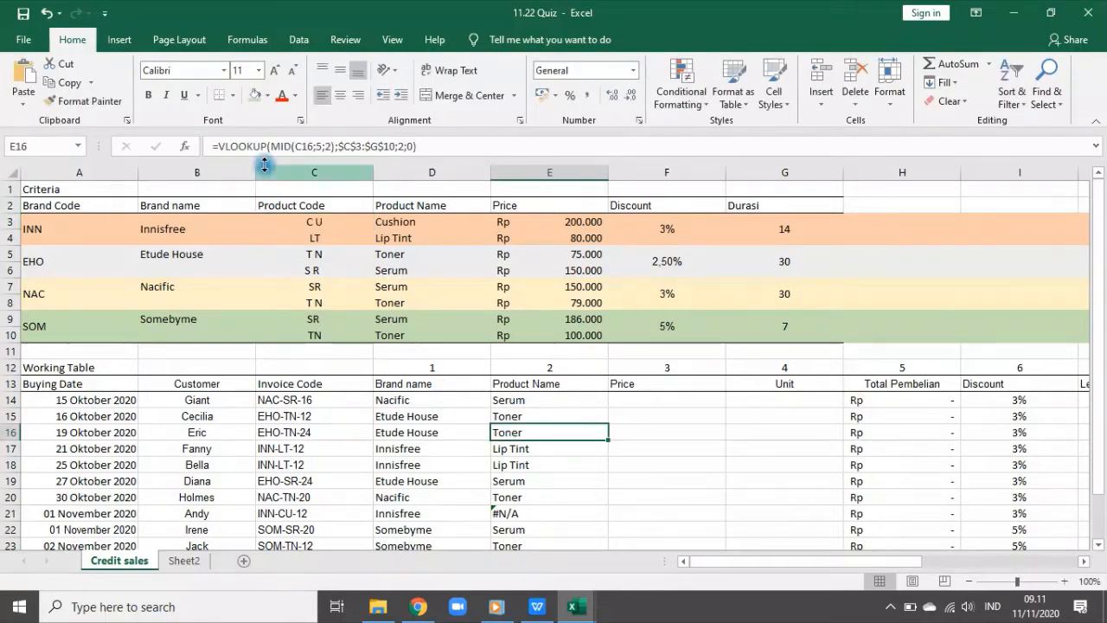
click(528, 516)
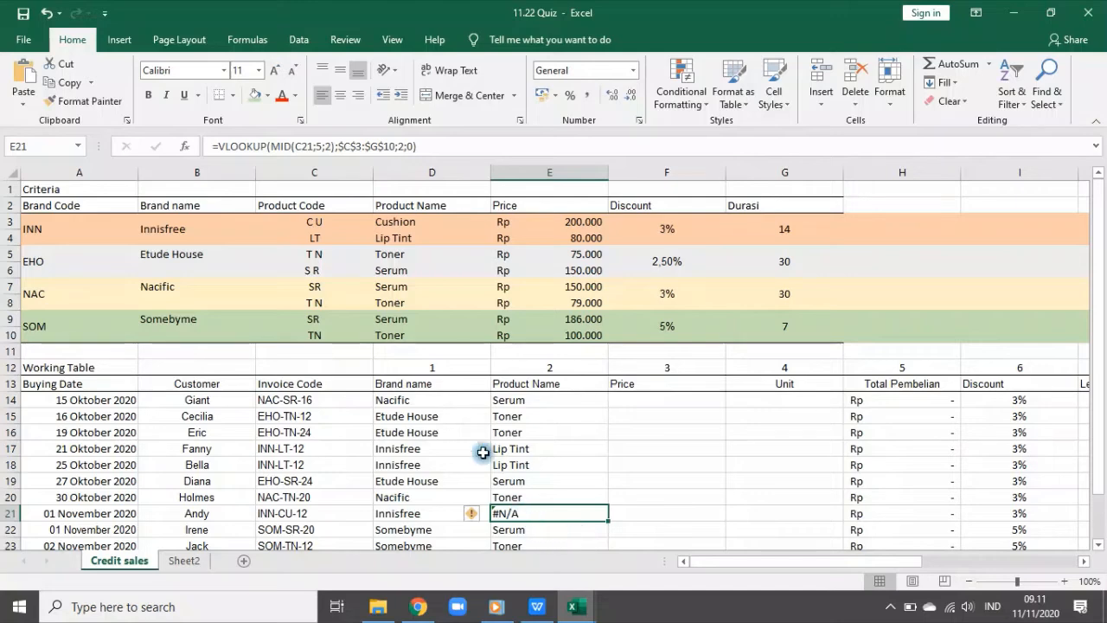
- Remove the space from the Cushion product code in C3 so it reads CU
click(321, 222)
click(219, 145)
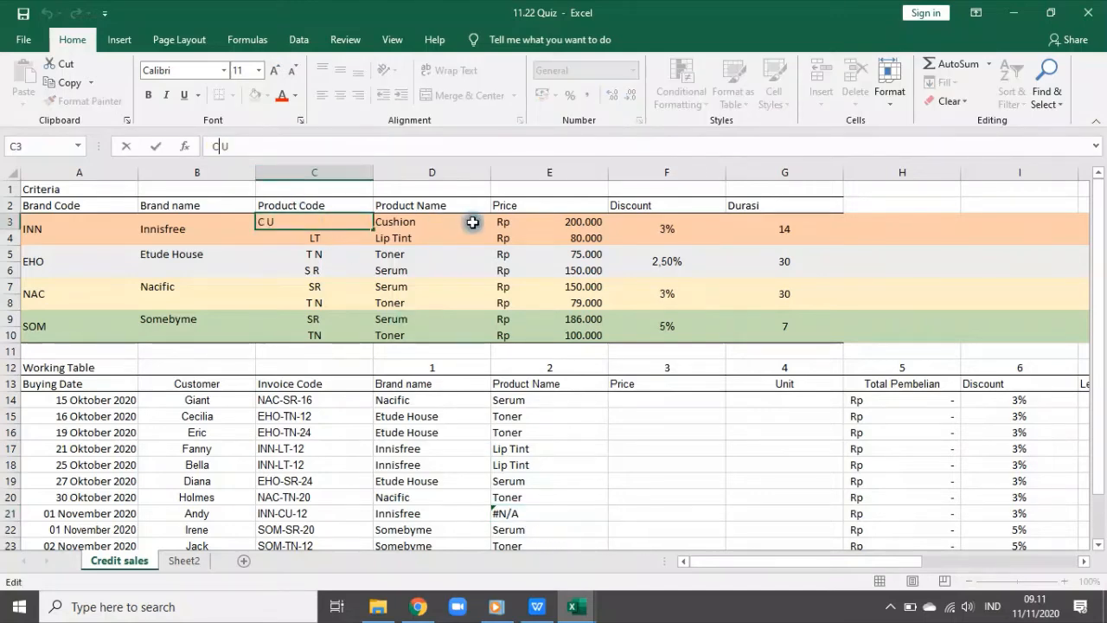
key(Return)
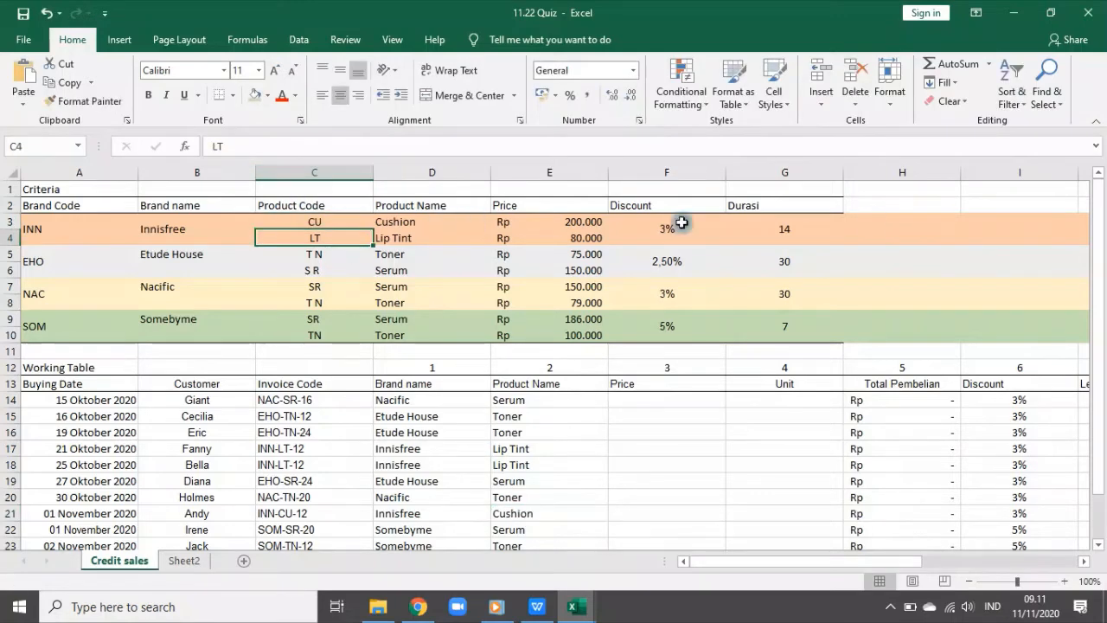
- Inspect the spaced product code in C5 and review the product codes and names in C5:D10
click(308, 256)
click(248, 145)
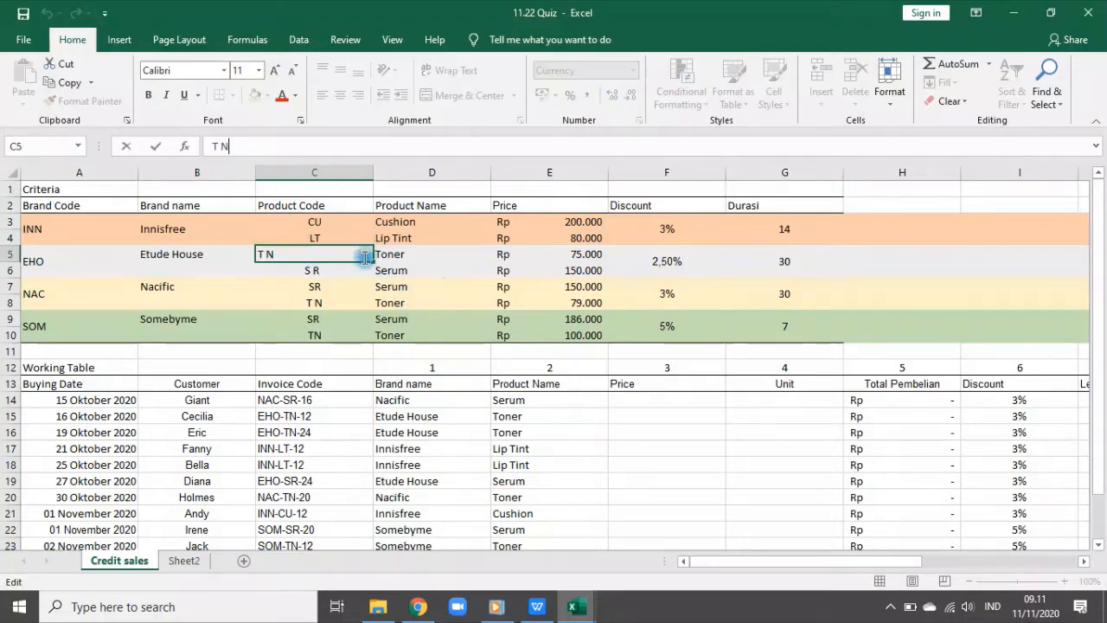
click(365, 257)
drag(324, 253, 389, 334)
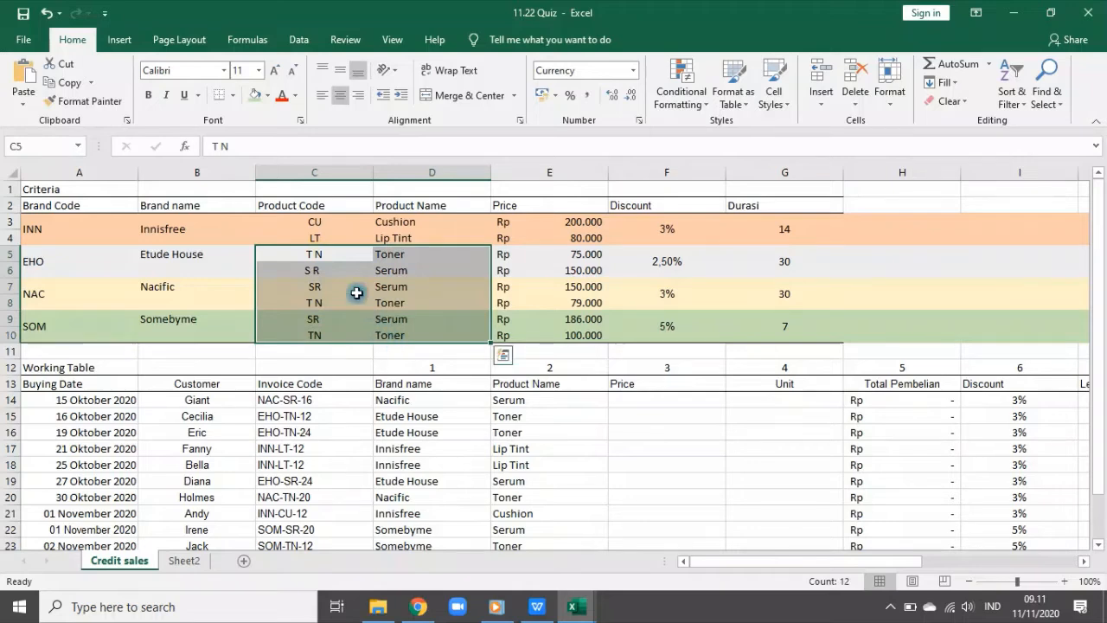
- Add a space to the Somebyme Toner product code in C10 so it reads T N, and check the Product Name lookups
click(327, 257)
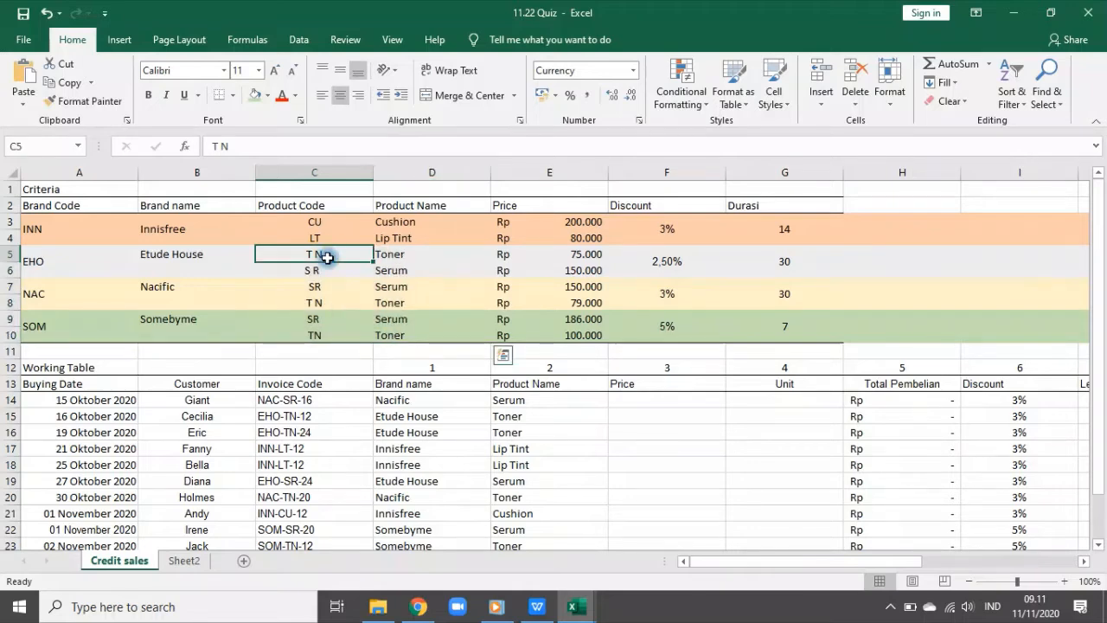
click(335, 303)
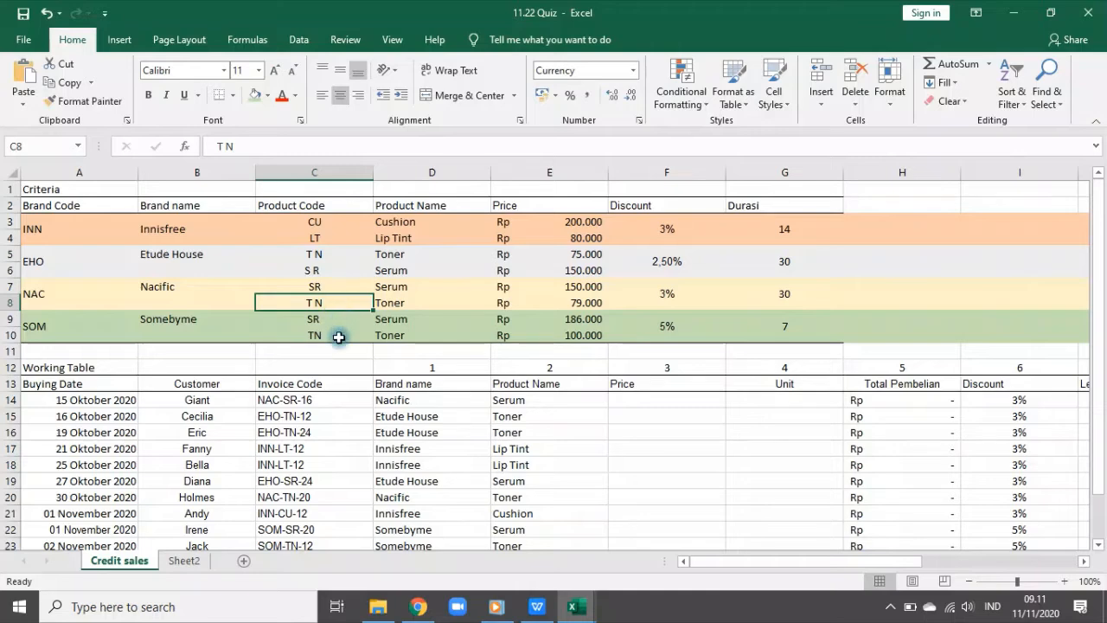
click(338, 337)
click(257, 153)
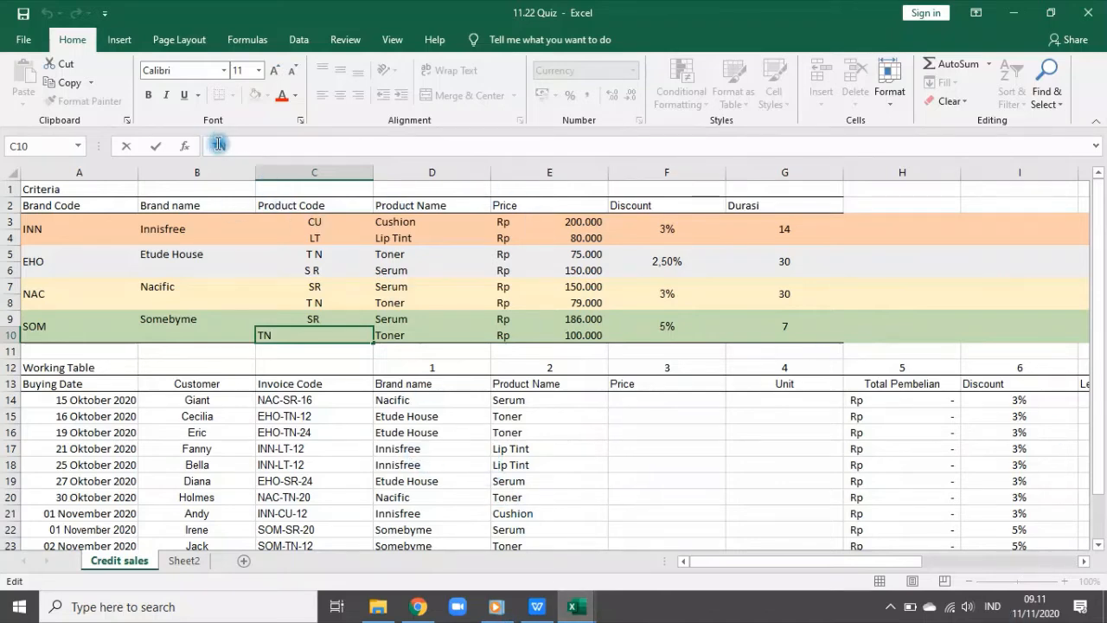
key(Return)
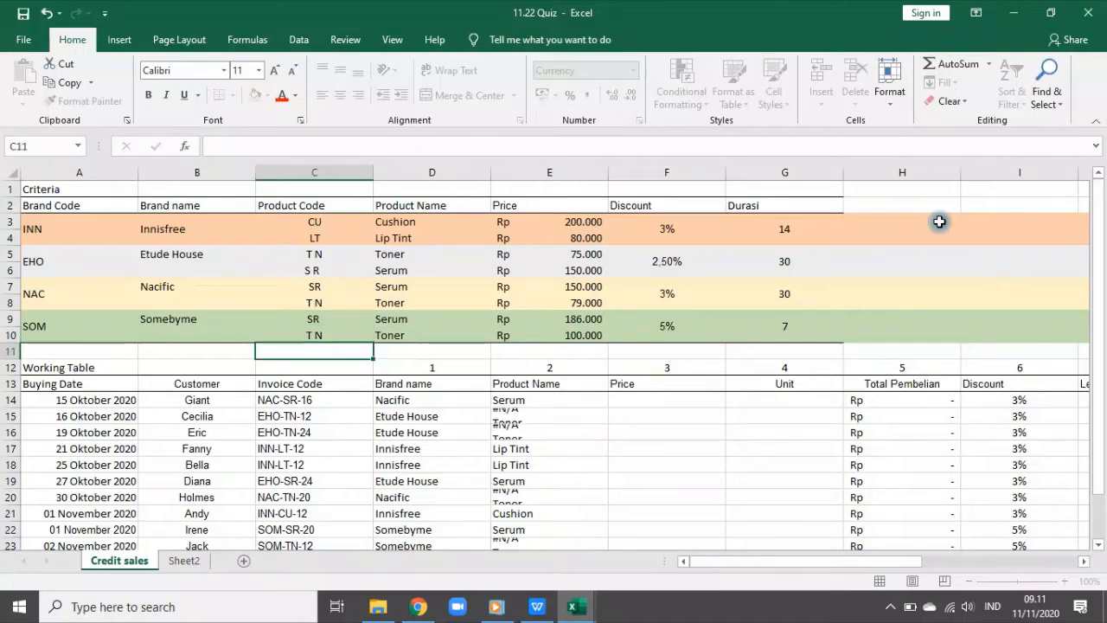
scroll(476, 406, down, 3)
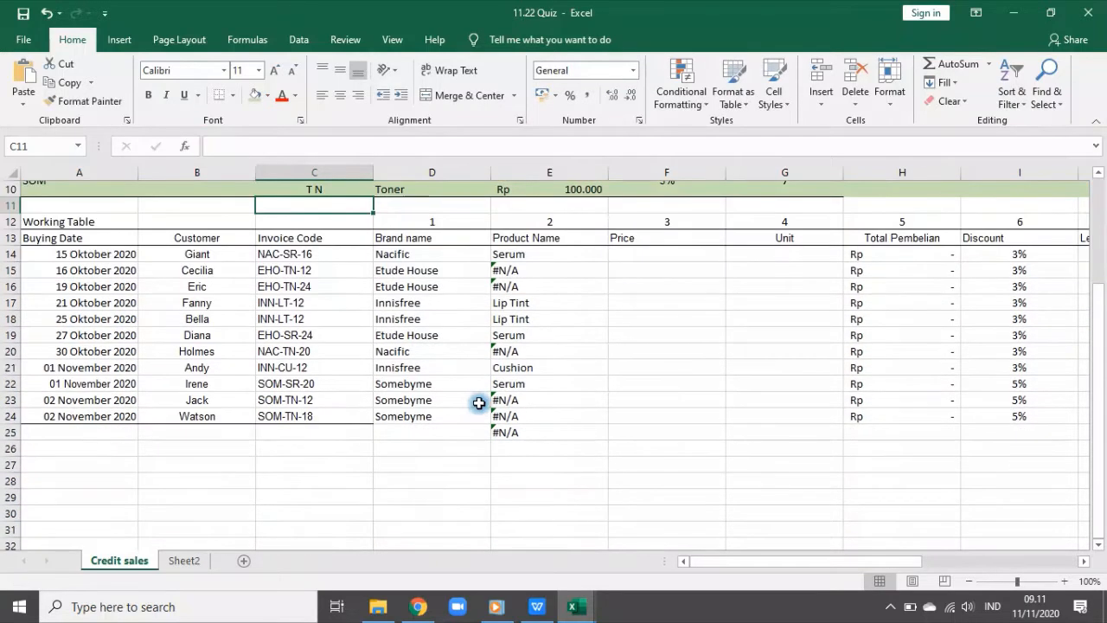
scroll(458, 381, up, 2)
scroll(441, 356, up, 1)
- Remove the space from the Somebyme Toner product code in C10 so it reads TN
click(337, 335)
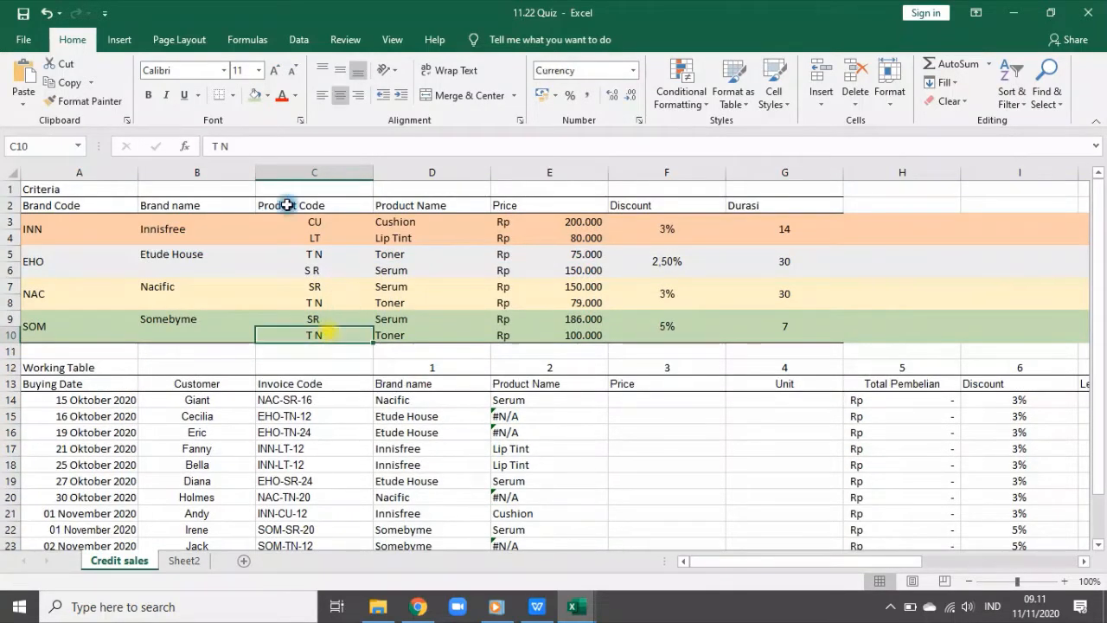
click(222, 140)
key(BackSpace)
key(Return)
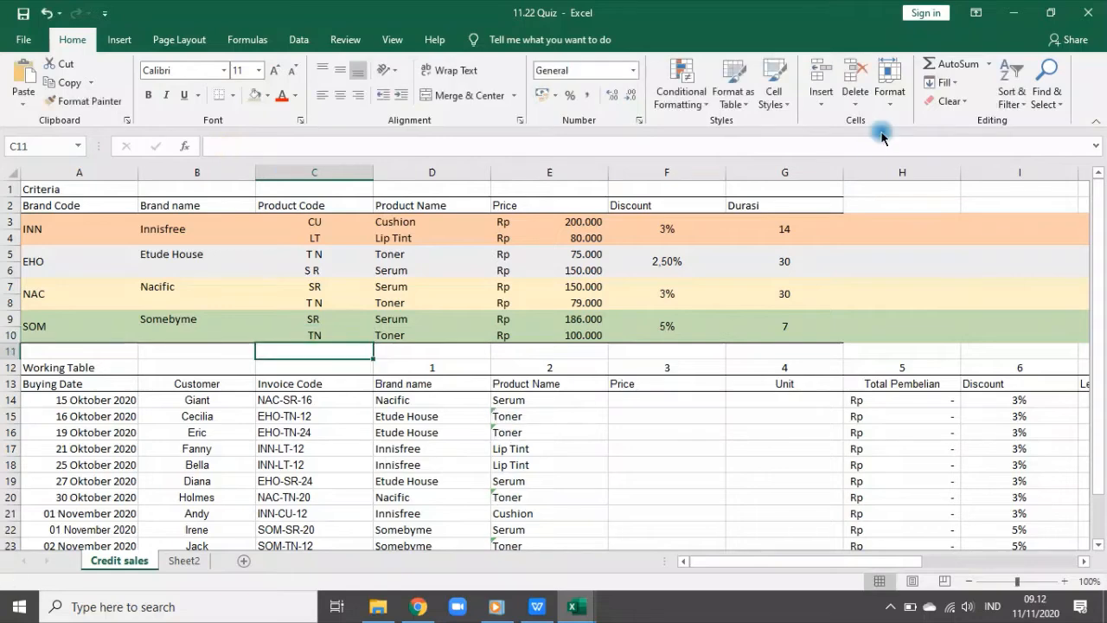
- Copy the Product Name formula from E14 into the Price cell F14 and point its MID reference to invoice code C14
click(629, 401)
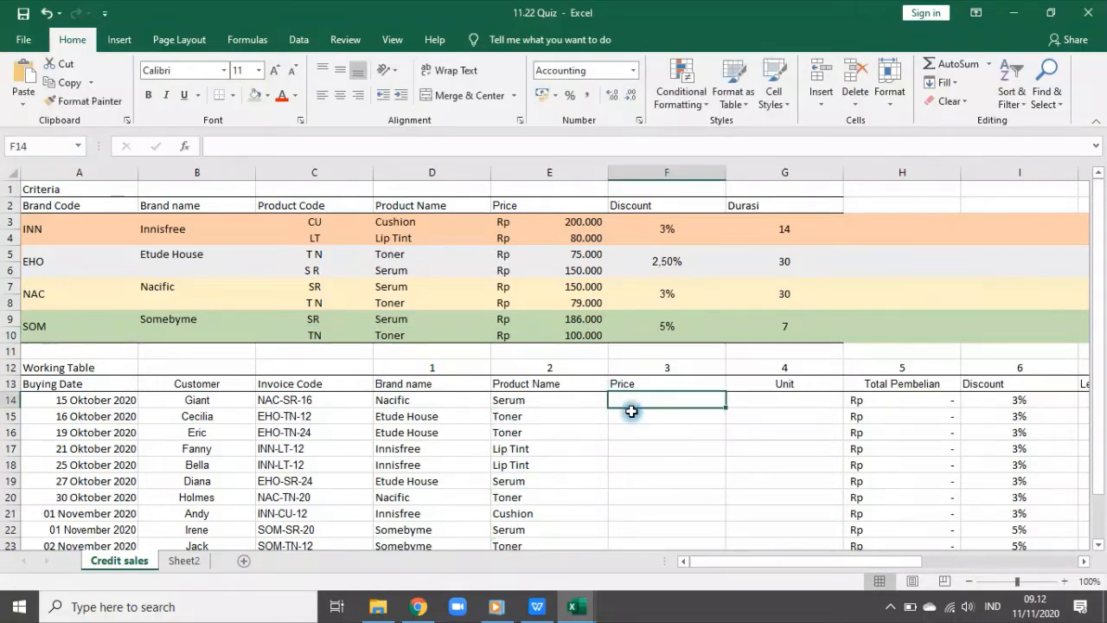
click(575, 267)
click(578, 401)
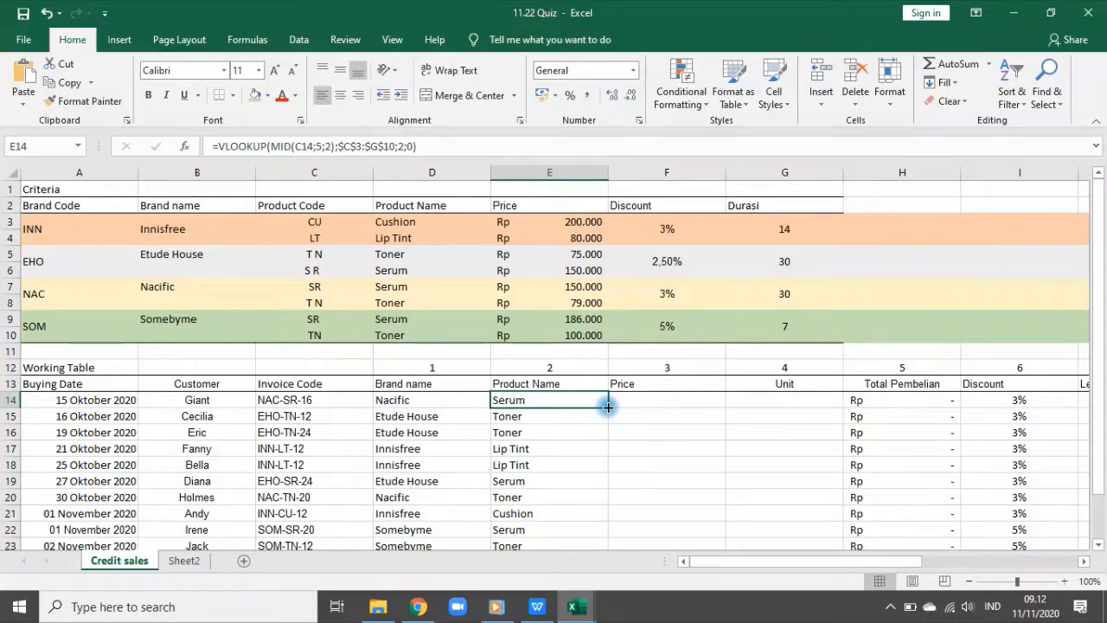
drag(608, 407, 699, 410)
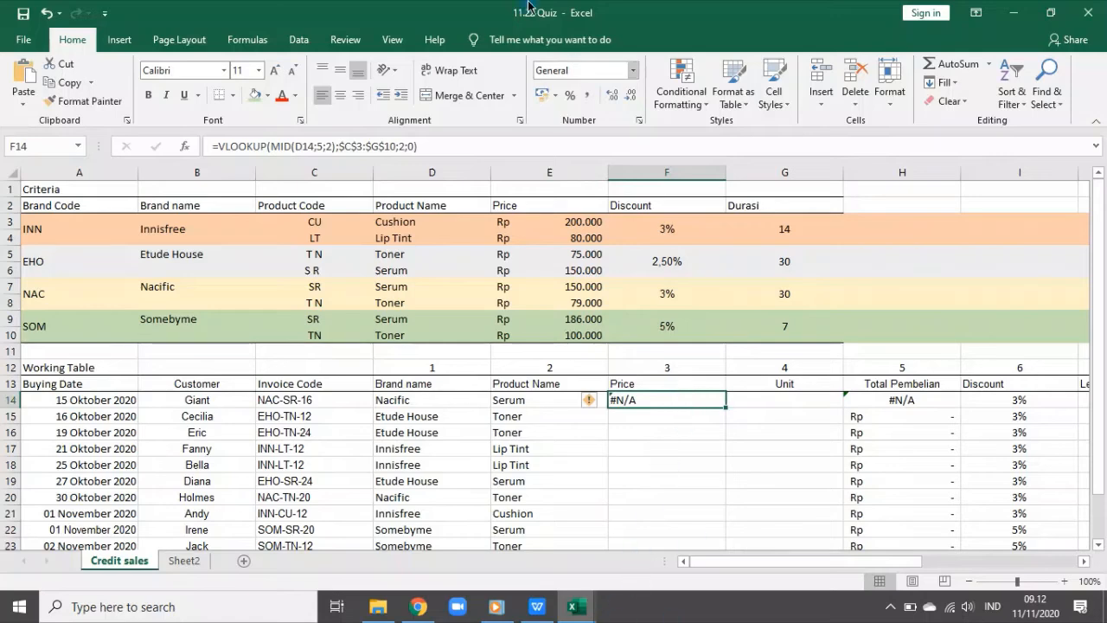
click(475, 146)
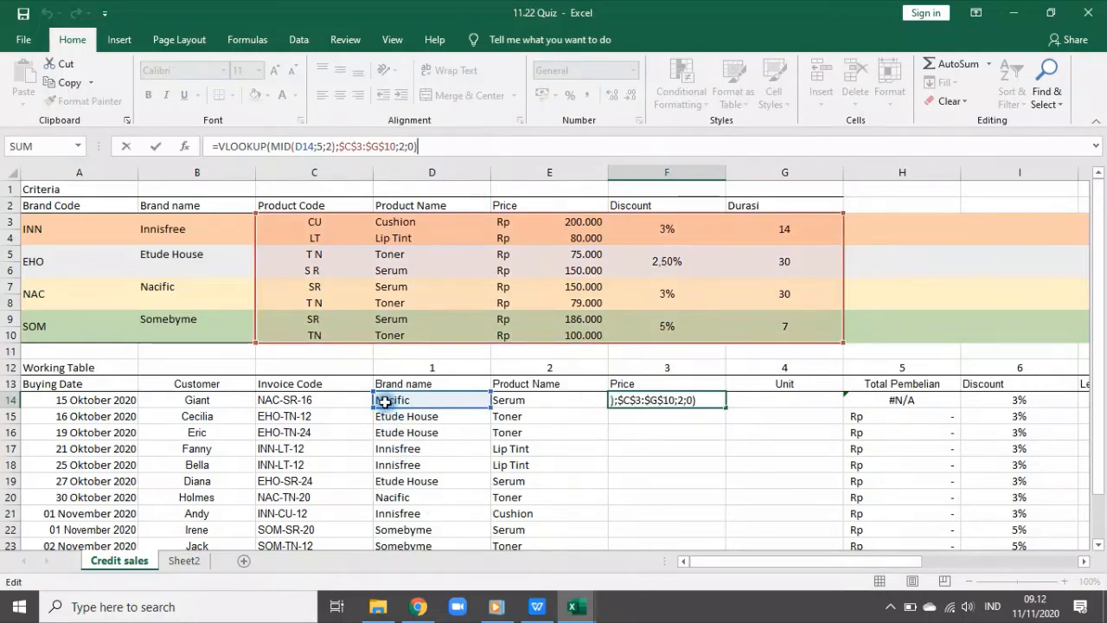
drag(372, 400, 291, 399)
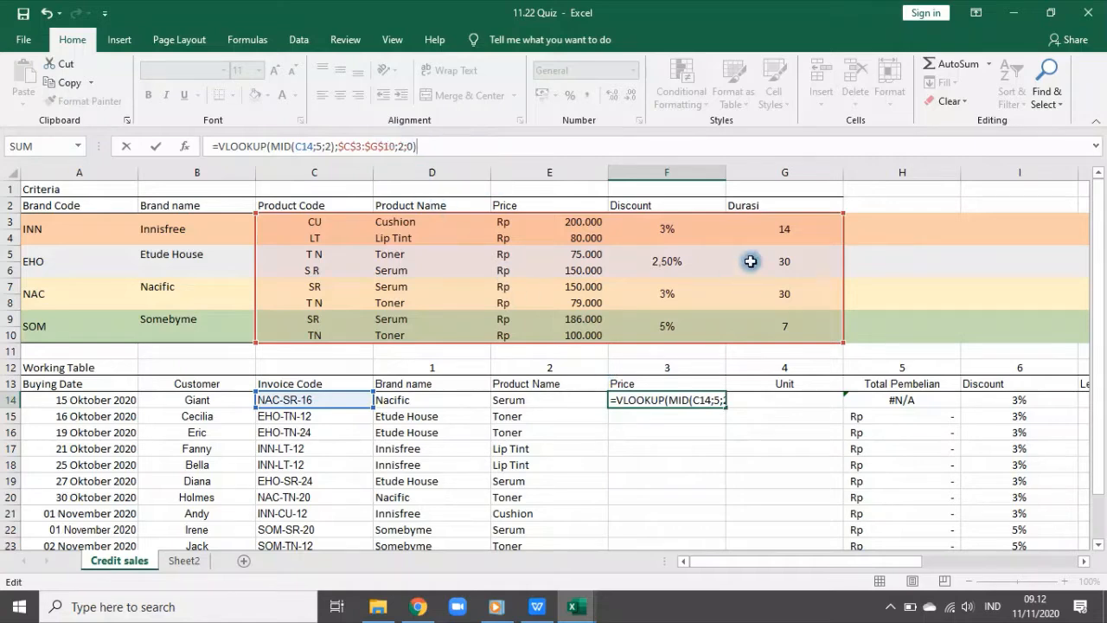
key(ctrl+Return)
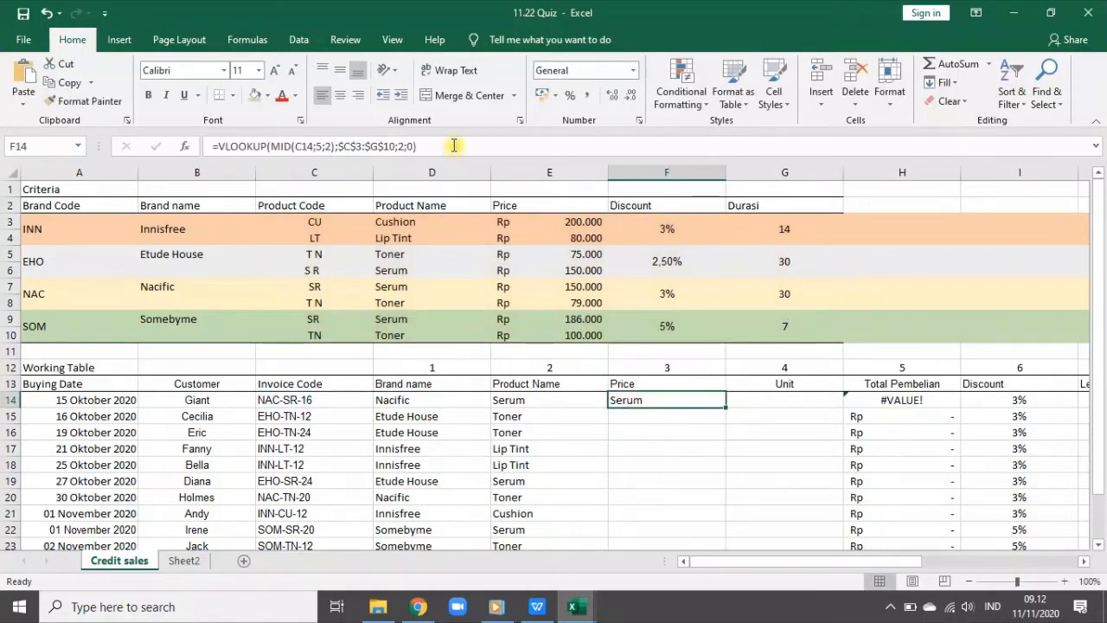
click(406, 146)
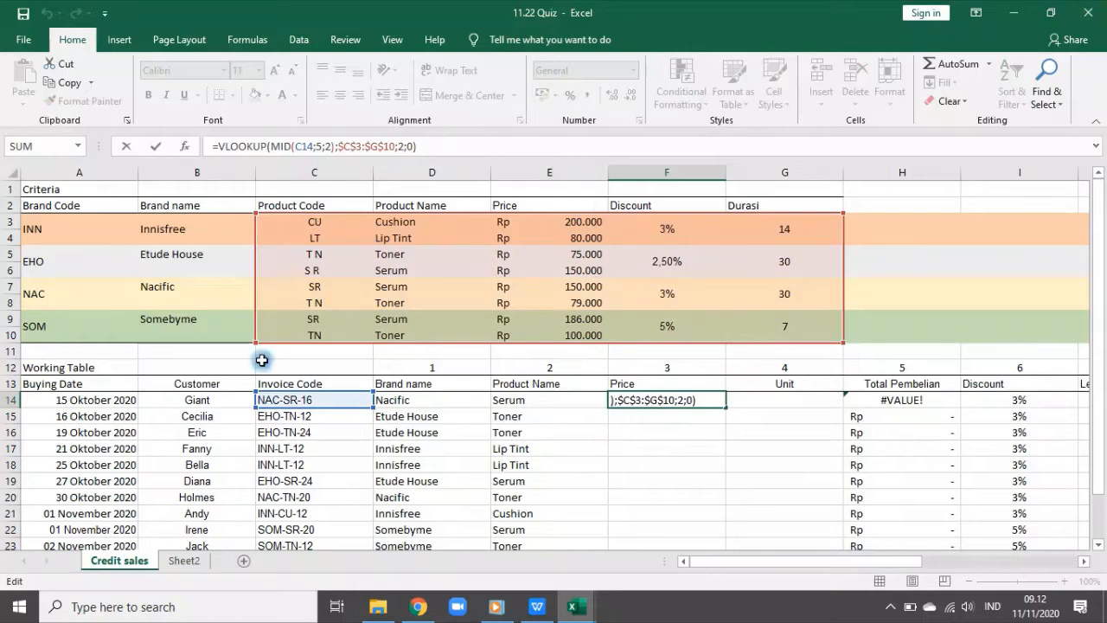
click(397, 146)
key(Delete)
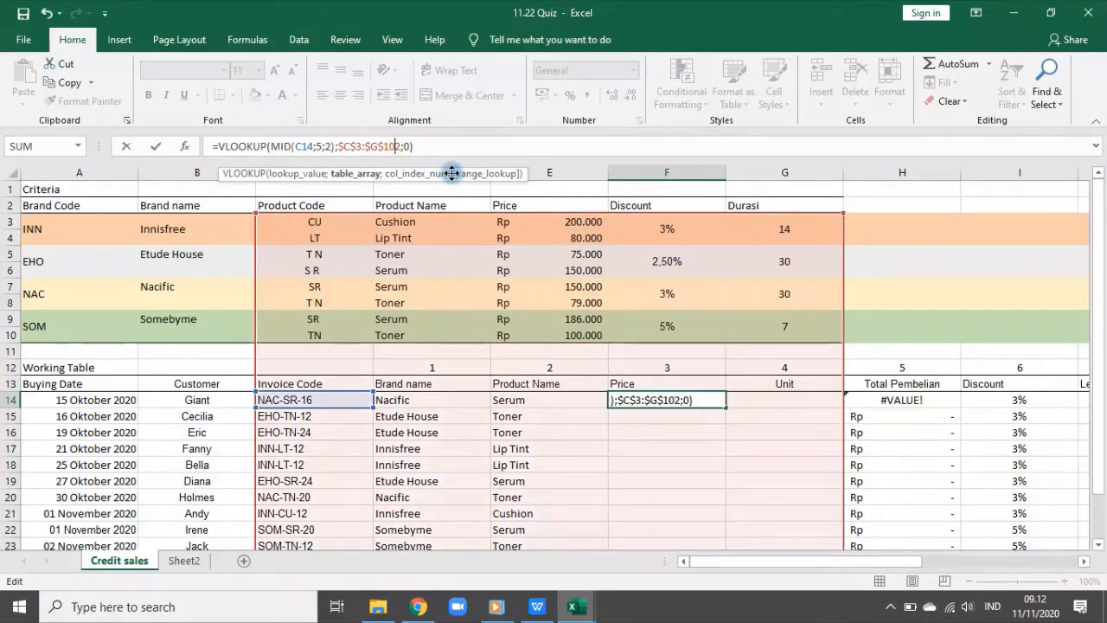
text(;)
key(Return)
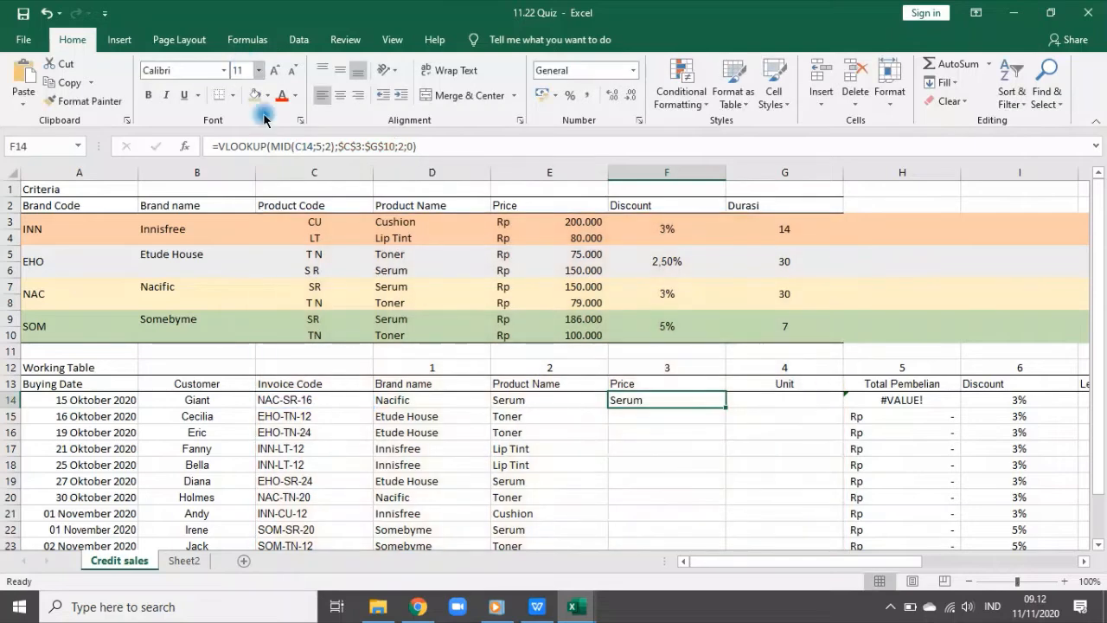
- Set the VLOOKUP column index in F14 to 3 and format the cell as Accounting
click(399, 147)
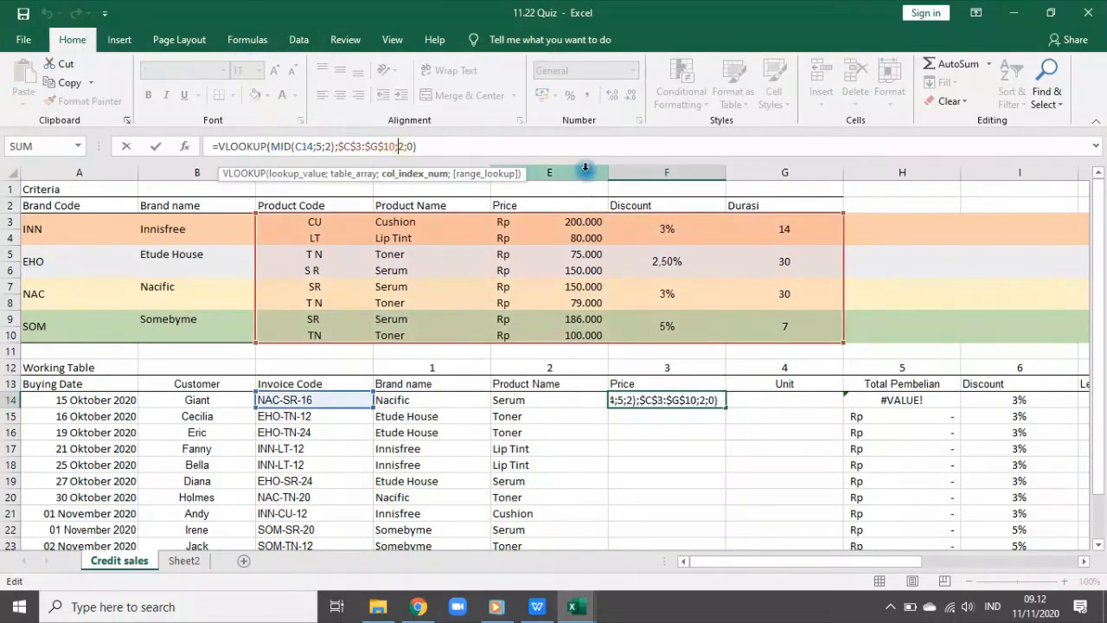
text(3)
click(709, 400)
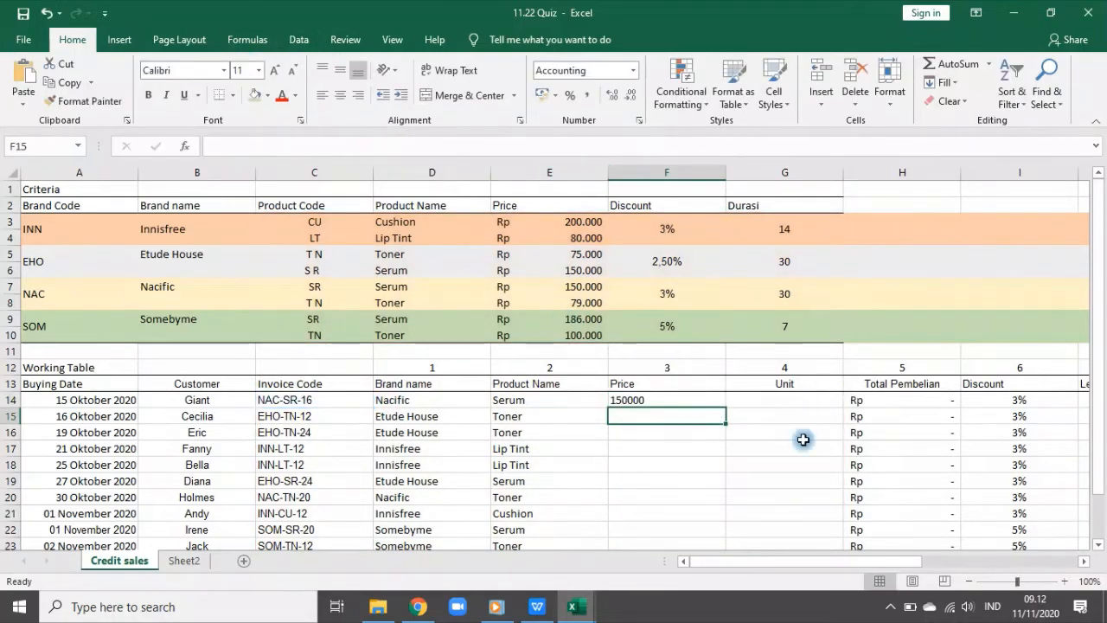
click(632, 70)
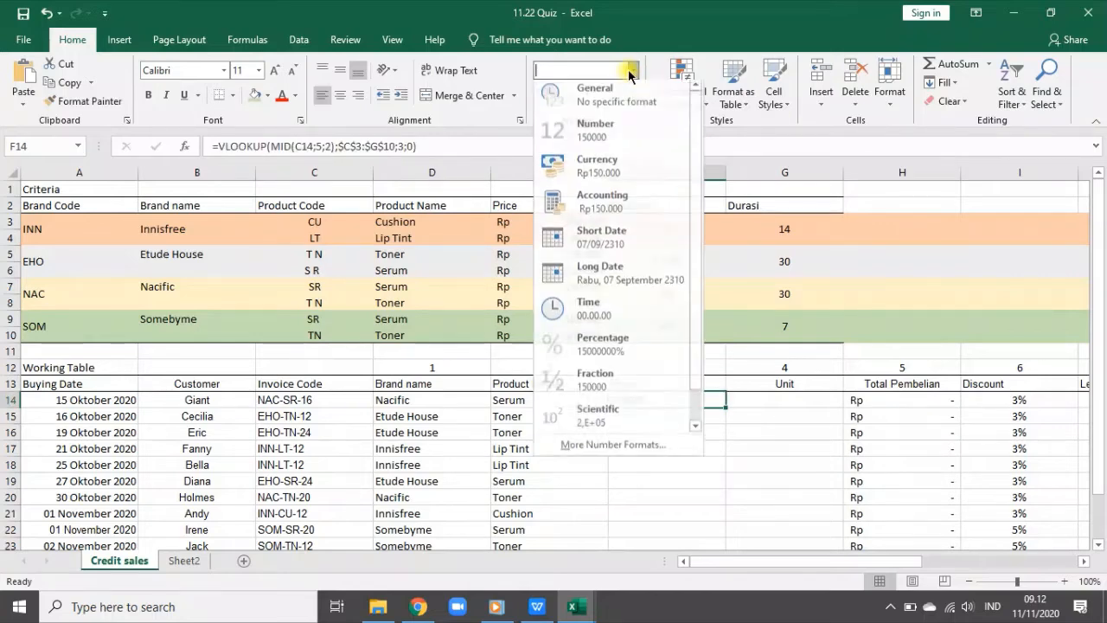
click(630, 208)
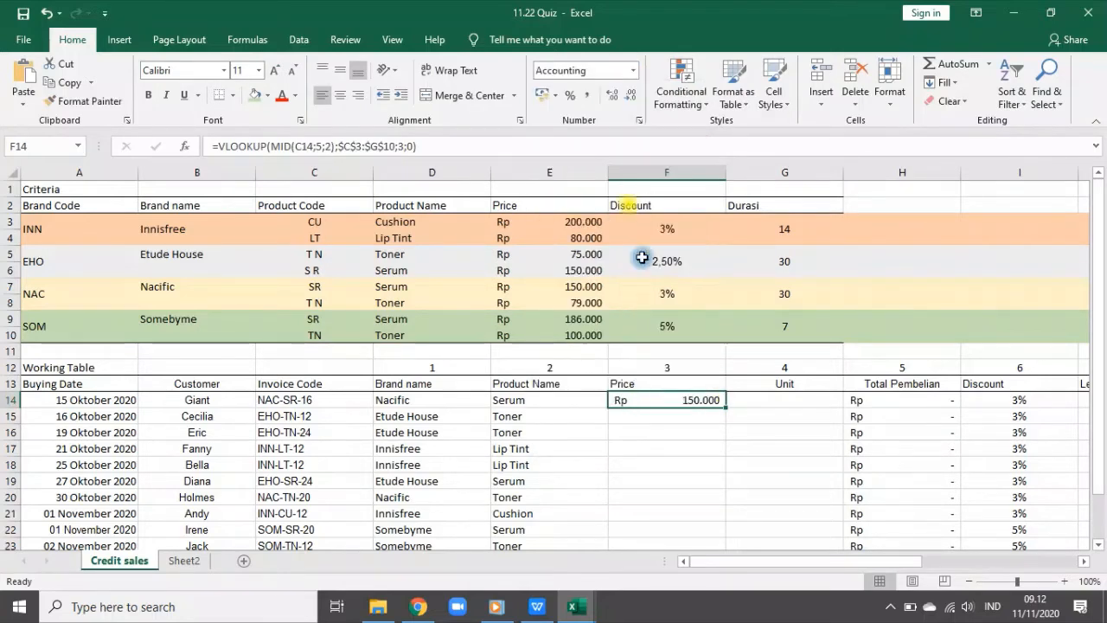
- Fill the Price formula from F14 down the column and clear the surplus cells E25:G26 below the table
double_click(727, 406)
scroll(731, 406, down, 2)
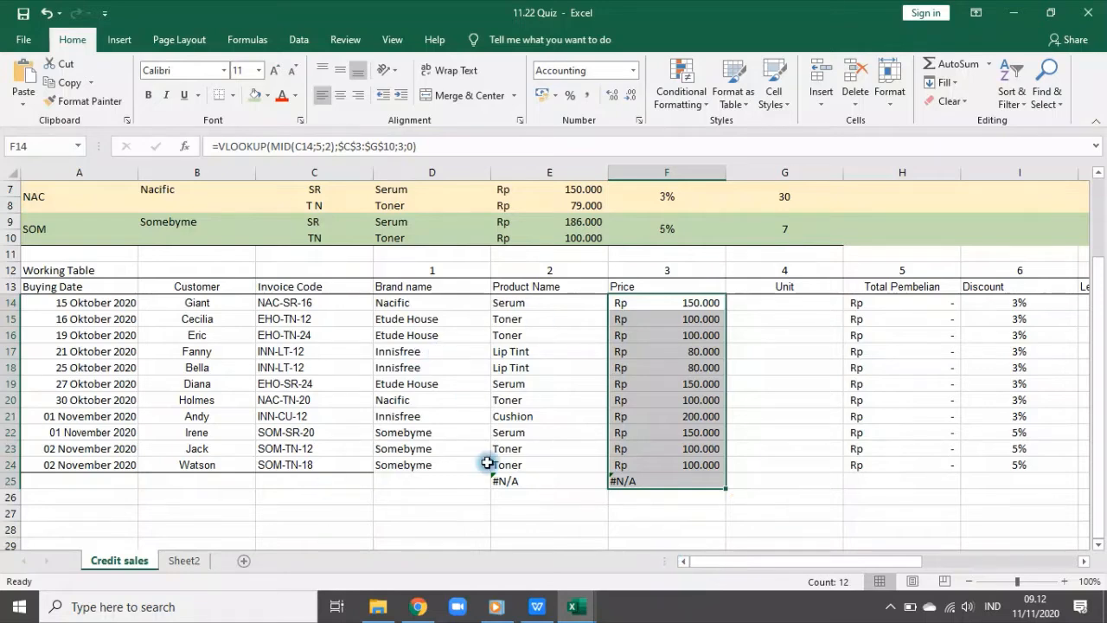
drag(504, 481, 735, 496)
key(Delete)
- Enter =RIGHT(C14;2) in the Unit cell G14 and fill it down to G24
scroll(748, 506, up, 1)
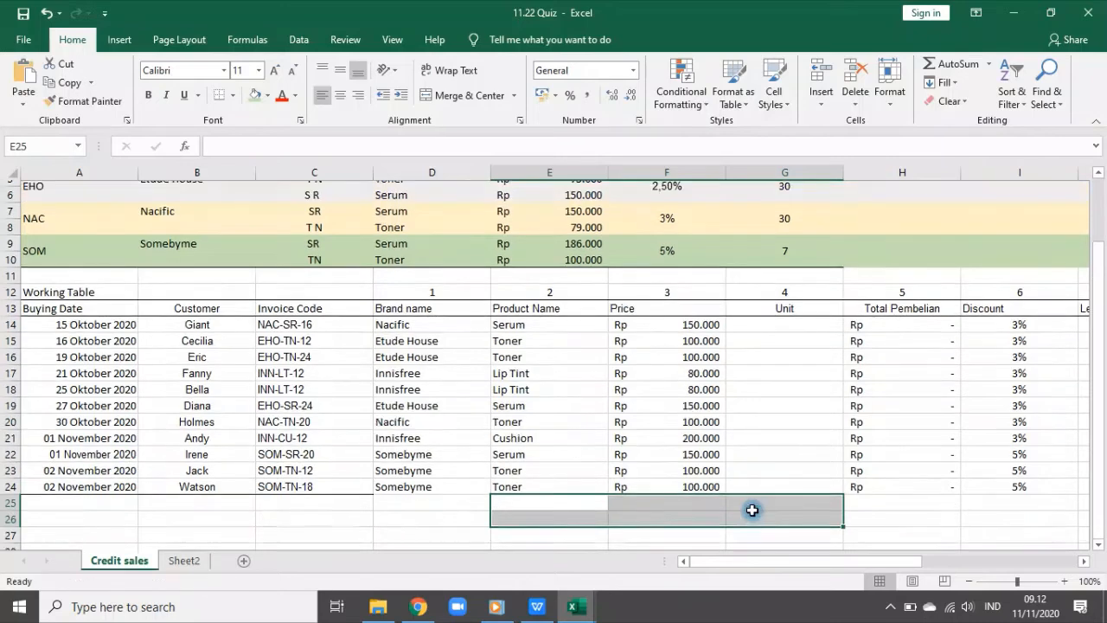
click(780, 397)
click(774, 349)
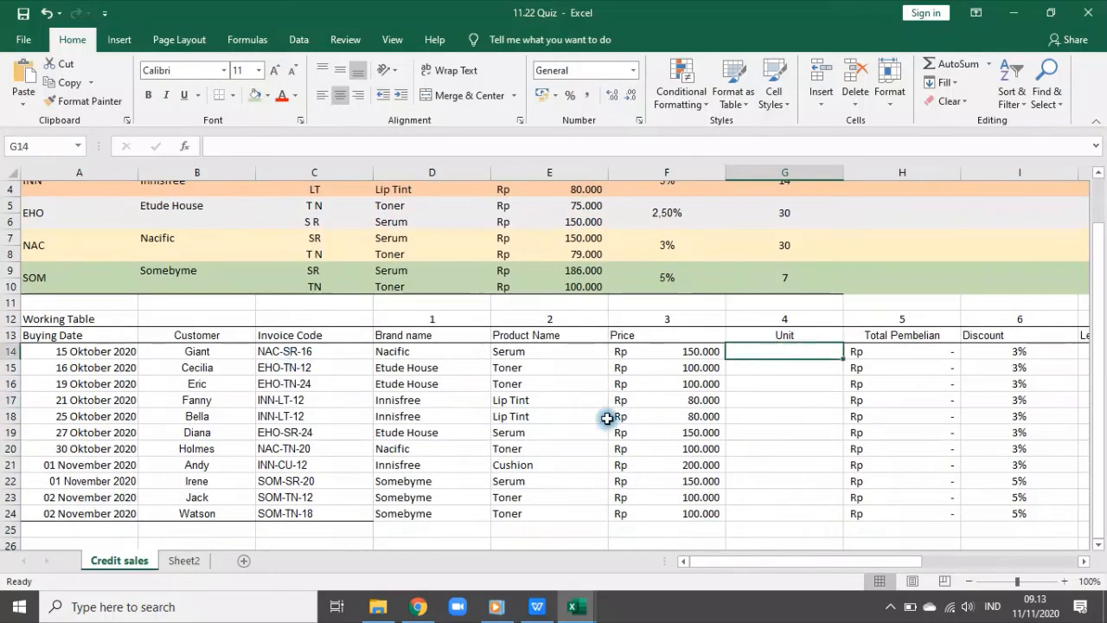
text(=RIGHT()
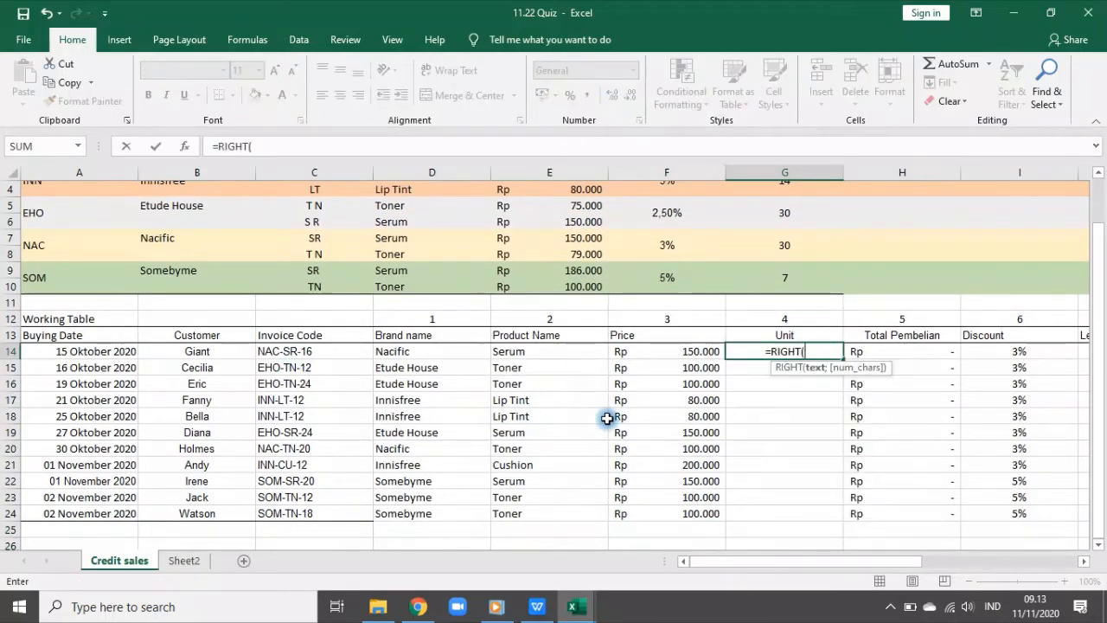
click(314, 350)
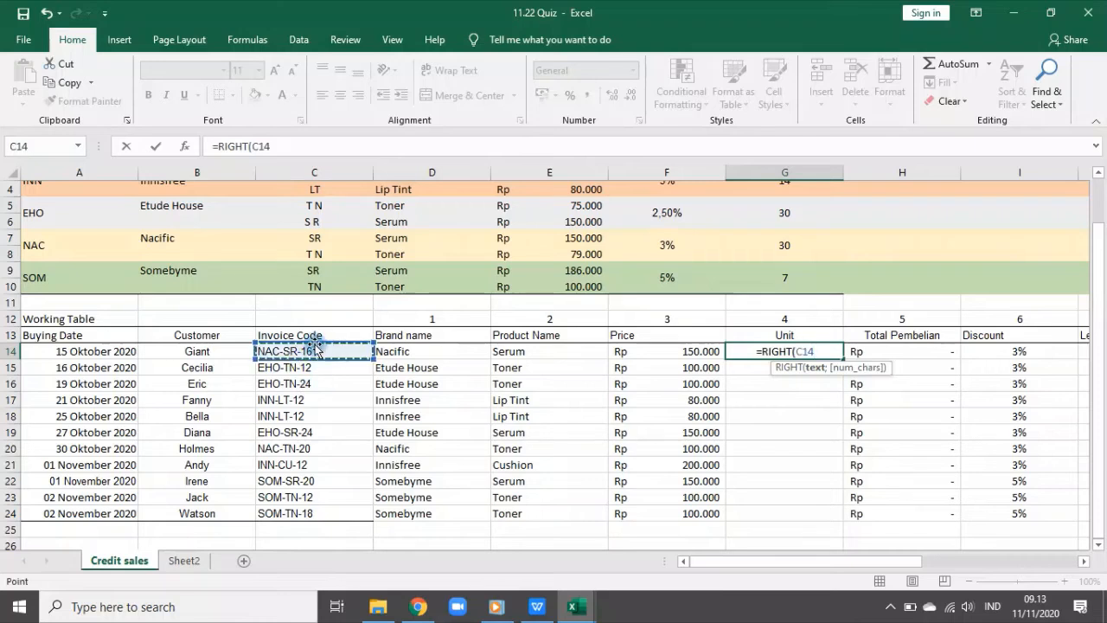
text(;2))
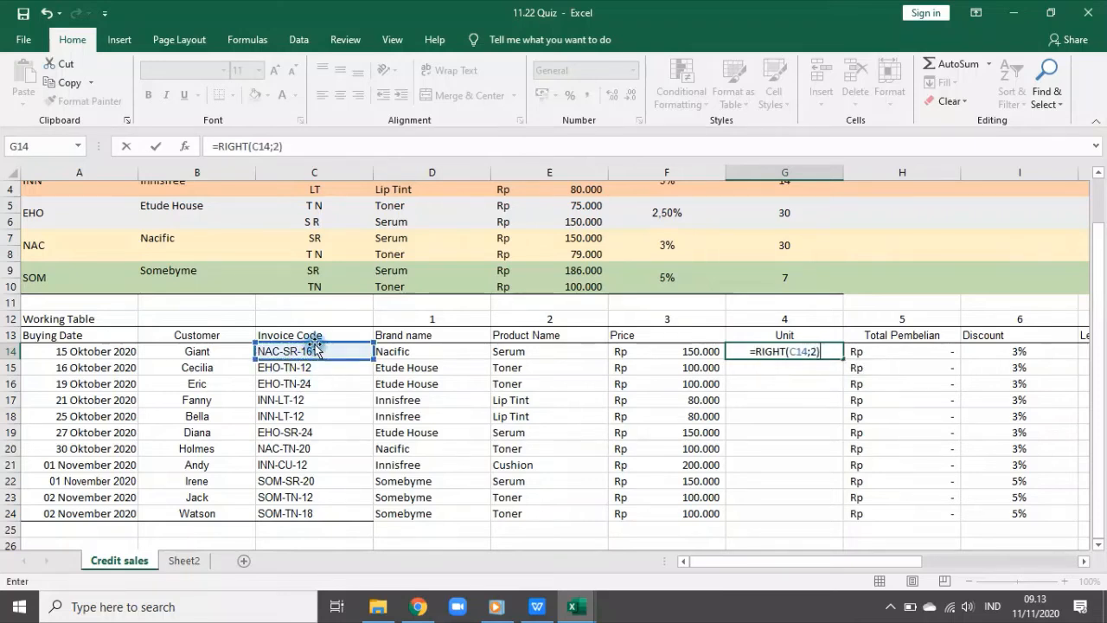
key(Return)
key(Up)
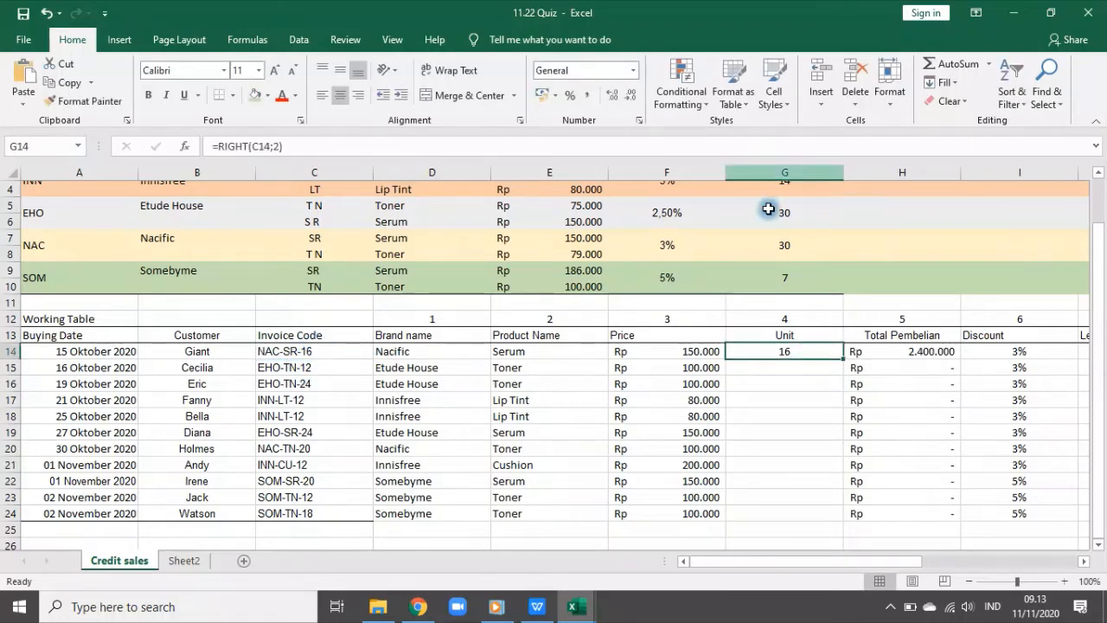
double_click(843, 359)
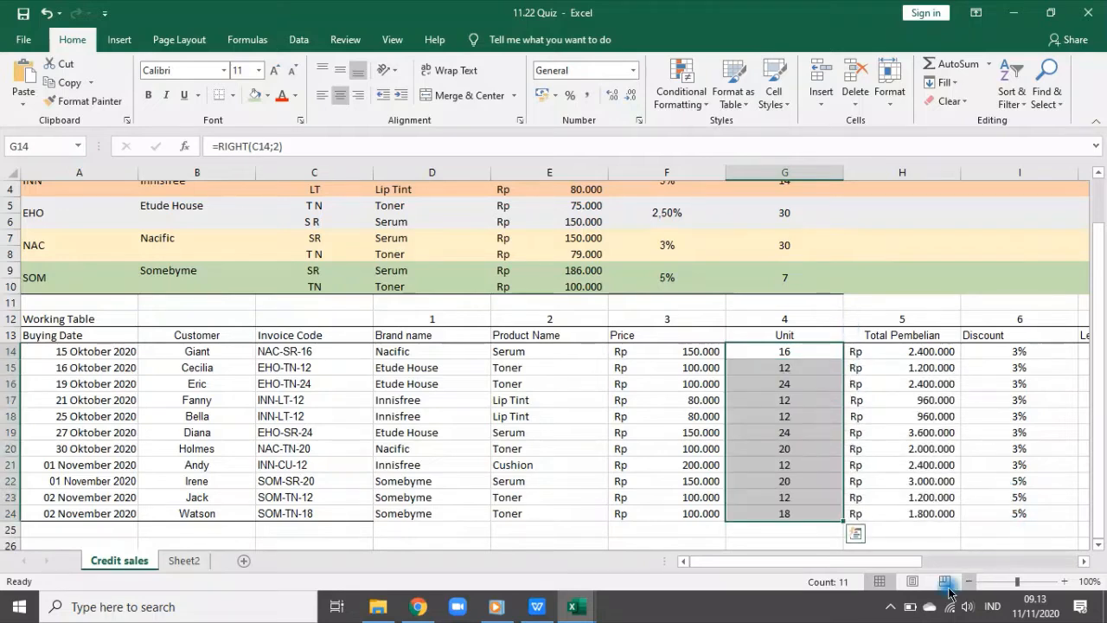
- Examine the Total Pembelian formula in H14 and the Discount lookup formula in I14 with its table range
drag(910, 560, 960, 561)
click(655, 350)
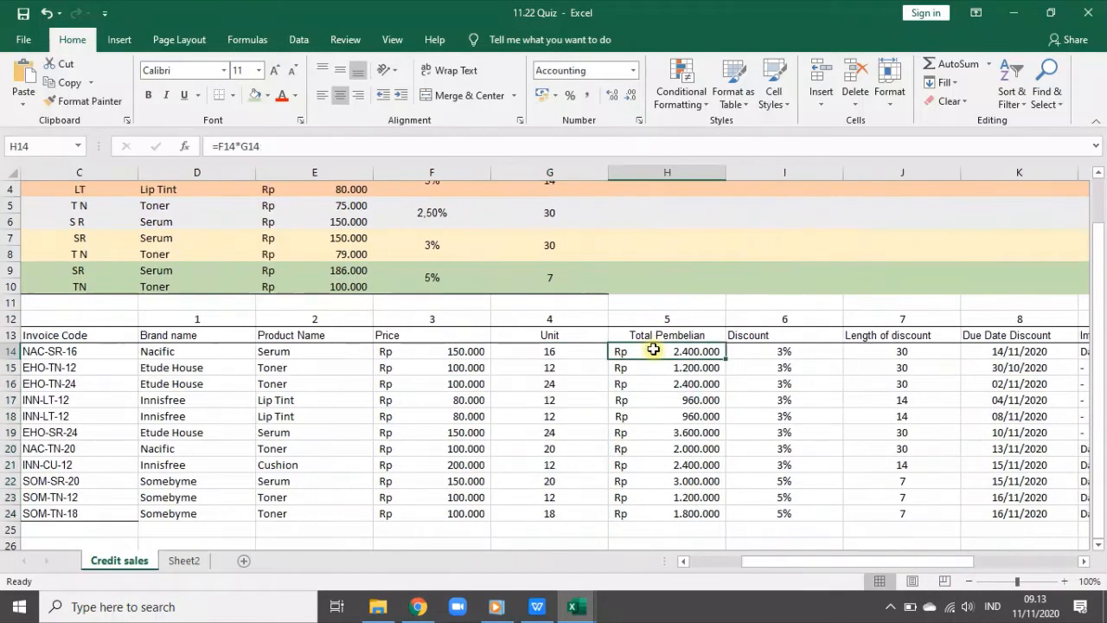
click(759, 350)
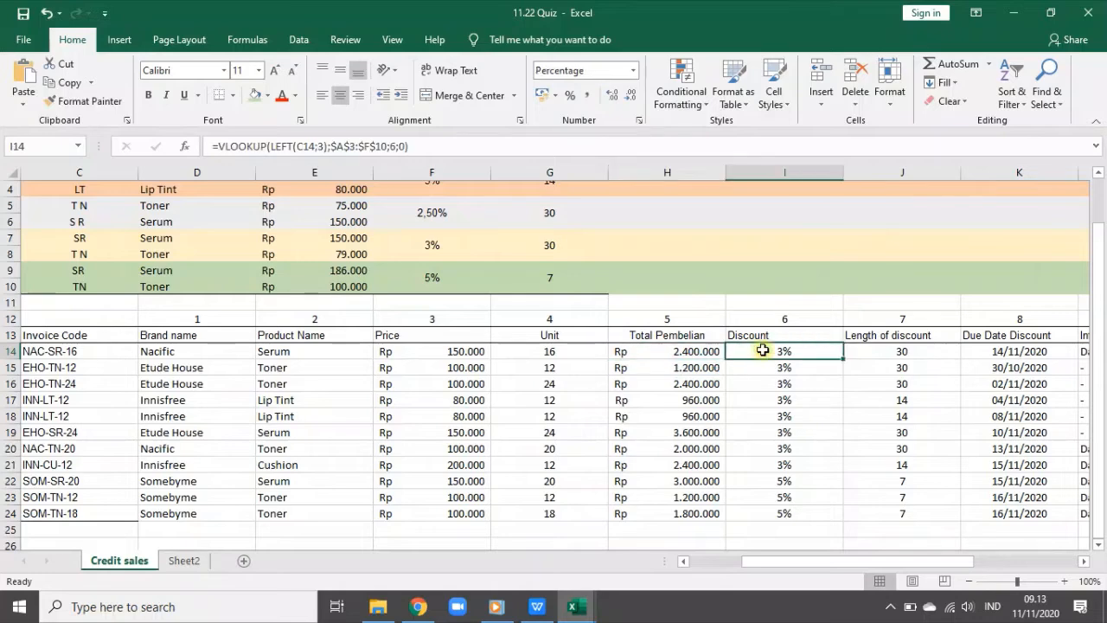
scroll(466, 277, up, 1)
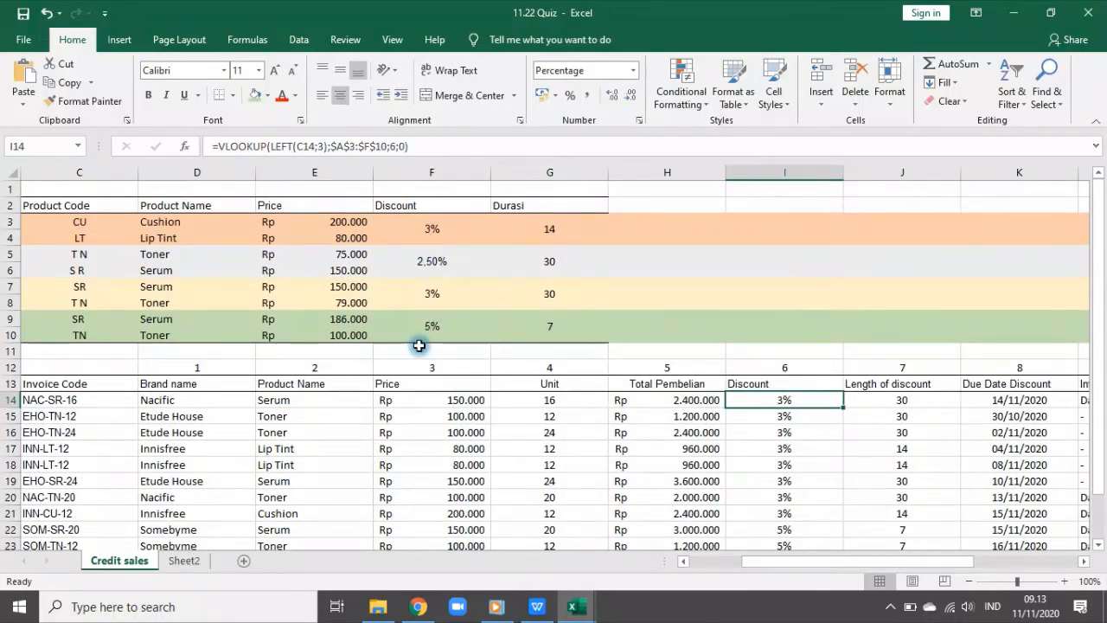
click(357, 147)
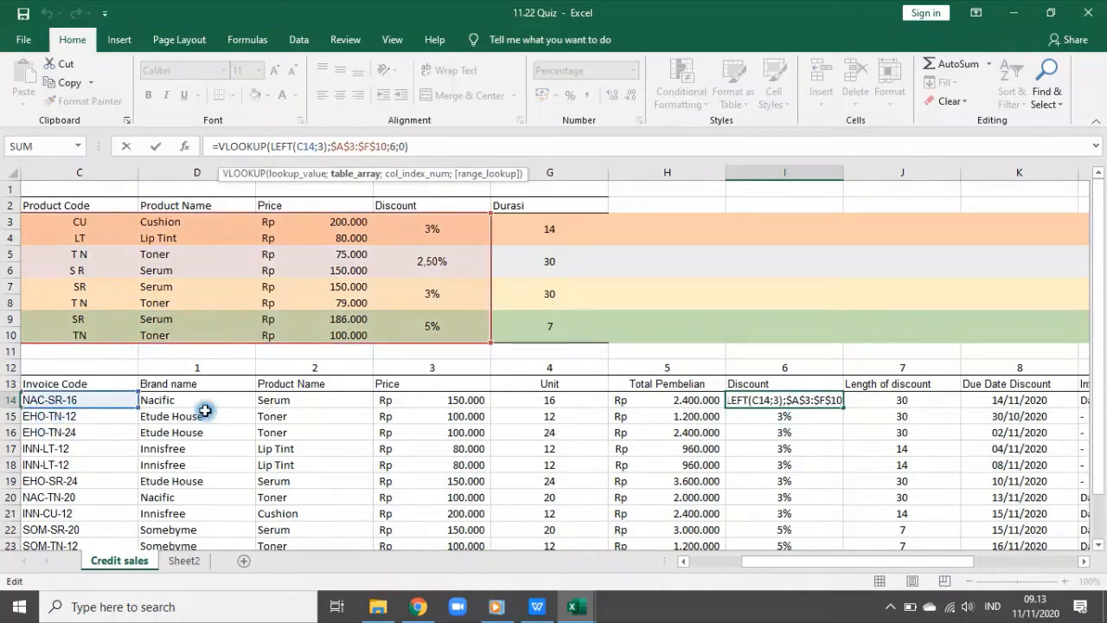
key(Escape)
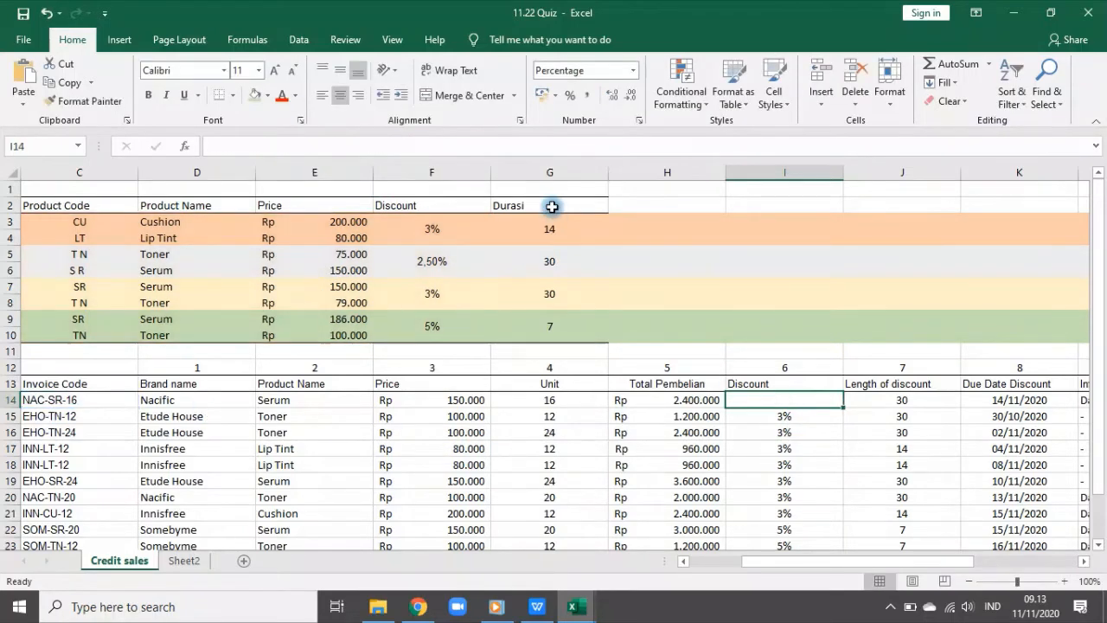
- Clear the Discount column from I14 down through I26 and return to I14
scroll(796, 464, down, 1)
scroll(795, 465, down, 1)
shift+click(789, 493)
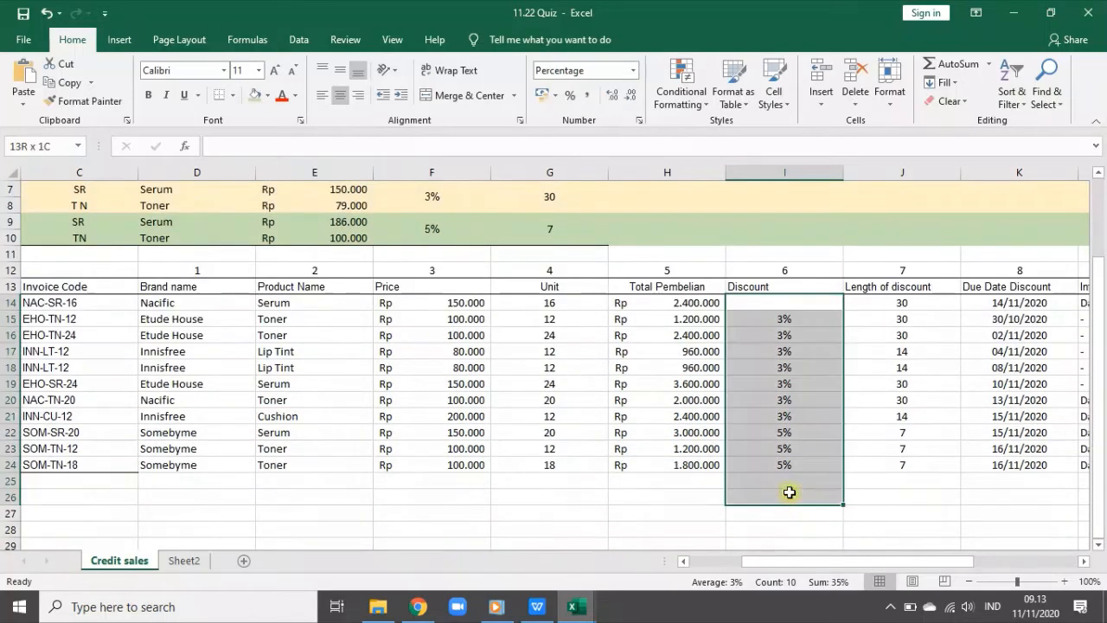
key(Delete)
click(770, 304)
scroll(766, 385, up, 2)
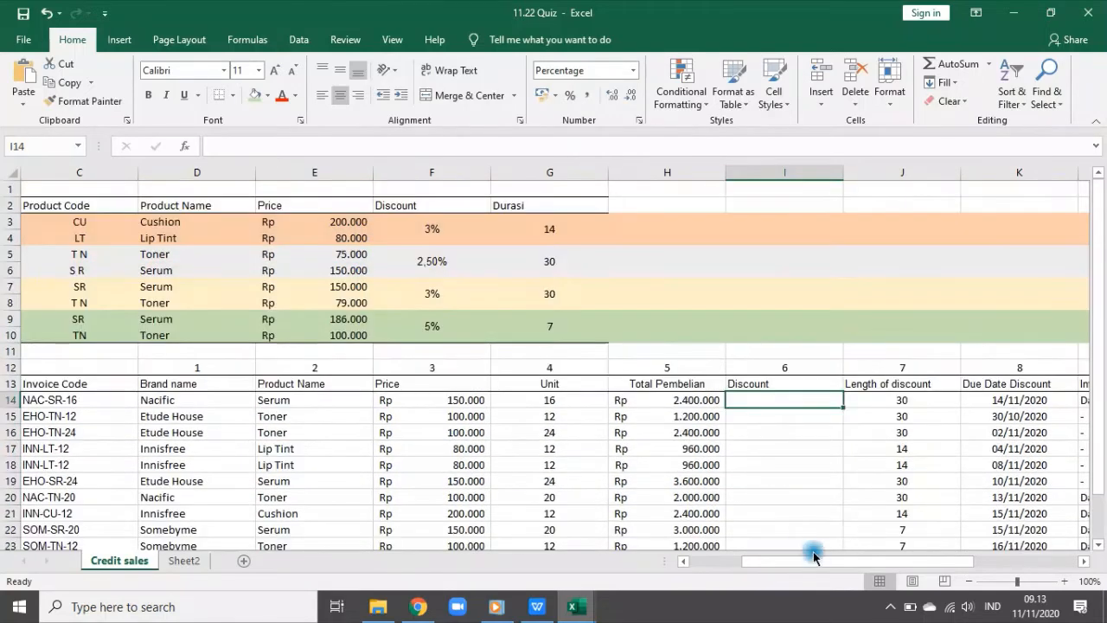
- Enter =LEFT(C14;3) in the first Discount cell, I14, to extract the brand code from the invoice code
drag(813, 560, 642, 575)
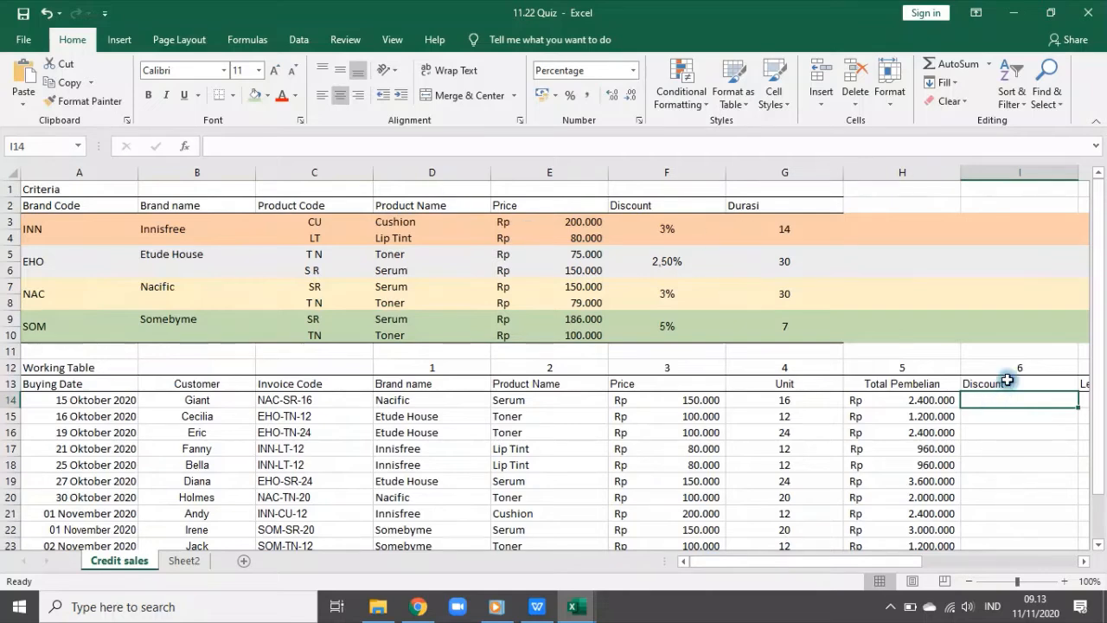
text(=)
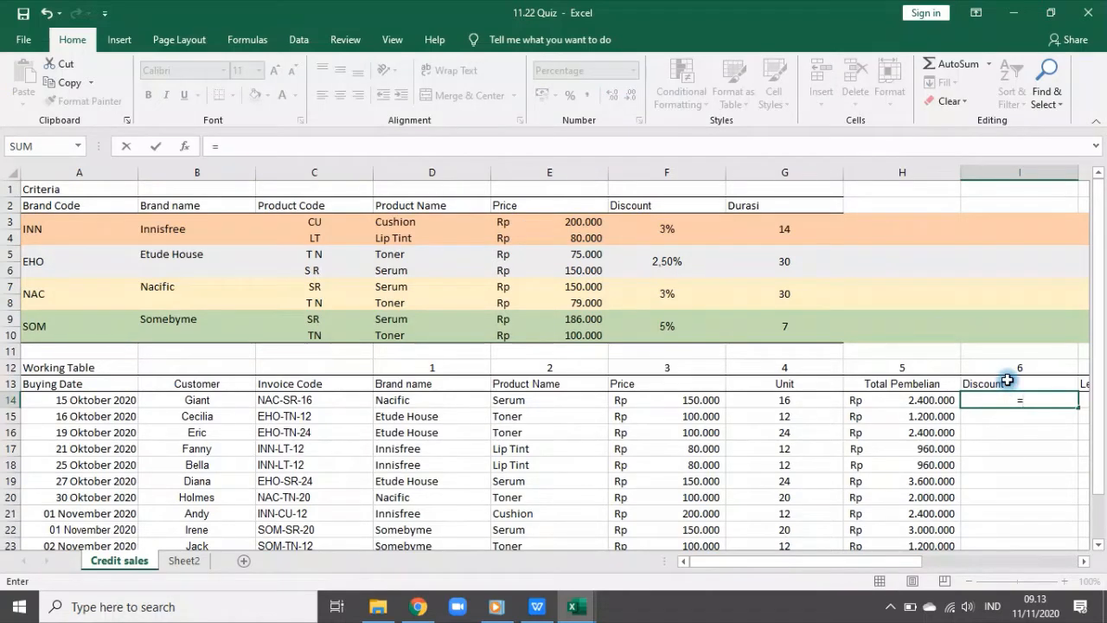
text(le)
key(Tab)
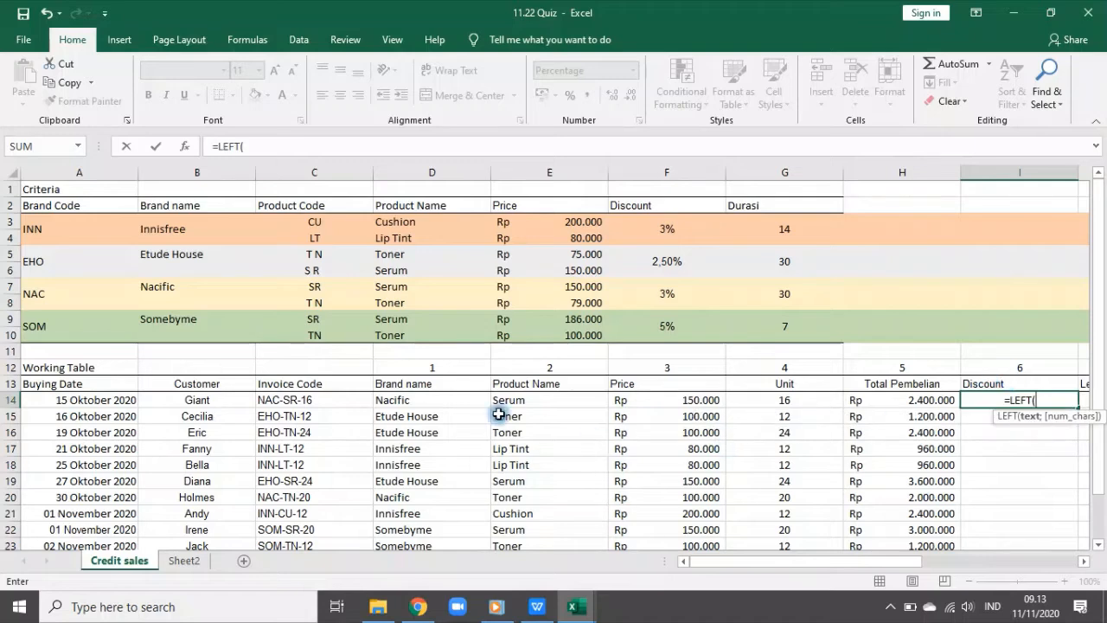
click(292, 399)
text(;)
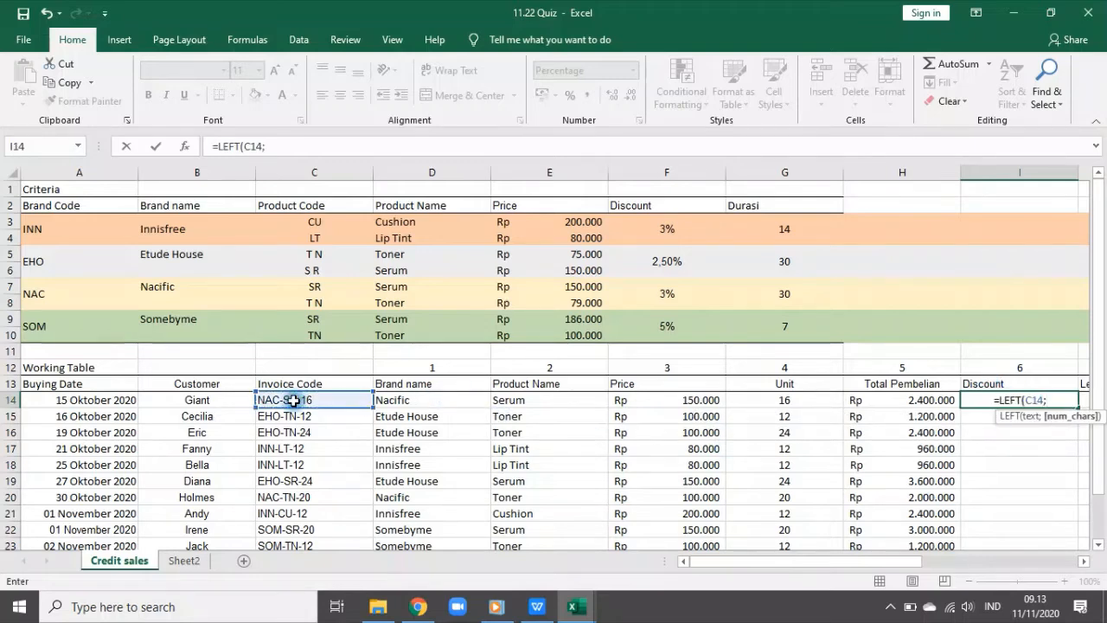
text(3))
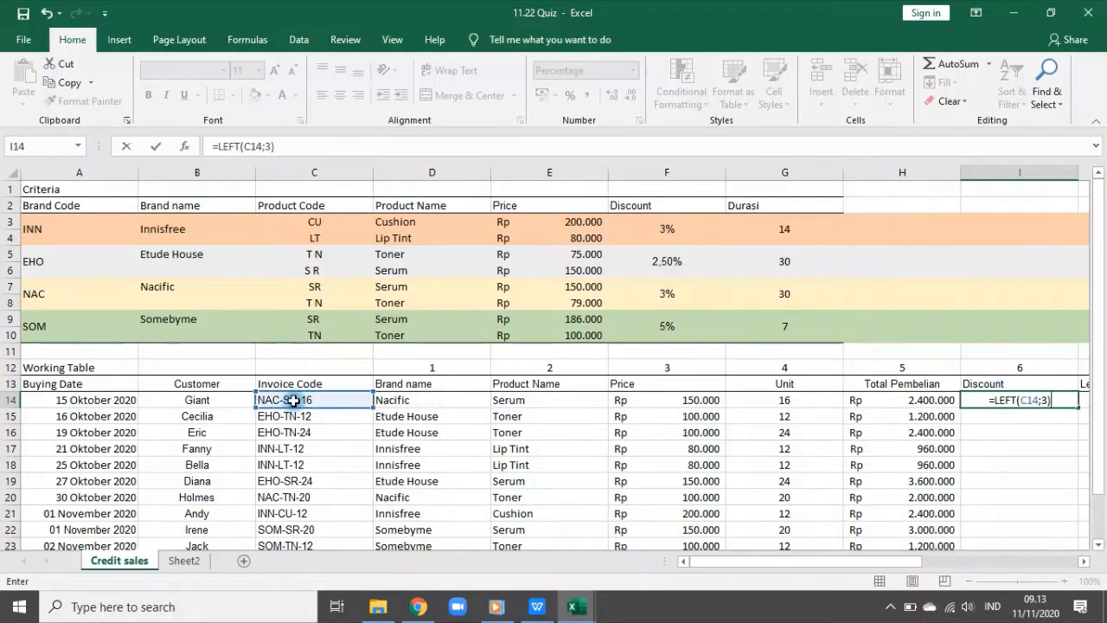
key(Return)
key(Up)
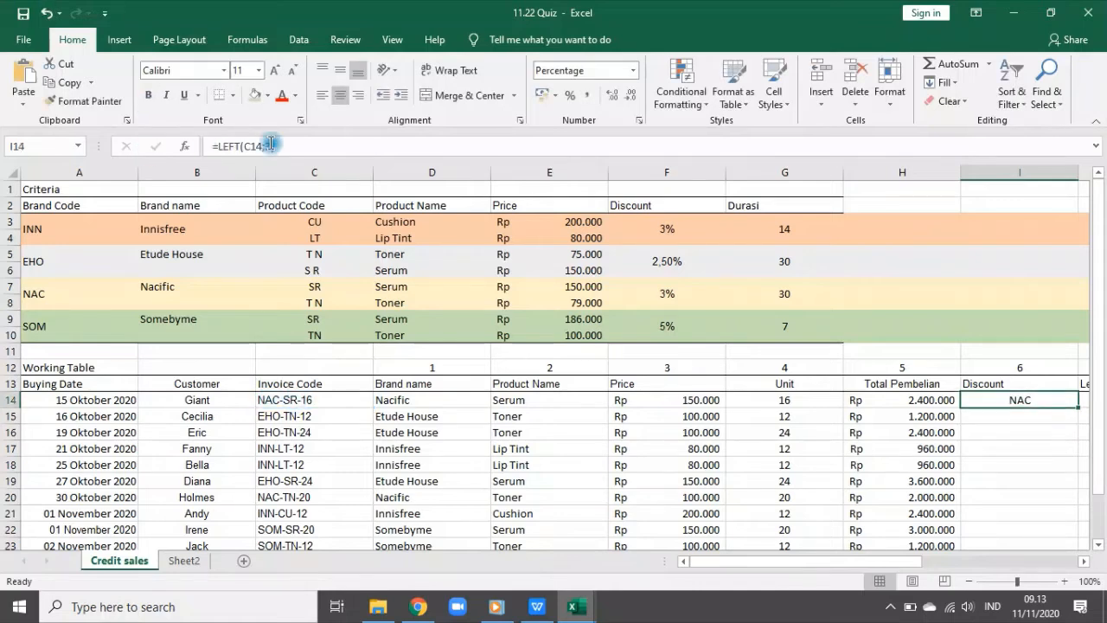
- Extend the I14 formula to =VLOOKUP(LEFT(C14;3);$A$3:$F$10;6;0) and fill it down the Discount column to I24
click(220, 146)
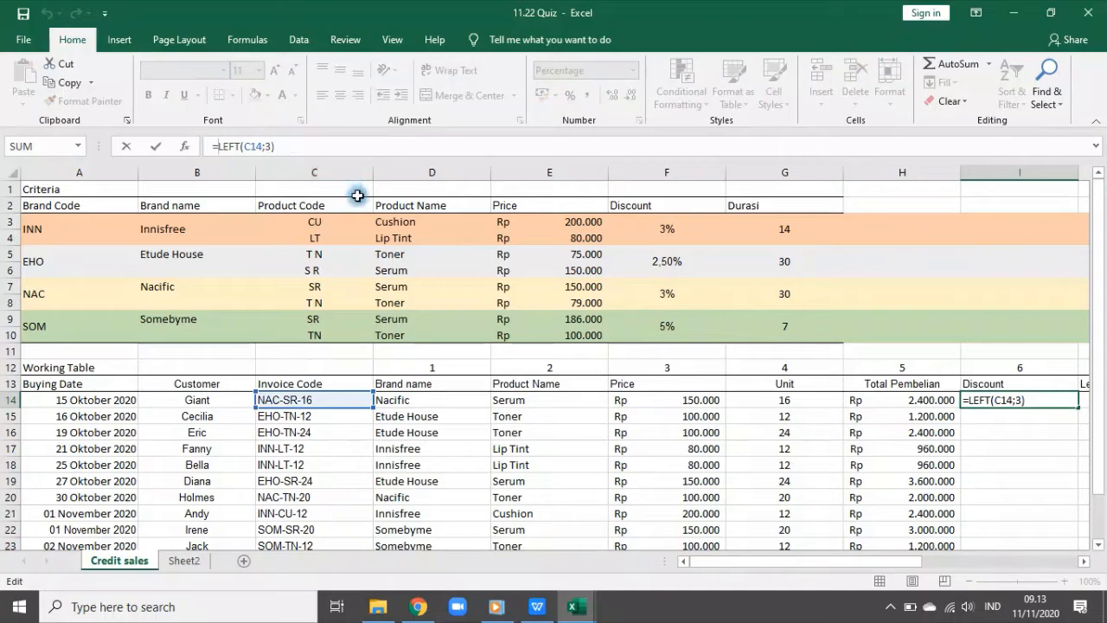
text(VLOOKUP(LEFT(C14)
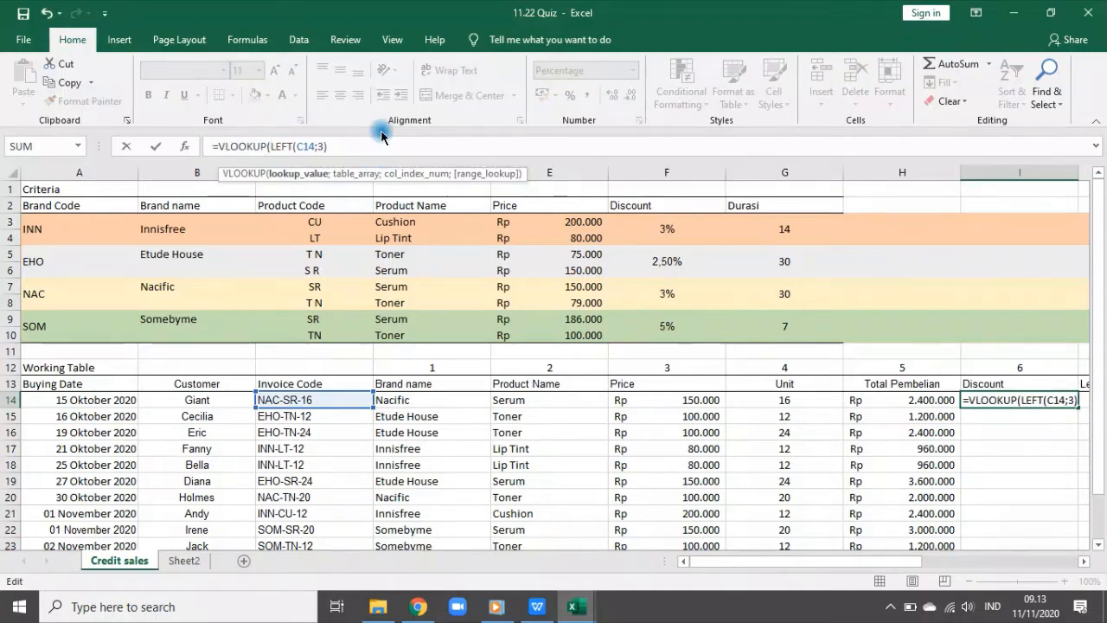
text(;)
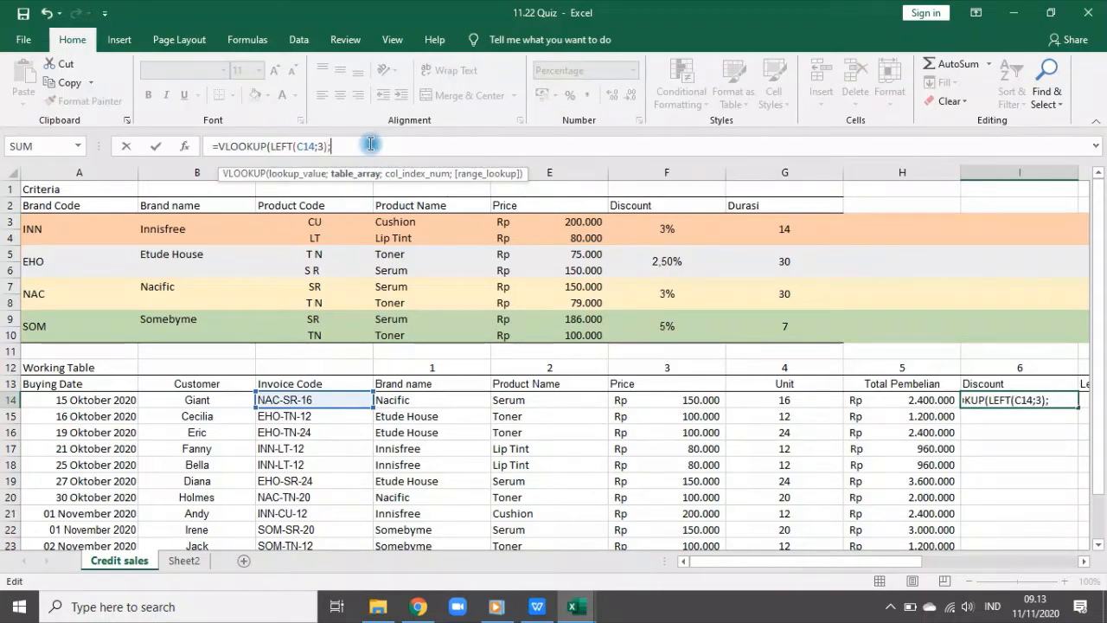
drag(33, 229, 671, 336)
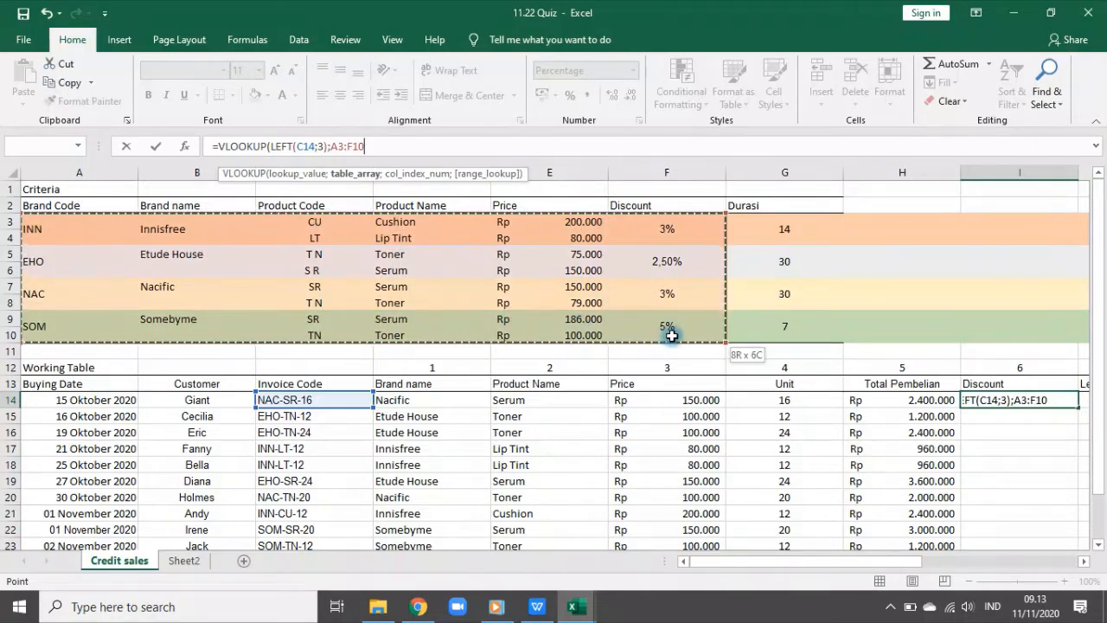
key(F4)
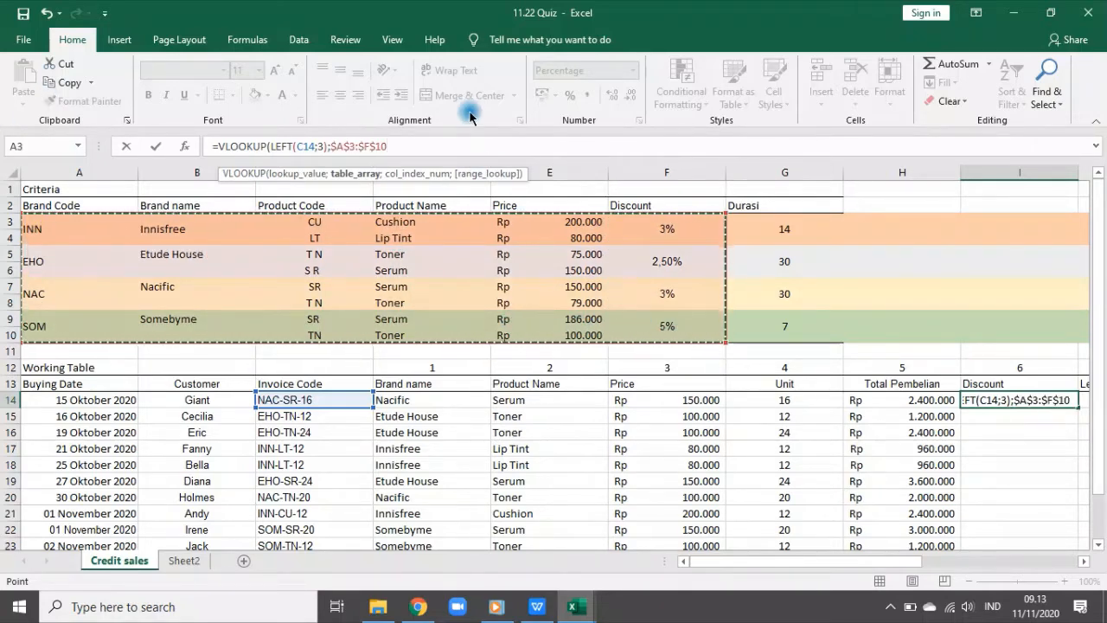
text(;6;0)
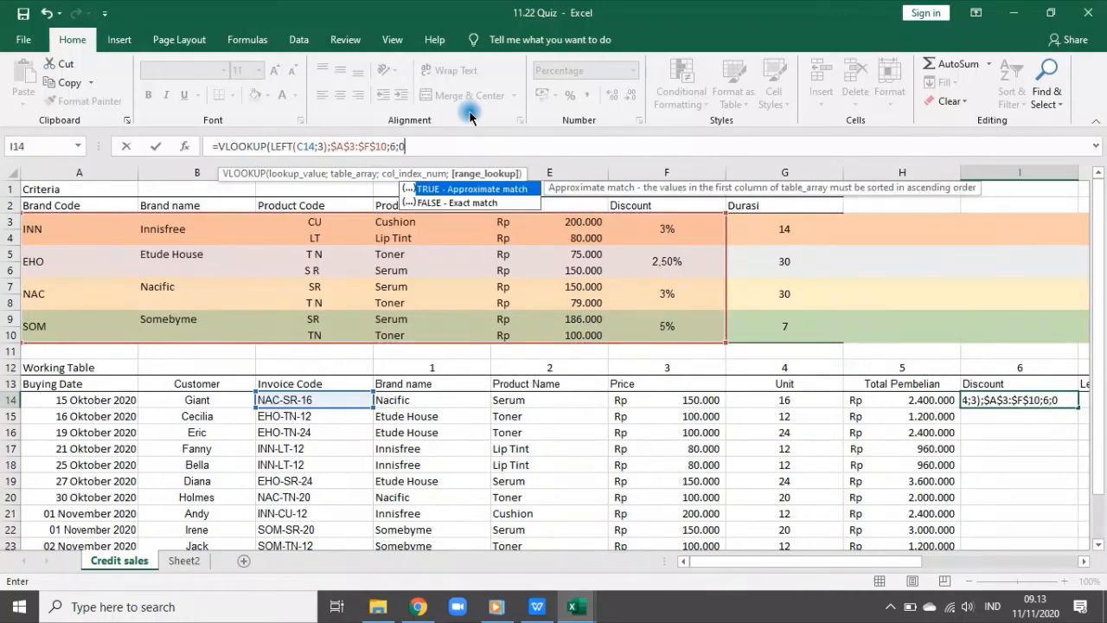
key(Return)
click(1014, 398)
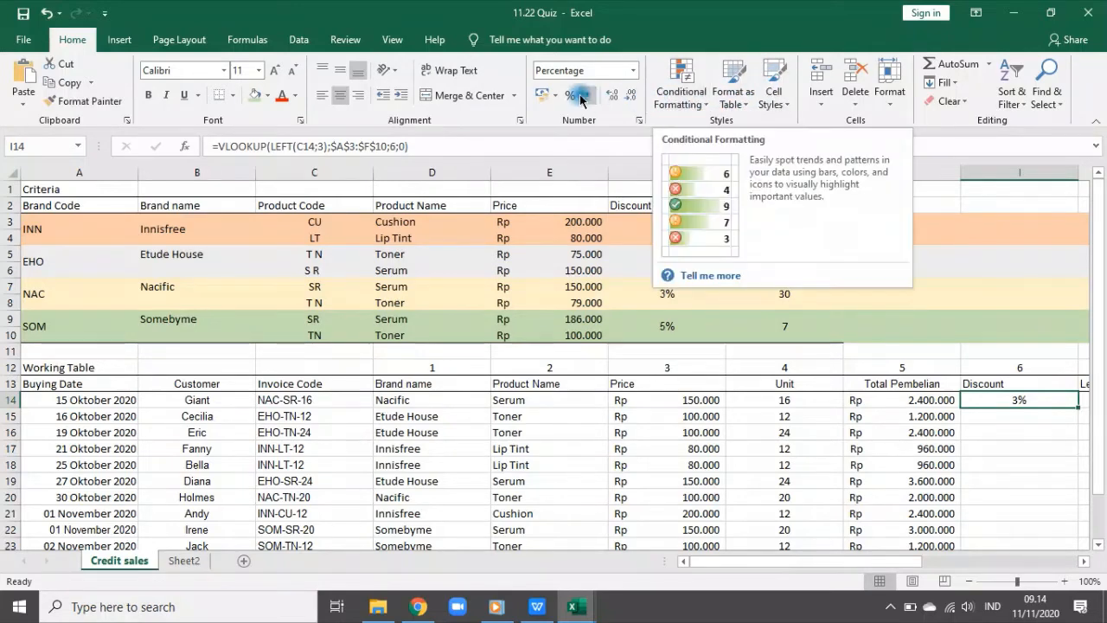
double_click(1075, 413)
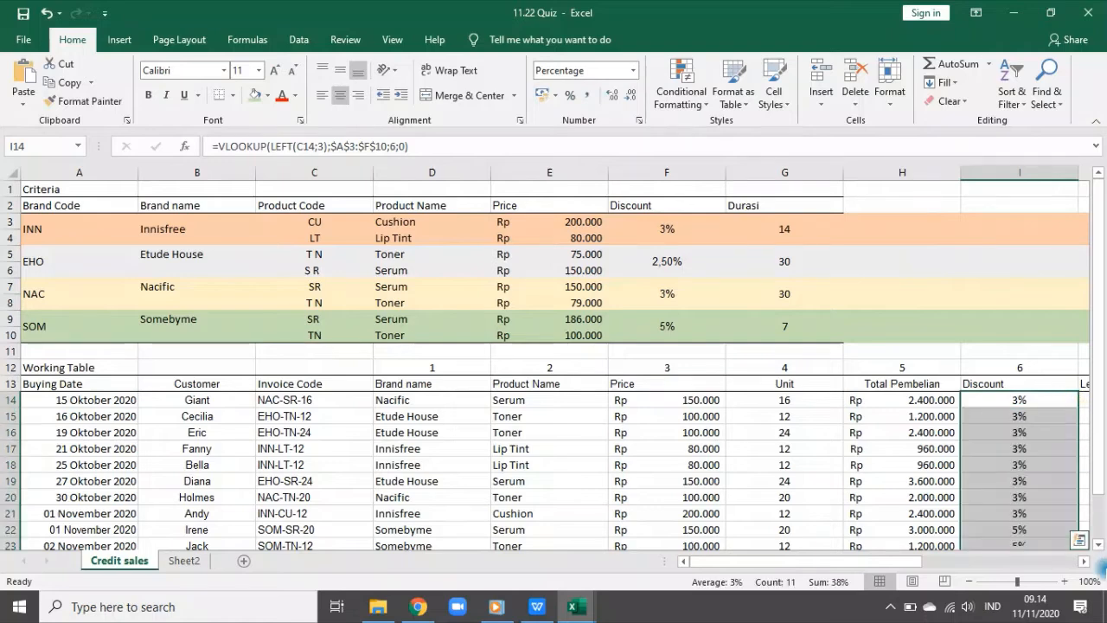
- Clear the Length of discount column from J14 down through J25 and return to J14
click(1083, 560)
click(1083, 561)
click(897, 398)
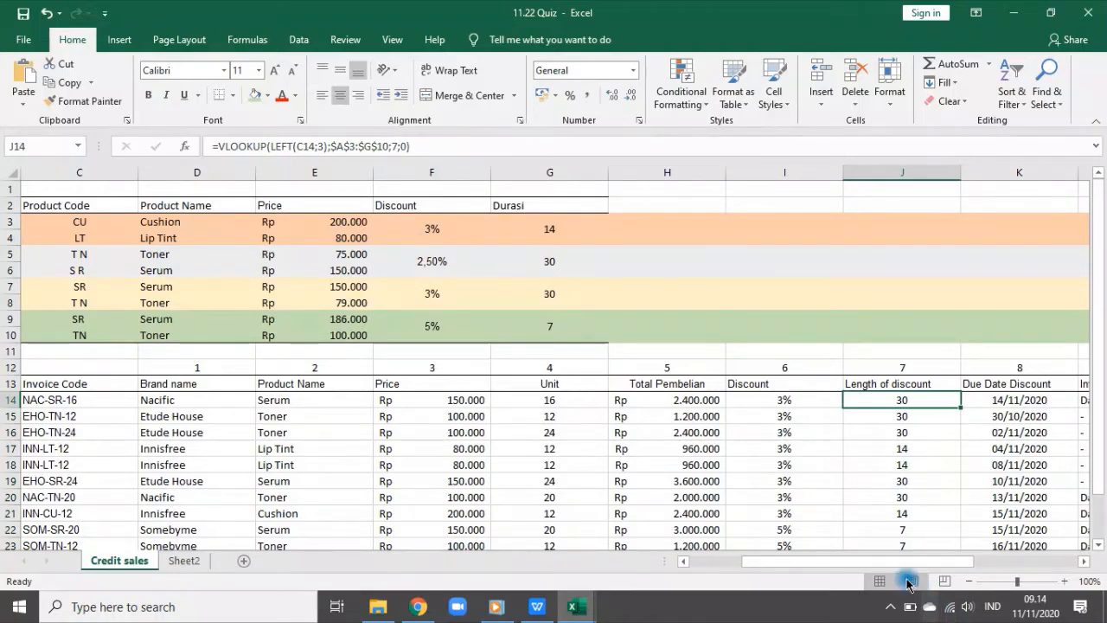
drag(889, 560, 848, 560)
scroll(1025, 477, down, 5)
shift+click(1023, 332)
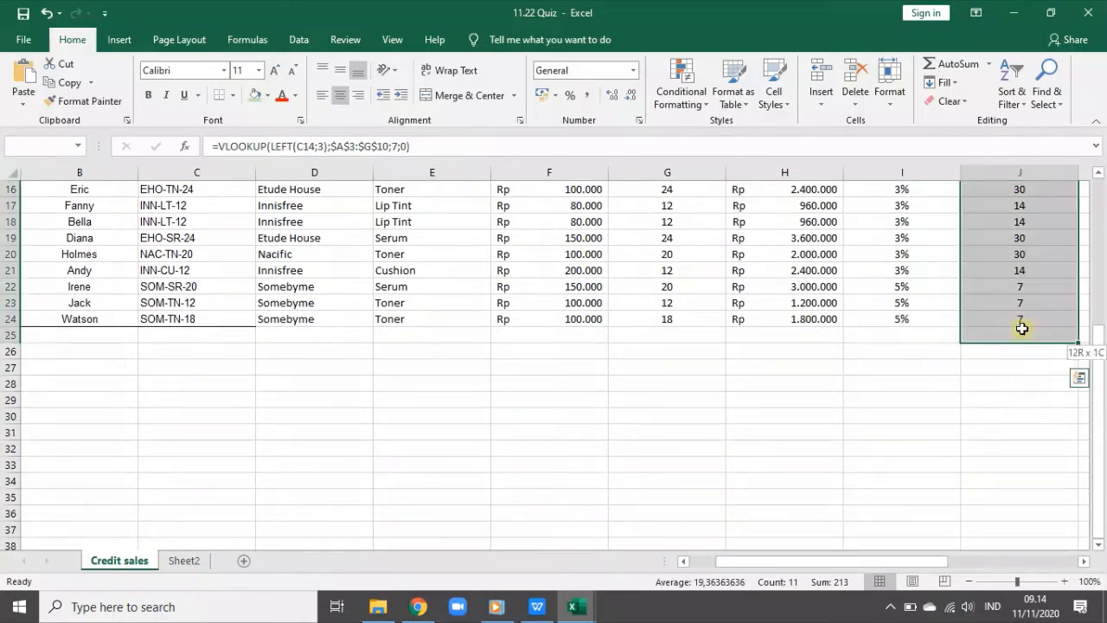
key(Delete)
scroll(1013, 356, up, 5)
click(1003, 399)
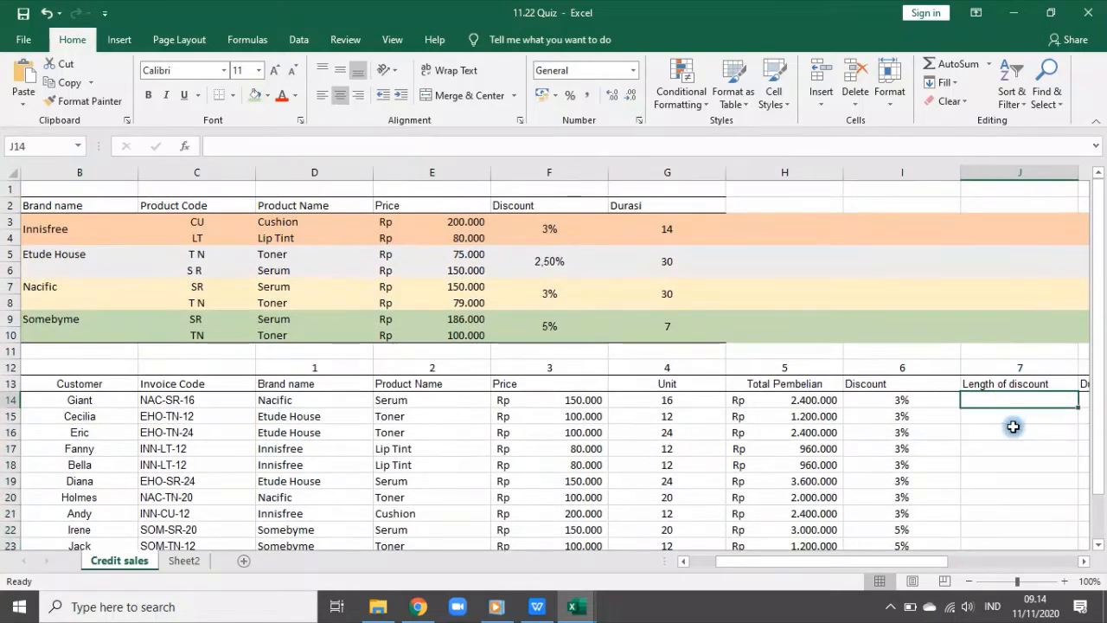
- Enter =LEFT(C14;3) in the Length of discount cell J14, without a third argument
text(=)
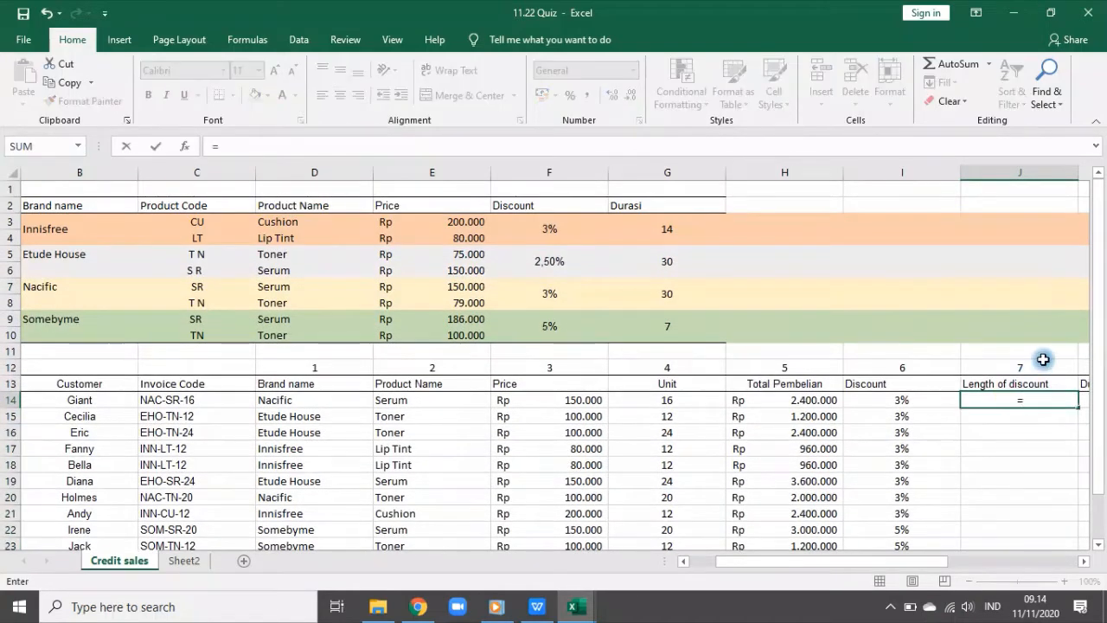
text(LEFT()
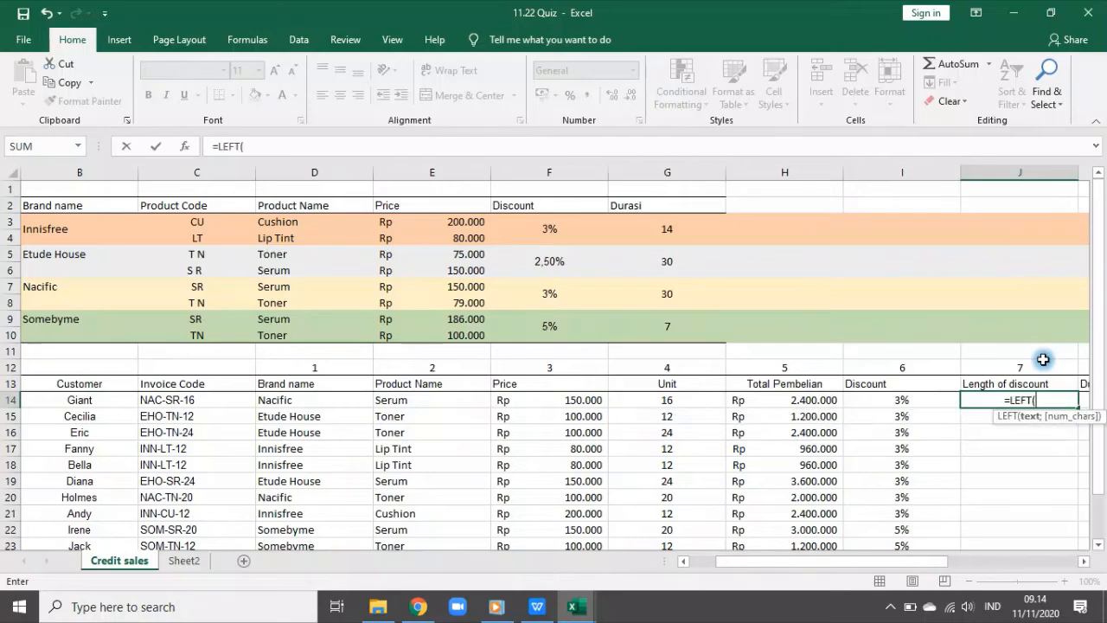
click(151, 398)
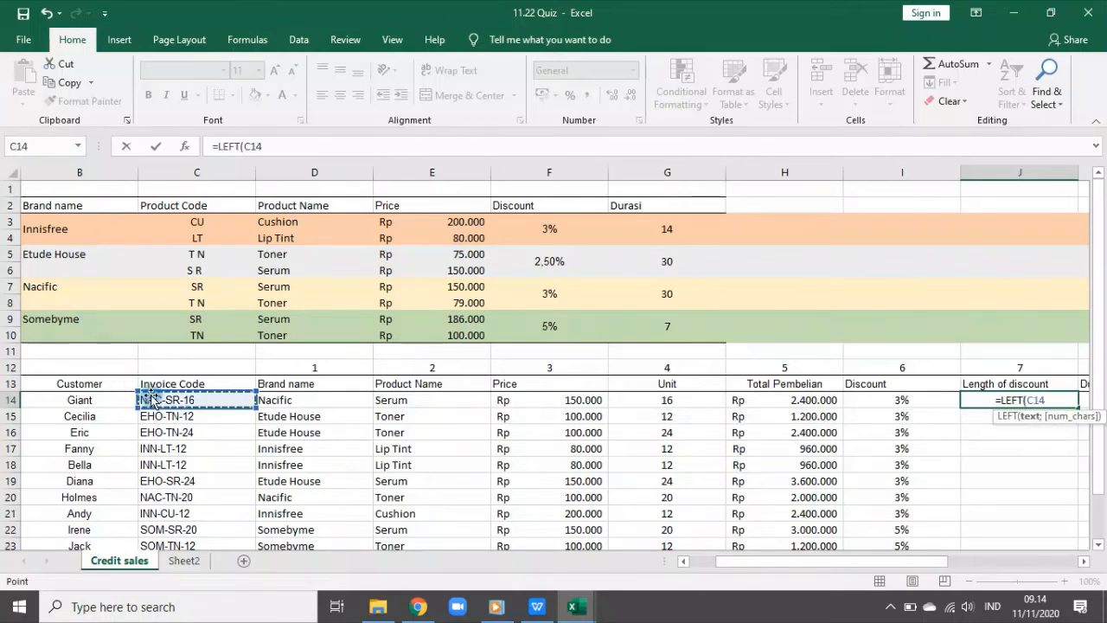
text(;3;0))
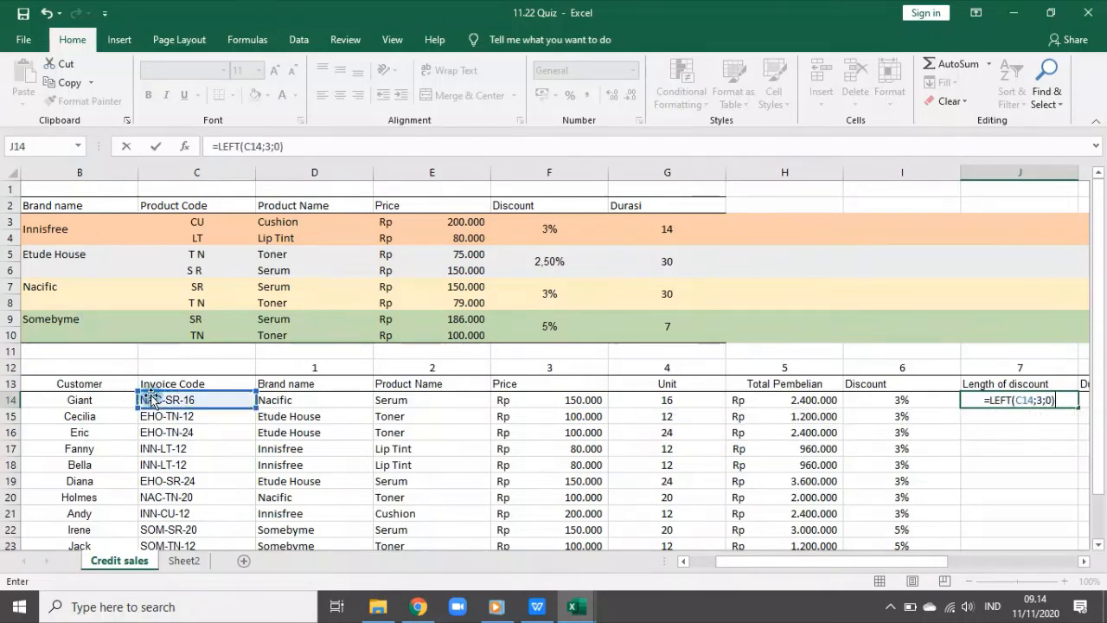
key(Return)
key(Return)
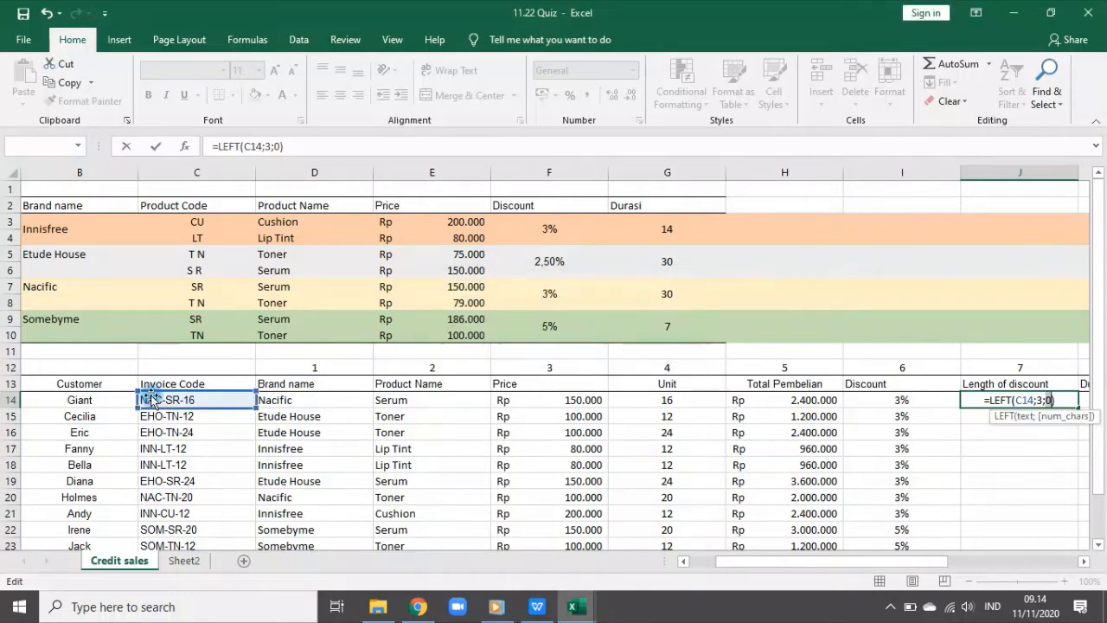
key(BackSpace)
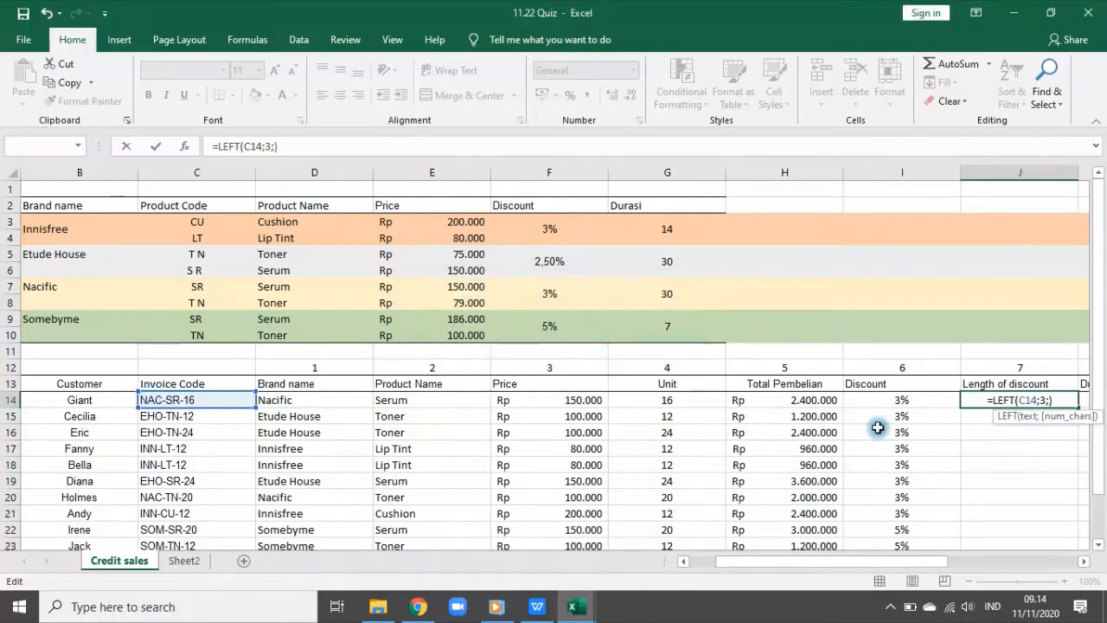
key(BackSpace)
key(Return)
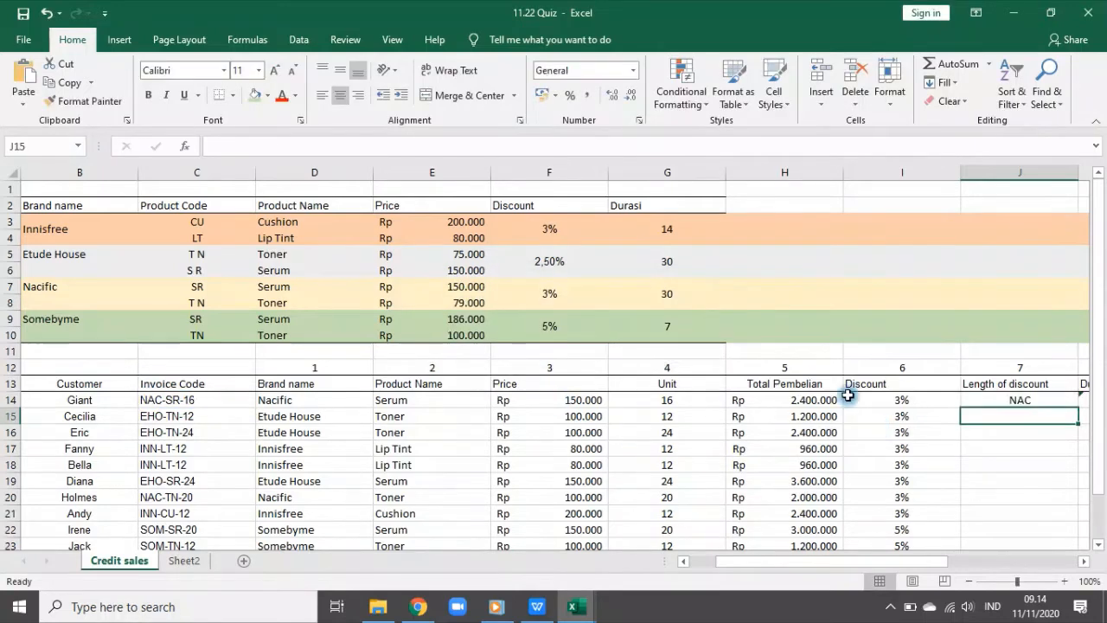
click(1048, 400)
click(221, 146)
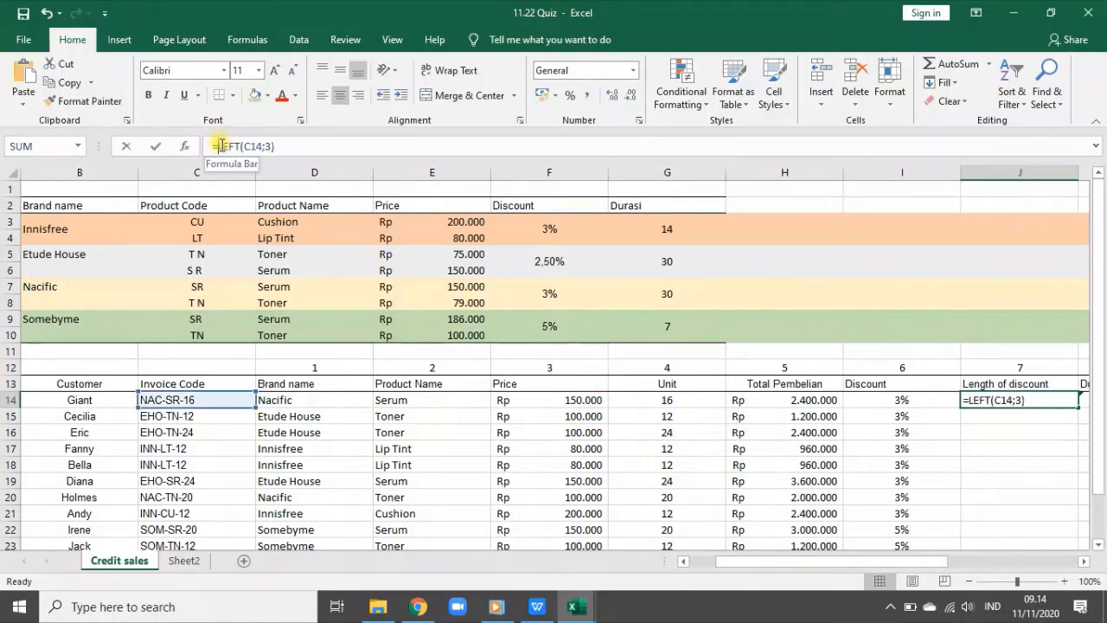
text(VLOOKUP()
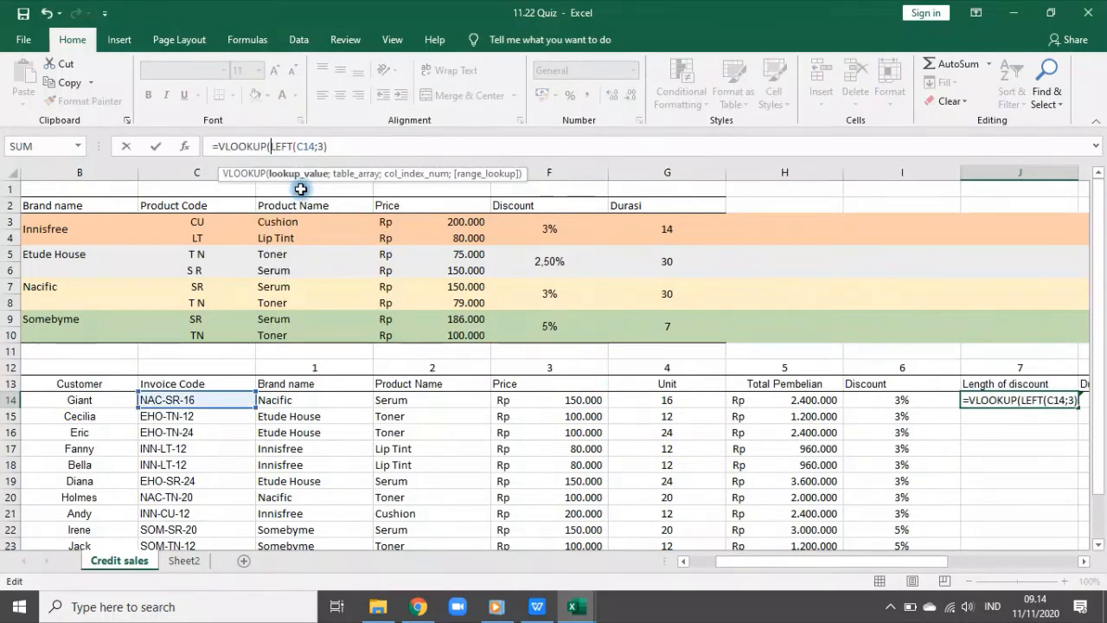
drag(719, 563, 640, 566)
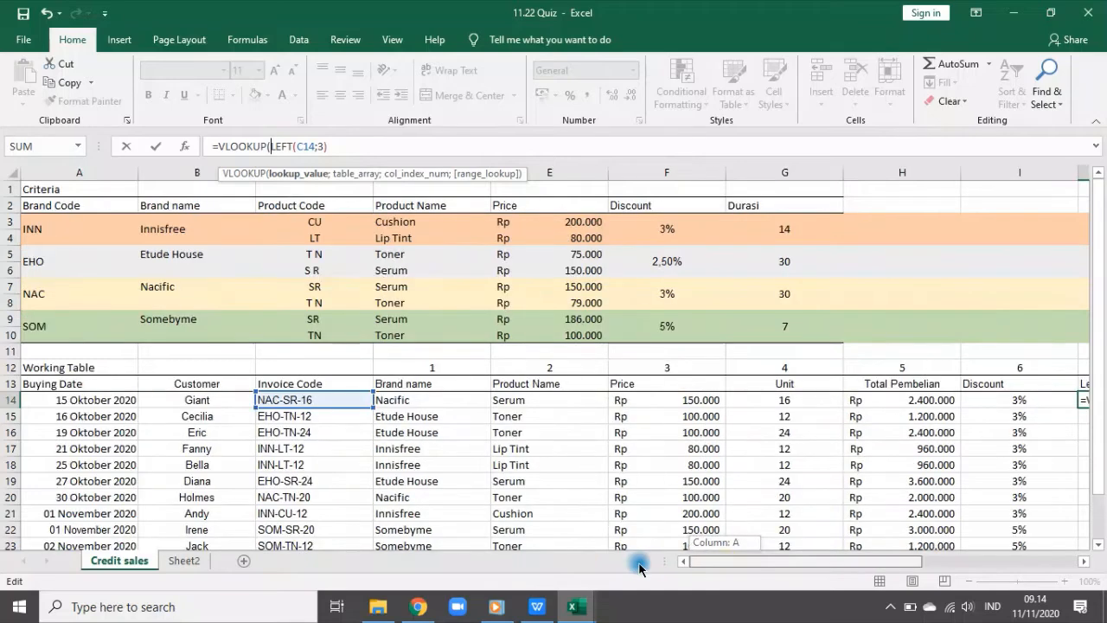
click(38, 220)
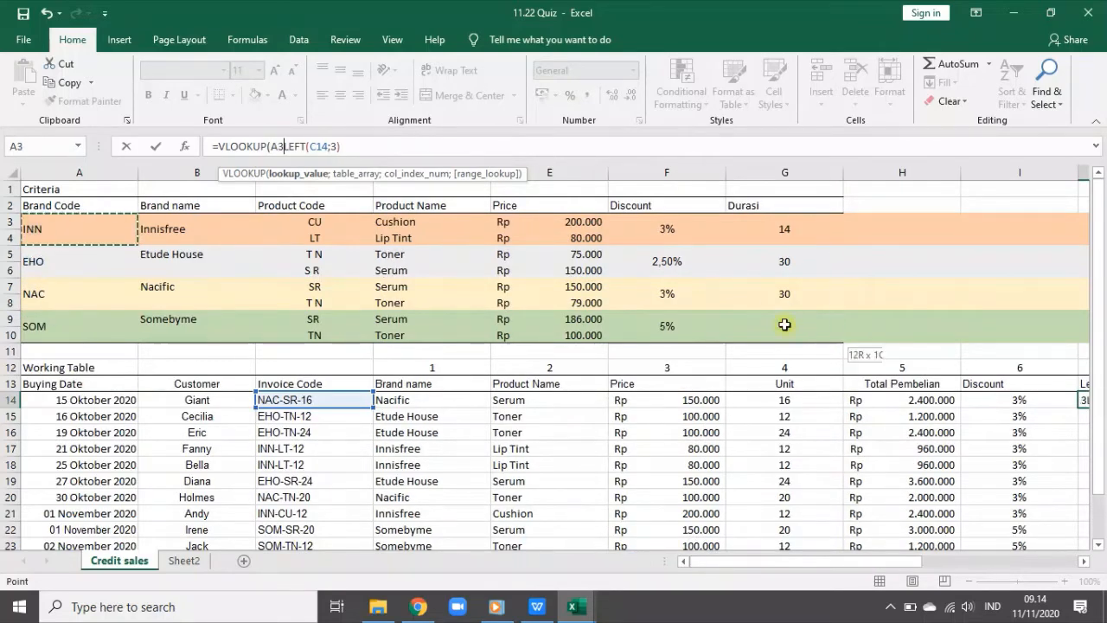
drag(785, 324, 782, 321)
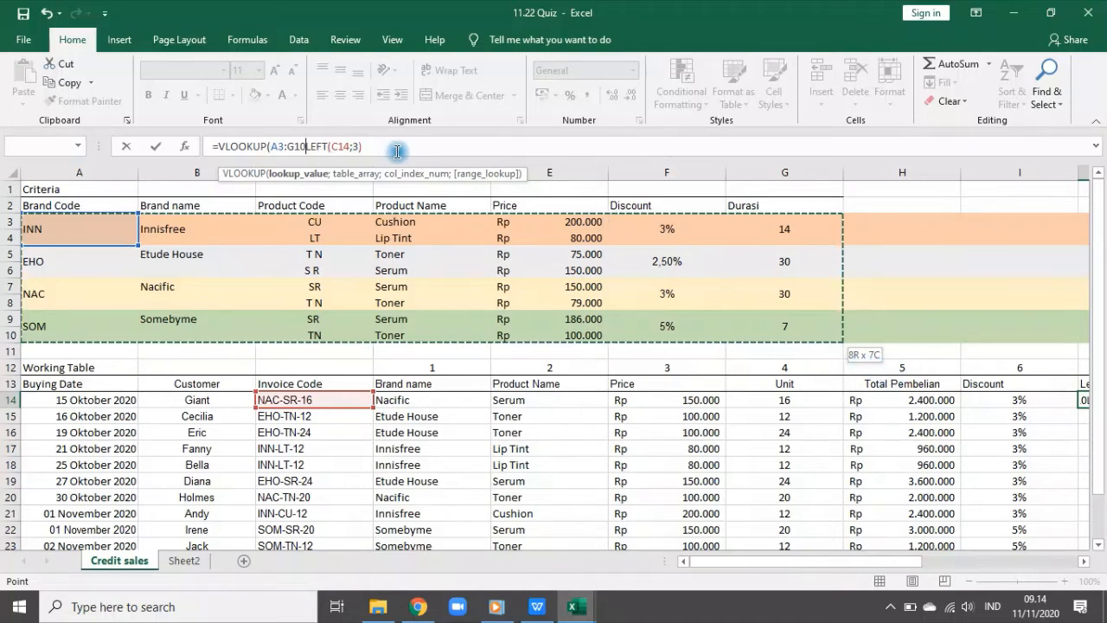
key(Escape)
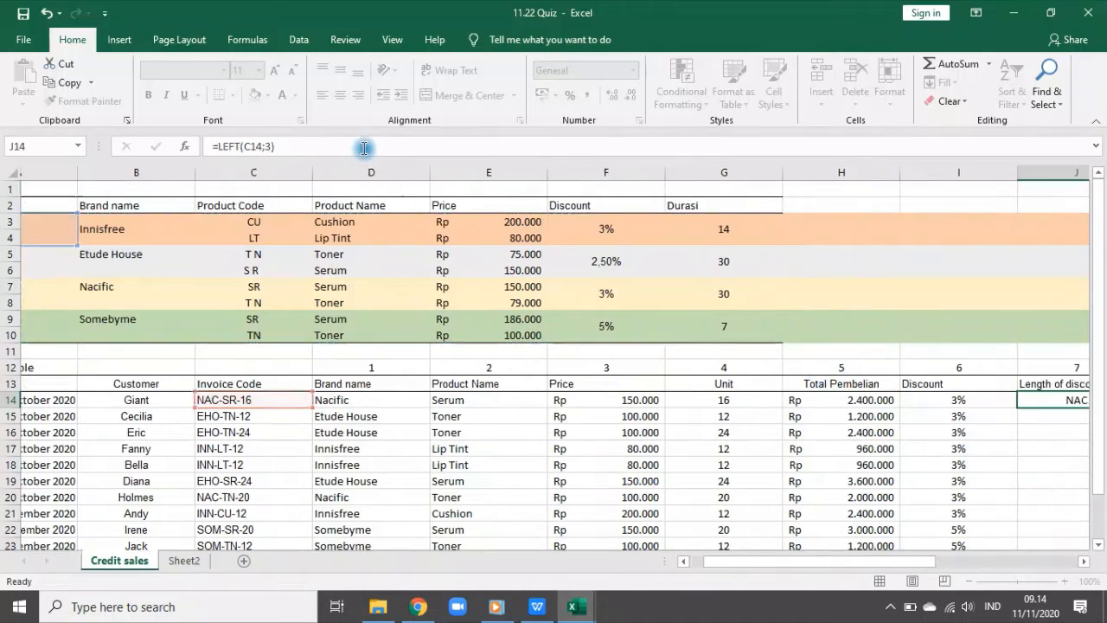
- Extend the Length of discount formula in J14 to =VLOOKUP(LEFT(C14;3);$A$3:$G$10;7;0)
click(295, 149)
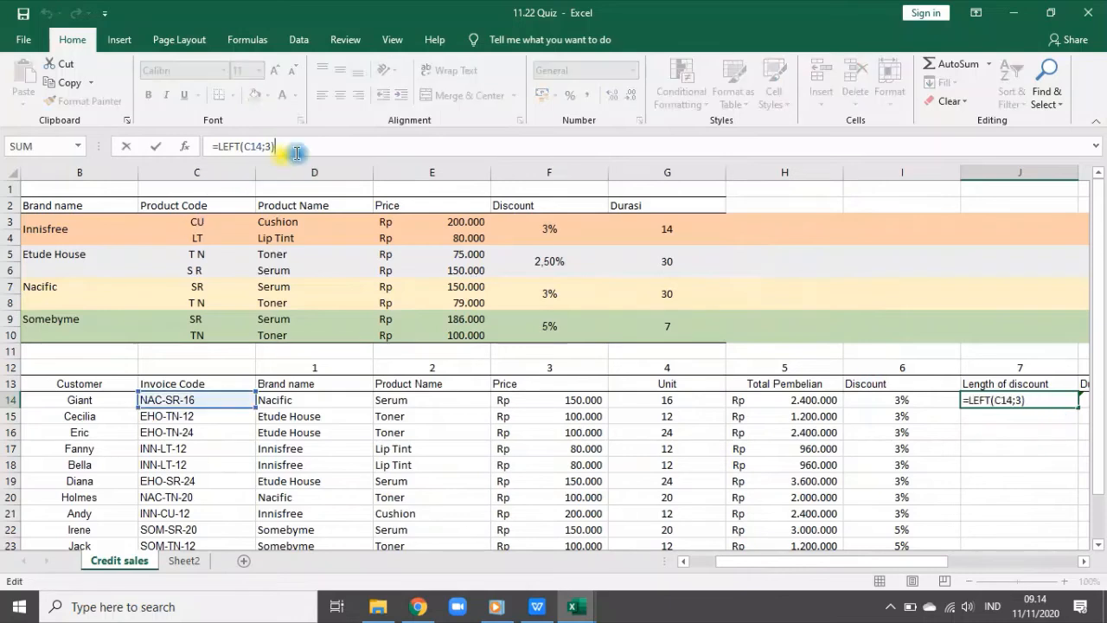
click(220, 151)
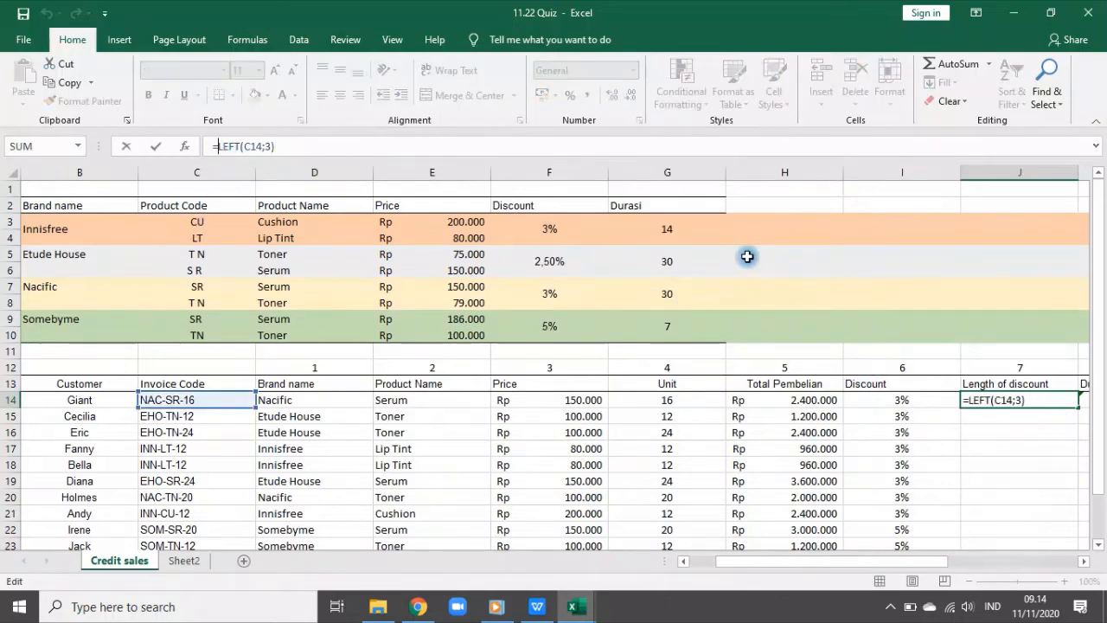
text(VLOOKUP(LEFT(C14)
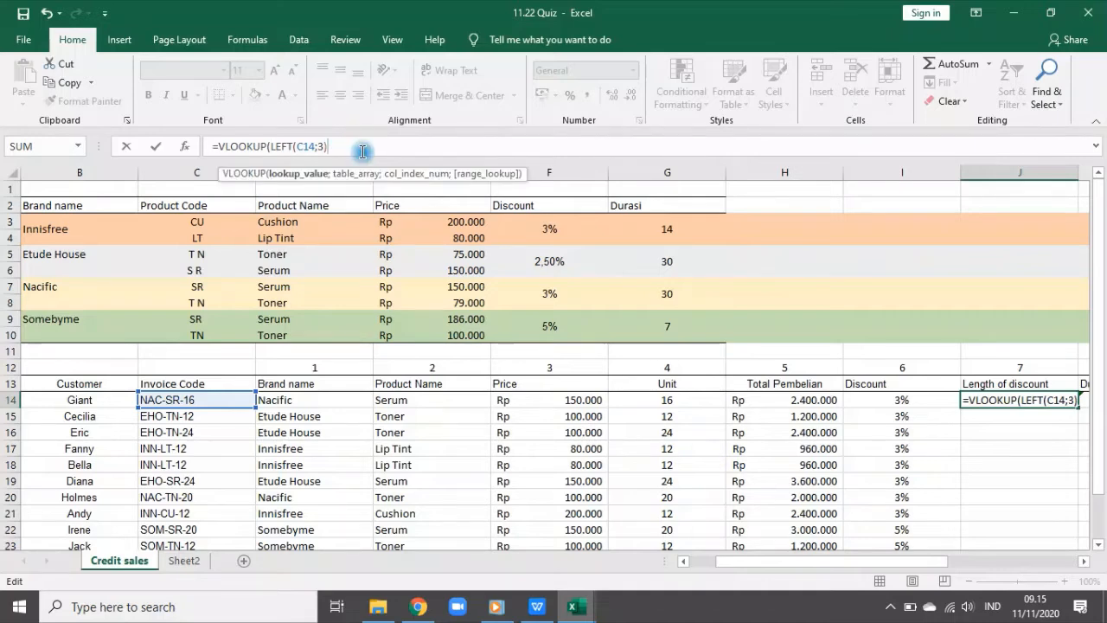
text(;)
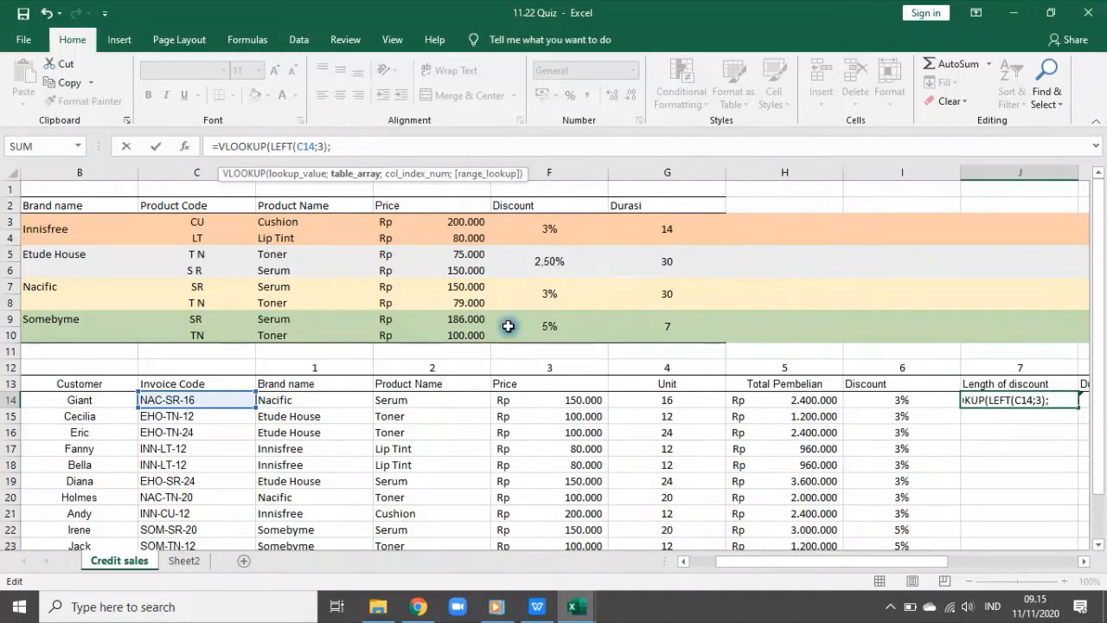
drag(728, 560, 687, 562)
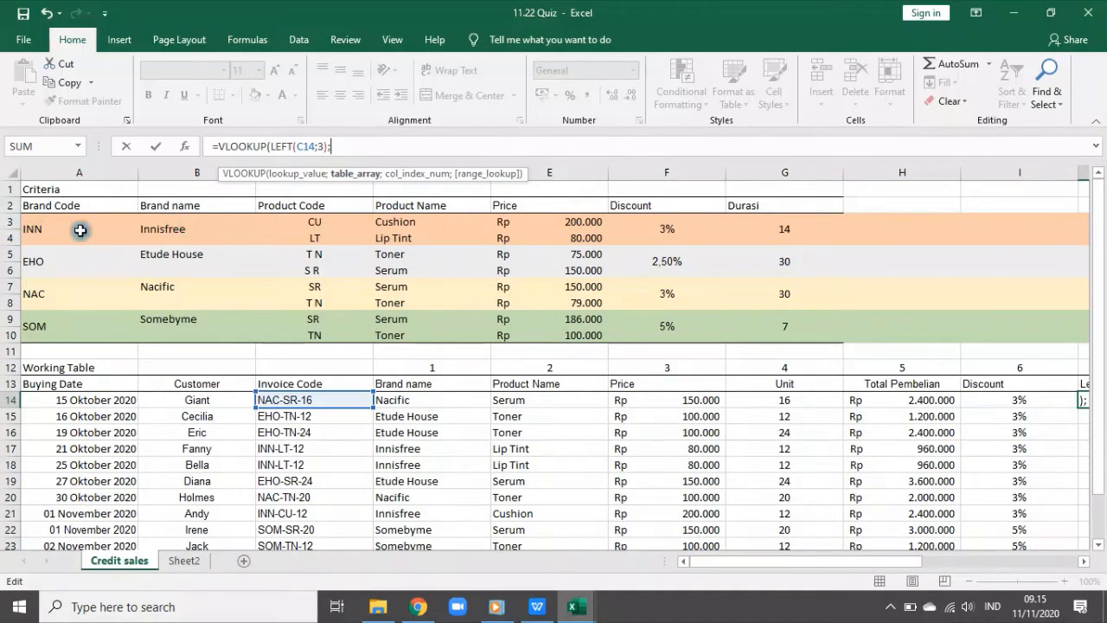
drag(50, 229, 789, 329)
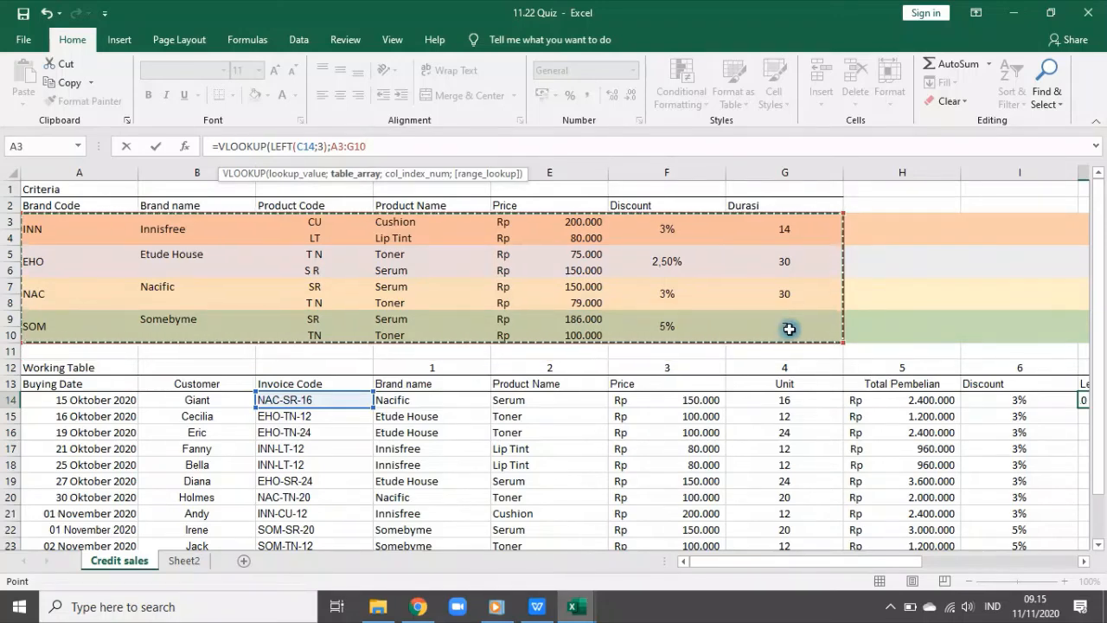
key(F4)
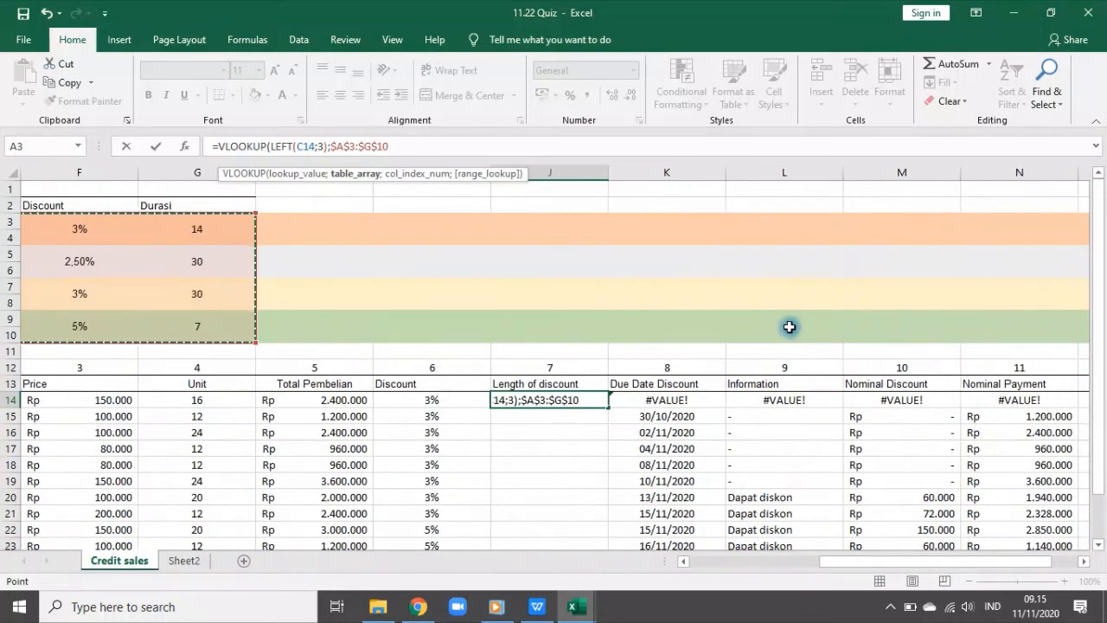
text(;)
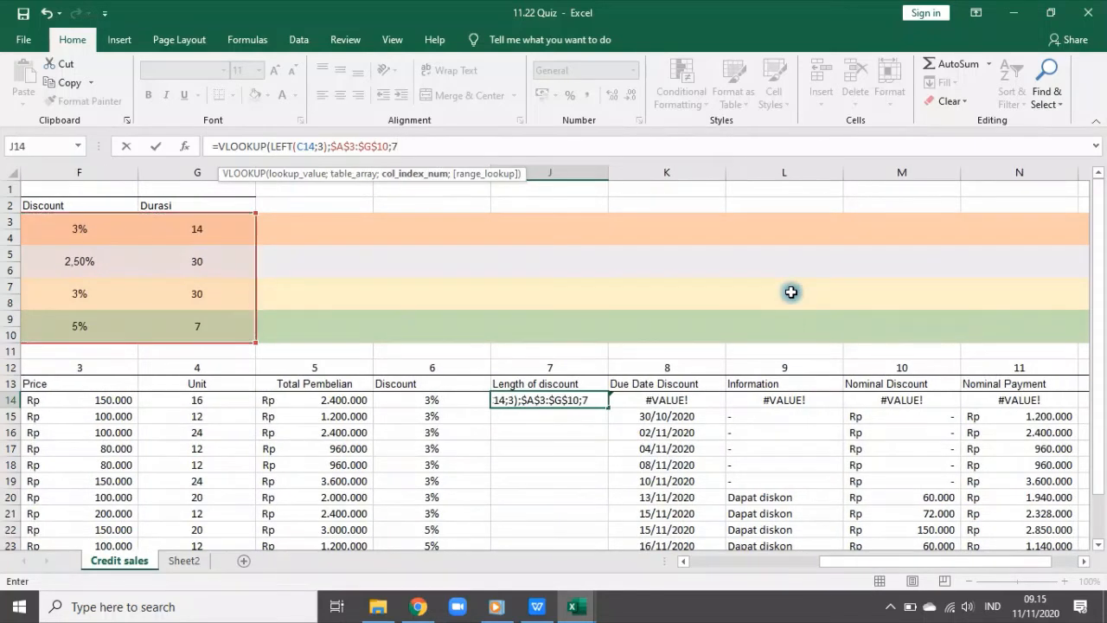
text(7;0))
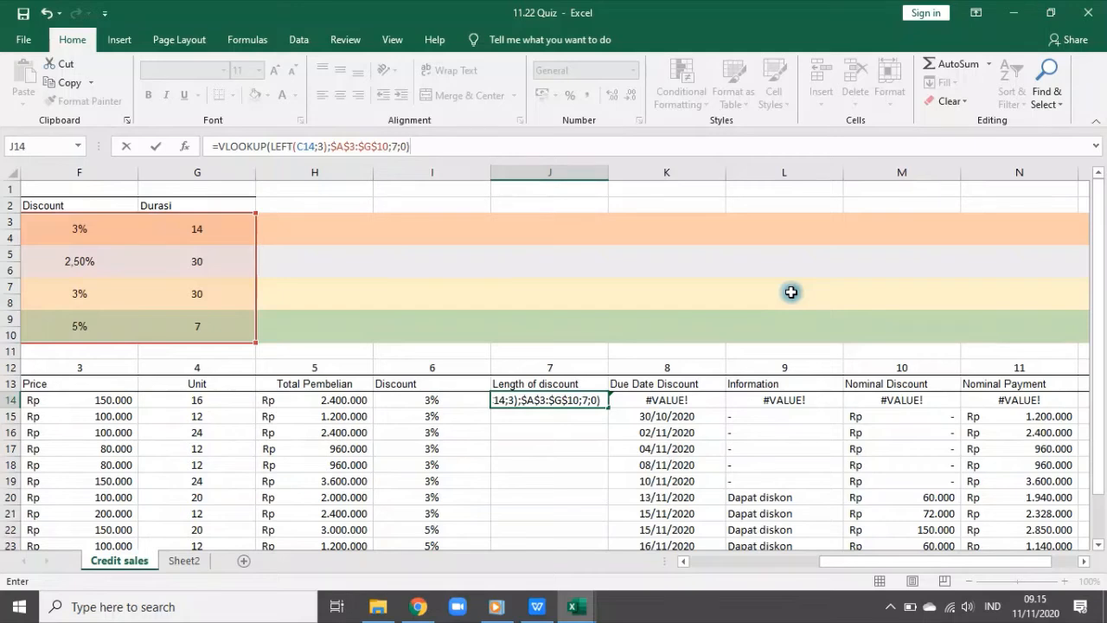
key(Return)
- Fill the J14 lookup formula down the Length of discount column to J24
click(569, 401)
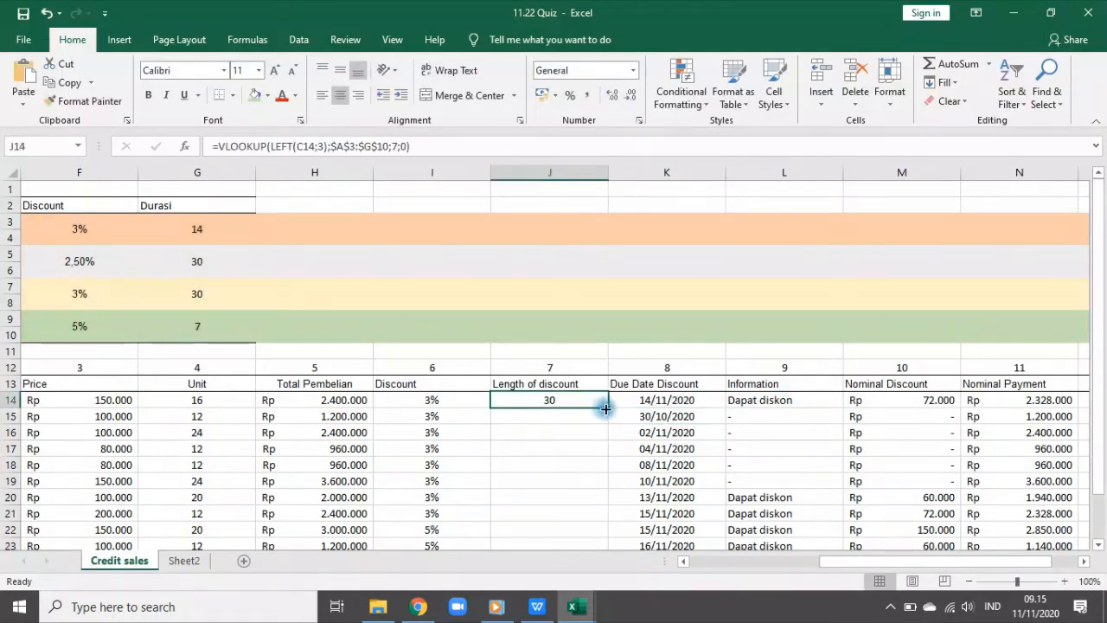
double_click(605, 408)
scroll(606, 372, down, 3)
scroll(605, 413, up, 1)
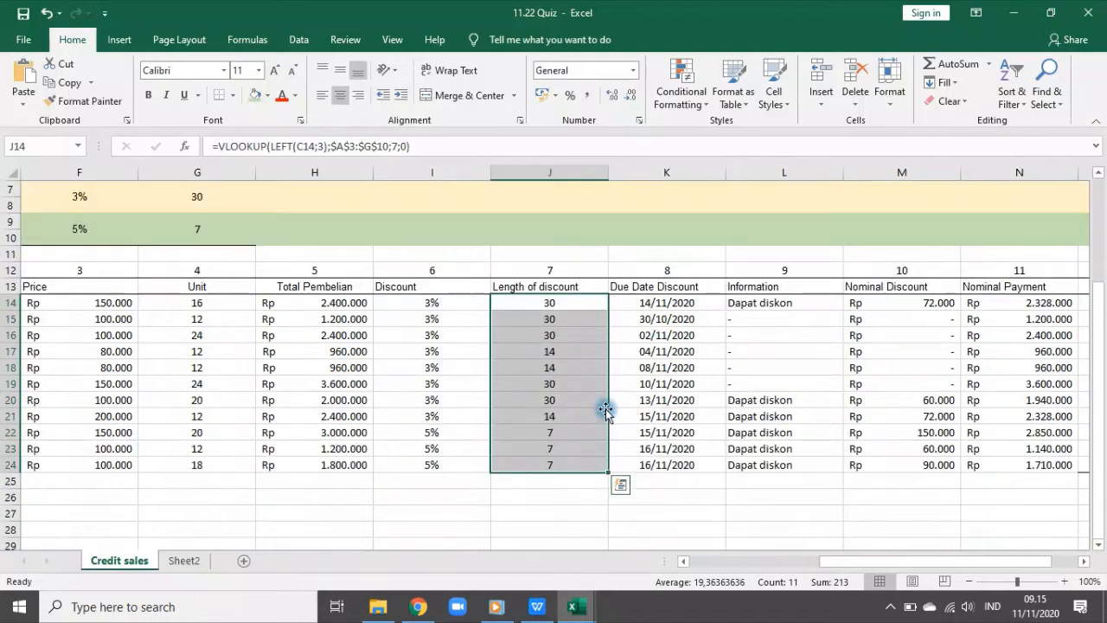
- Review the existing Due Date Discount formula in K14 and the Buying Date and Length of discount cells it references
click(649, 301)
scroll(650, 331, up, 2)
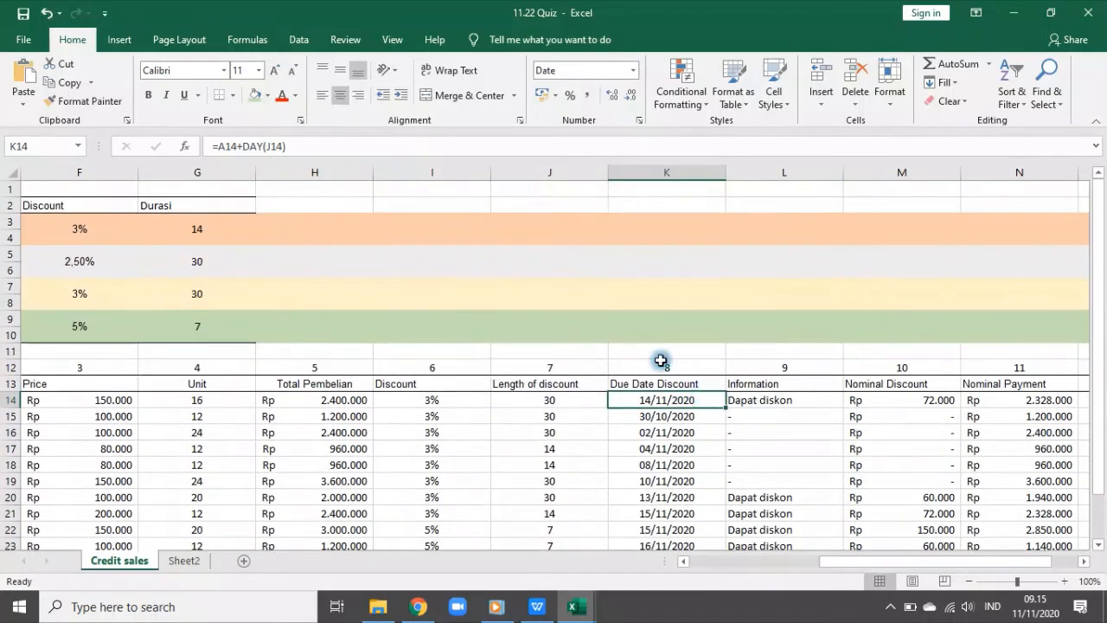
click(353, 153)
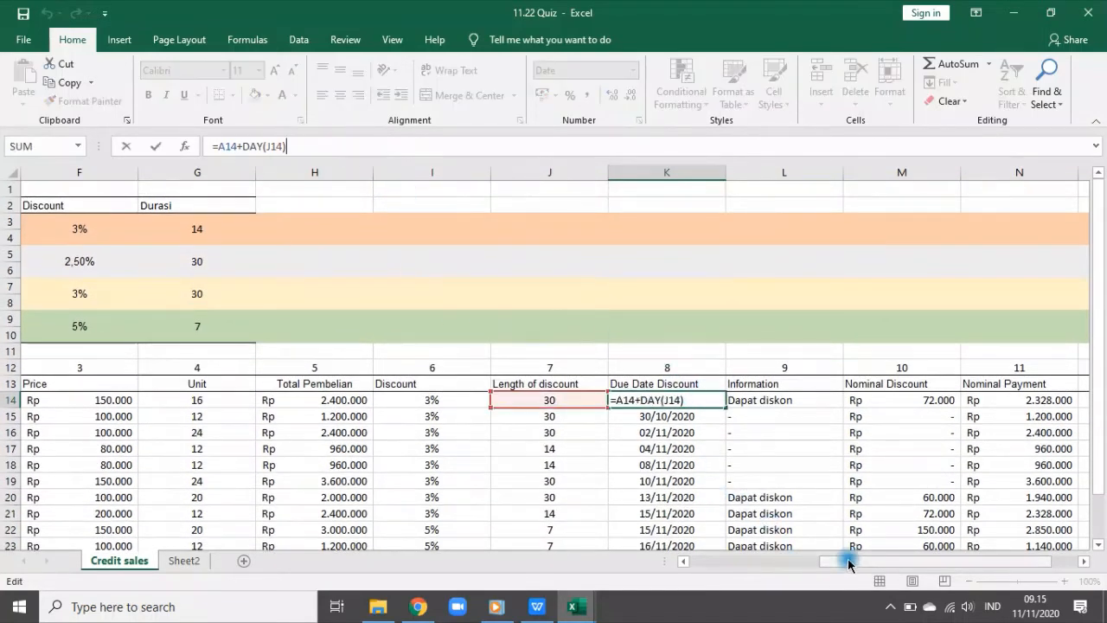
drag(848, 558, 649, 566)
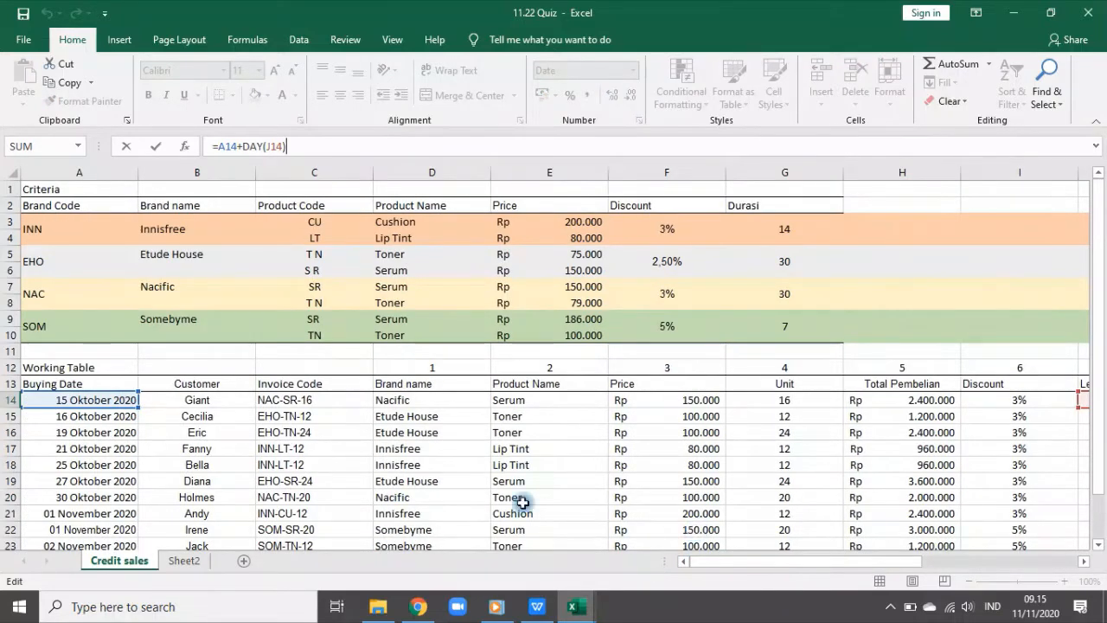
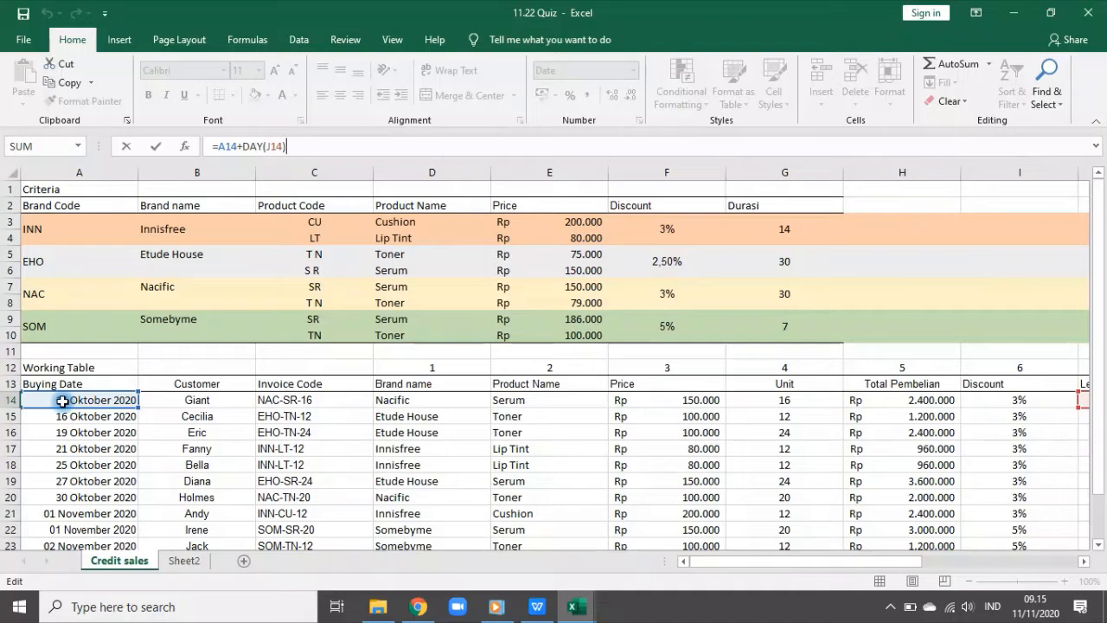
key(ctrl+Return)
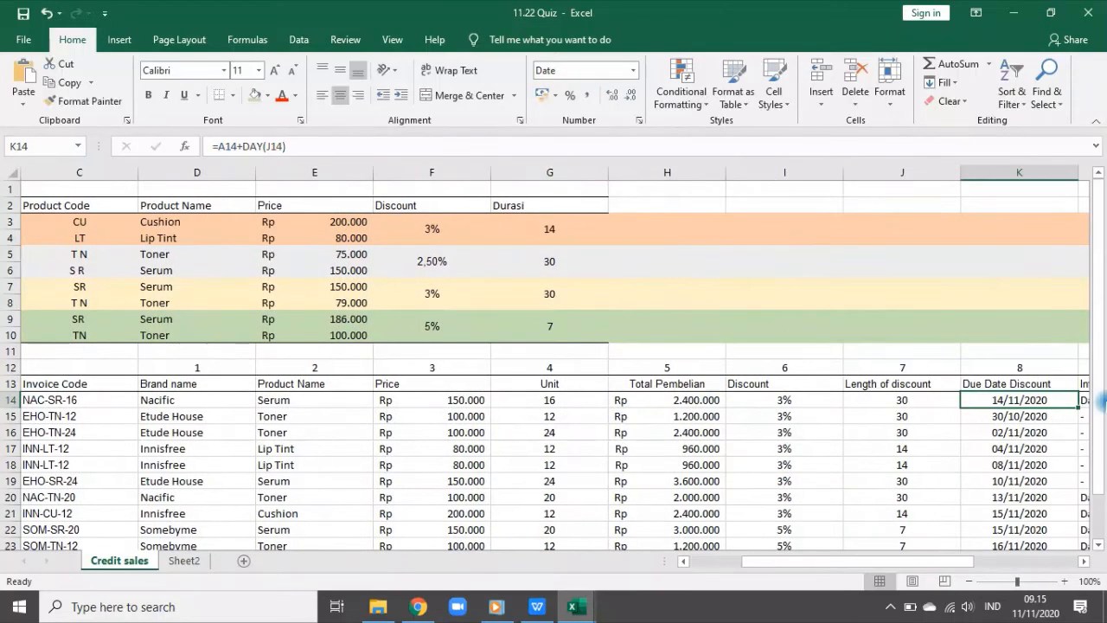
scroll(1054, 447, down, 2)
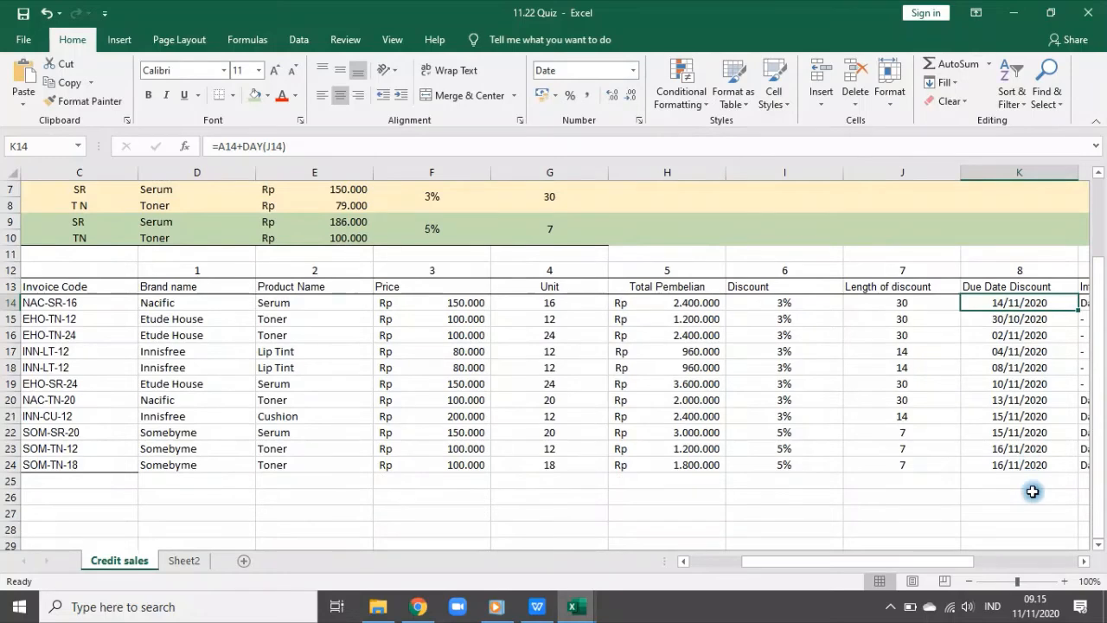
scroll(1030, 488, up, 2)
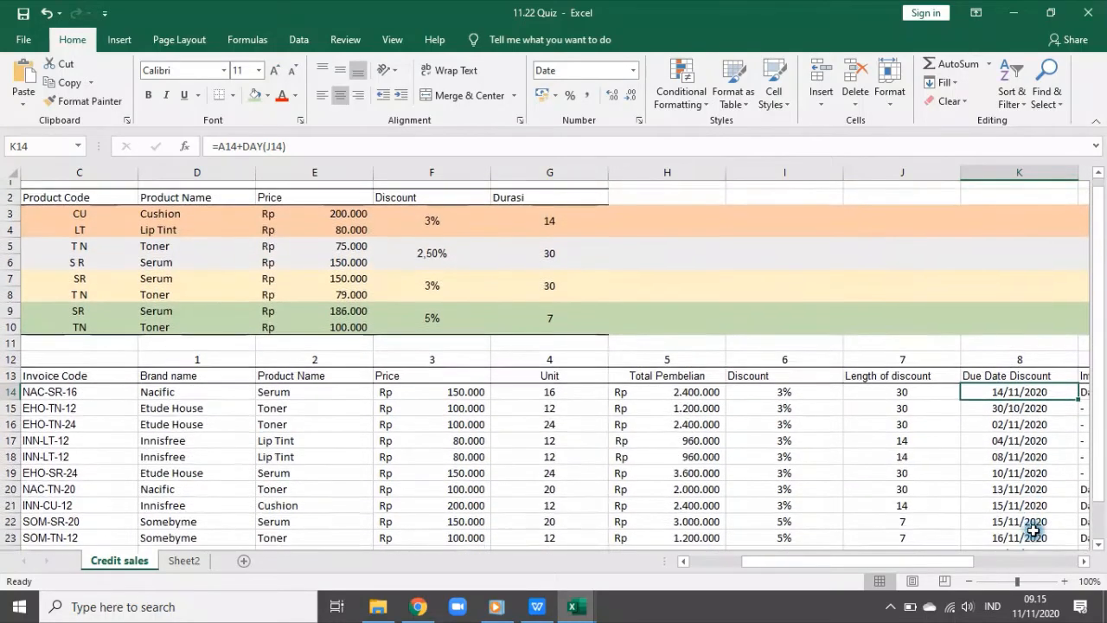
- Clear the Due Date Discount column from K14 down past the last row of the working table
scroll(1032, 518, down, 3)
shift+click(1009, 480)
key(Delete)
scroll(1009, 480, up, 3)
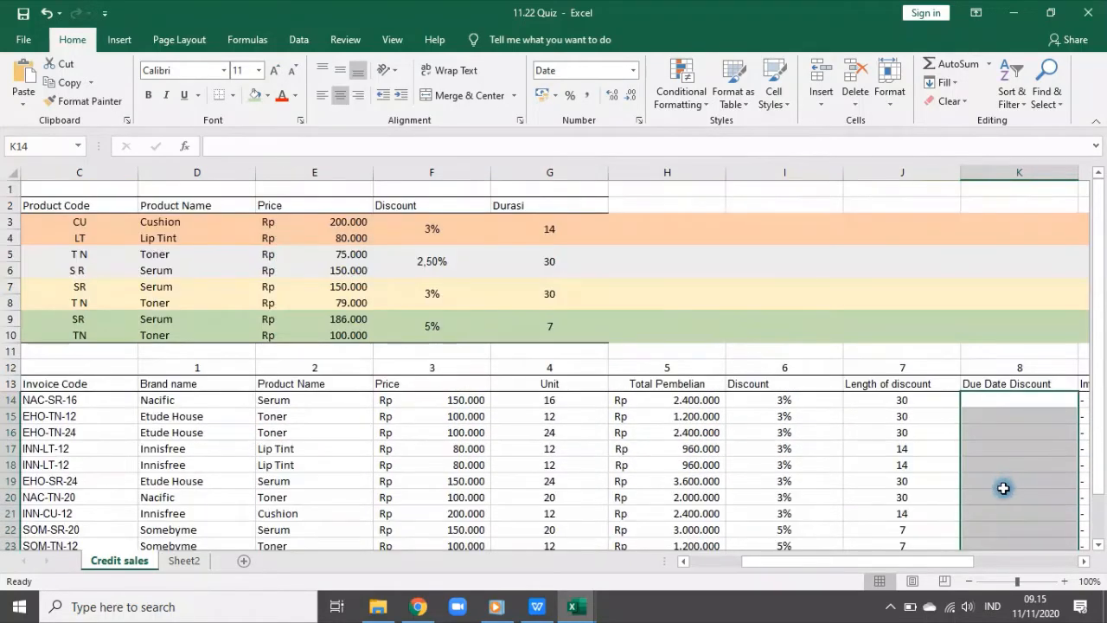
- Enter =A14+J14 in K14 to add the Length of discount to the Buying Date
text(=)
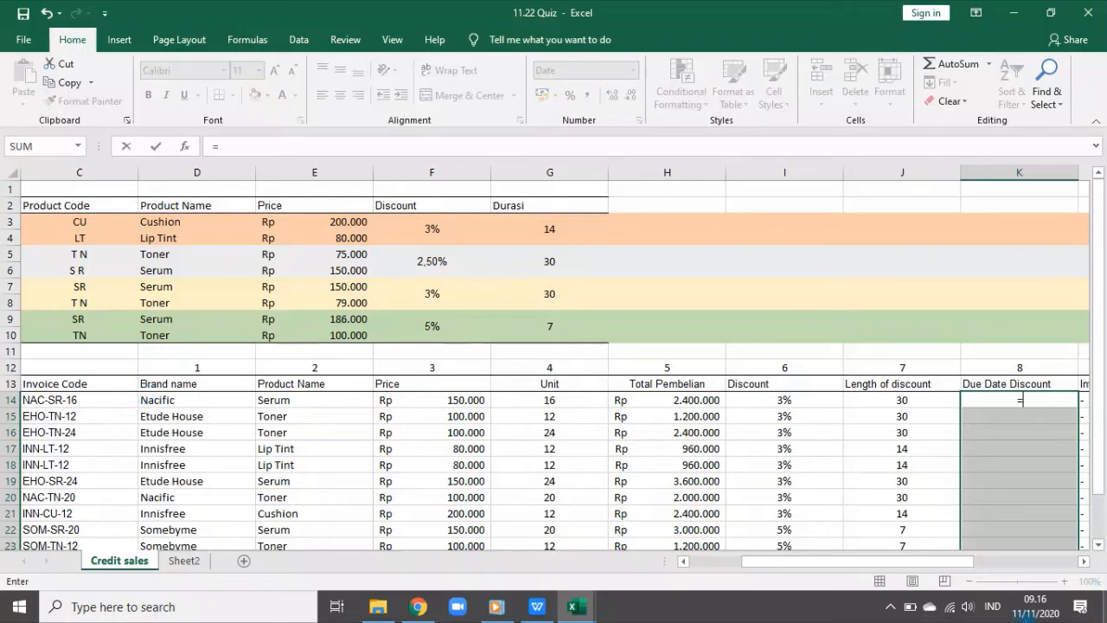
drag(889, 563, 577, 564)
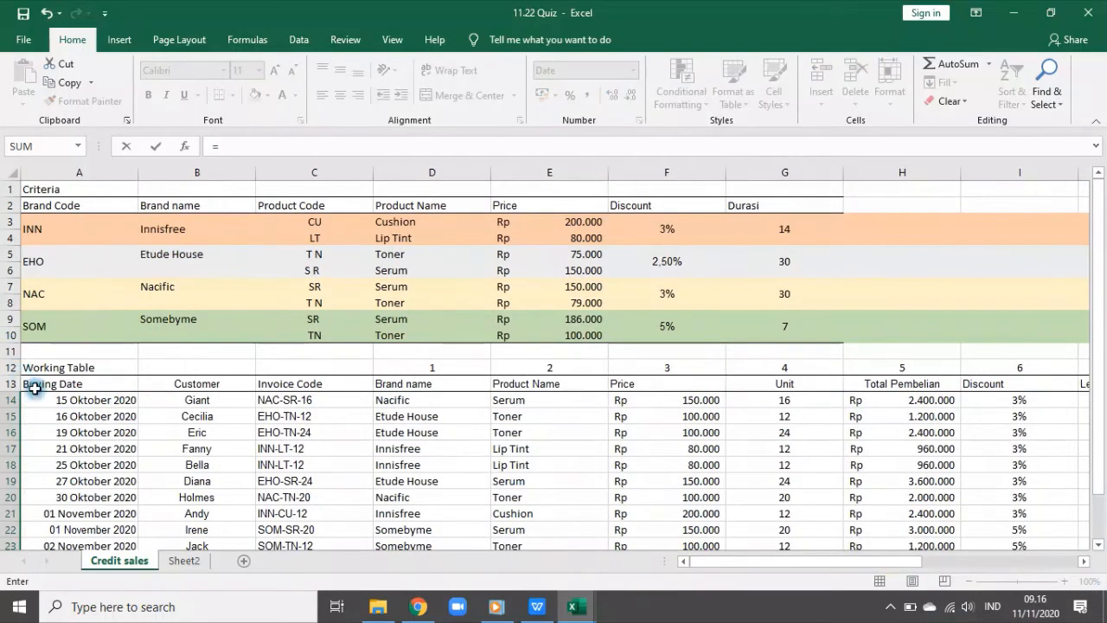
click(87, 400)
text(+)
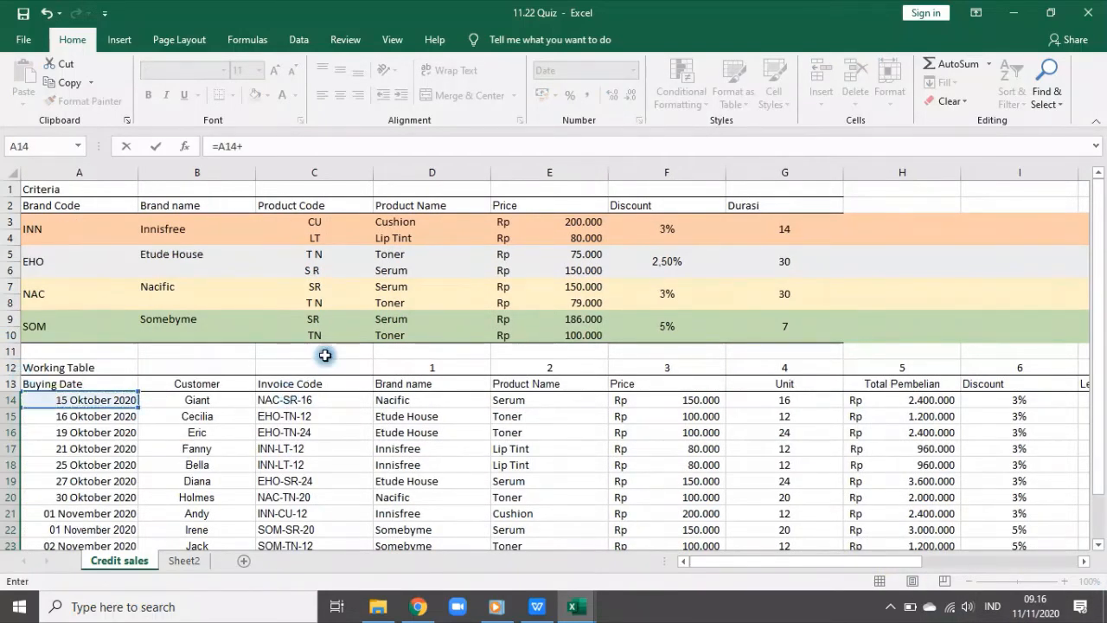
drag(717, 562, 859, 562)
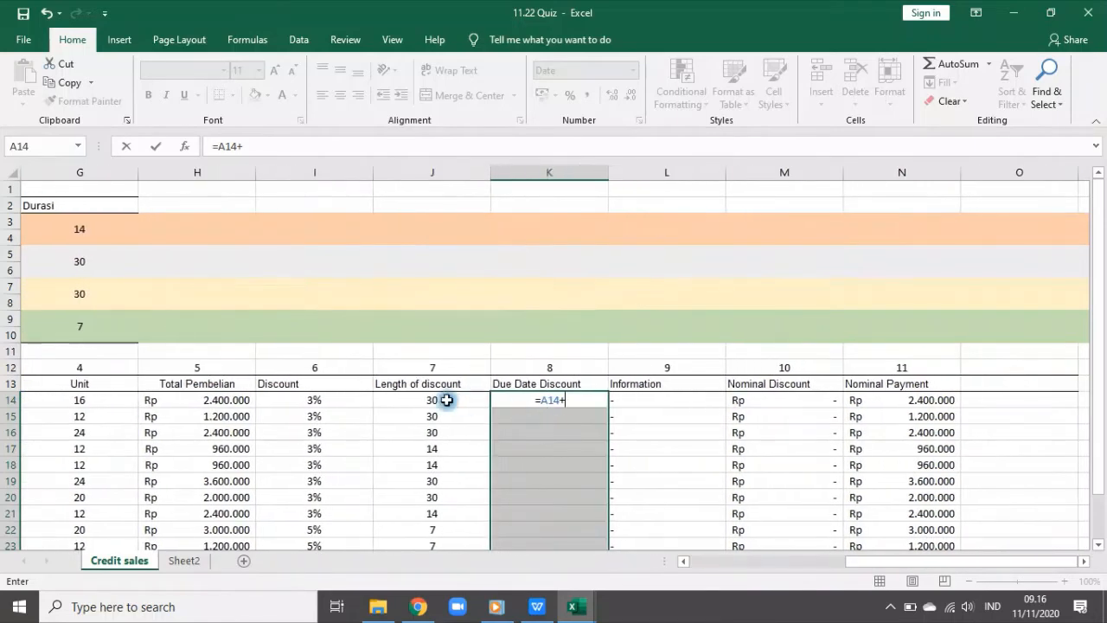
click(444, 402)
text(3)
key(BackSpace)
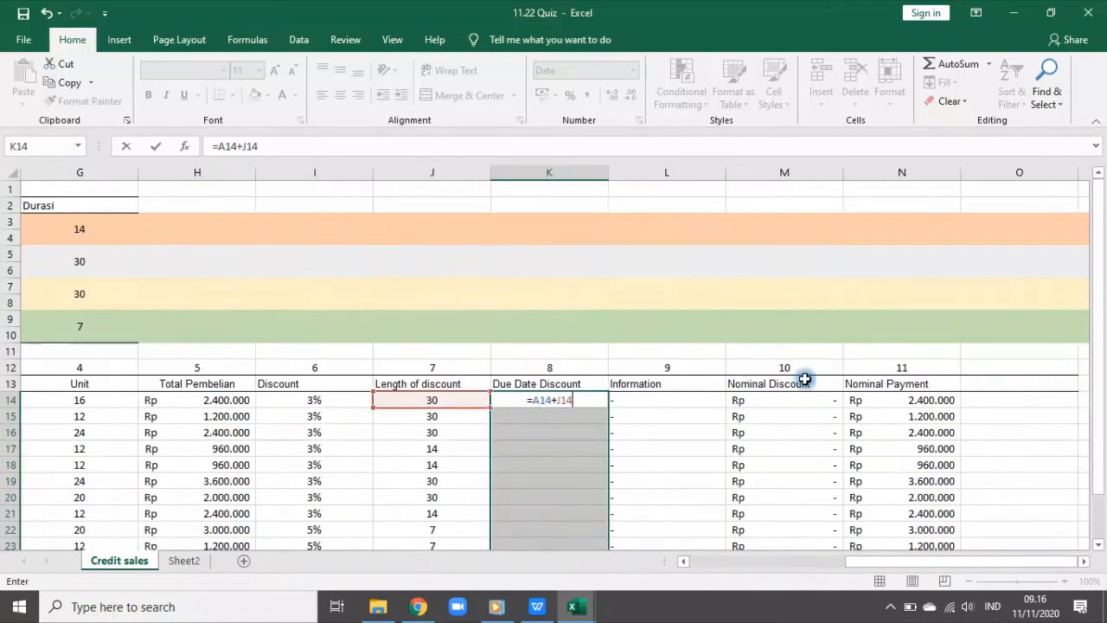
key(Return)
key(Return)
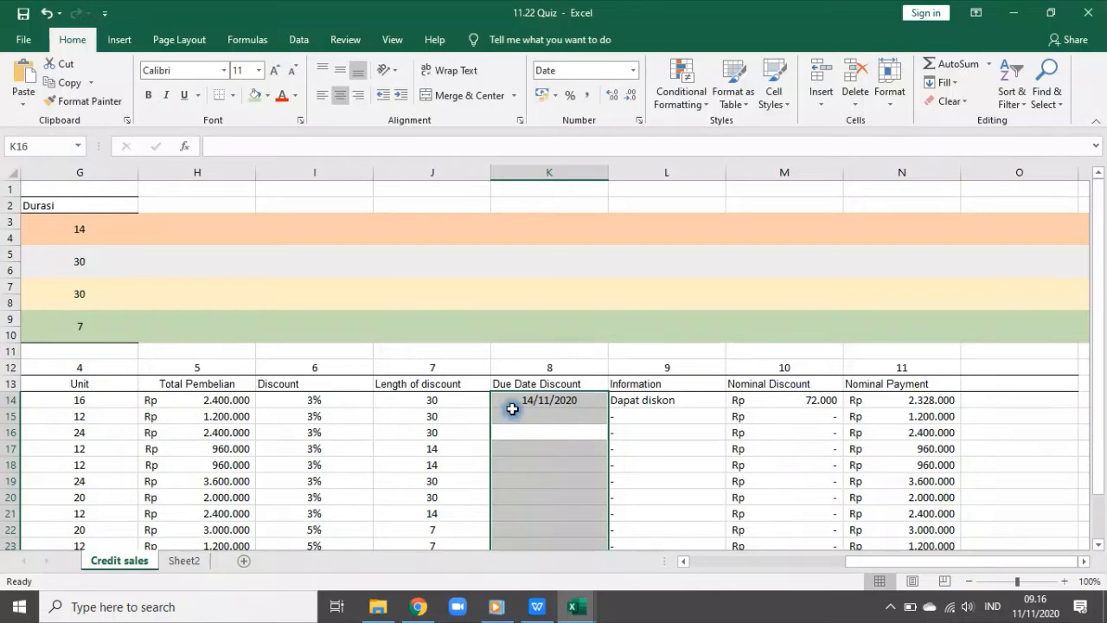
- Format K14 as a date of the type 14 Maret 2012 with the Indonesian locale
click(511, 410)
click(509, 397)
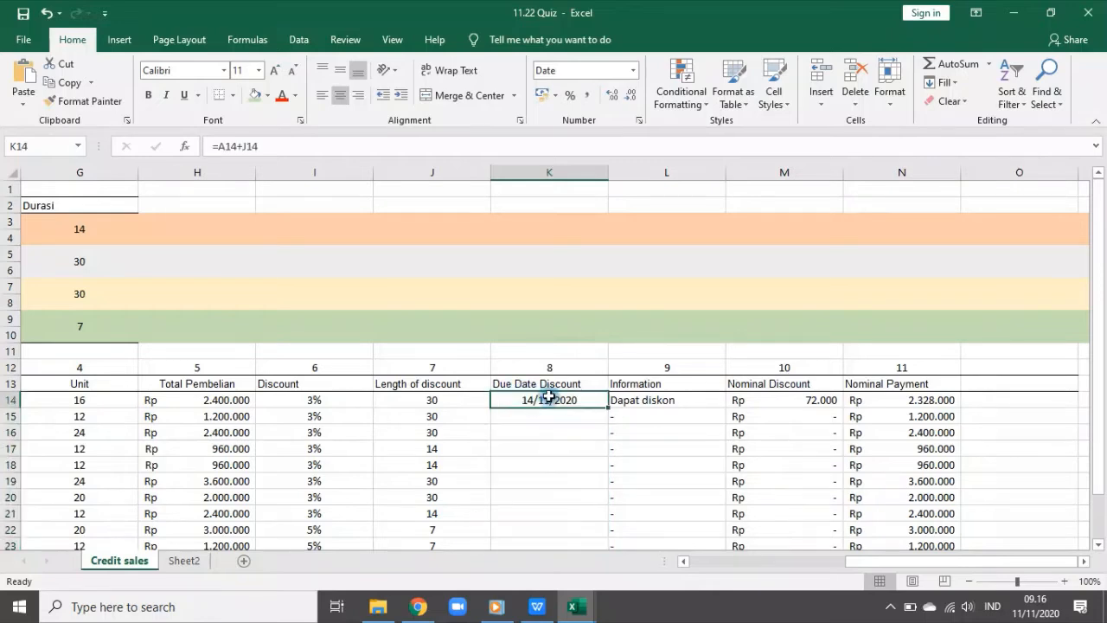
click(633, 70)
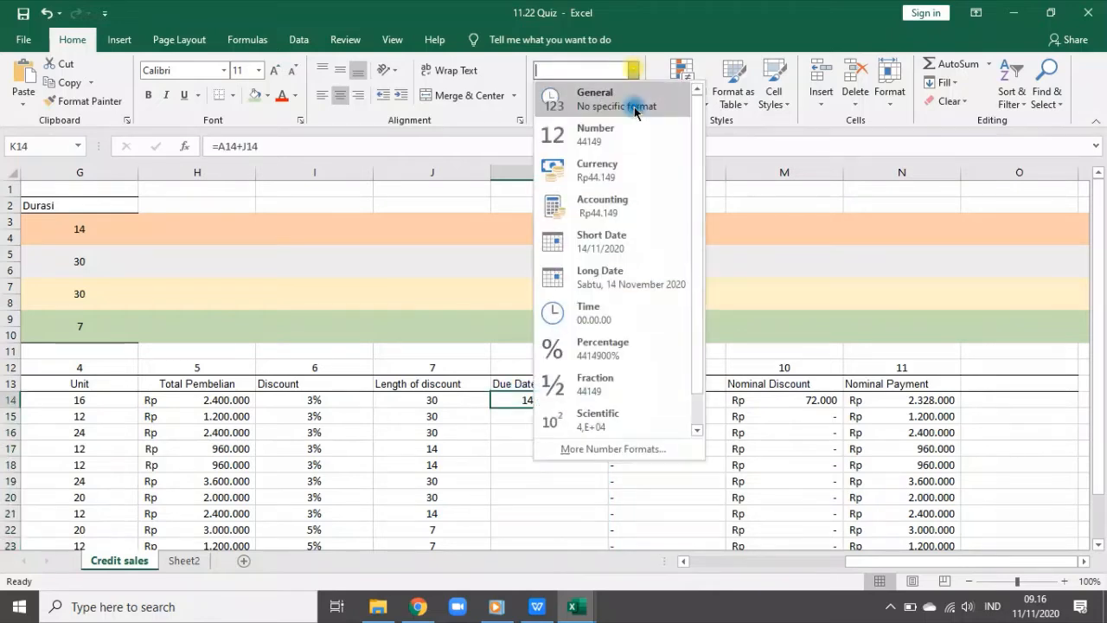
click(605, 449)
click(726, 316)
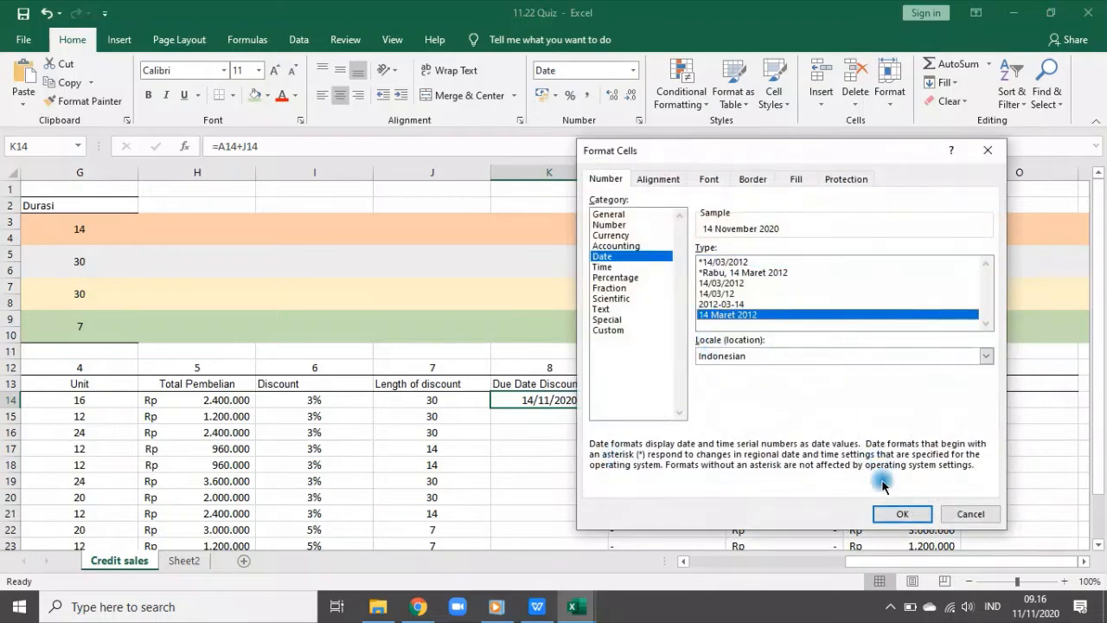
click(902, 513)
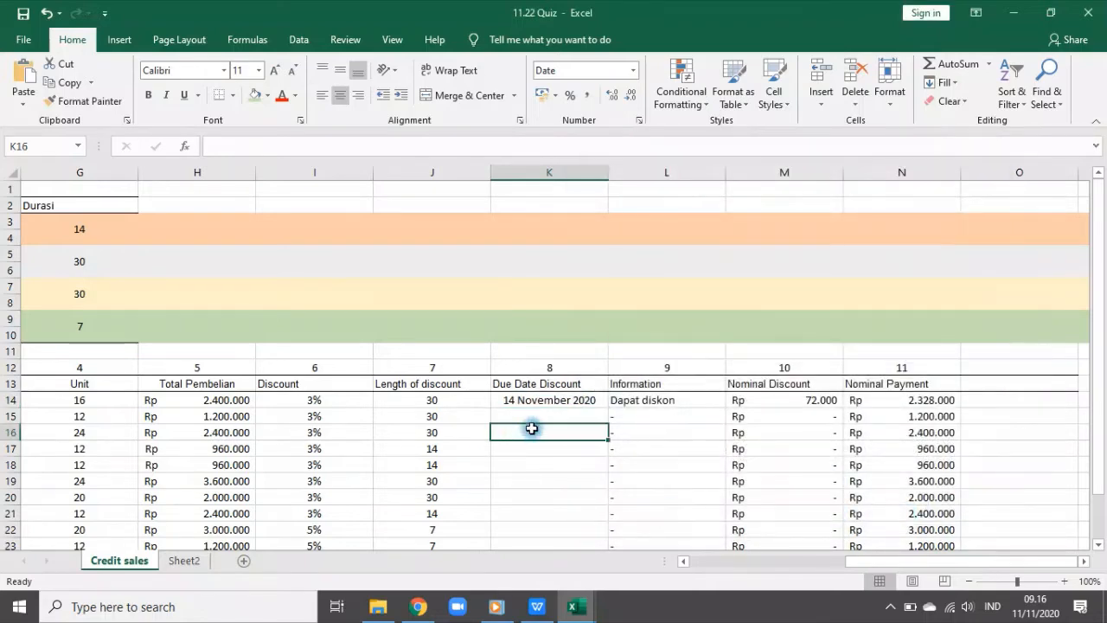
- Check the K14 due date formula against the Buying Date in A14 and the Length of discount in J14
drag(856, 560, 702, 560)
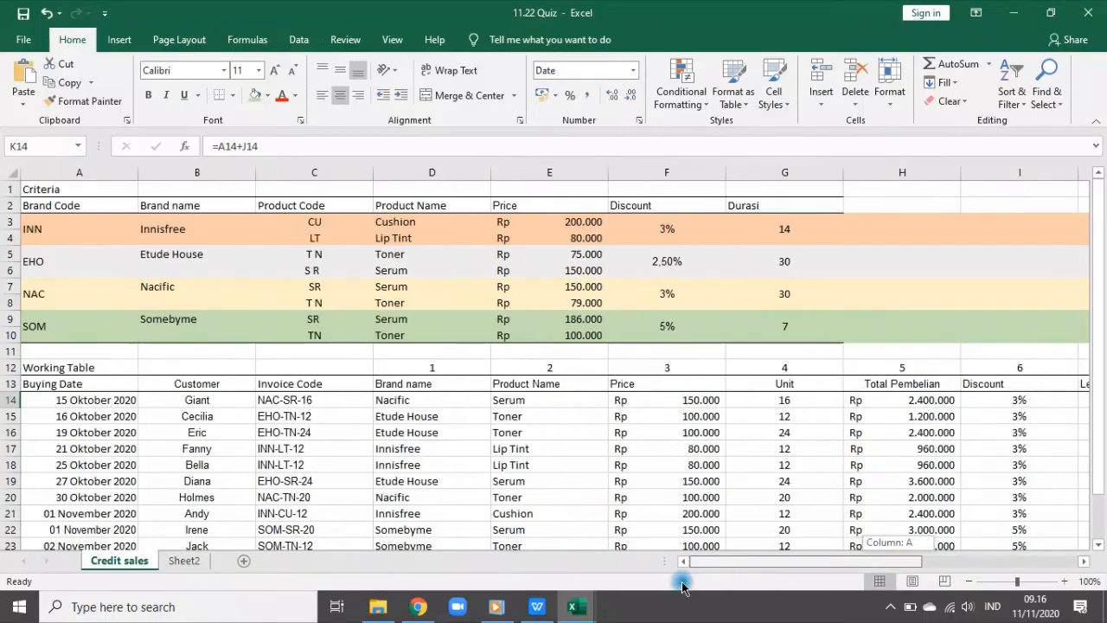
click(63, 400)
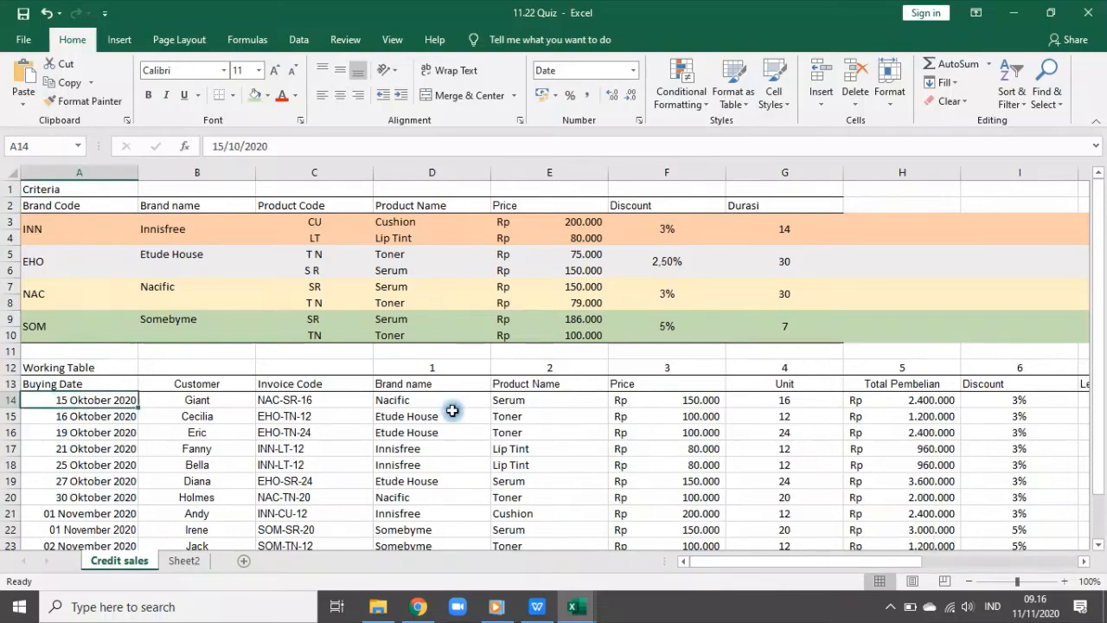
drag(701, 560, 859, 560)
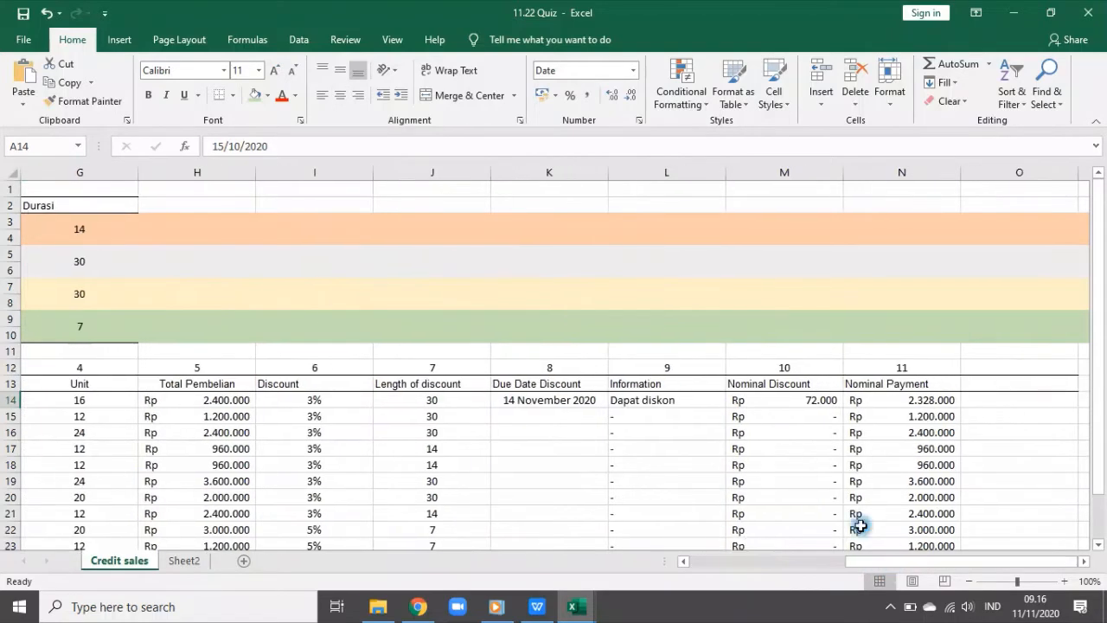
click(458, 398)
click(508, 402)
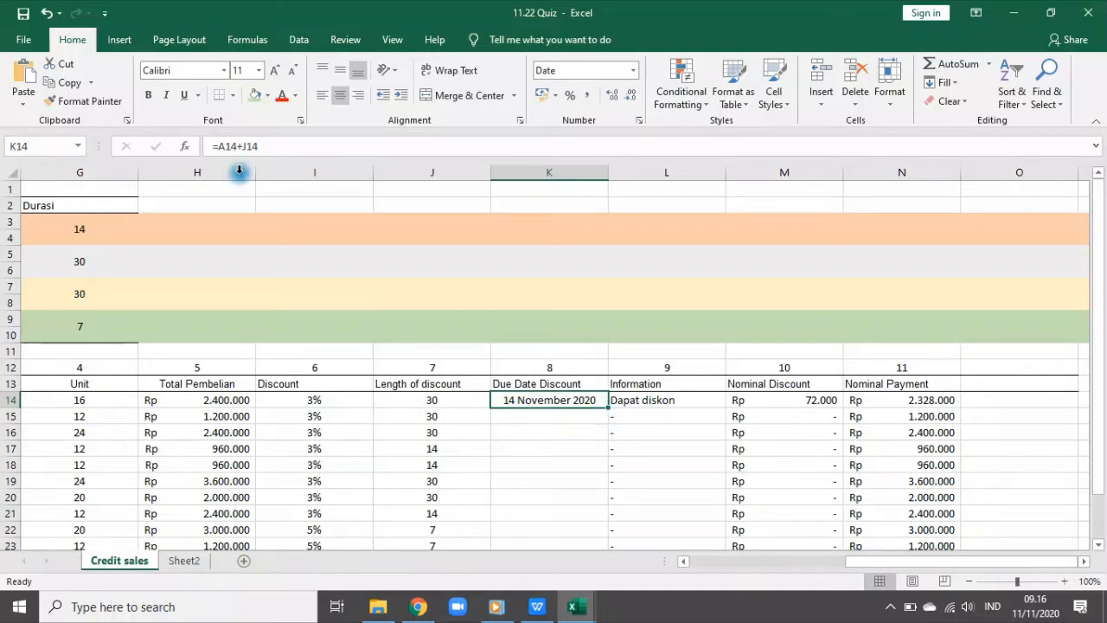
click(278, 145)
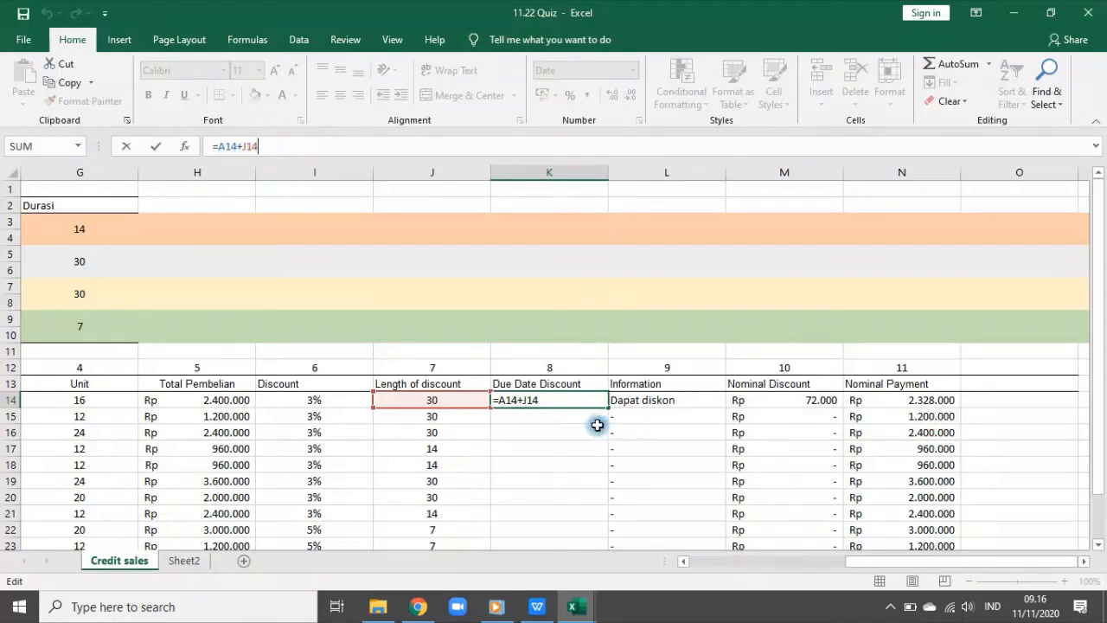
key(ctrl+Return)
click(447, 399)
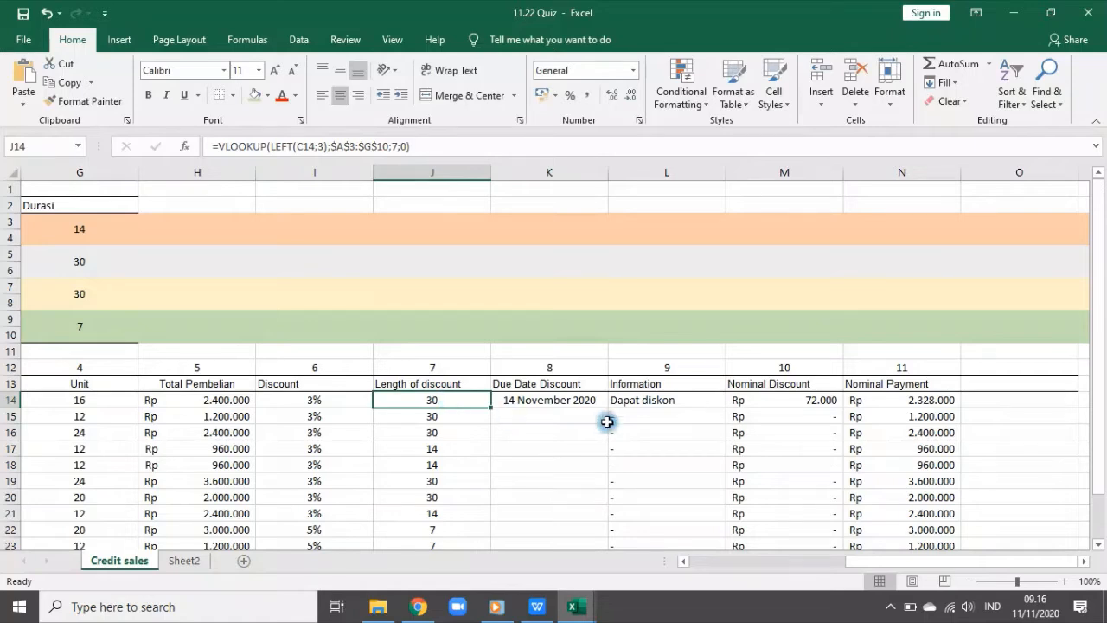
- Fill the K14 due date formula down the Due Date Discount column and review the formula in K14
click(584, 400)
double_click(607, 407)
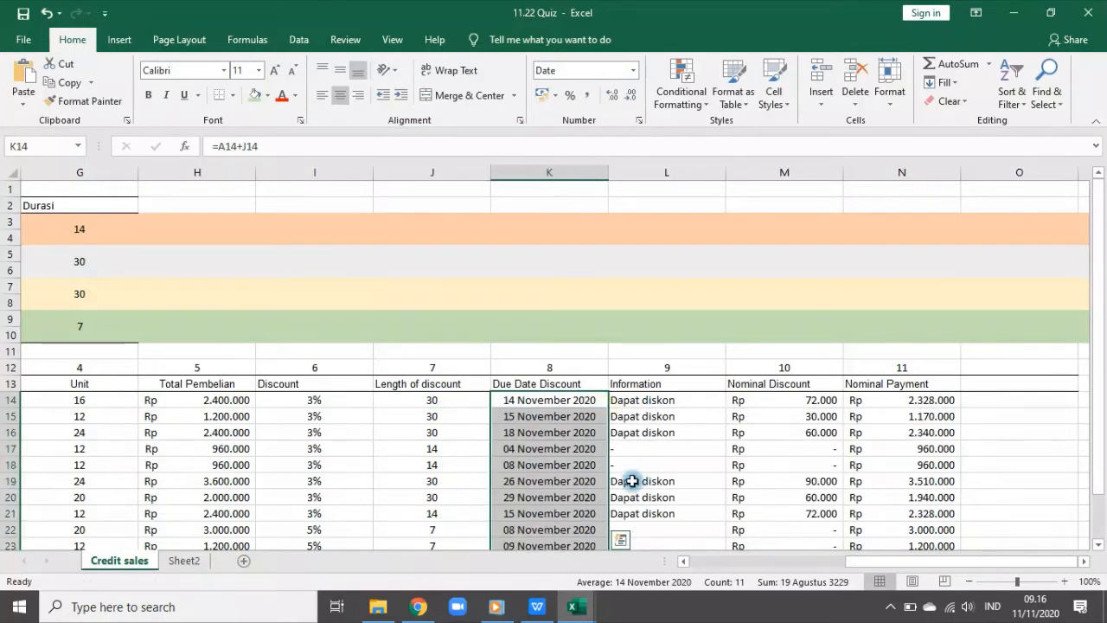
click(546, 399)
click(366, 145)
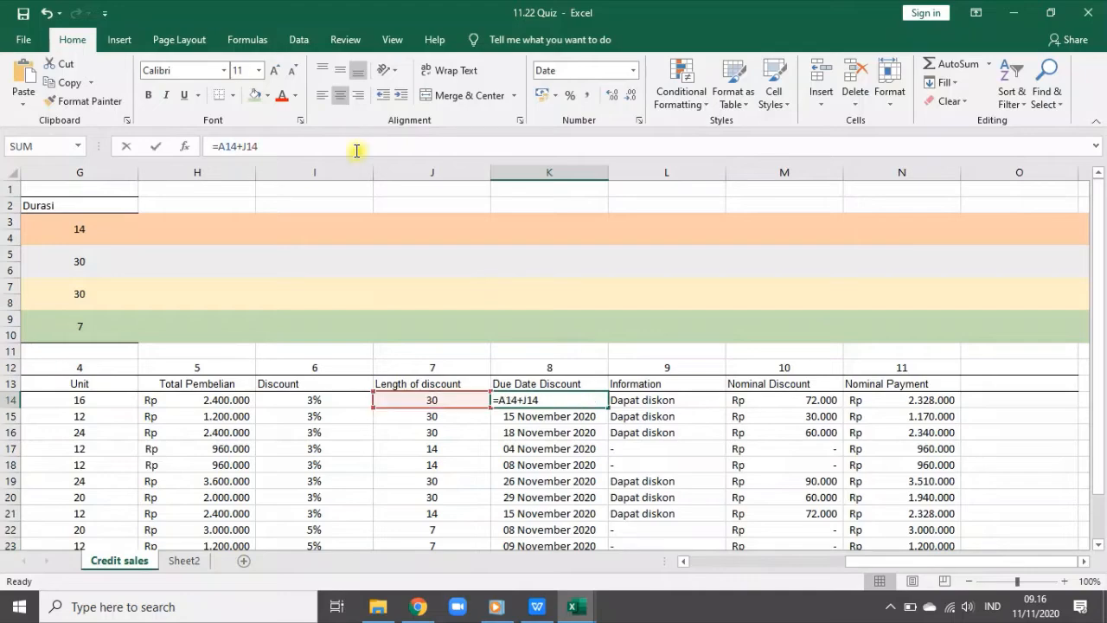
key(Escape)
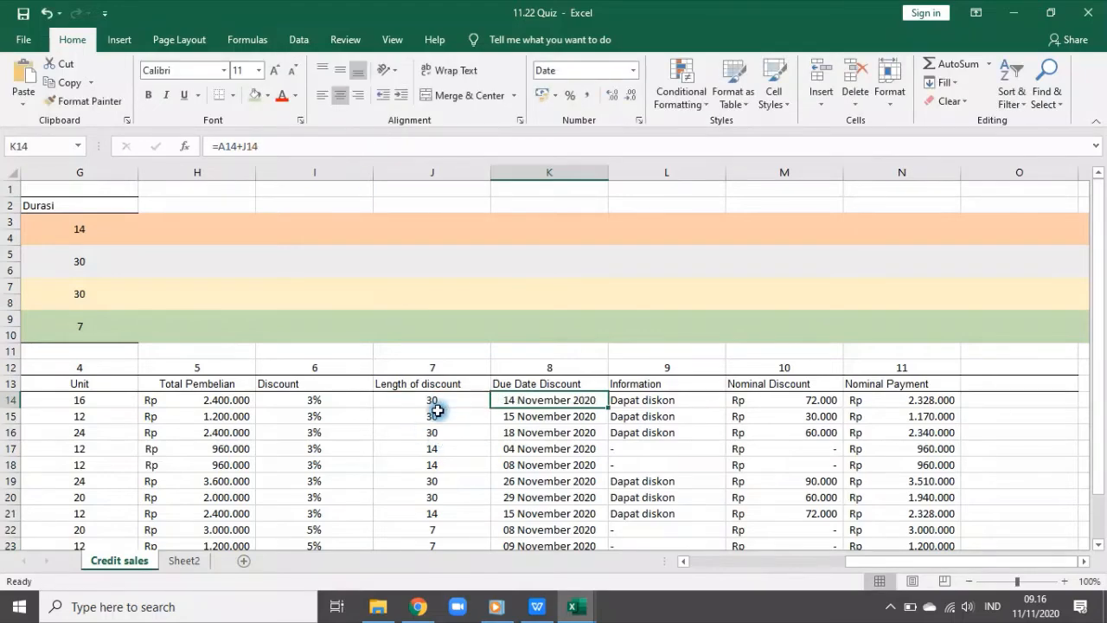
- Clear the Information column of the working table from L14 to L24
drag(873, 562, 850, 577)
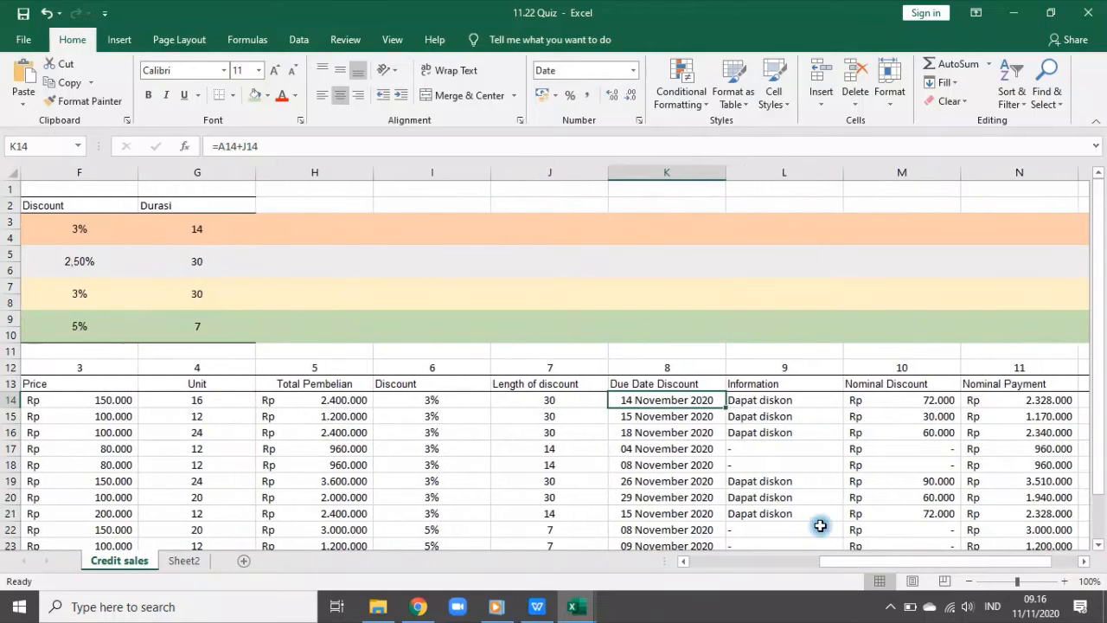
scroll(819, 525, down, 1)
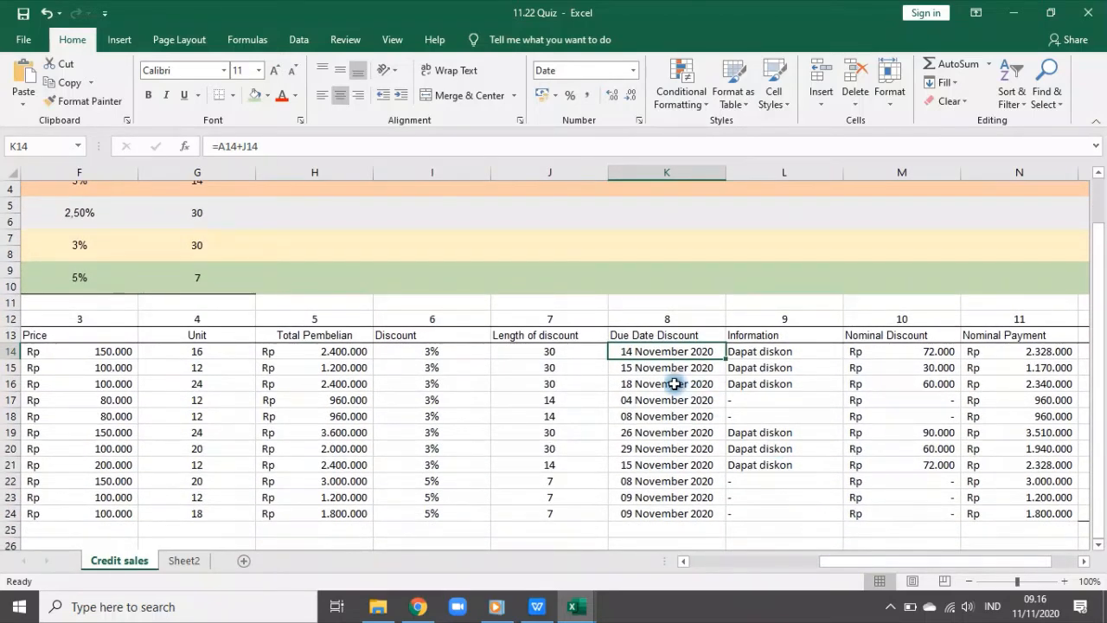
click(759, 356)
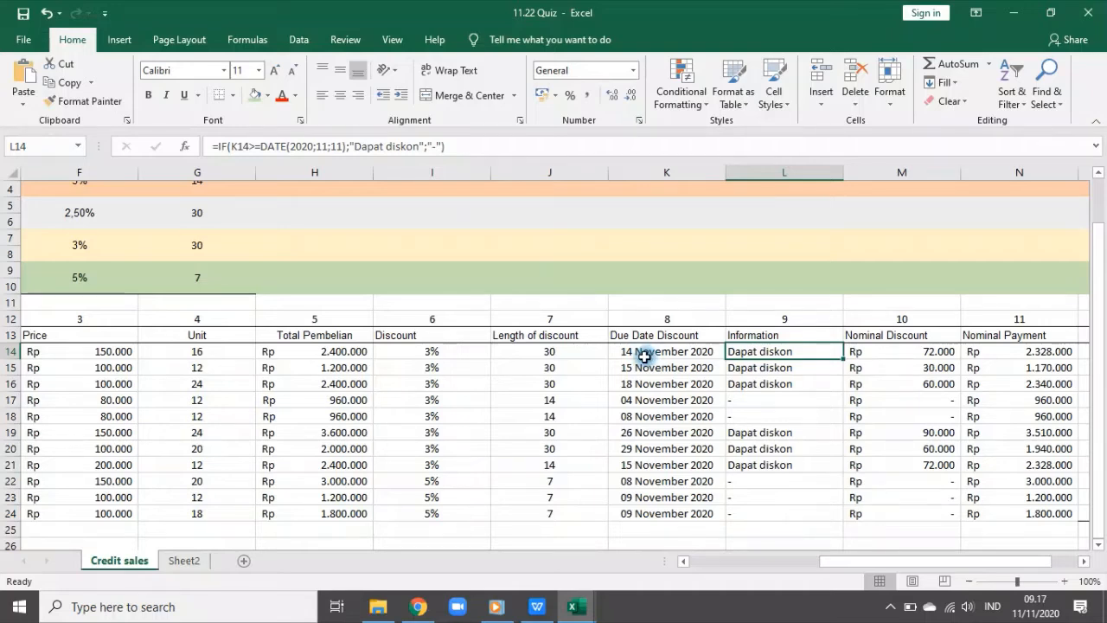
key(Delete)
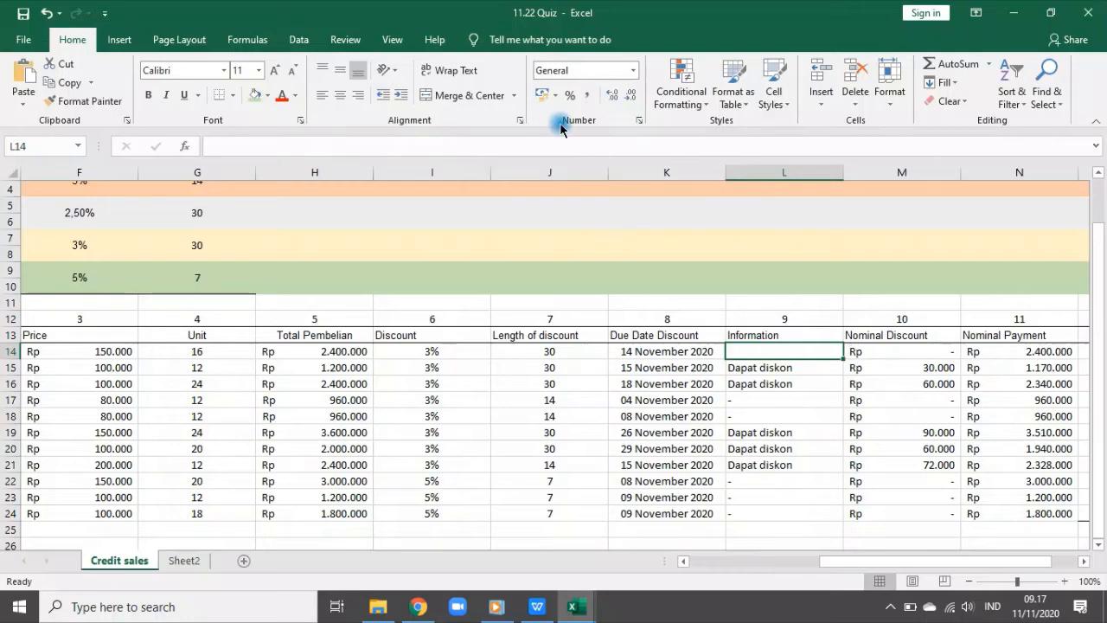
text(=if()
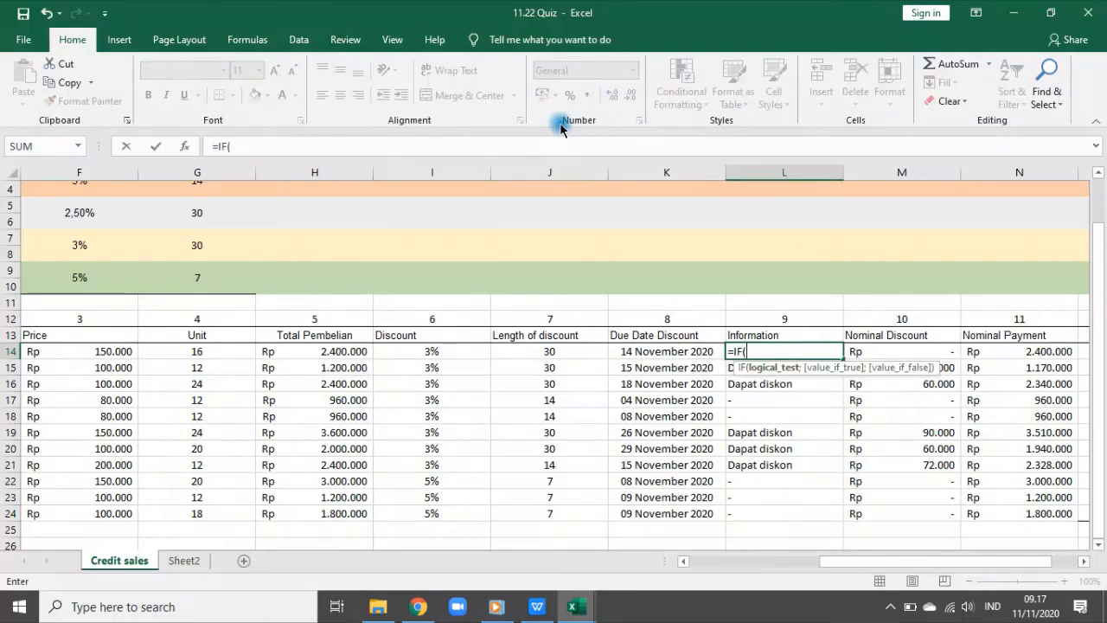
key(Escape)
scroll(753, 447, left, 5)
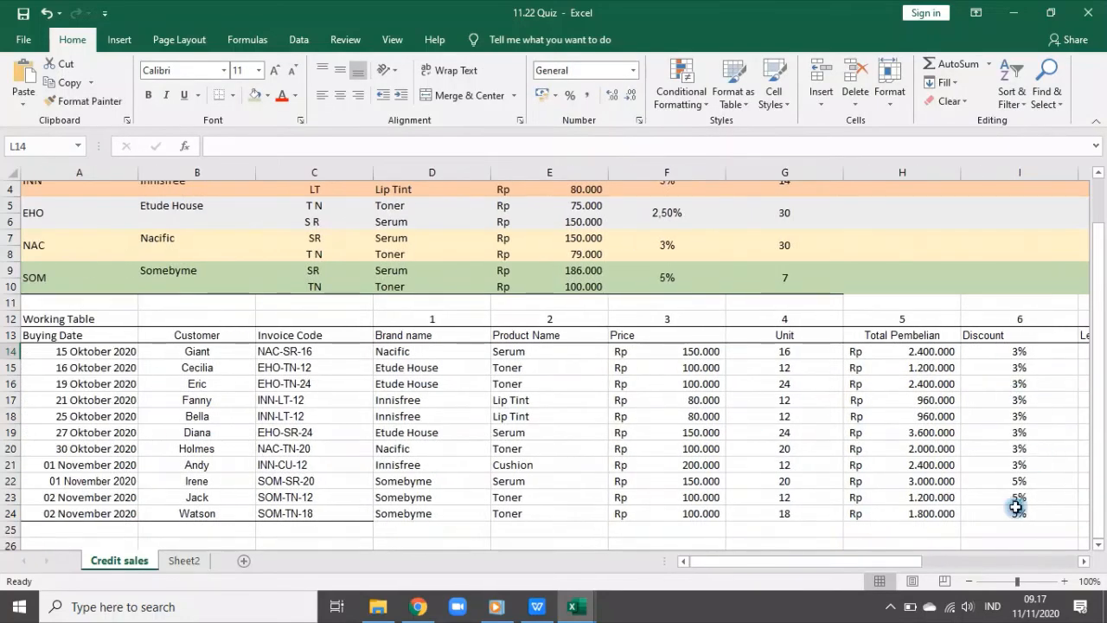
scroll(843, 567, right, 5)
drag(770, 353, 782, 512)
key(Delete)
- Start an IF formula in L14 that tests whether the due date meets the condition K14>=DATE(2020;11;11)
click(749, 359)
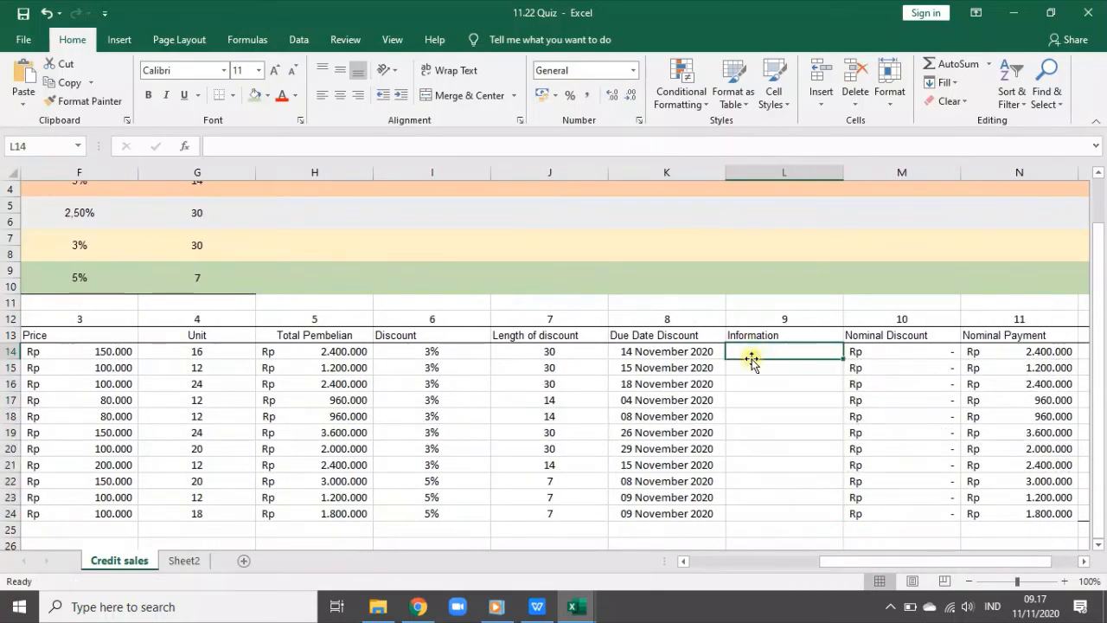
text(=if)
key(Tab)
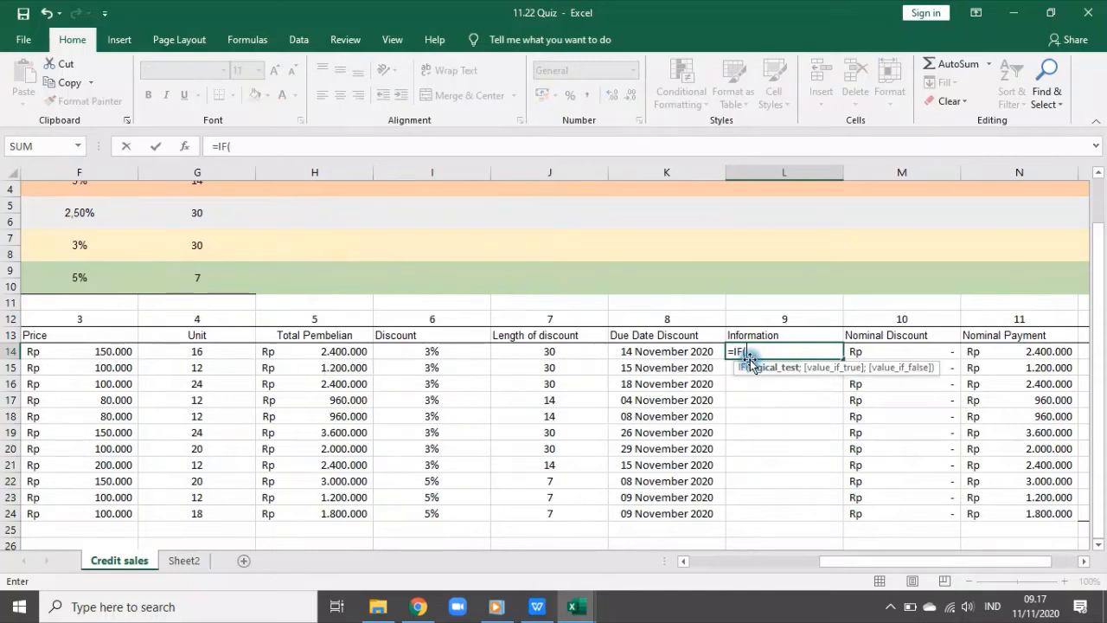
click(649, 350)
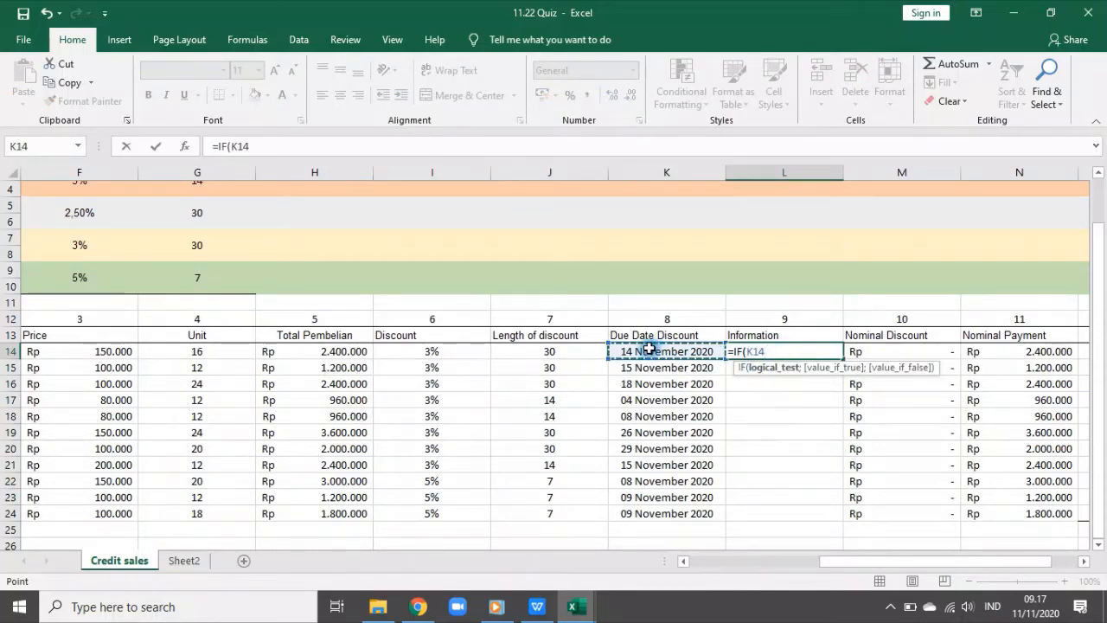
text(>)
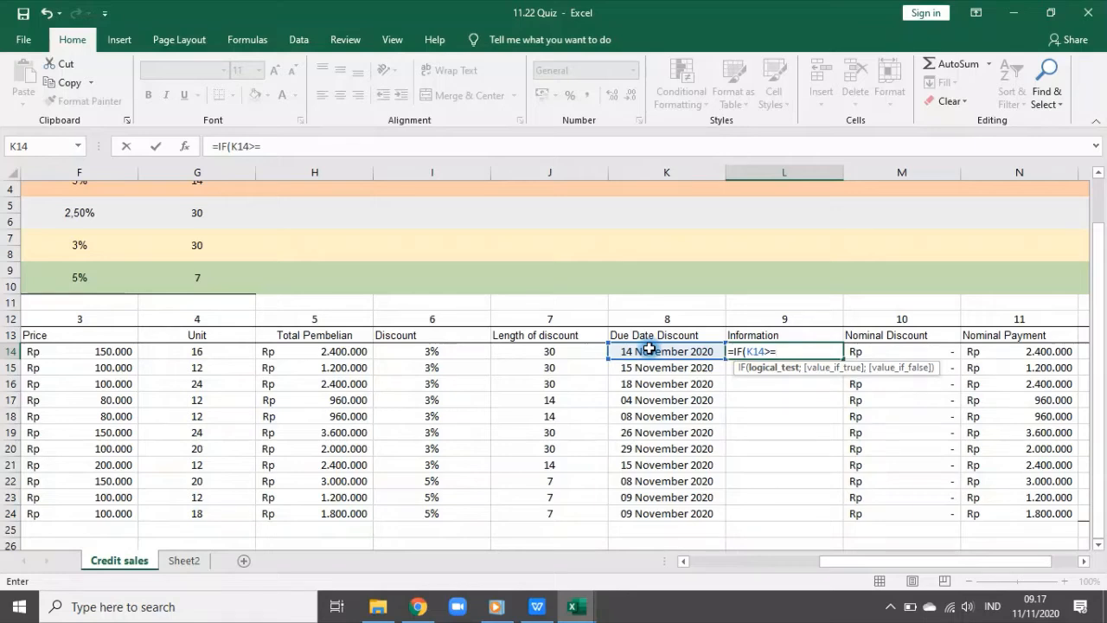
text(=d)
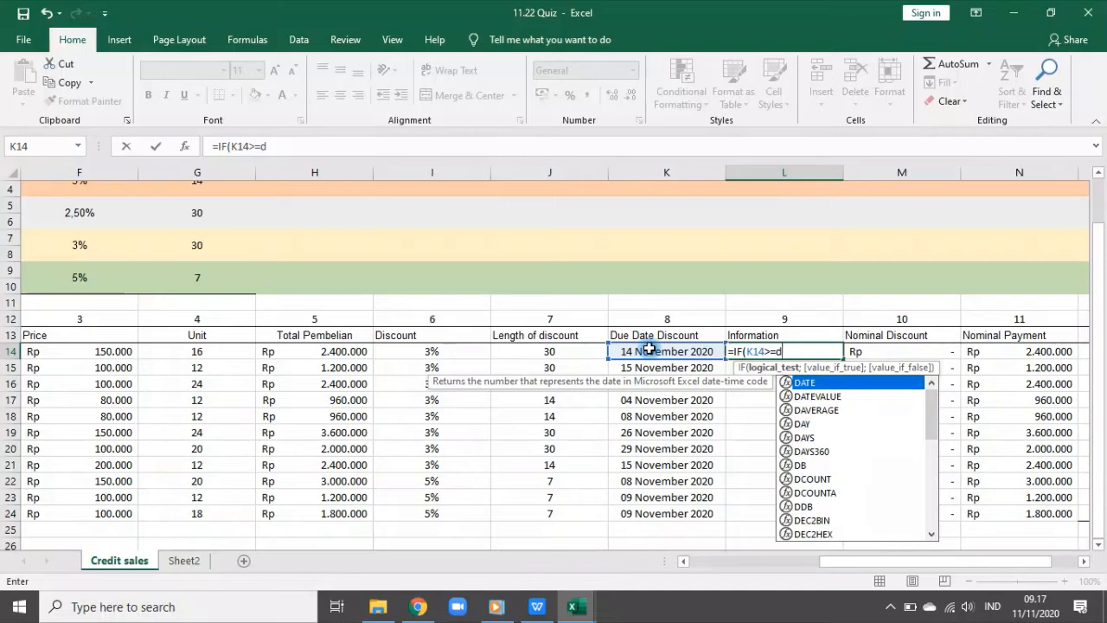
text(a)
key(Tab)
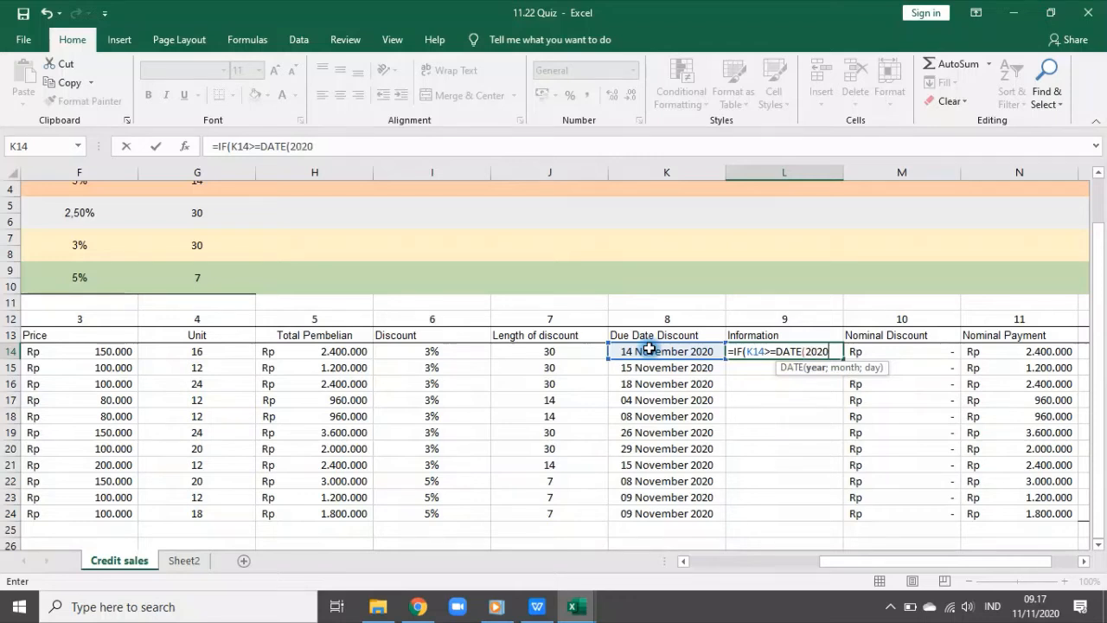
text(2020;11)
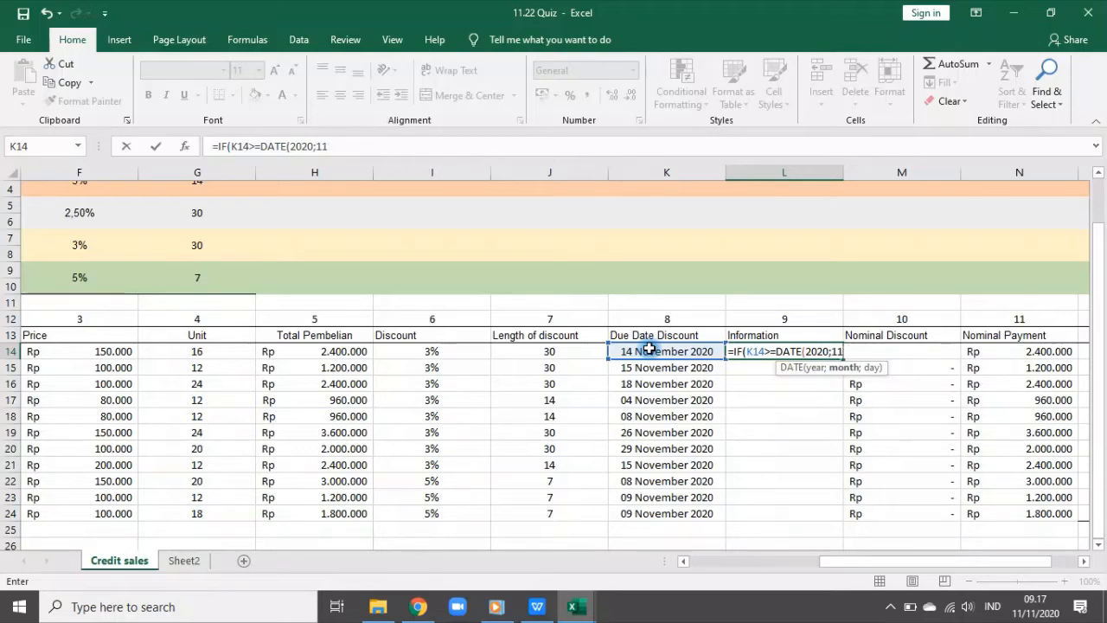
text(;11))
key(Return)
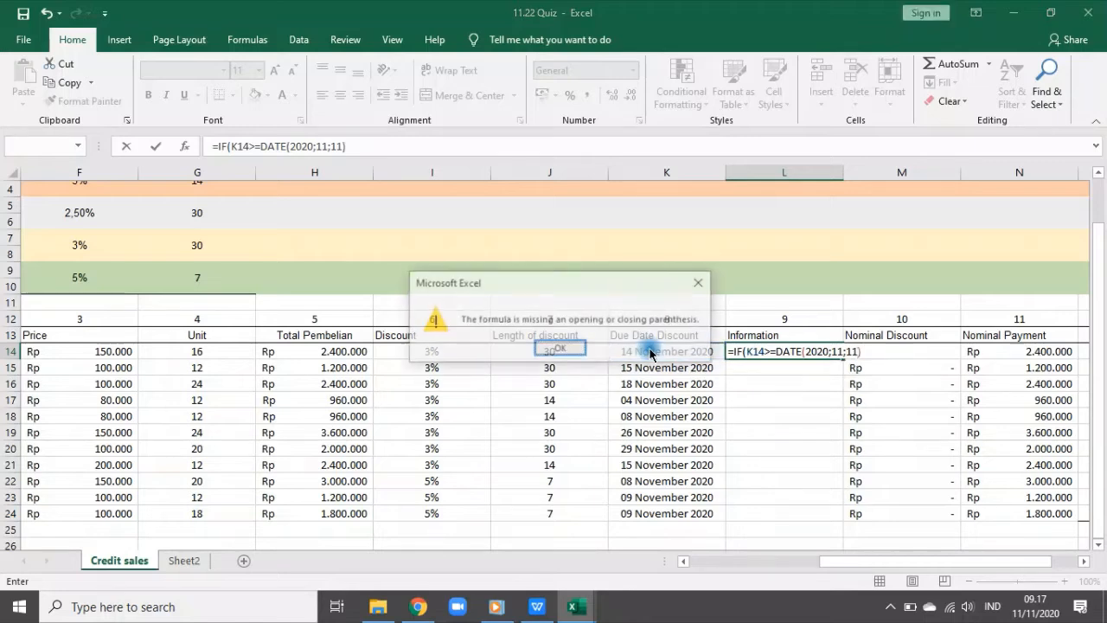
key(Return)
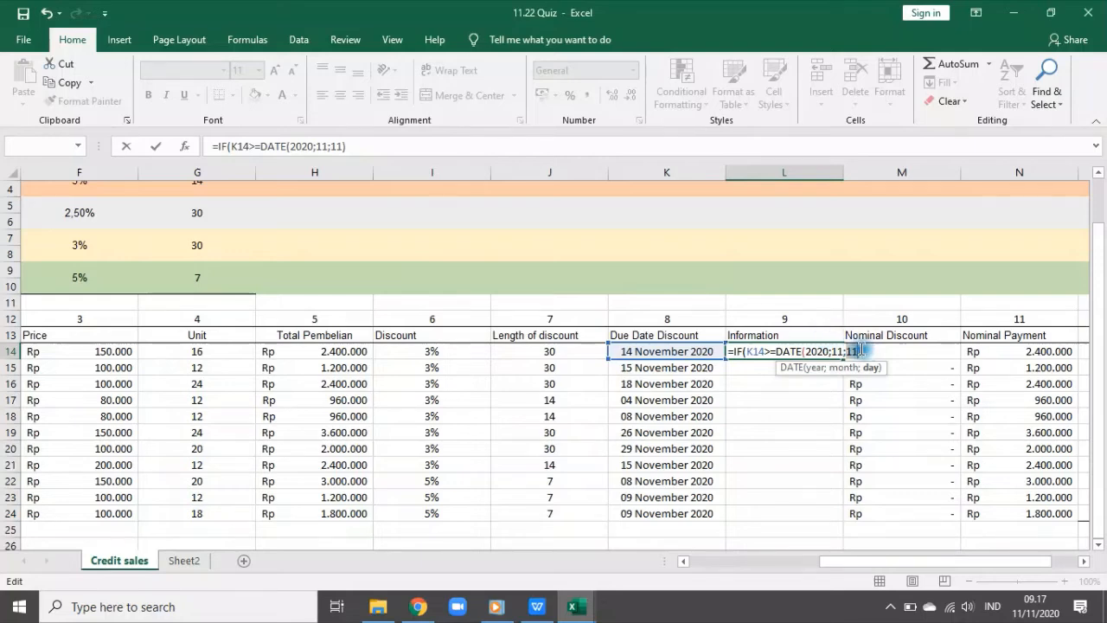
- Complete the L14 formula with "Dapat diskon" as the true result and "-" as the false result
click(387, 145)
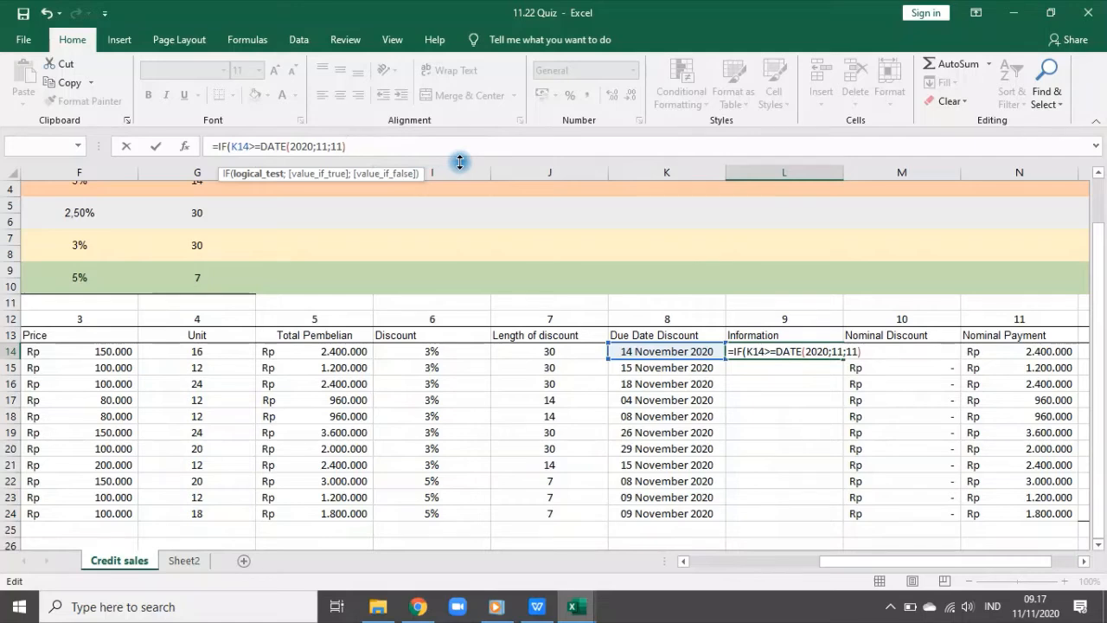
text(;"Dapat diskon)
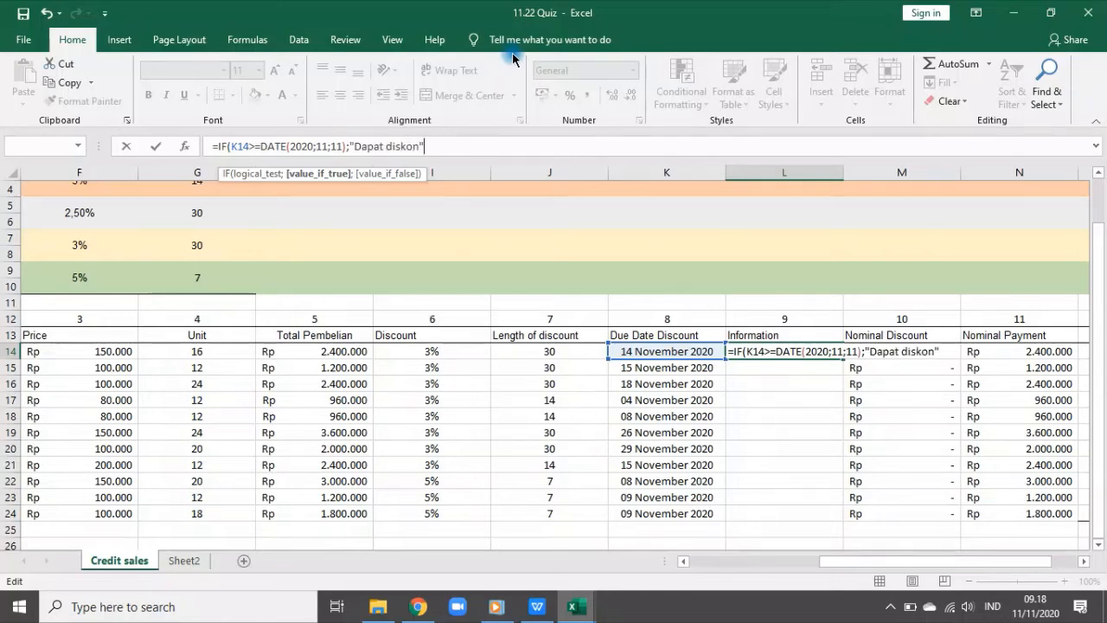
text(;)
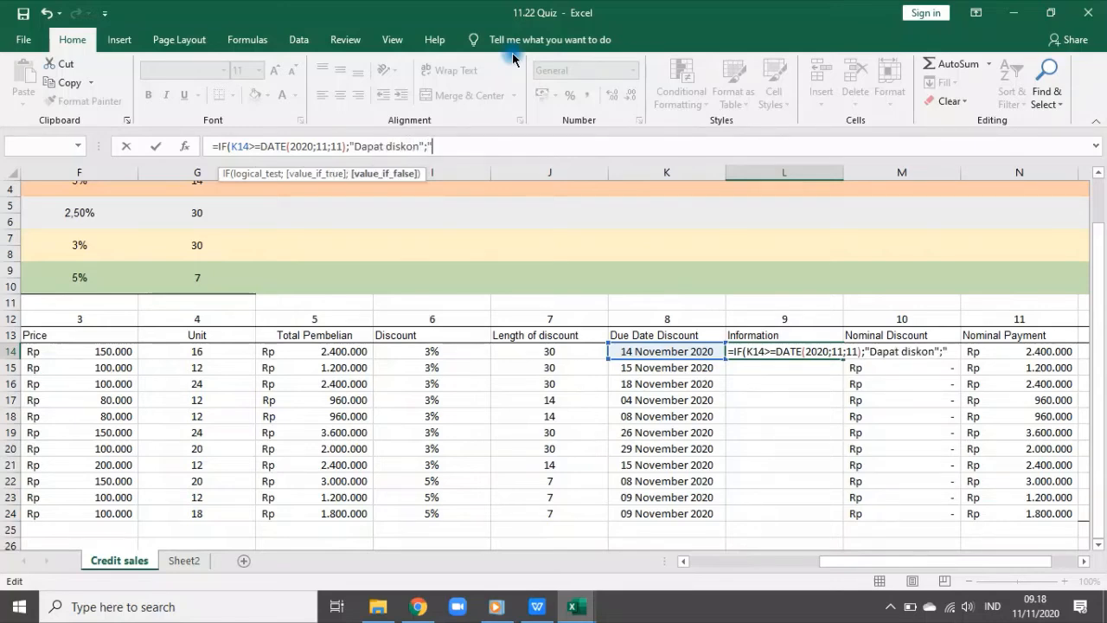
text())
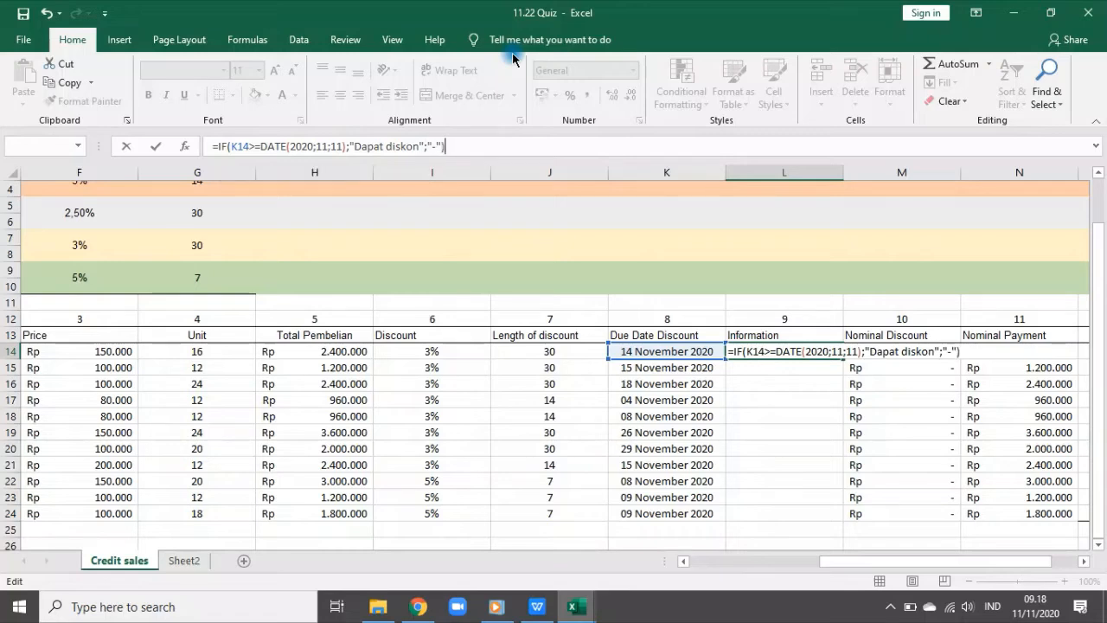
key(Return)
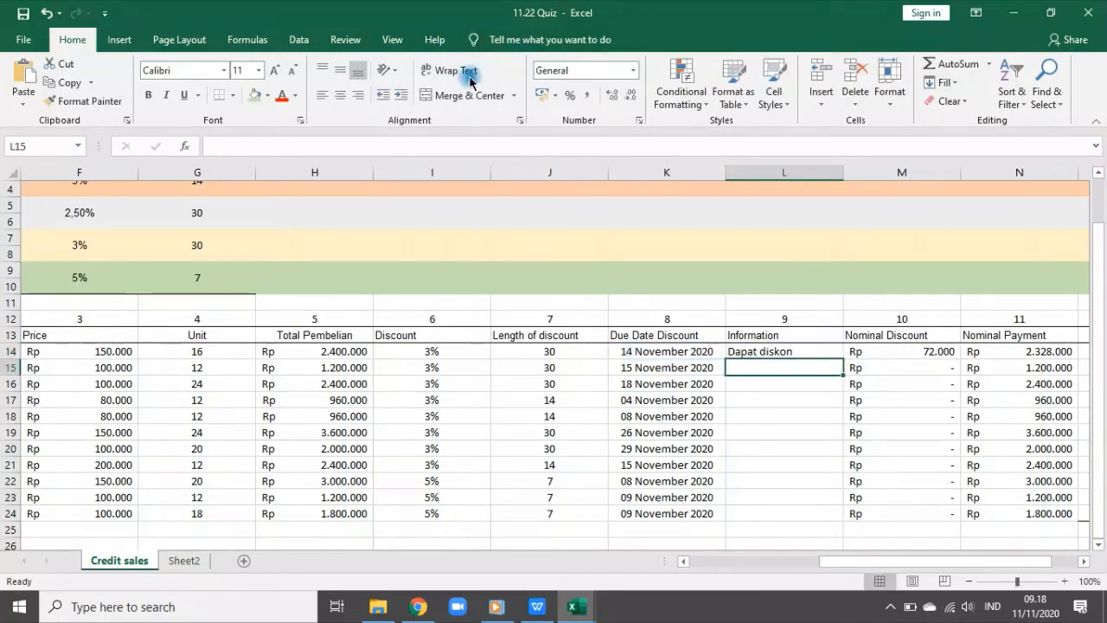
- Fill the L14 formula down the Information column to L24
click(654, 354)
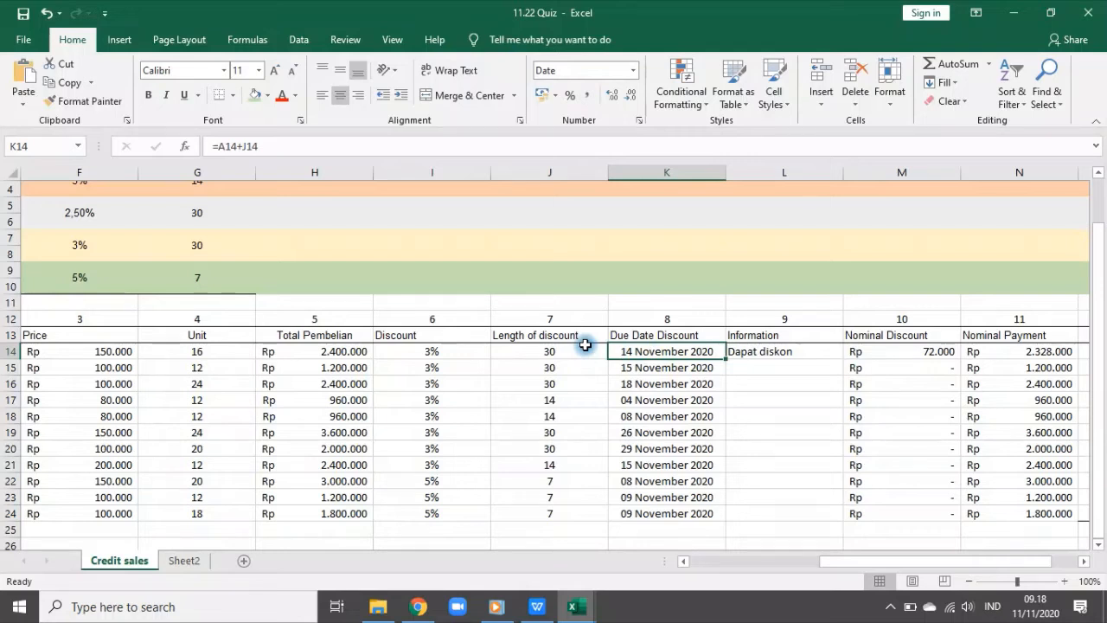
click(741, 354)
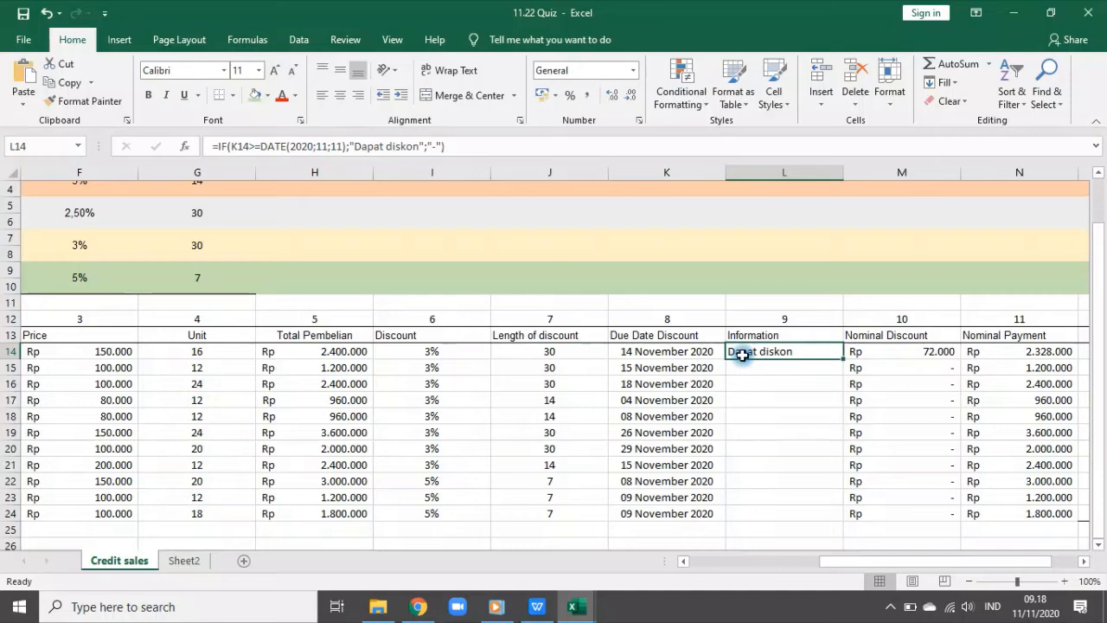
double_click(842, 357)
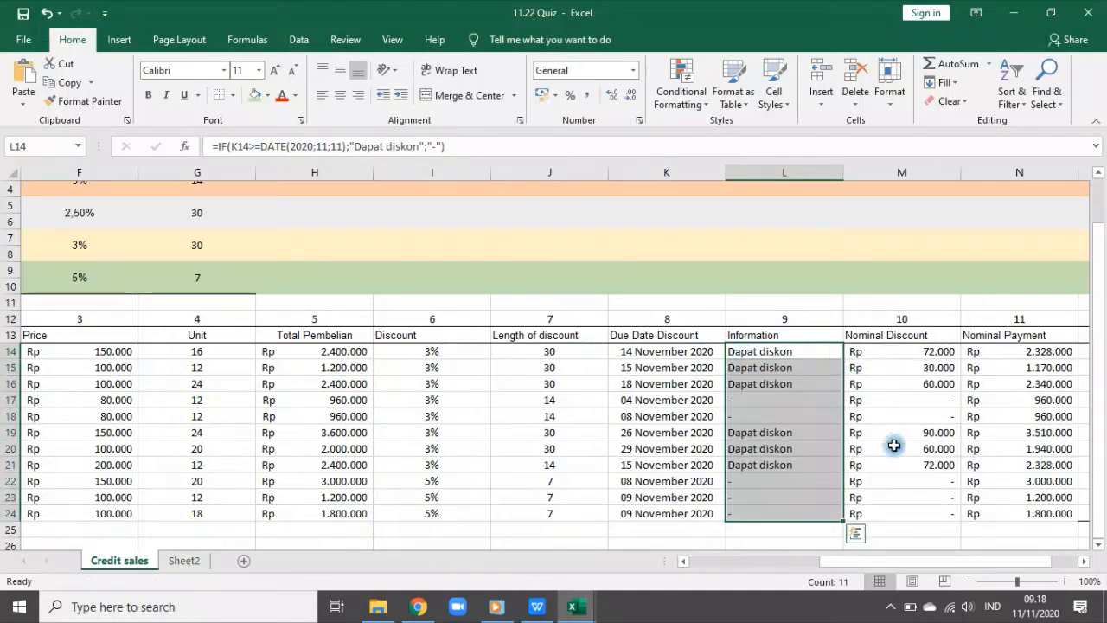
- Review the existing M14 formula, and clear the Nominal Discount column from M14 to M25
click(905, 499)
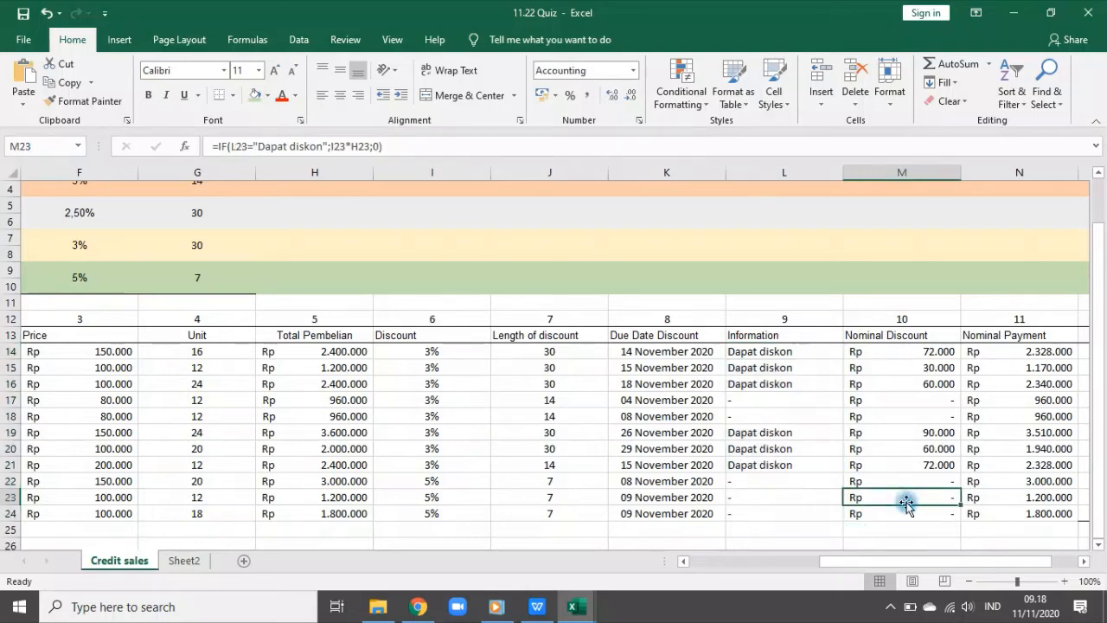
click(890, 354)
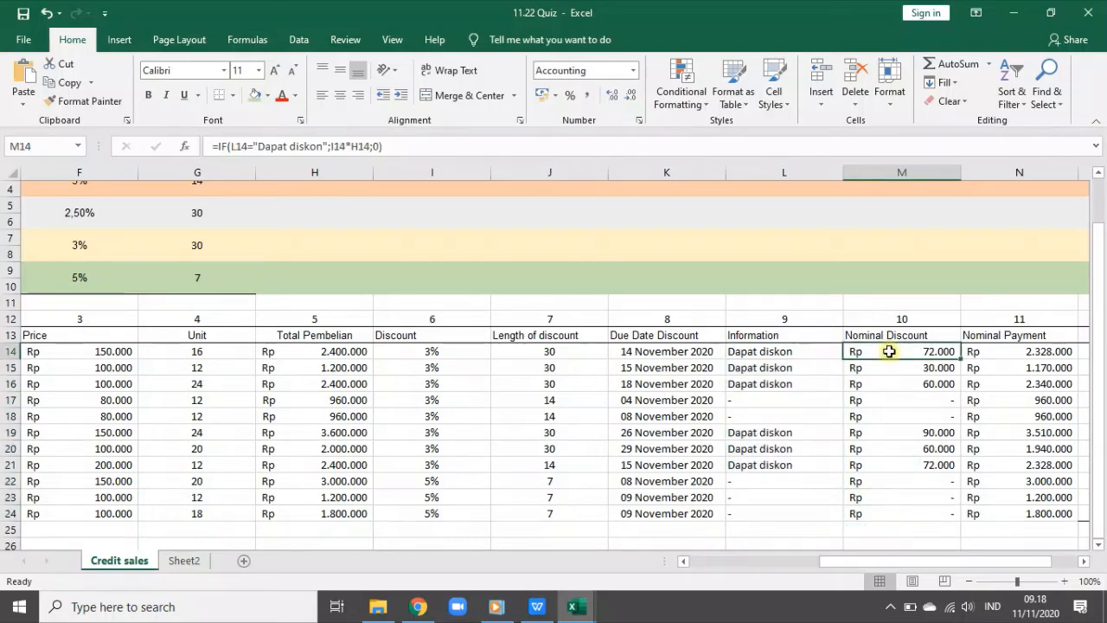
click(470, 148)
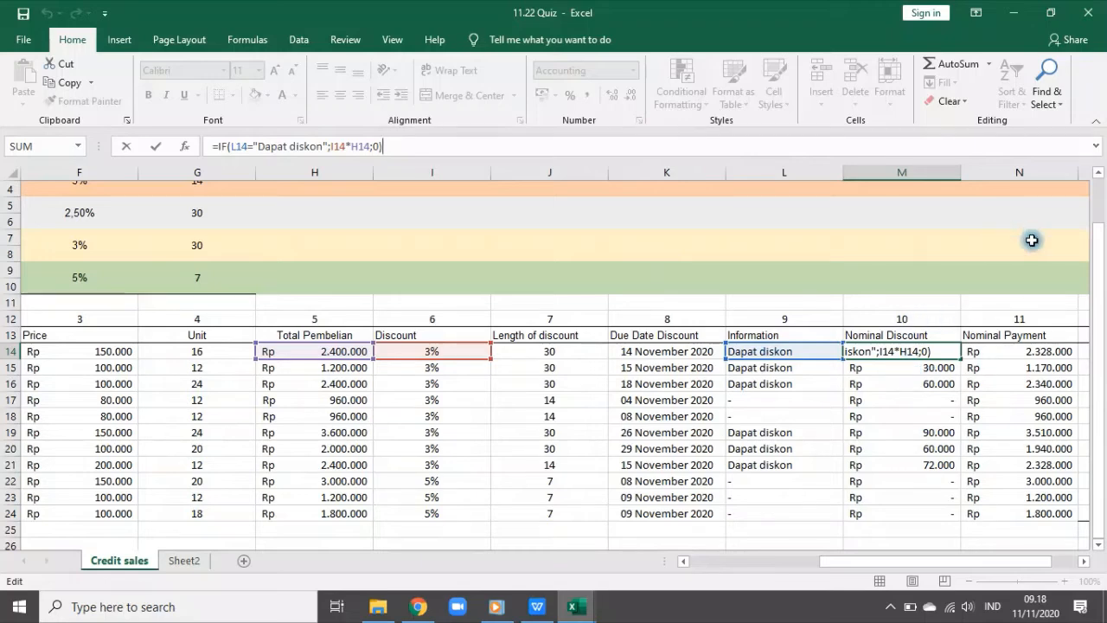
key(Return)
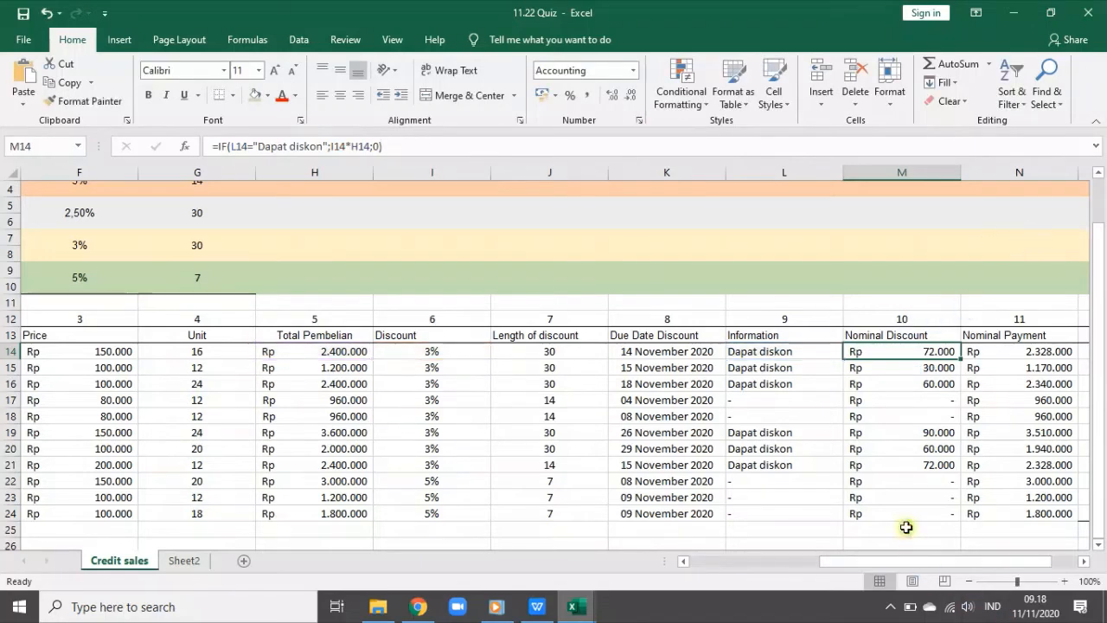
drag(907, 526, 898, 347)
key(Delete)
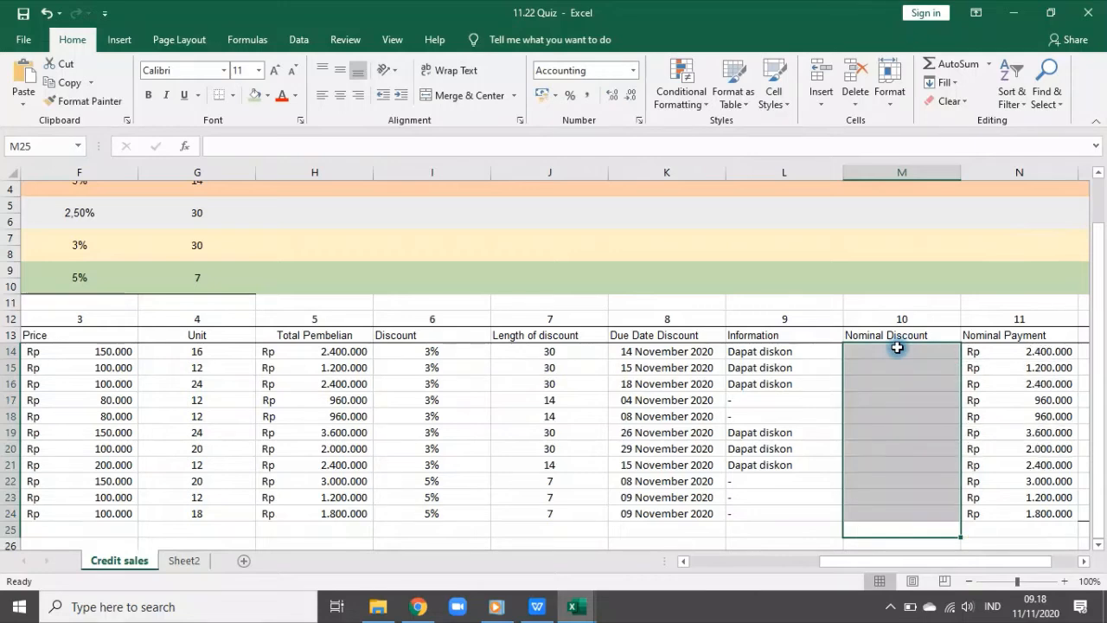
- Start an IF formula in M14 that tests whether L14 equals "Dapat diskon"
click(897, 347)
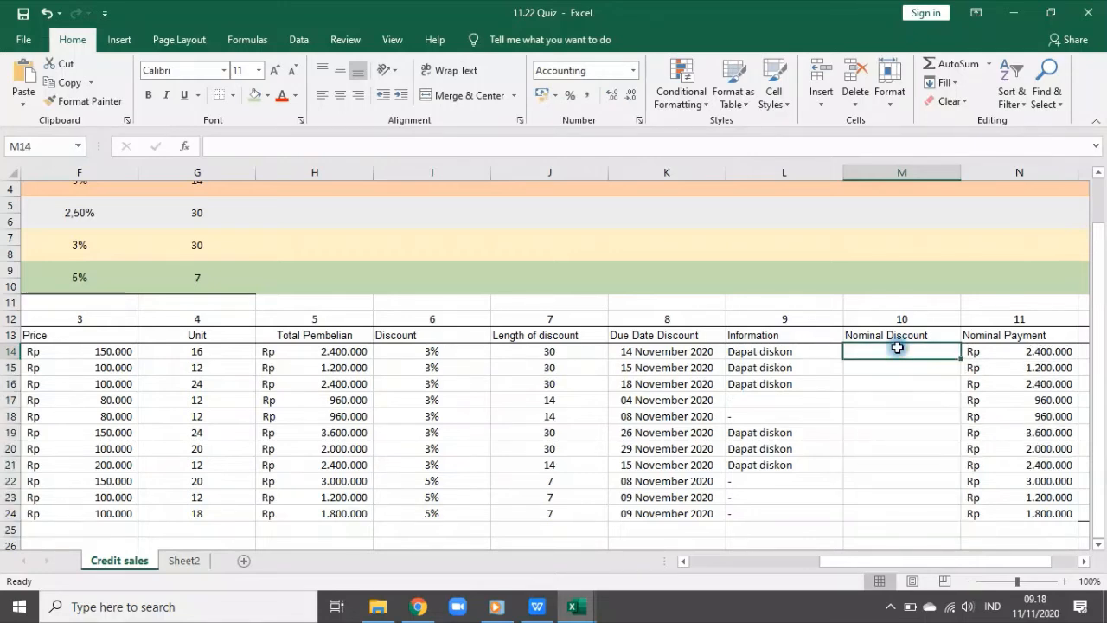
text(=if)
key(Tab)
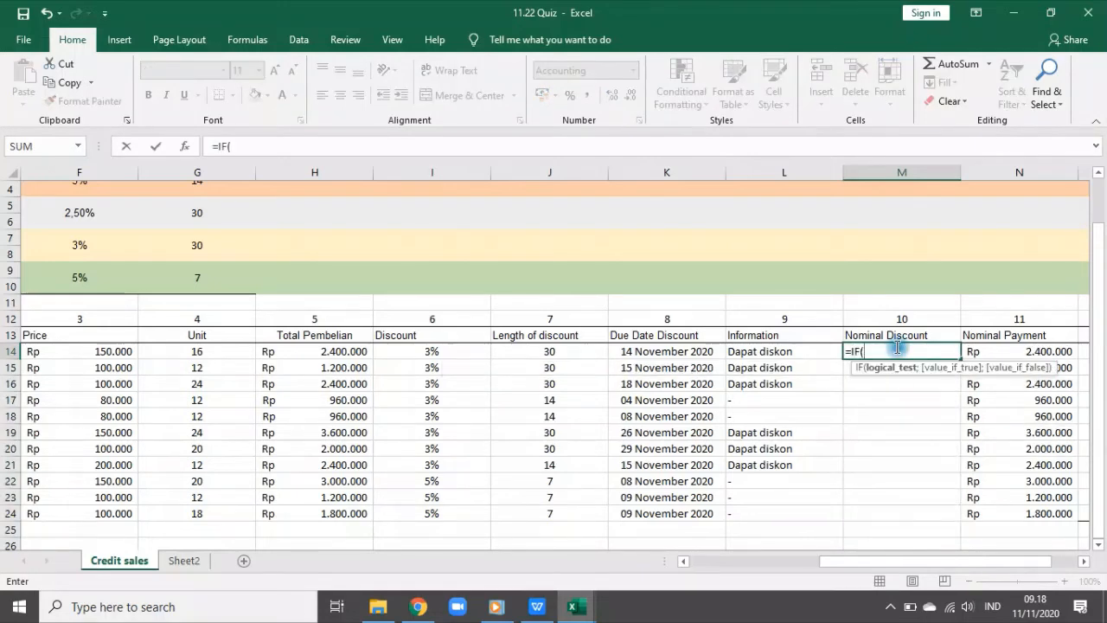
click(775, 353)
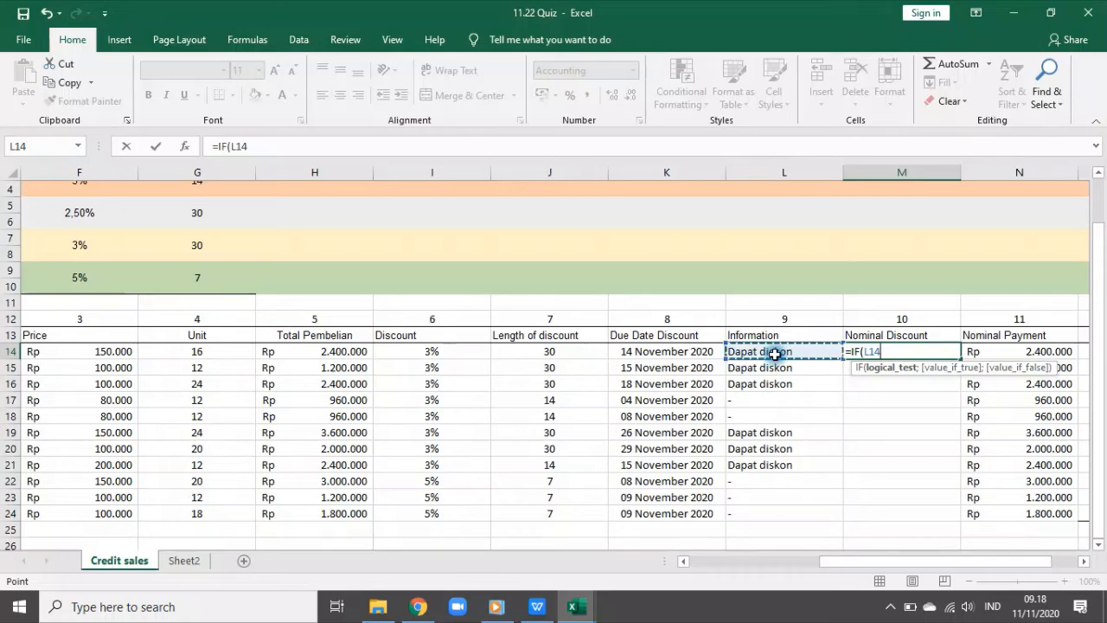
text(="Dapat)
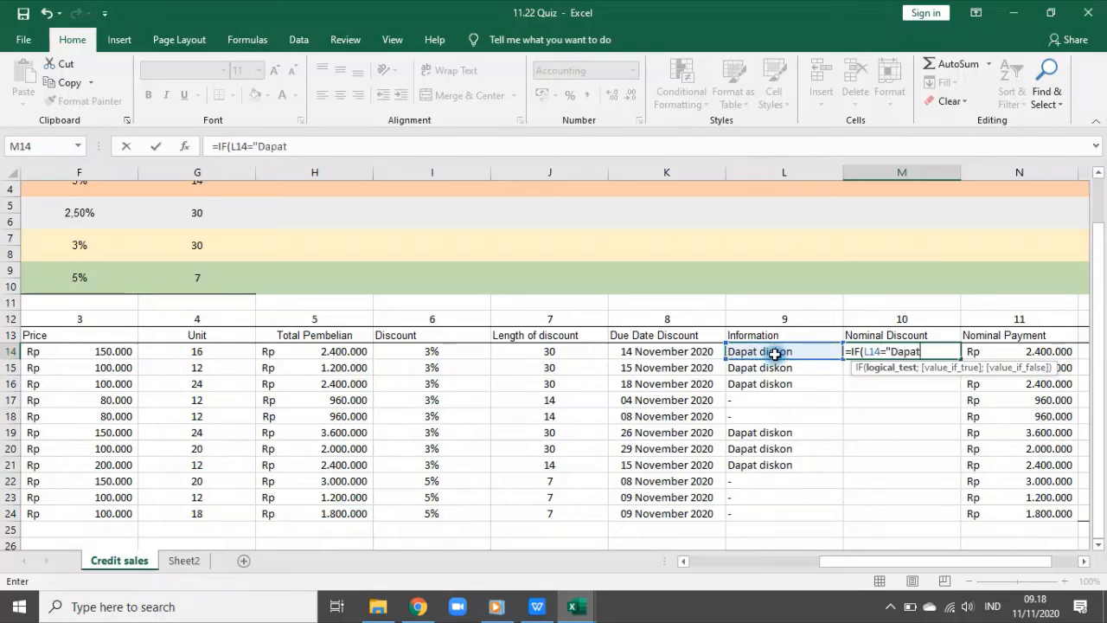
text( diskon)
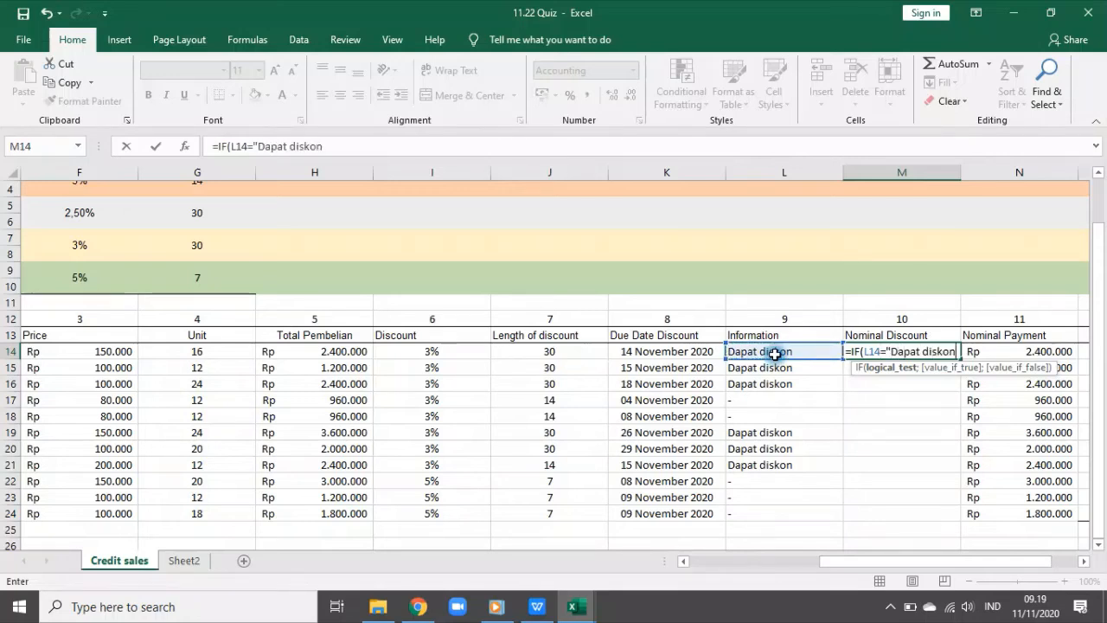
text(")
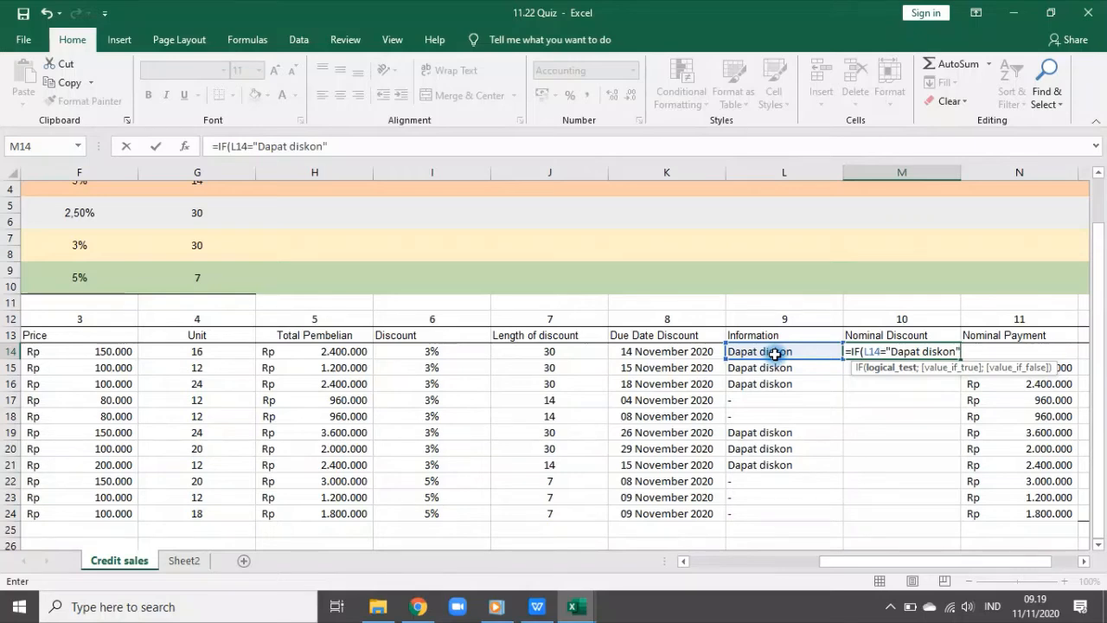
text(;;)
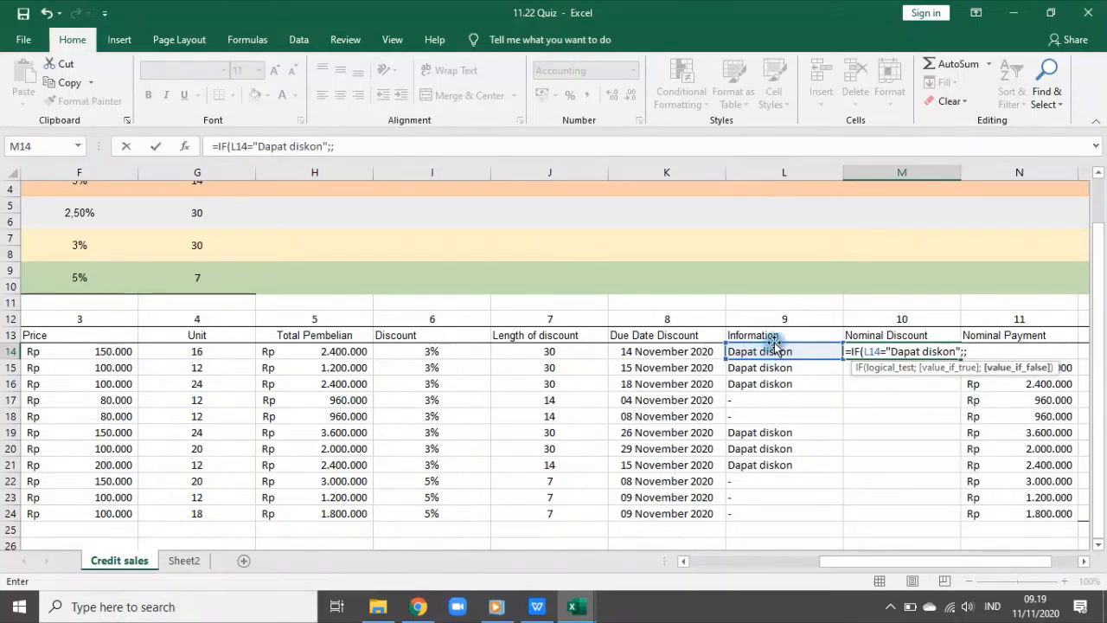
key(BackSpace)
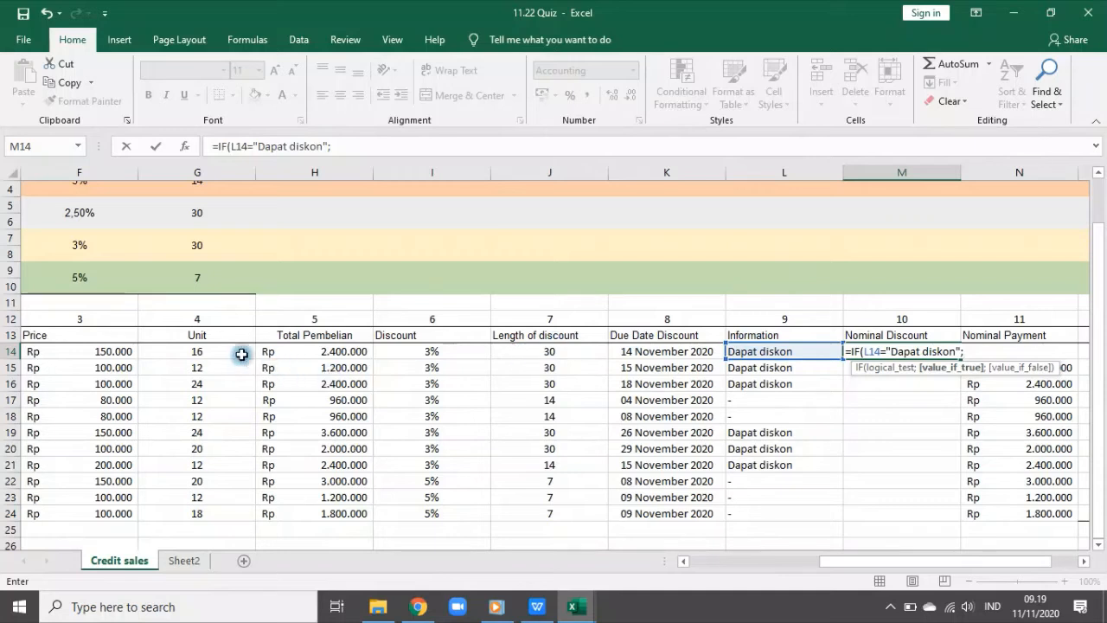
- Complete the M14 formula with H14*I14 as the true result and fill it down the Nominal Discount column to M24
click(293, 352)
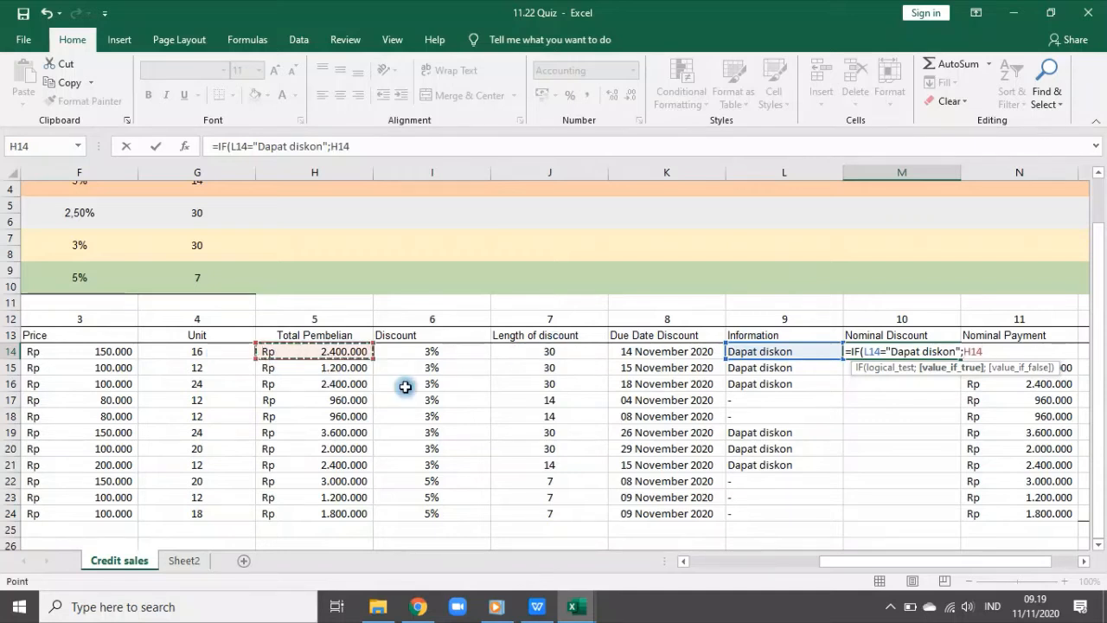
text(*)
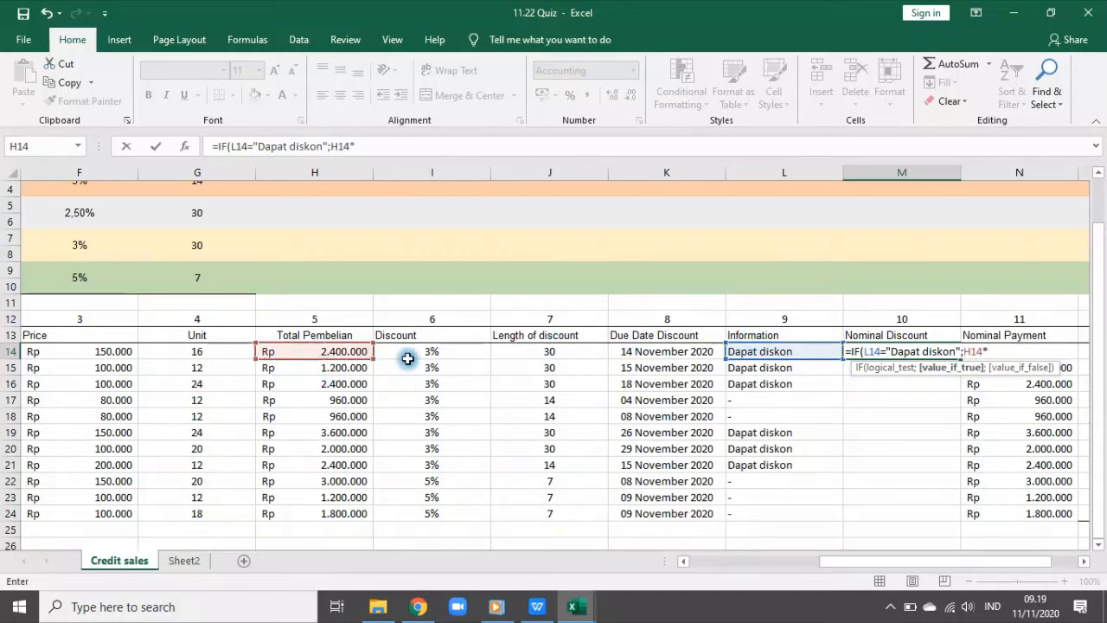
click(404, 355)
key(Return)
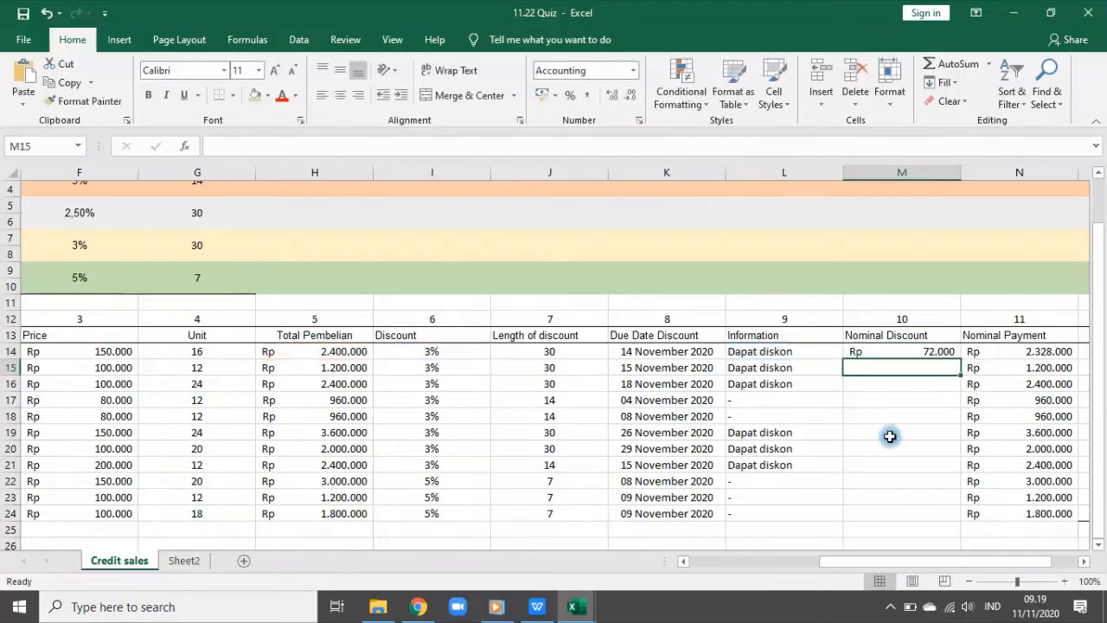
click(896, 351)
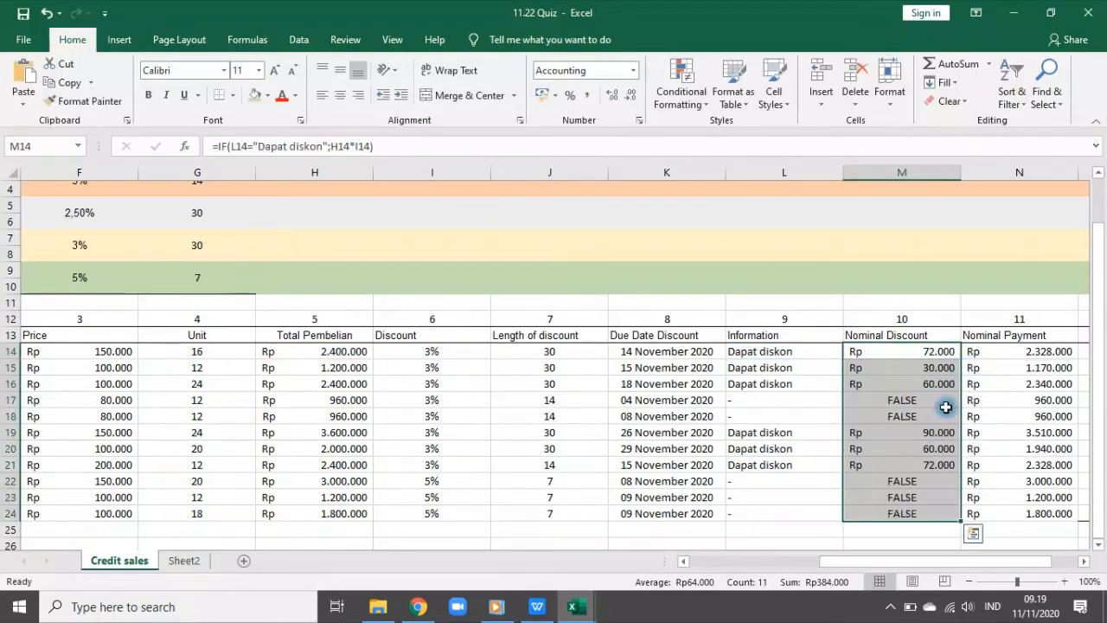
- Add 0 as the false result of the M14 formula and refill the Nominal Discount column down to M24
click(919, 349)
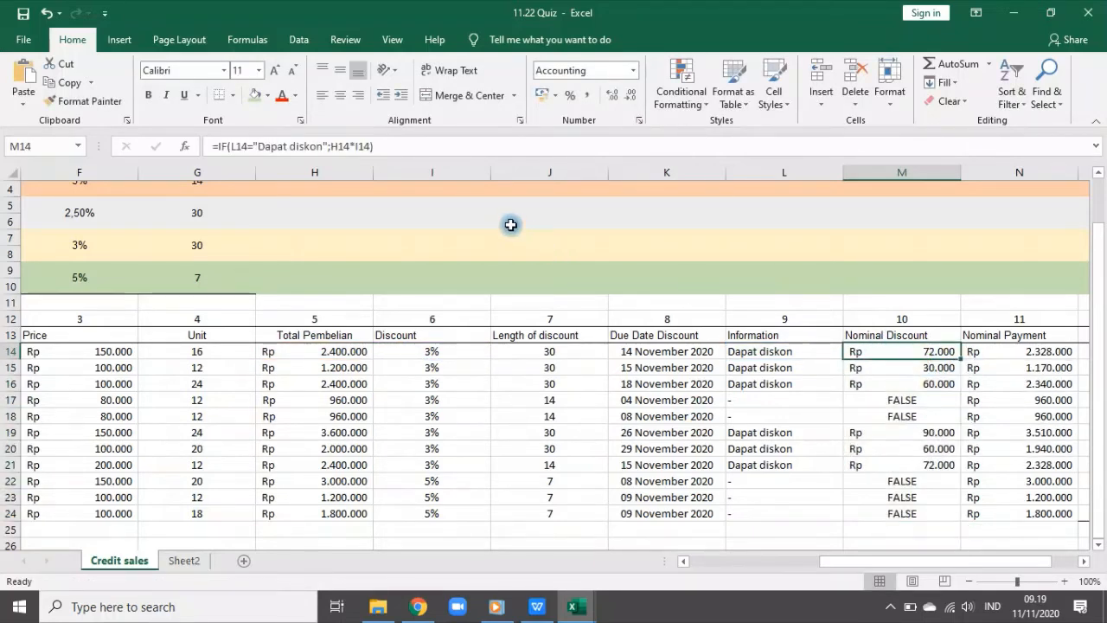
click(376, 145)
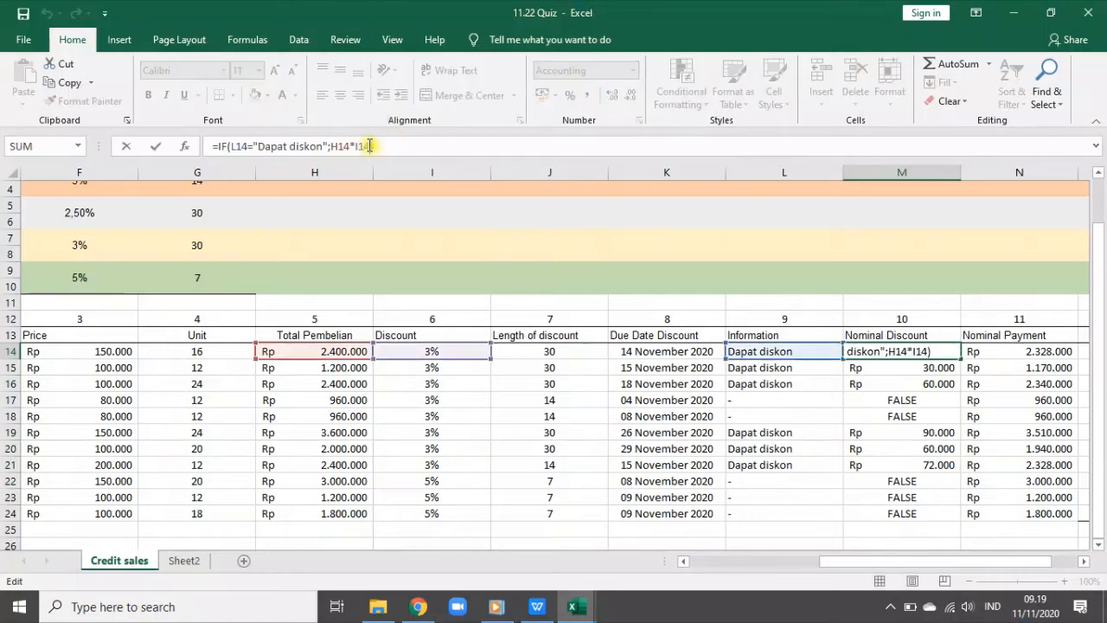
key(Left)
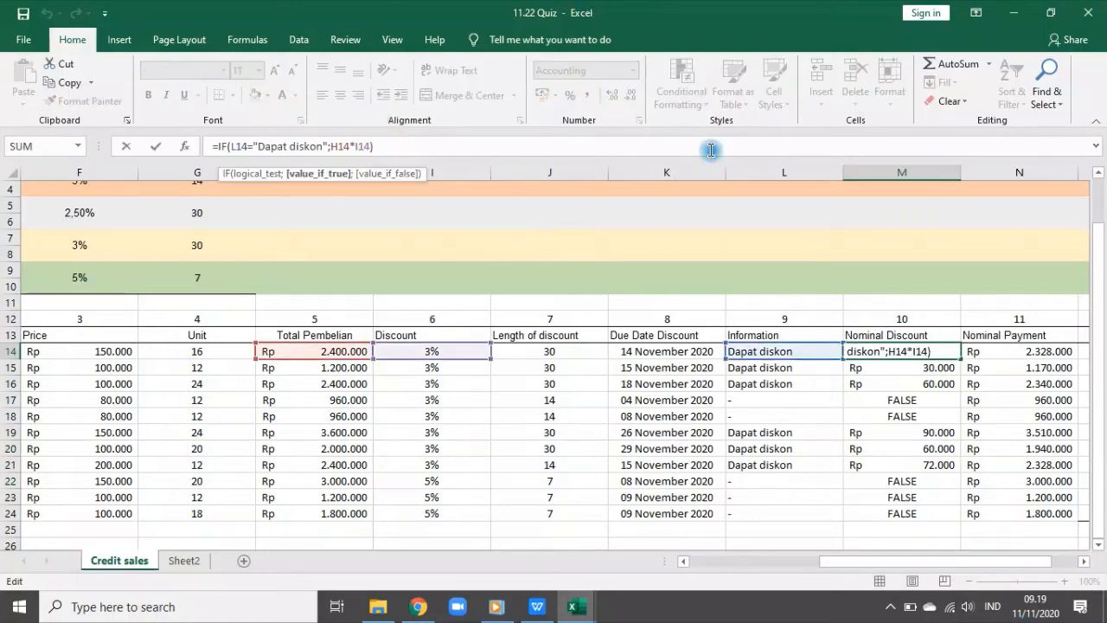
text(;0)
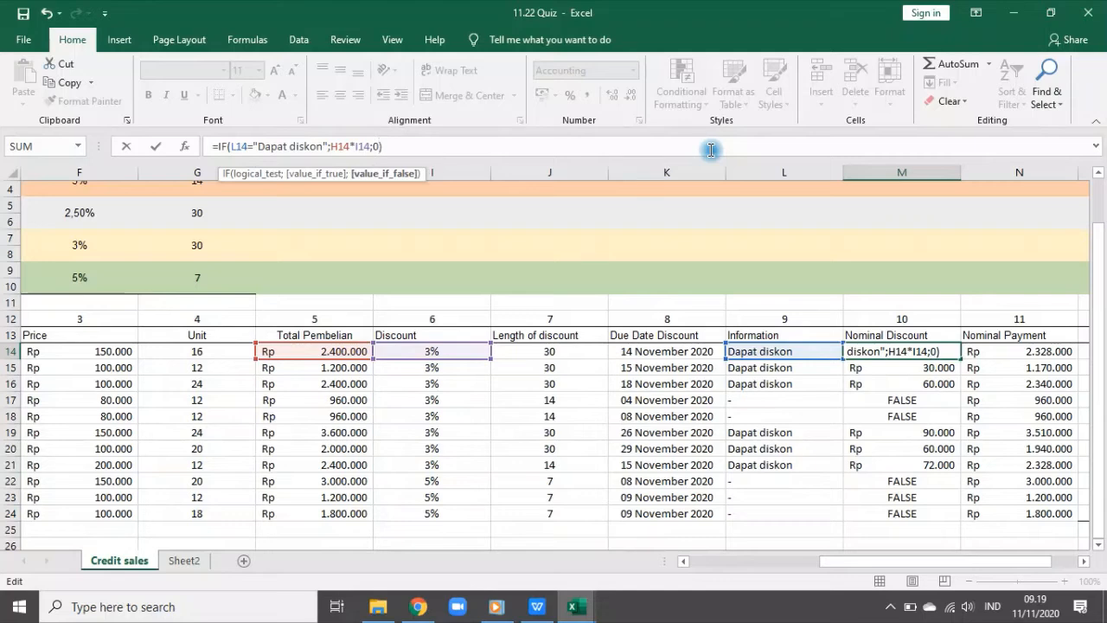
key(Return)
key(Up)
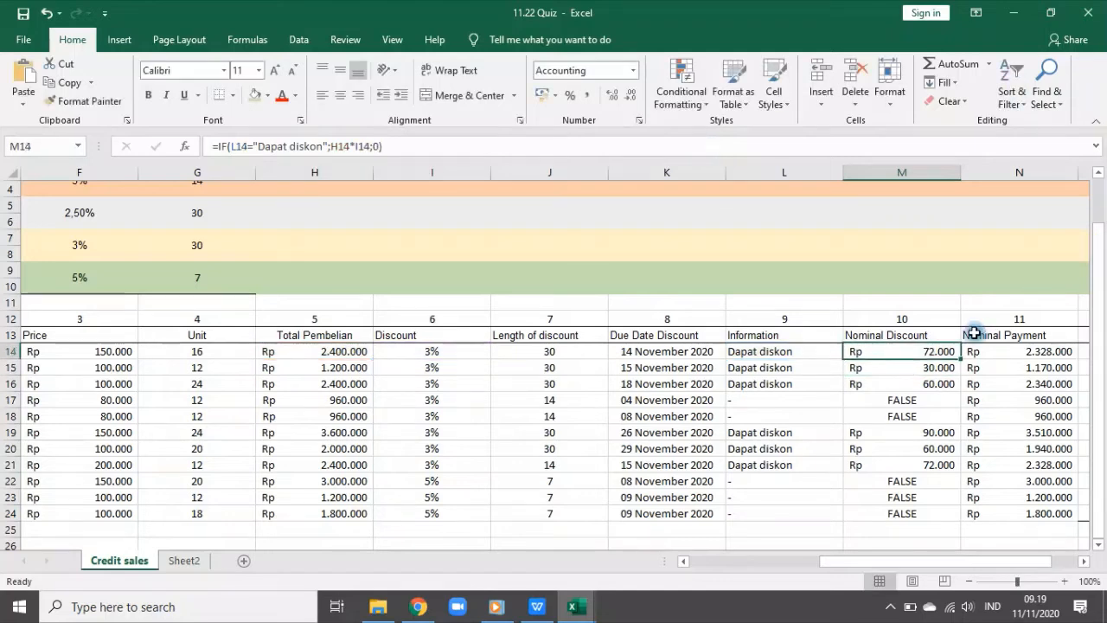
double_click(960, 356)
click(942, 417)
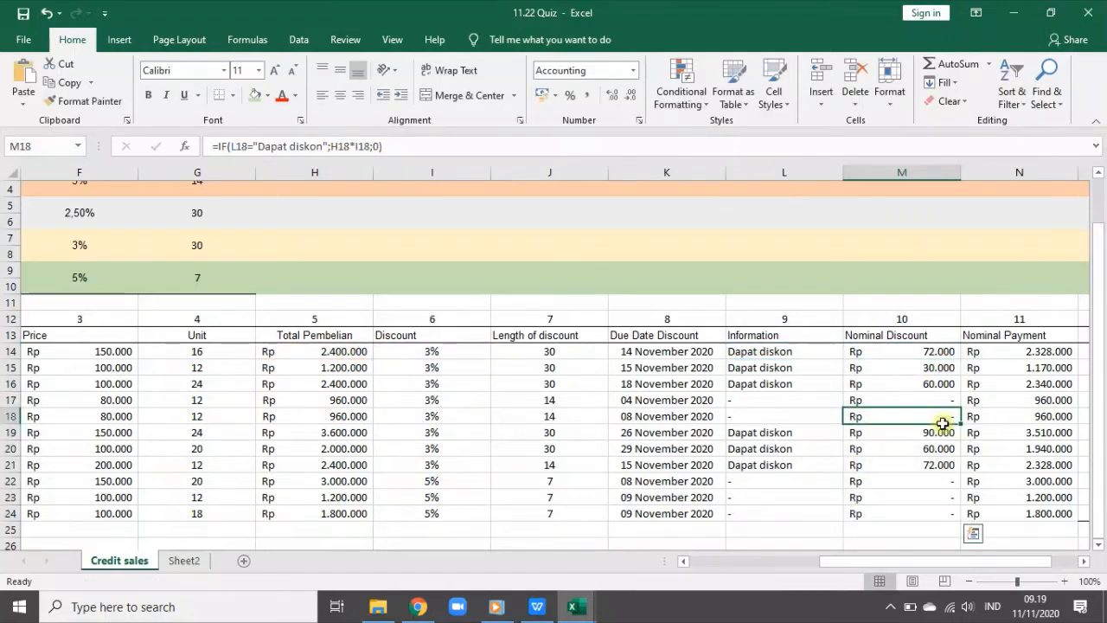
- Review the Nominal Payment formula in N14 and look over the whole working table
click(1033, 352)
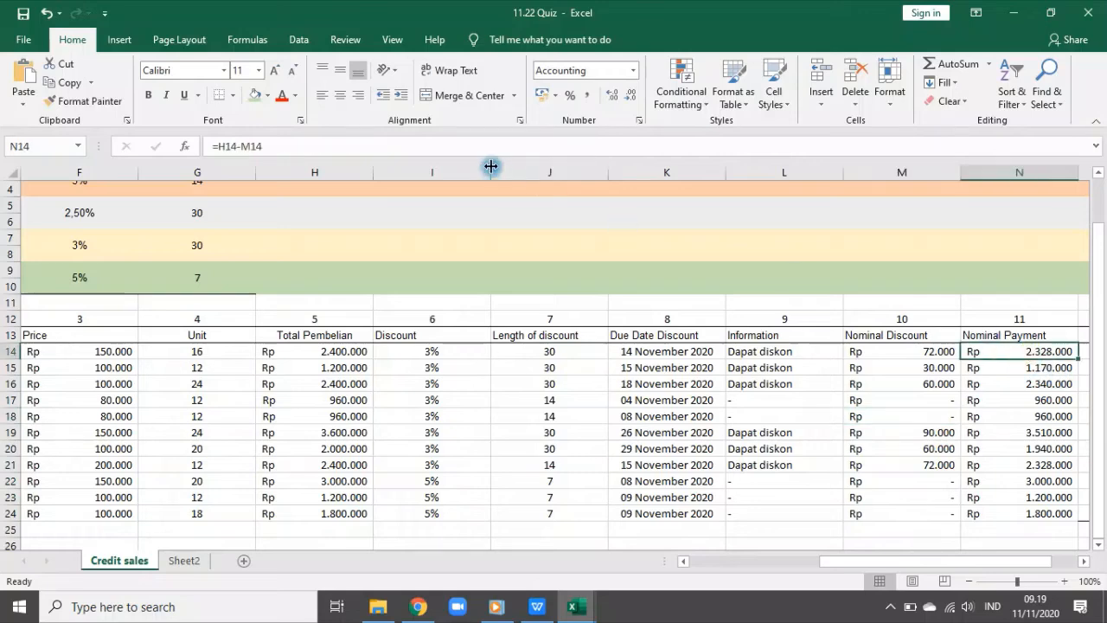
click(408, 146)
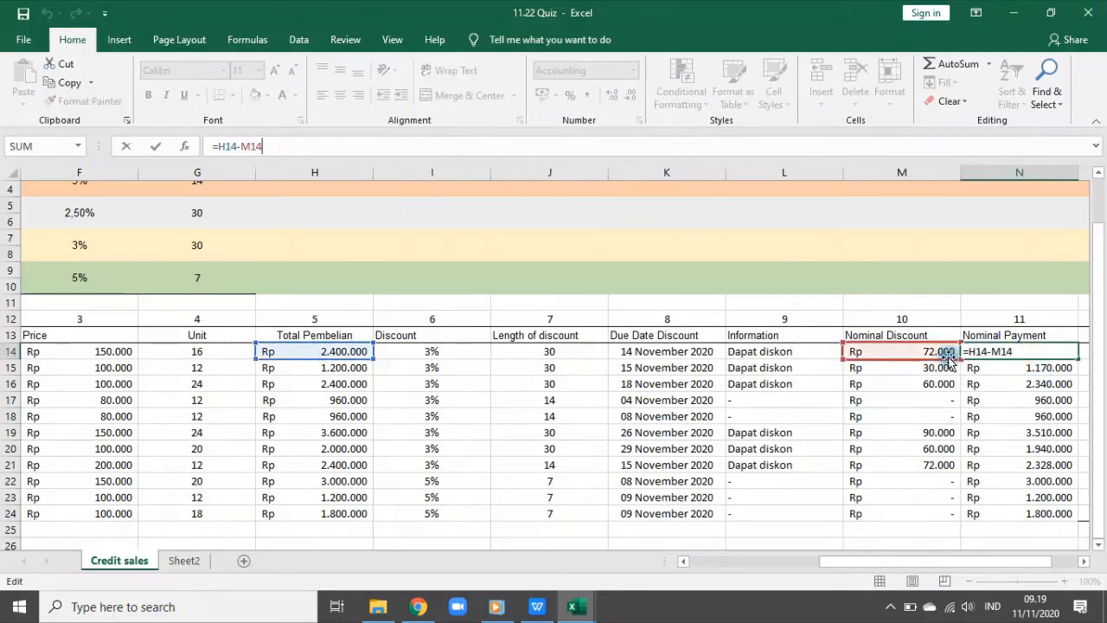
key(Return)
drag(1098, 443, 1098, 505)
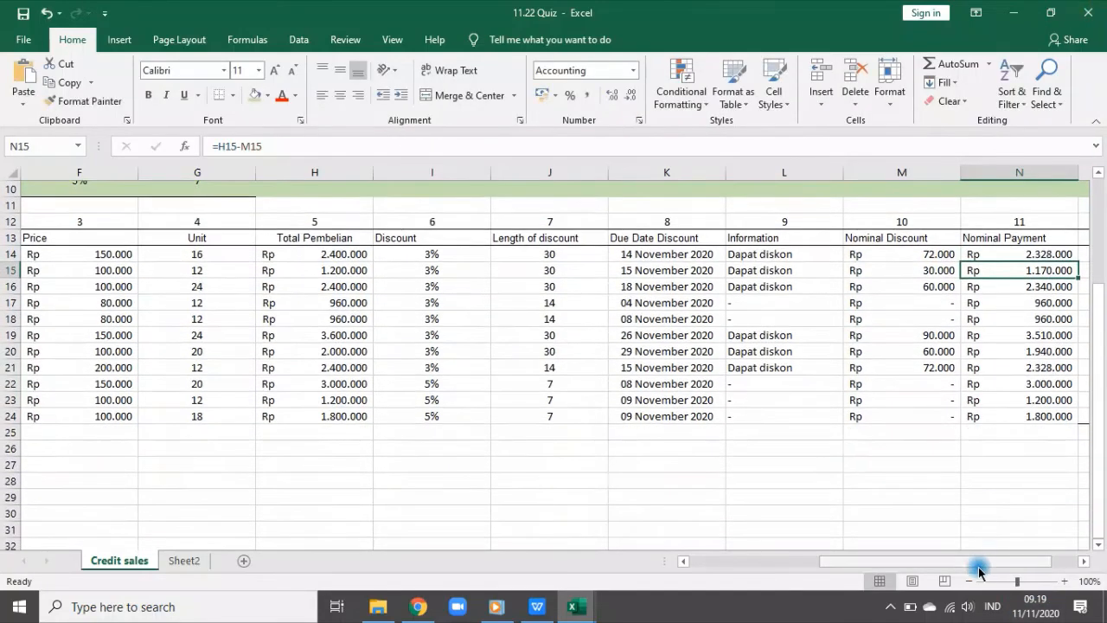
drag(978, 563, 1037, 564)
drag(871, 585, 760, 583)
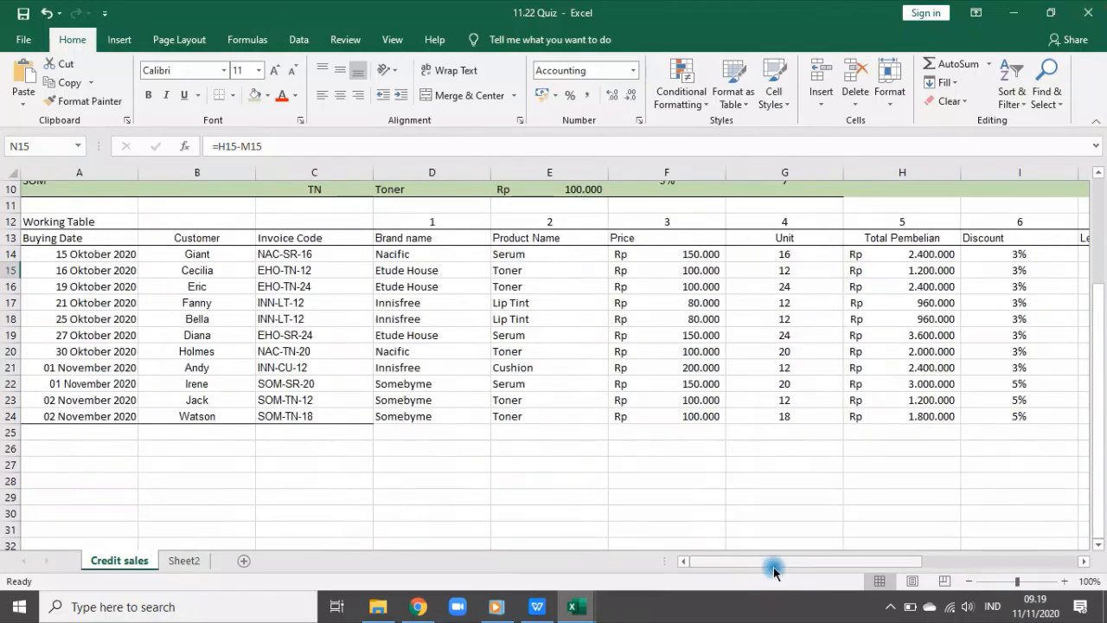
scroll(847, 583, up, 1)
drag(826, 560, 982, 564)
- Examine the Information formula in L14, including its DATE(2020;11;11) condition, alongside the due date in K14
click(579, 302)
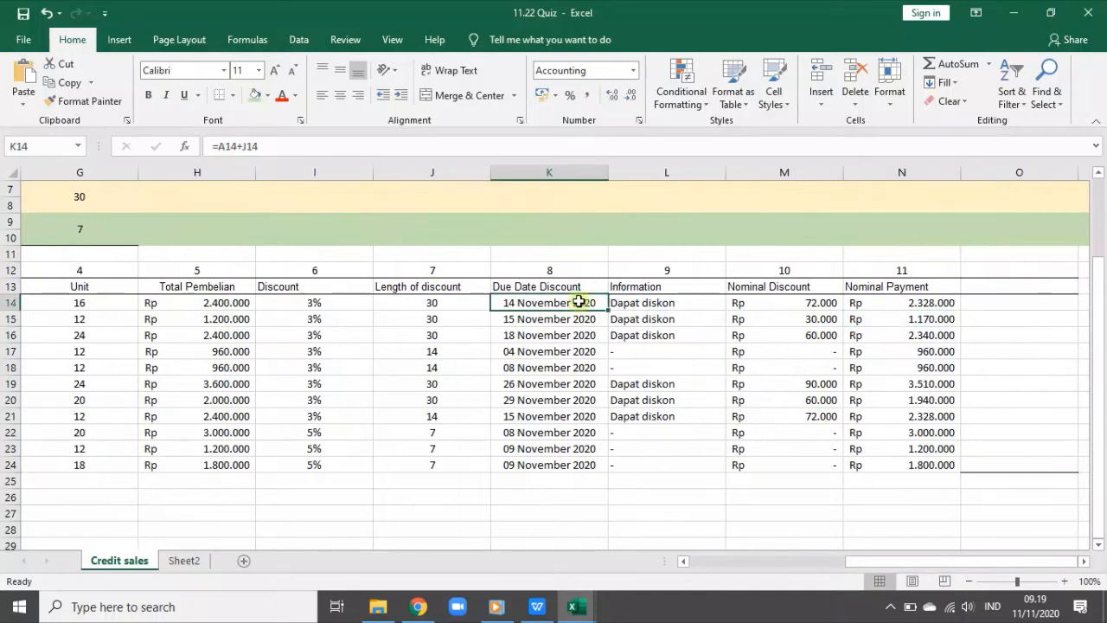
click(653, 302)
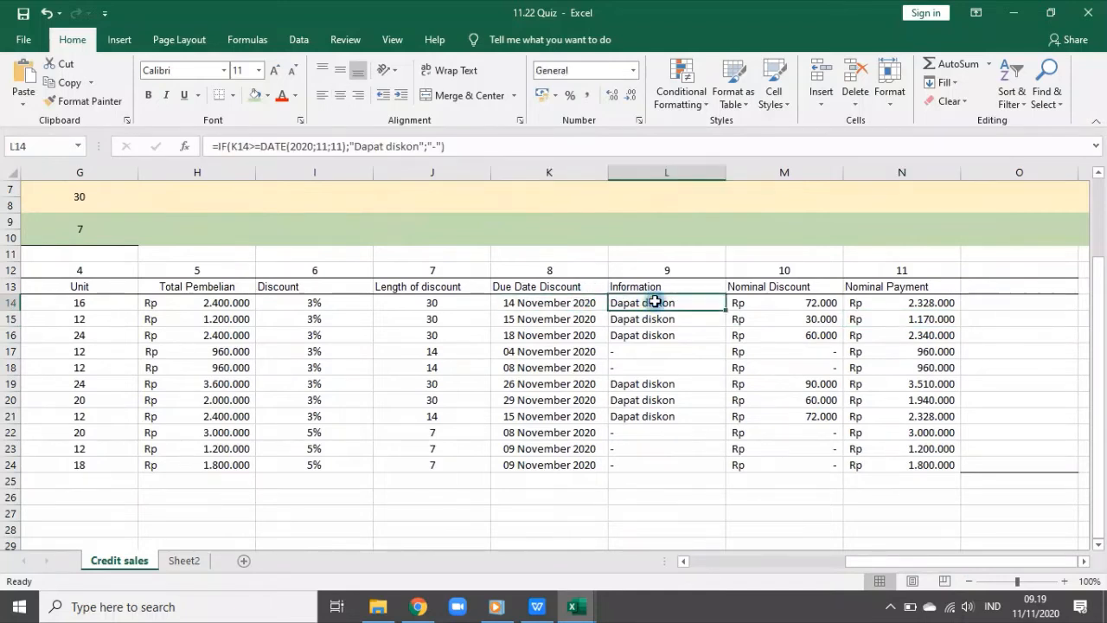
click(564, 302)
click(643, 302)
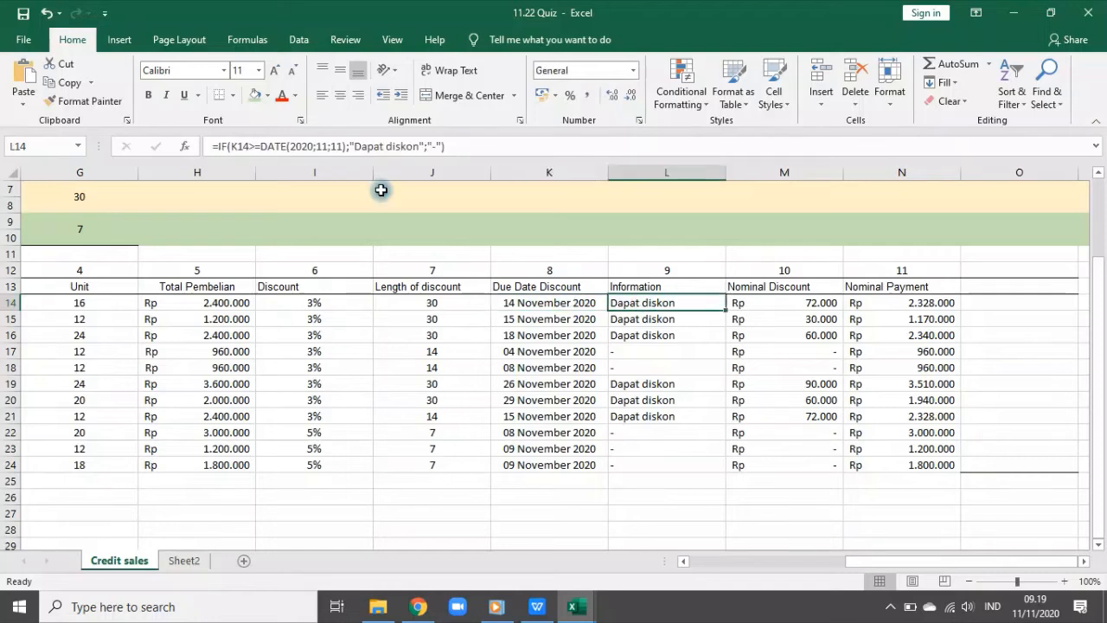
drag(261, 146, 349, 143)
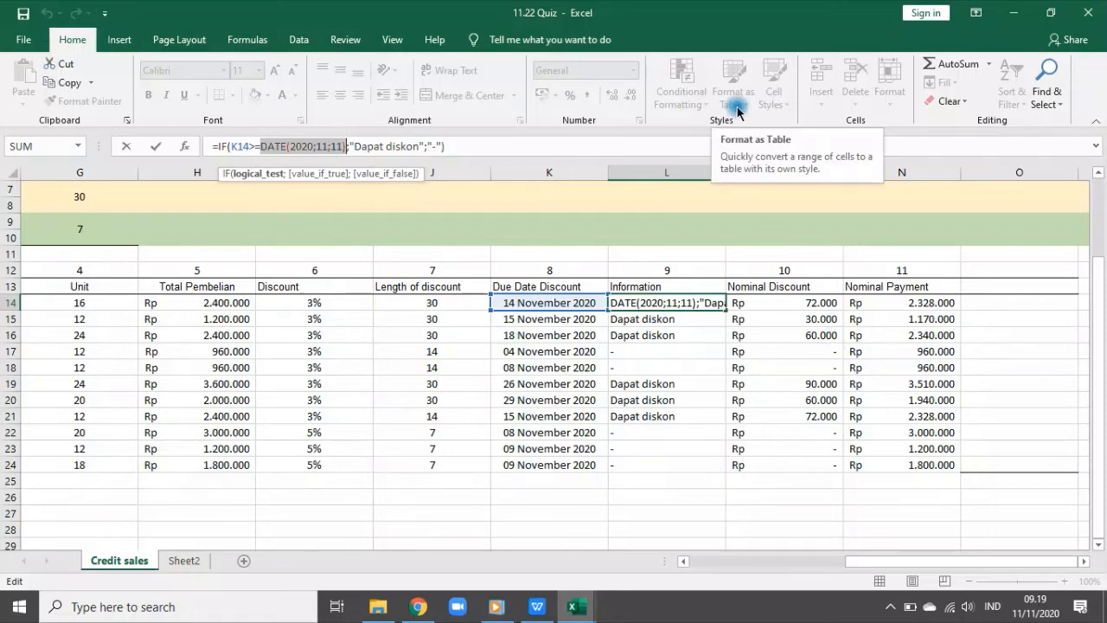
key(Return)
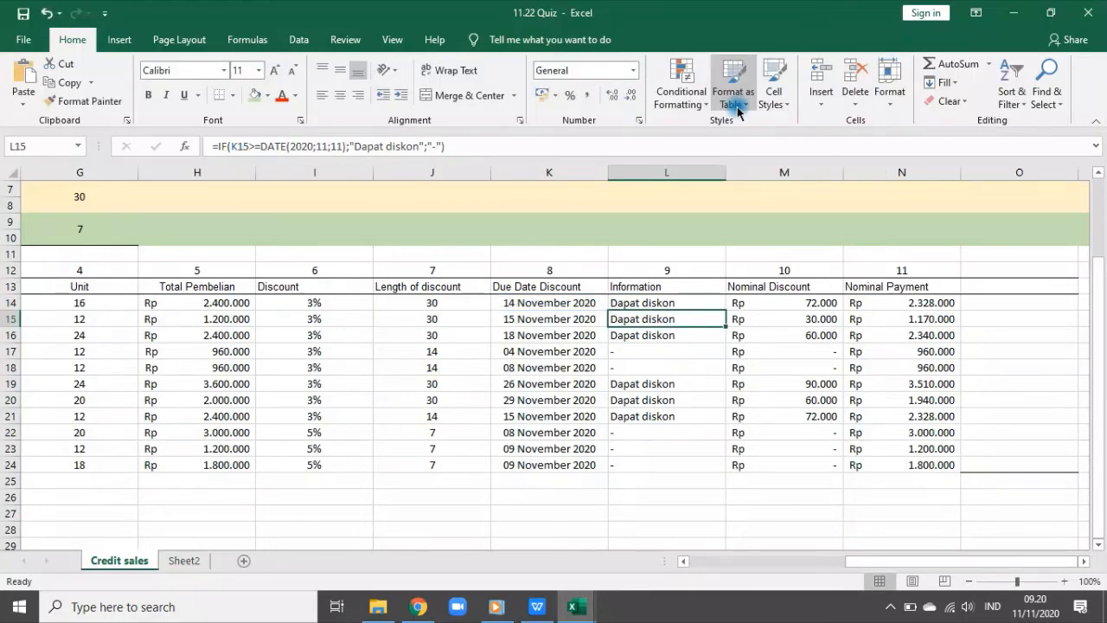
key(Up)
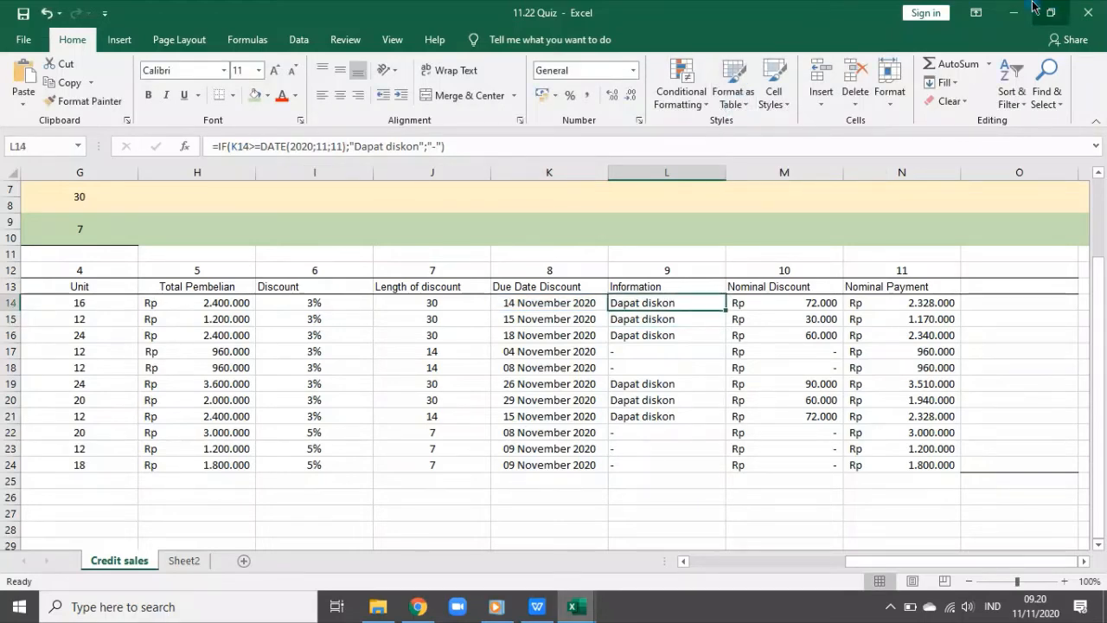
drag(478, 140, 217, 146)
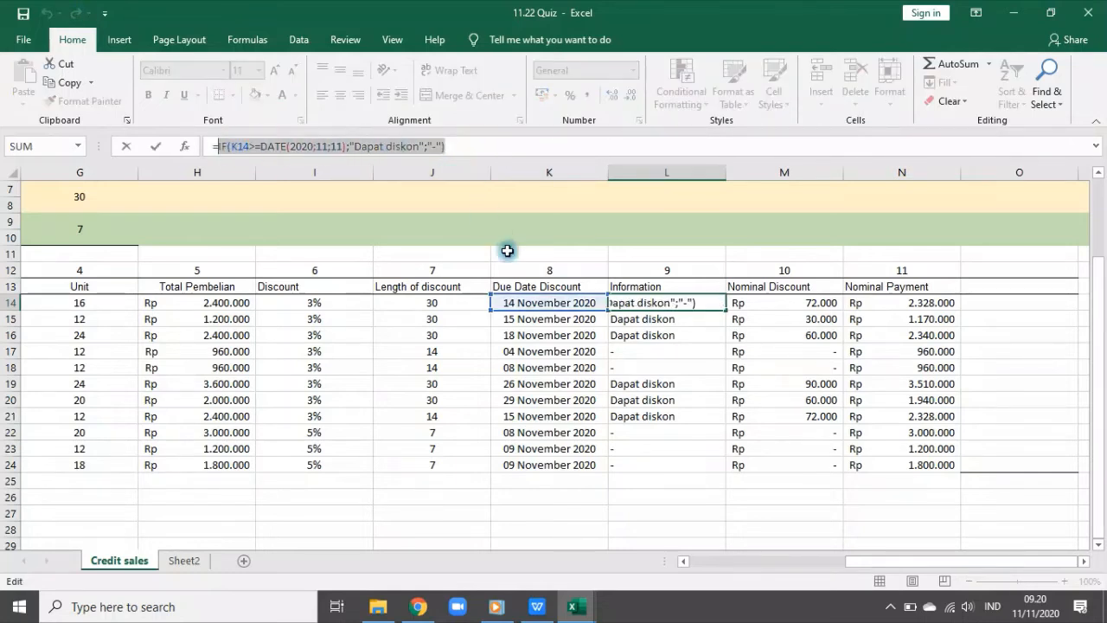
key(Escape)
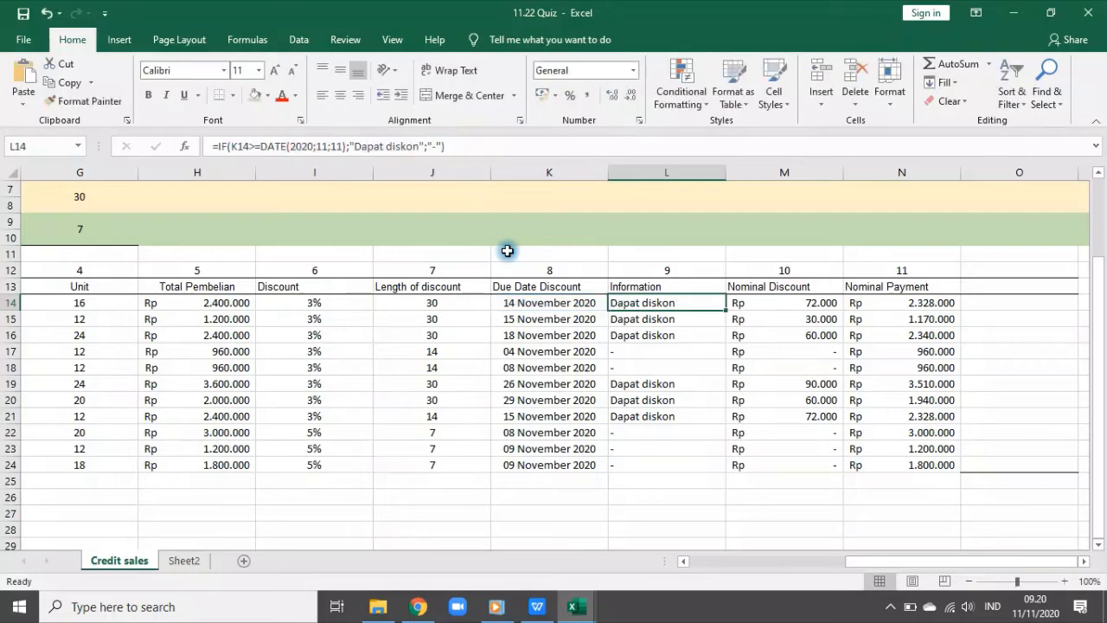
- Examine the Due Date Discount formula in K14 and the Length of discount formula in J14
click(550, 305)
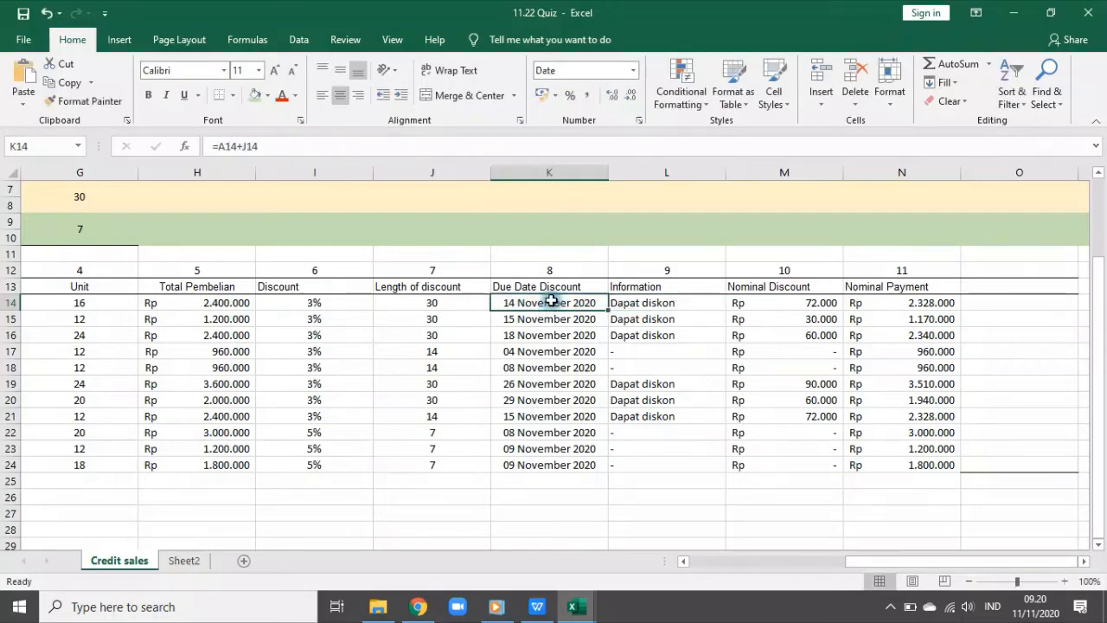
click(276, 143)
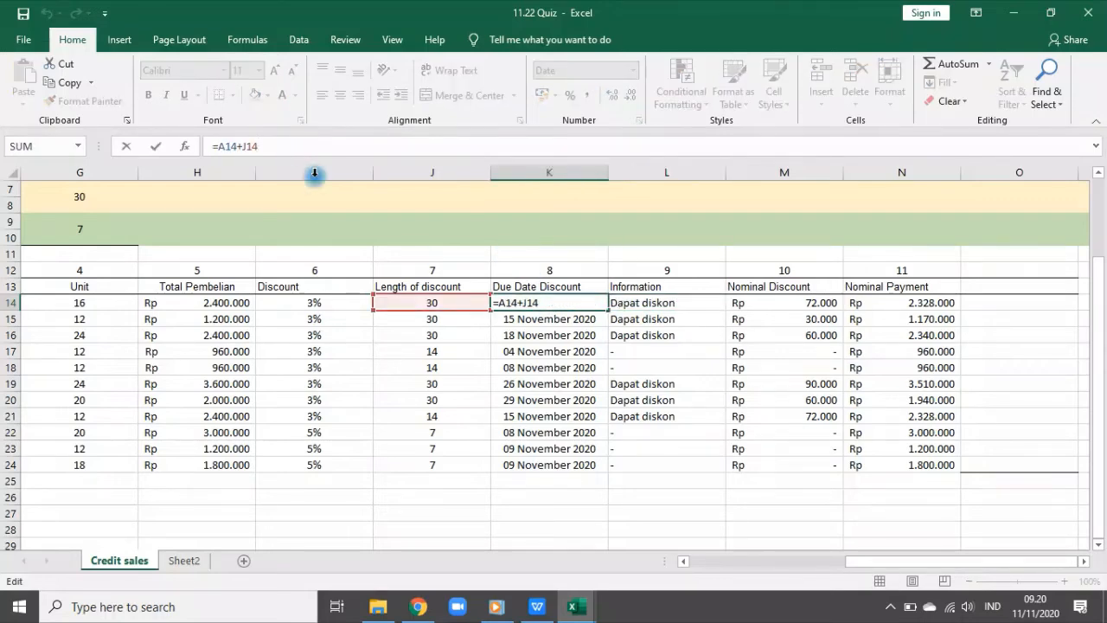
key(Return)
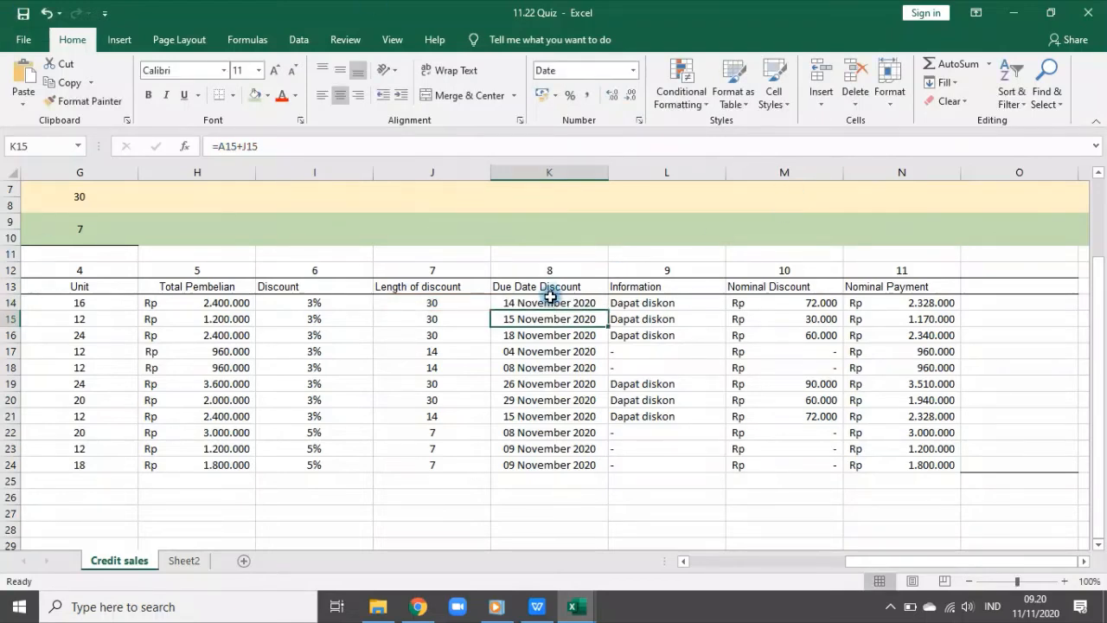
click(434, 298)
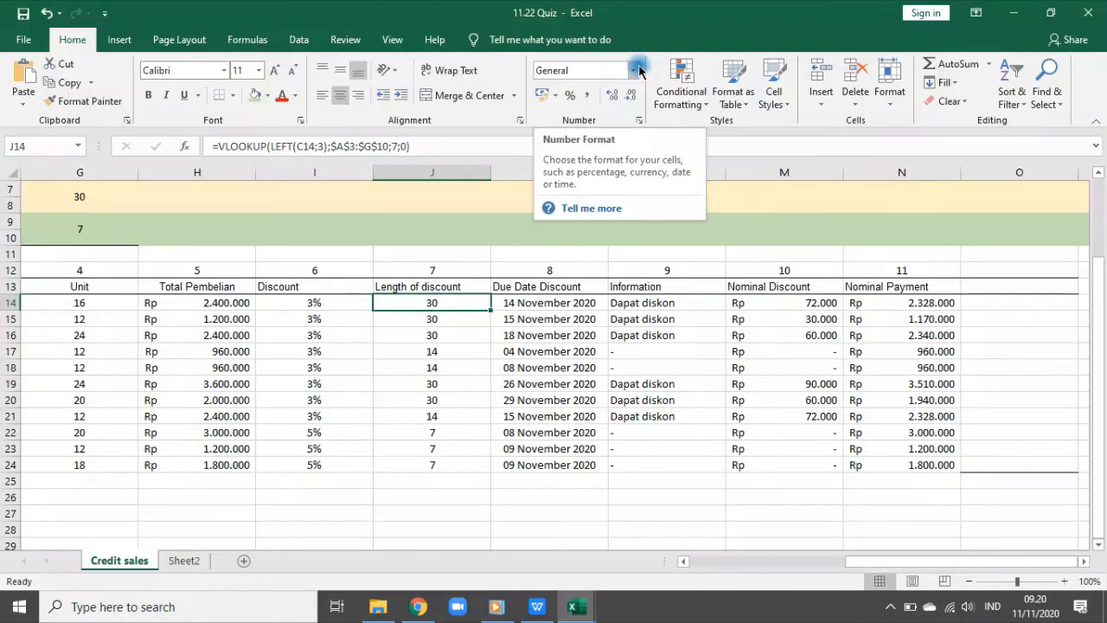
click(530, 302)
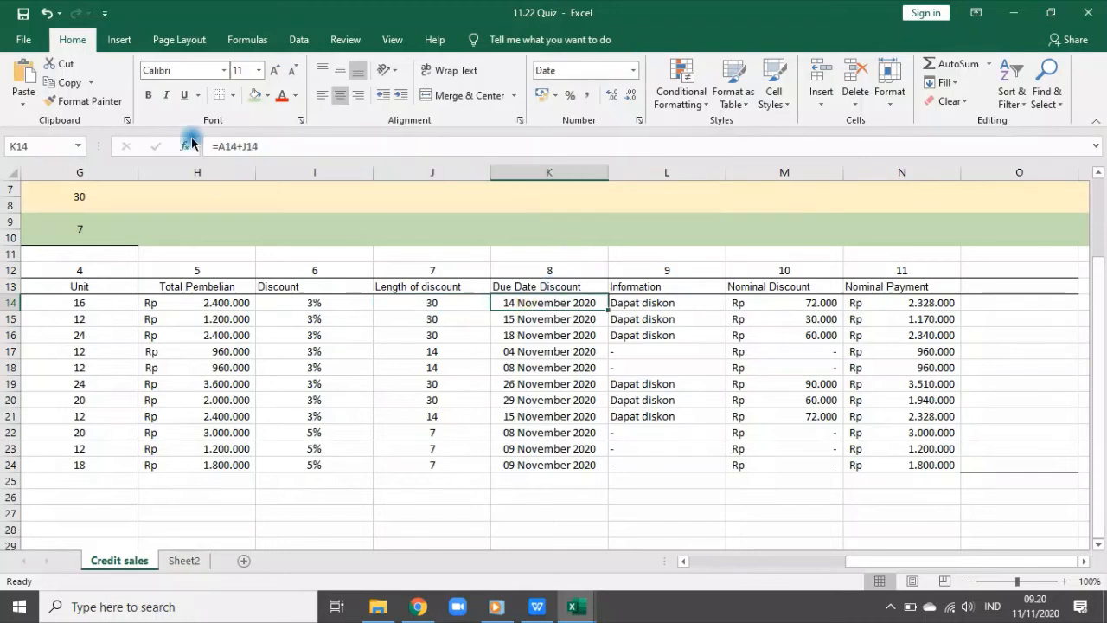
- Change the Due Date Discount formula in K14 to =A14+DAY(J14)
click(248, 149)
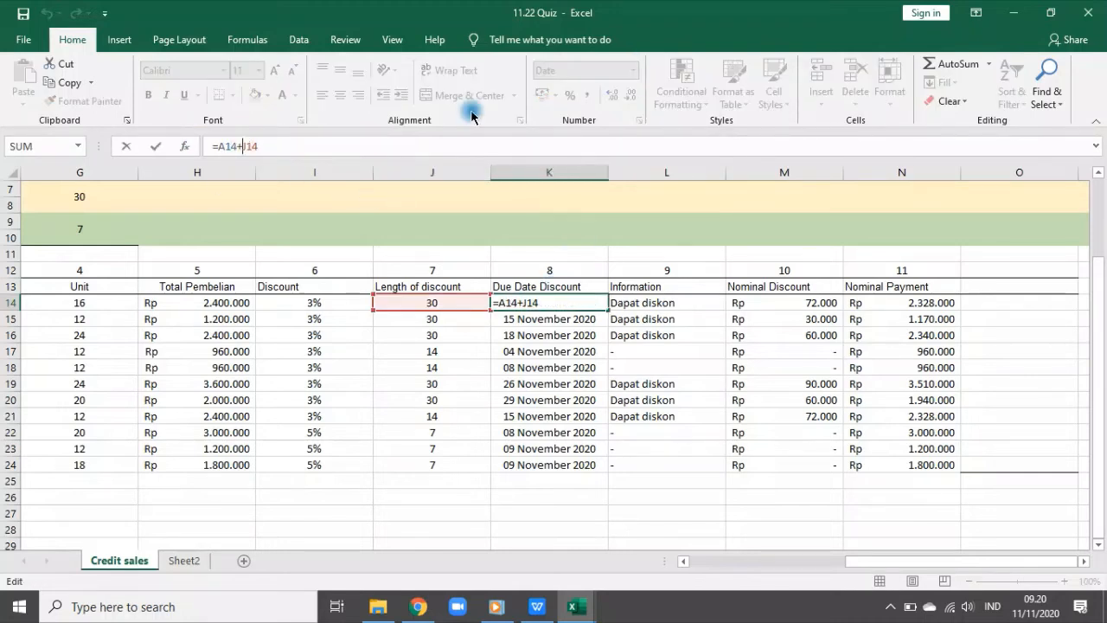
text(s)
key(BackSpace)
text(day)
key(Tab)
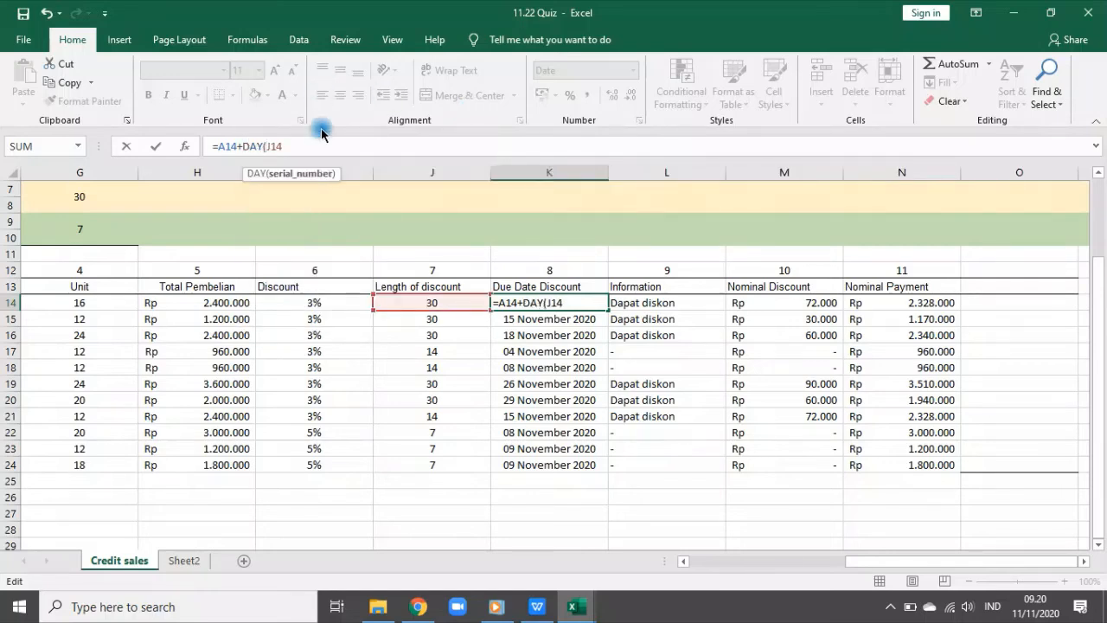
text())
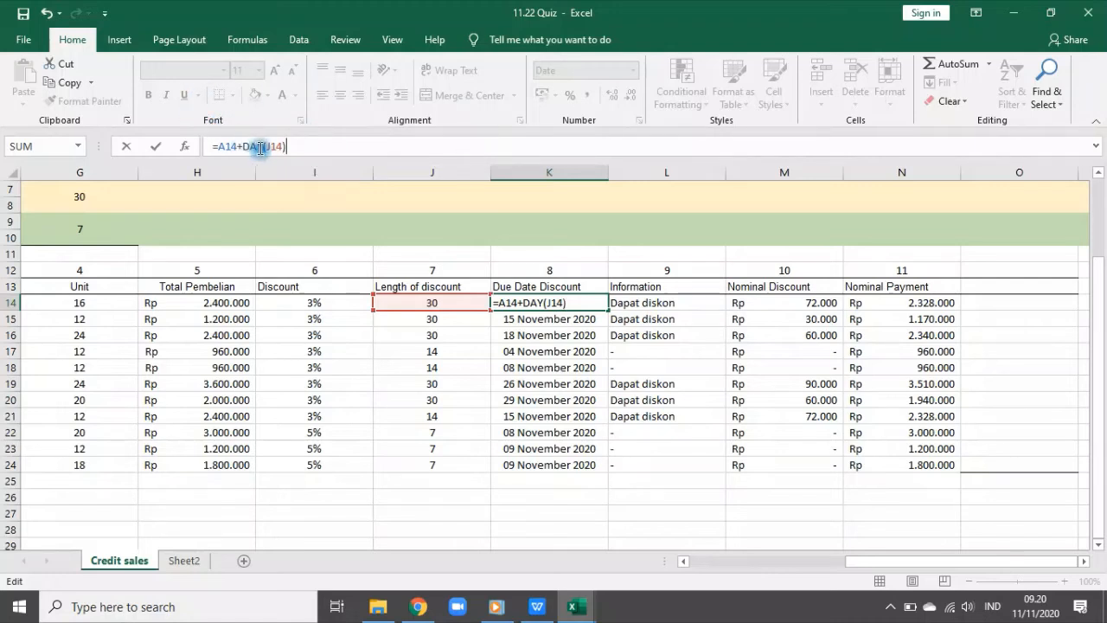
key(Return)
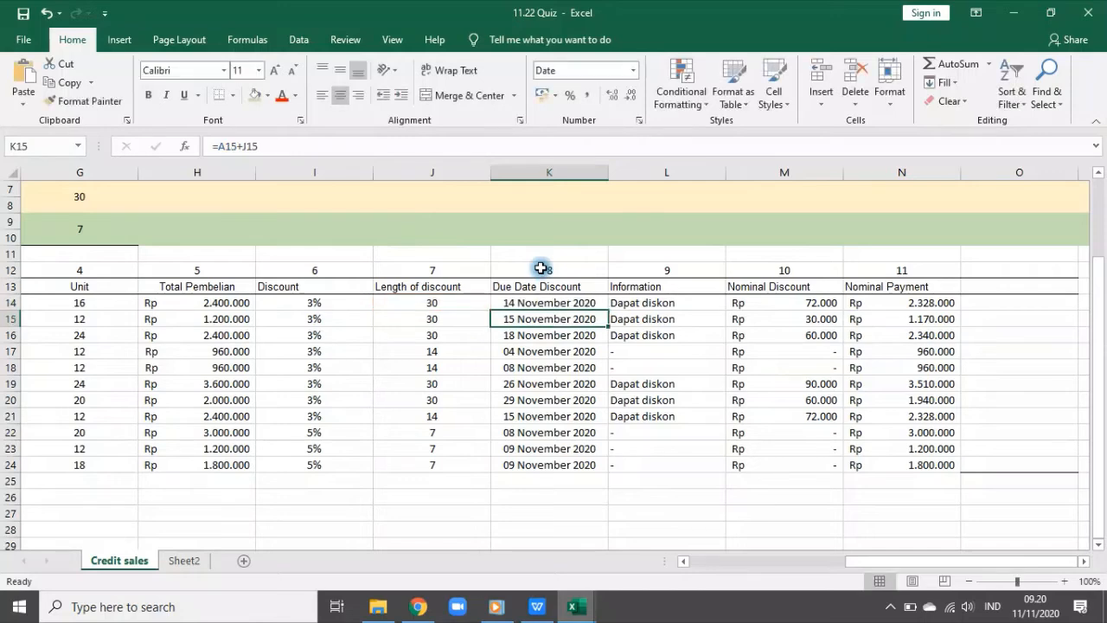
- Check K14's revised formula against the length of discount in J14 and fill it down the Due Date Discount column to K24
click(538, 302)
click(452, 300)
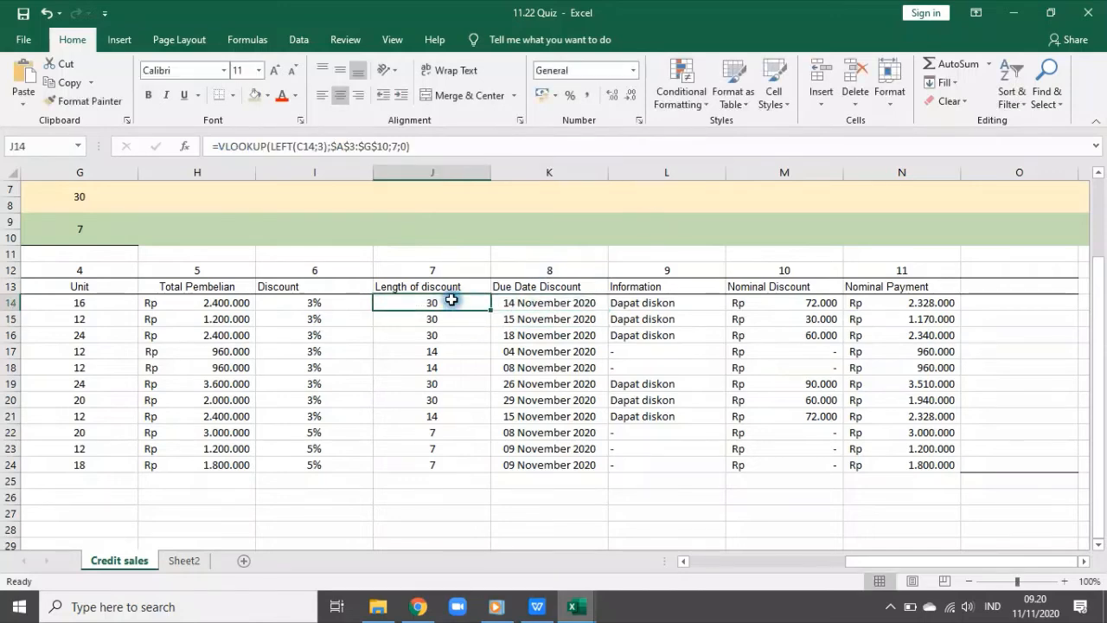
click(523, 300)
click(294, 147)
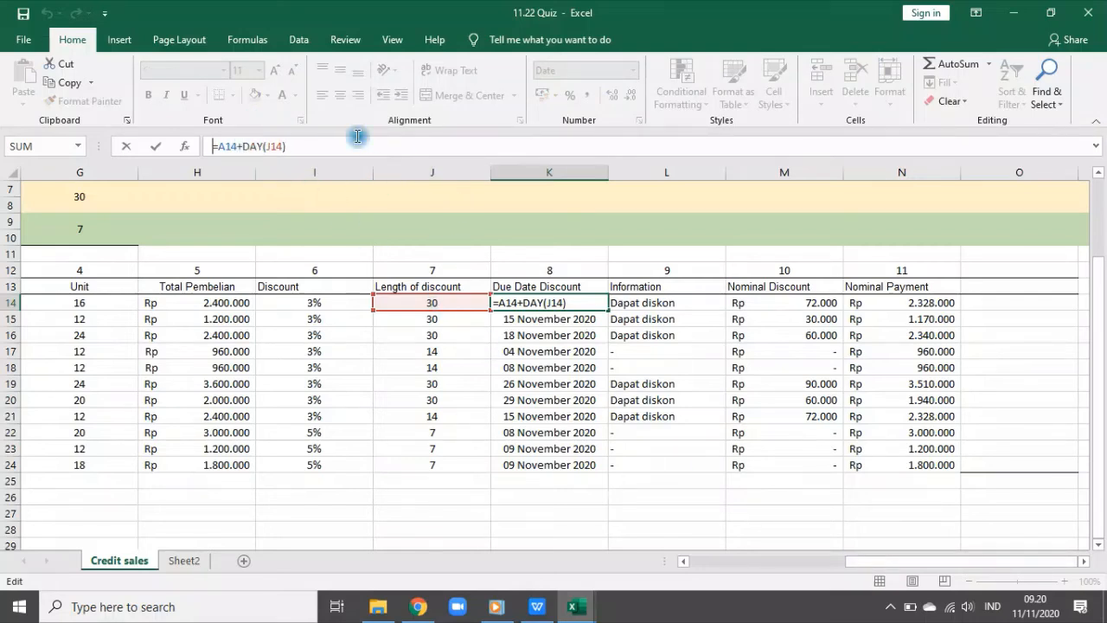
click(346, 97)
key(Return)
click(559, 302)
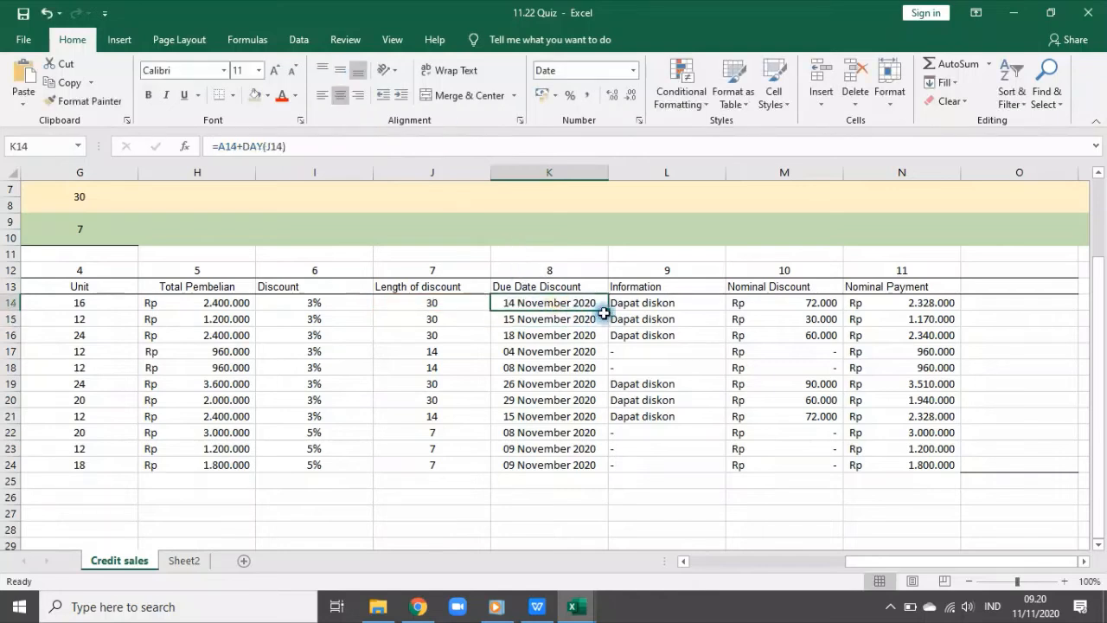
double_click(608, 311)
click(674, 480)
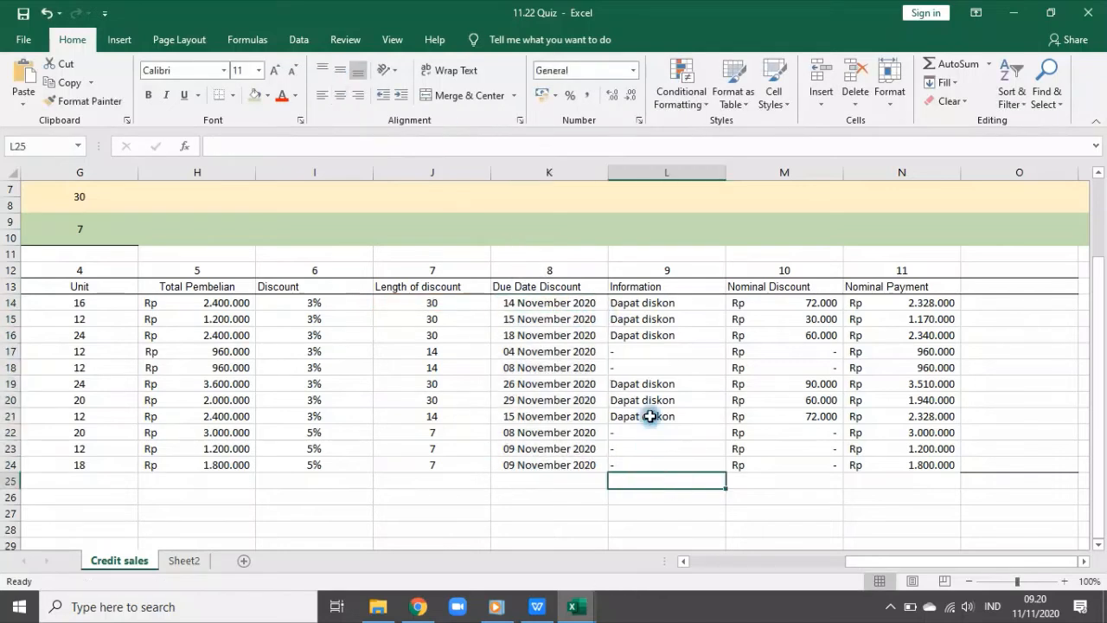
- Examine the Information formula in L14, focusing on its K14 reference and the DATE(2020;11;11) part
click(641, 307)
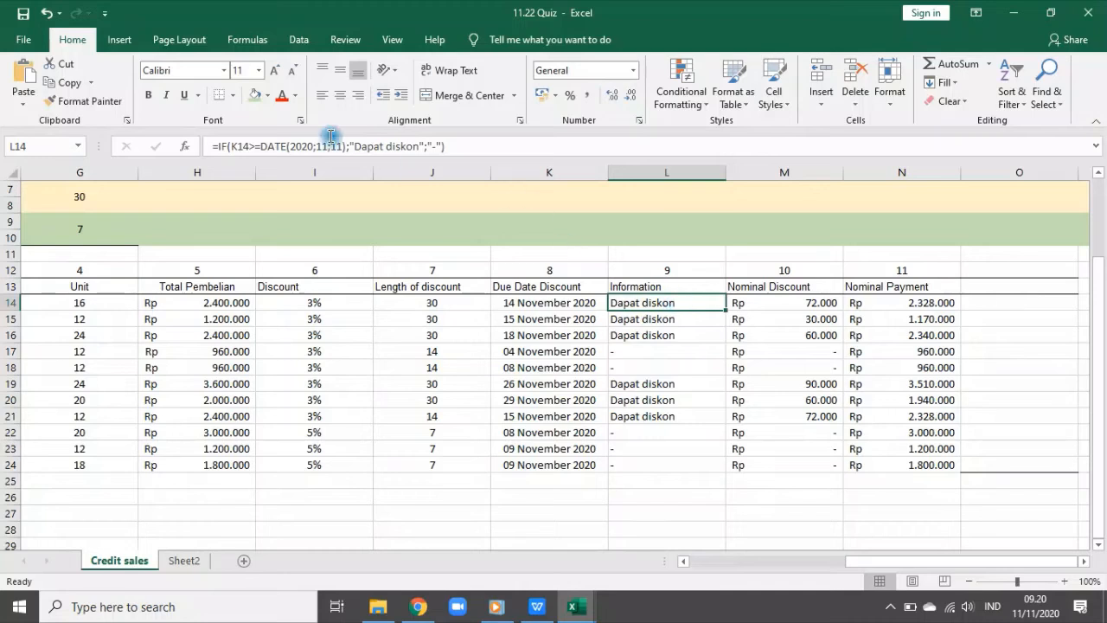
double_click(237, 145)
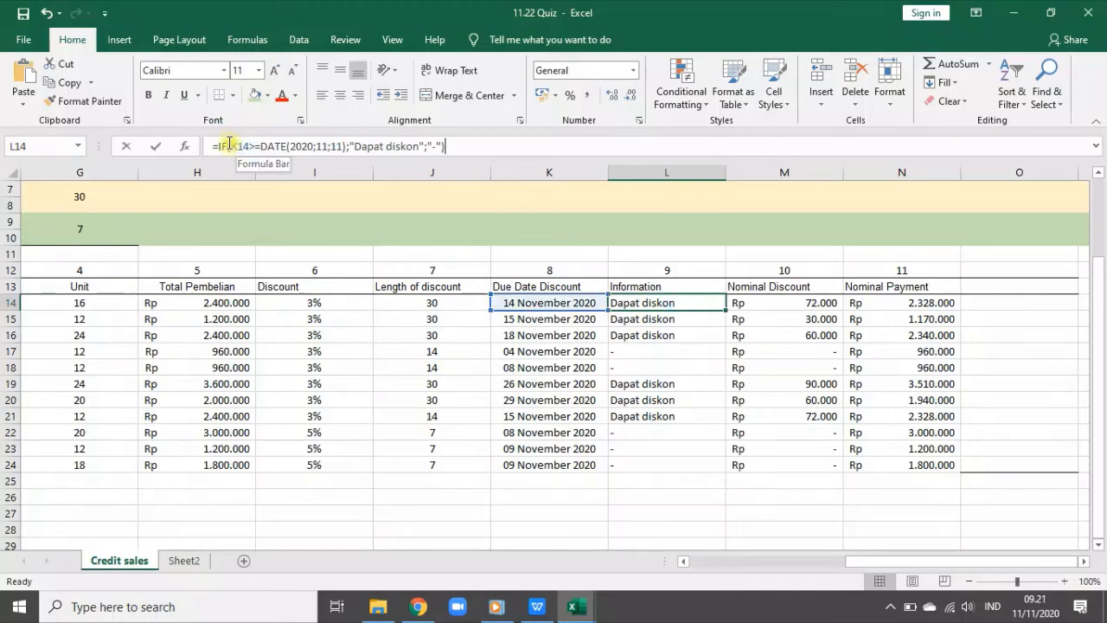
click(499, 143)
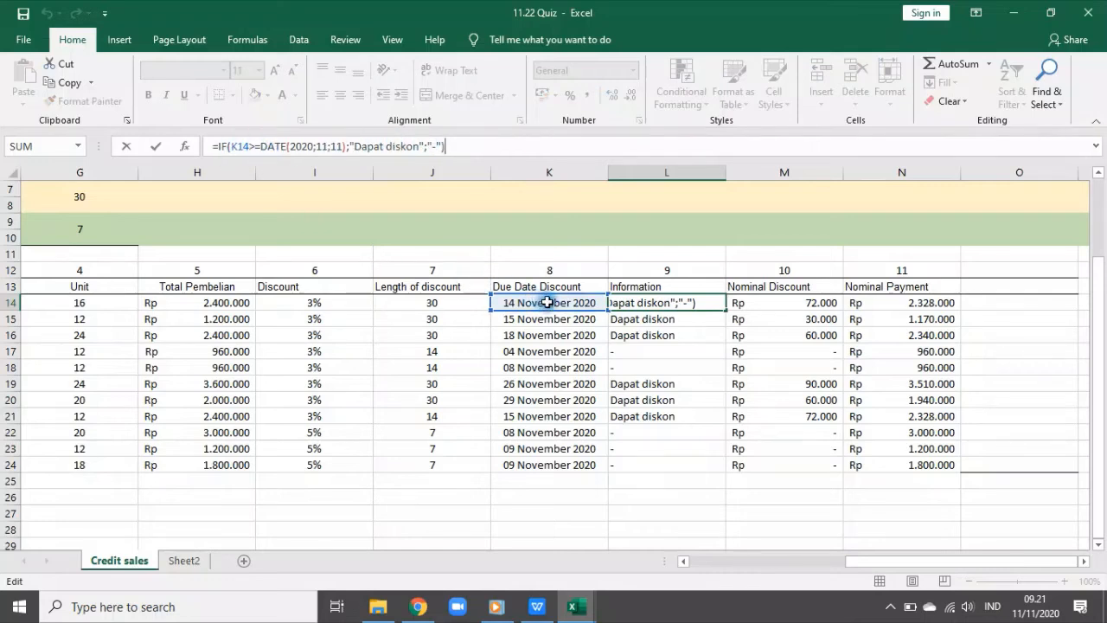
double_click(259, 143)
click(511, 151)
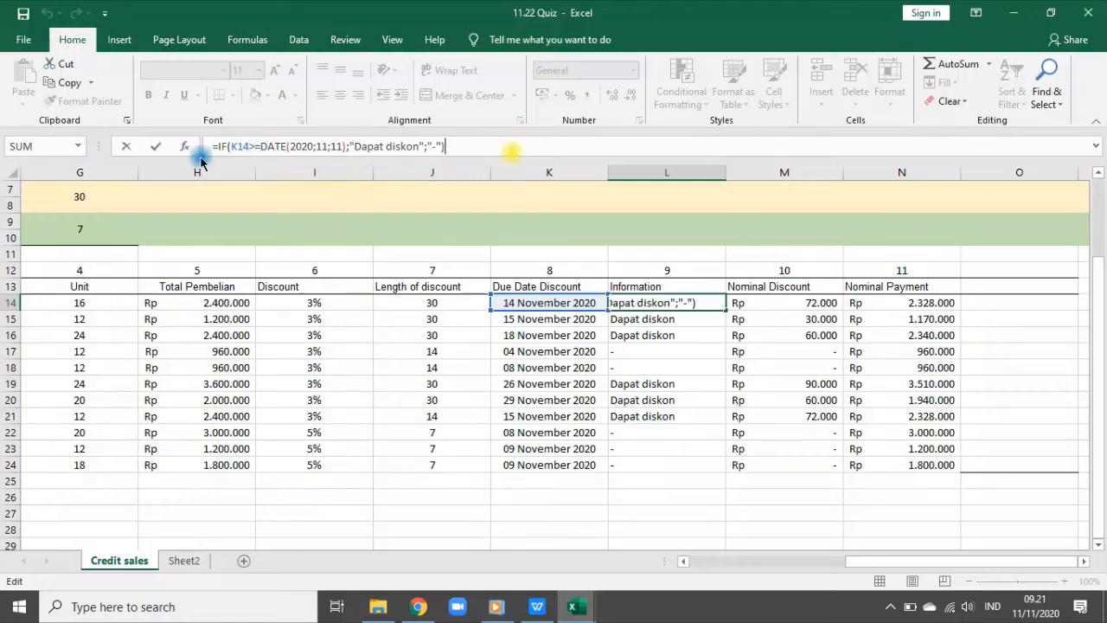
drag(263, 141, 344, 142)
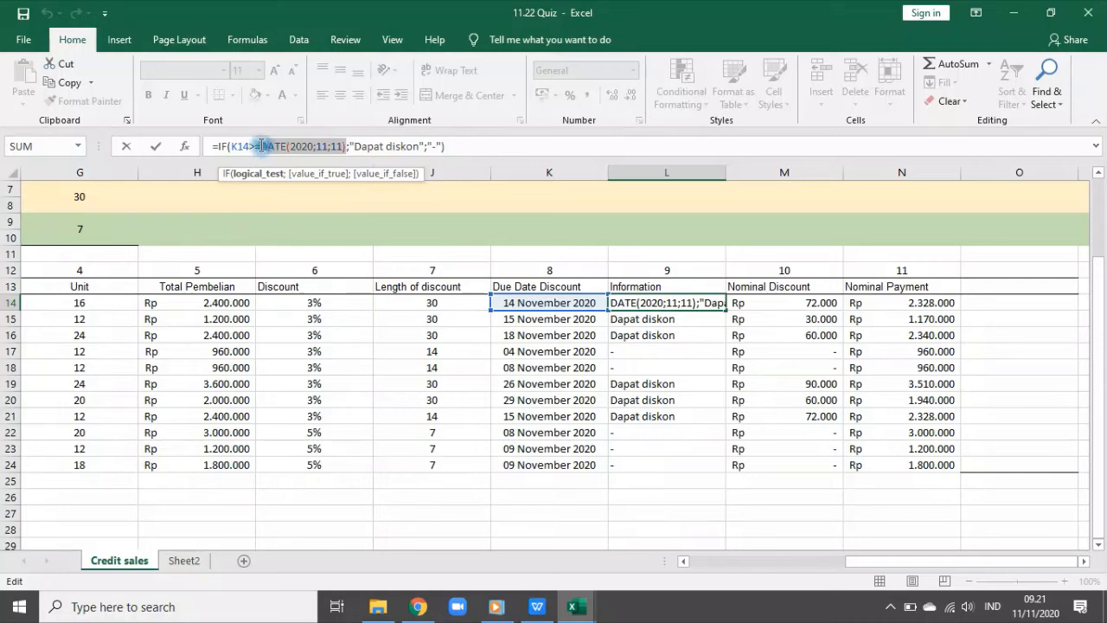
drag(259, 146, 346, 144)
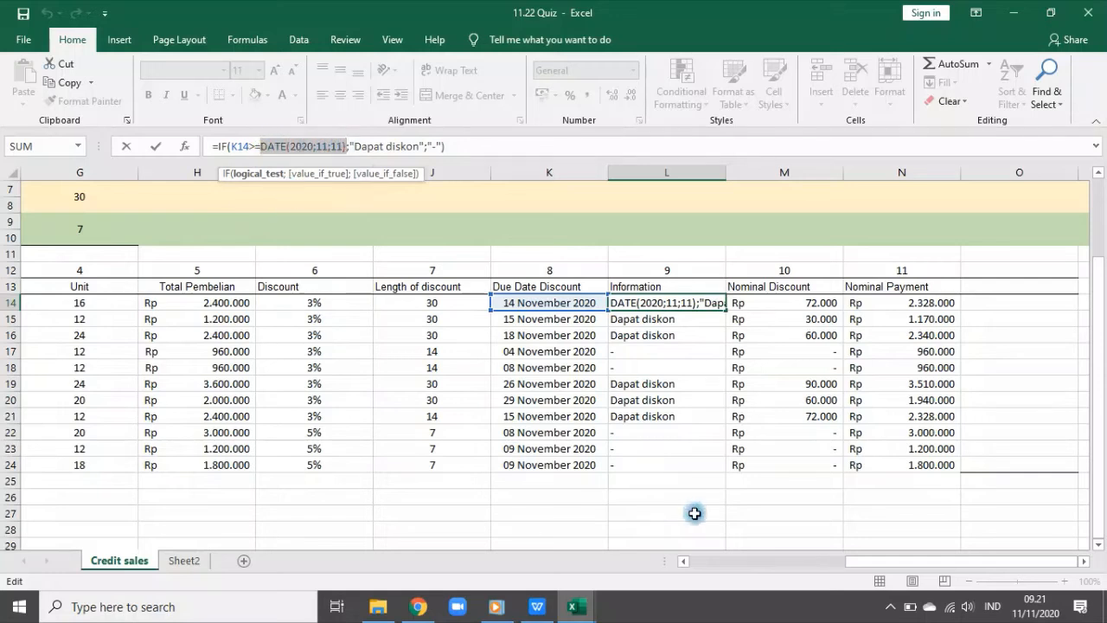
- Copy the L14 formula text without its equals sign and open the Kombis&Aplikom AKM-1F group chat in WhatsApp Web
drag(446, 146, 222, 147)
key(ctrl+c)
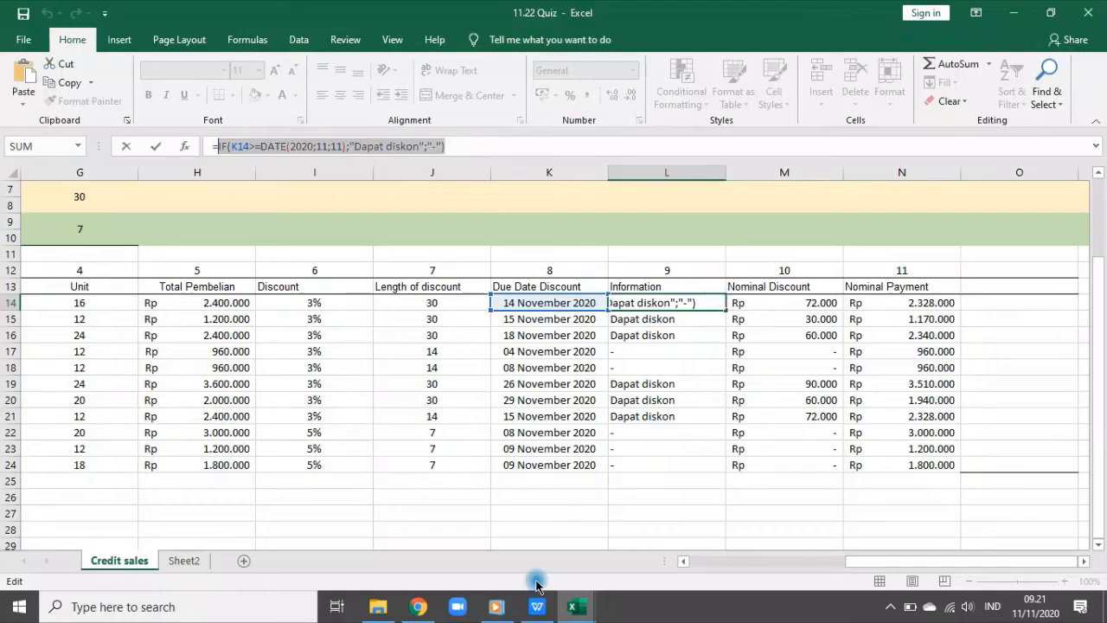
click(418, 606)
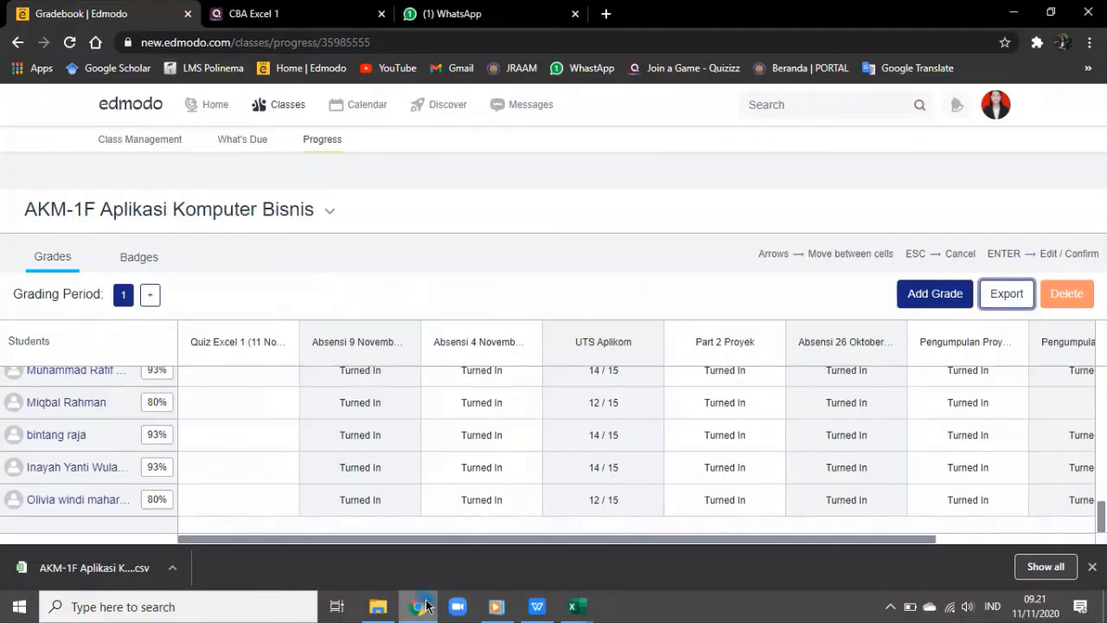
click(437, 14)
click(241, 230)
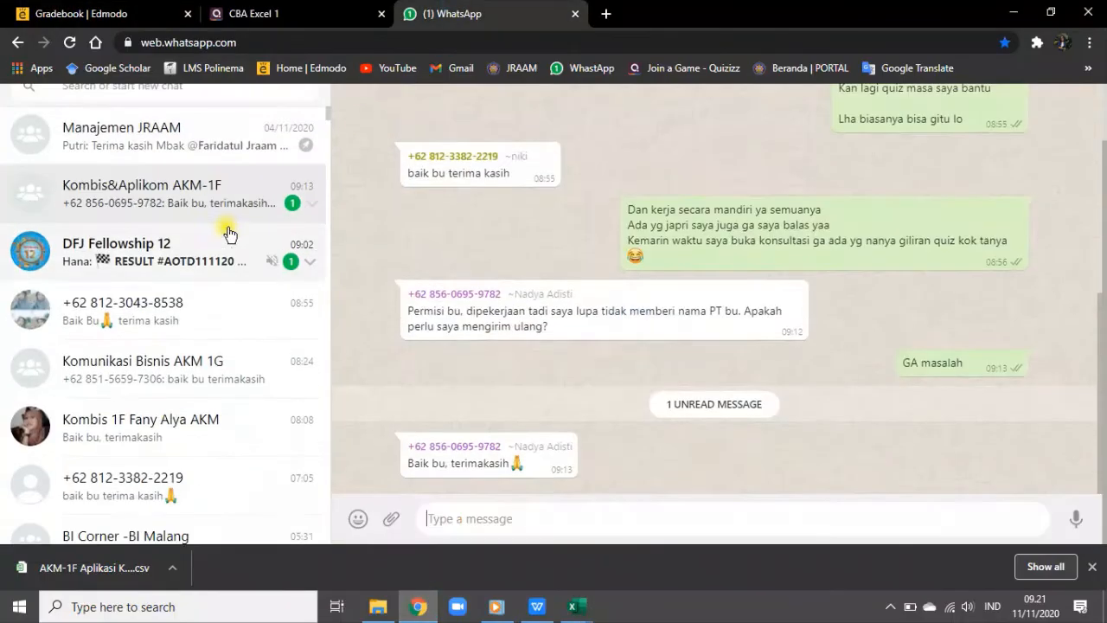
- Compose "as info untuk bagian kolom informasi bisa pakai rumus ini apa artinya? tolong dipelajari", followed by the pasted formula with a leading equals sign
text(as info untuk)
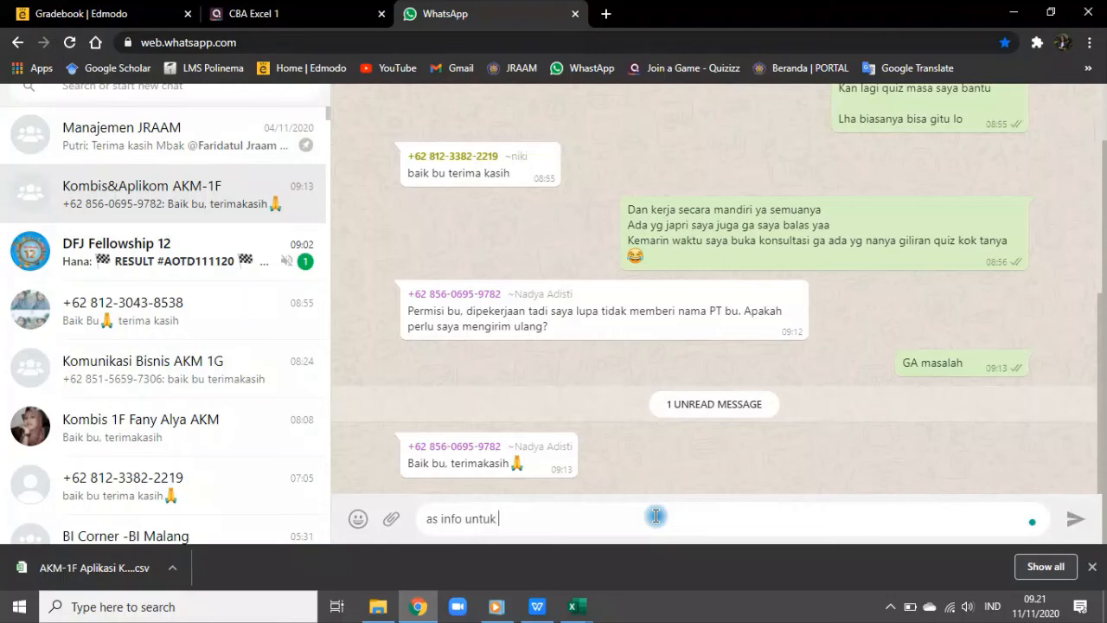
key(shift+Return)
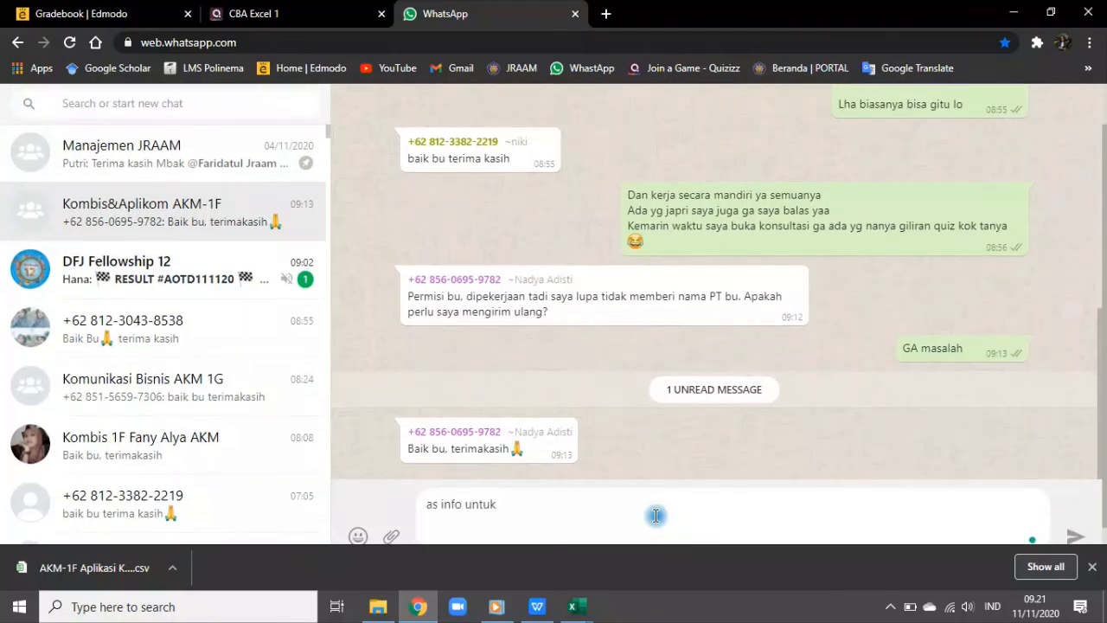
key(ctrl+v)
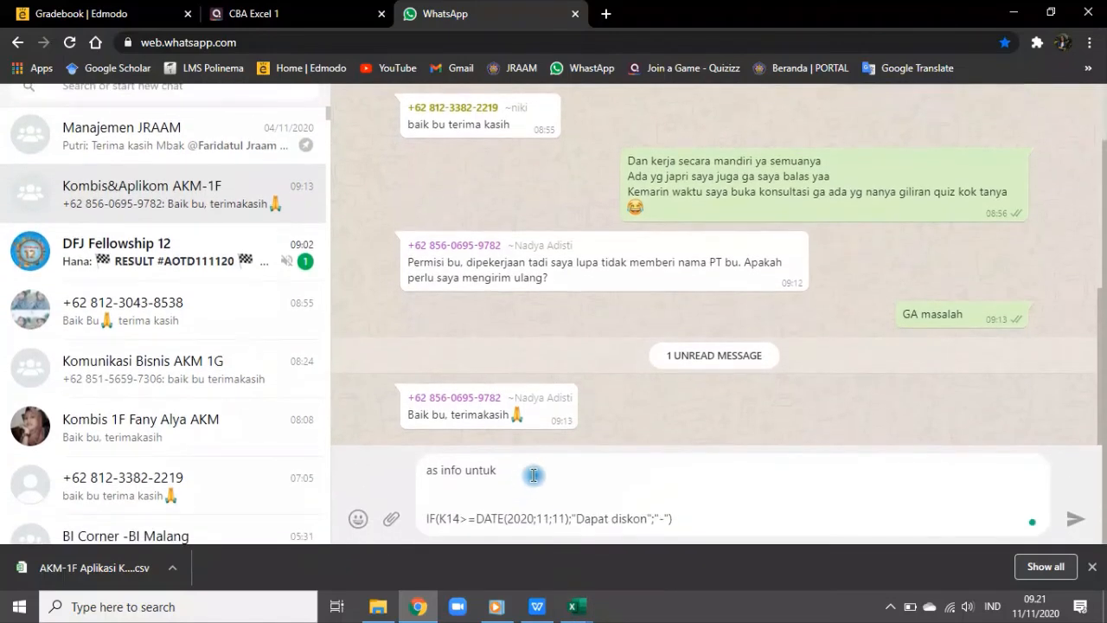
click(426, 518)
text(=)
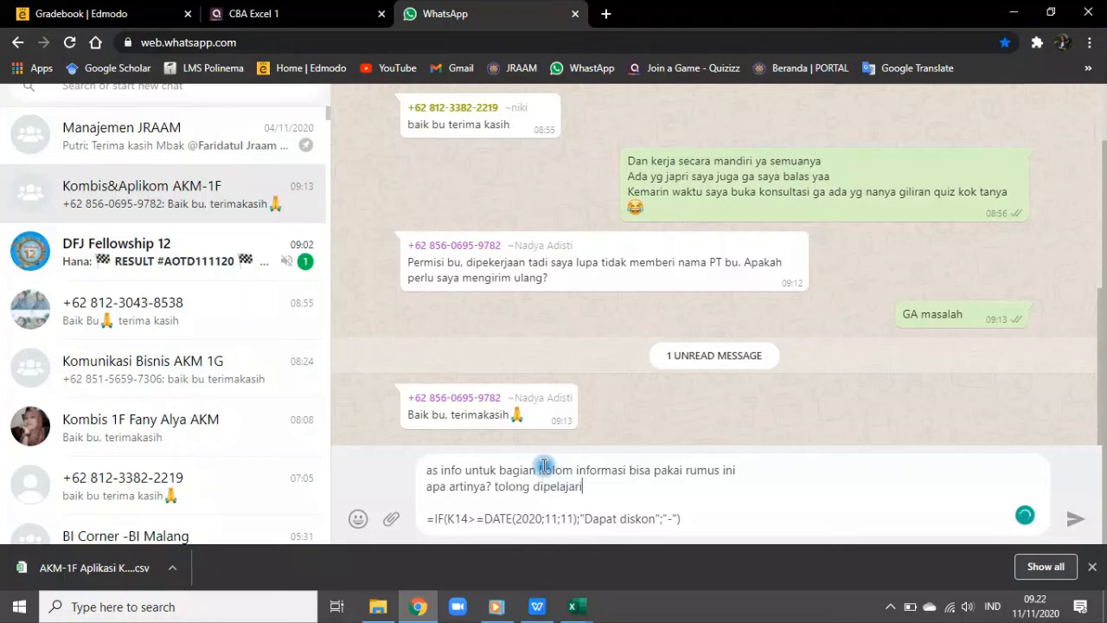
- Add a grinning emoji and a thumbs-up emoji after "dipelajari" and send the message to the group
click(359, 518)
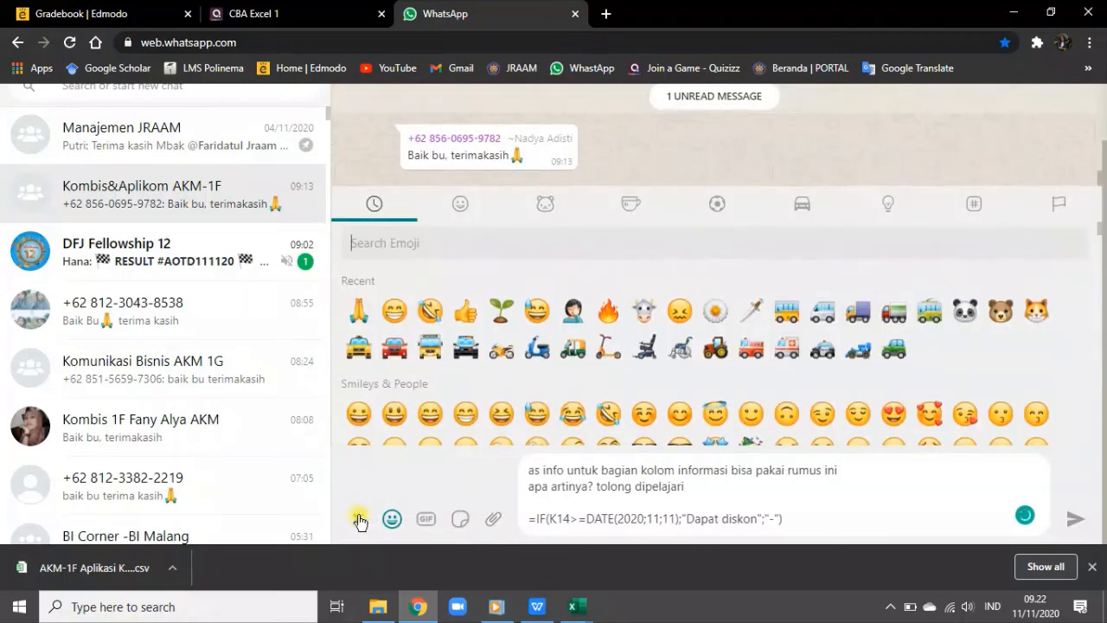
click(359, 519)
click(358, 517)
click(393, 309)
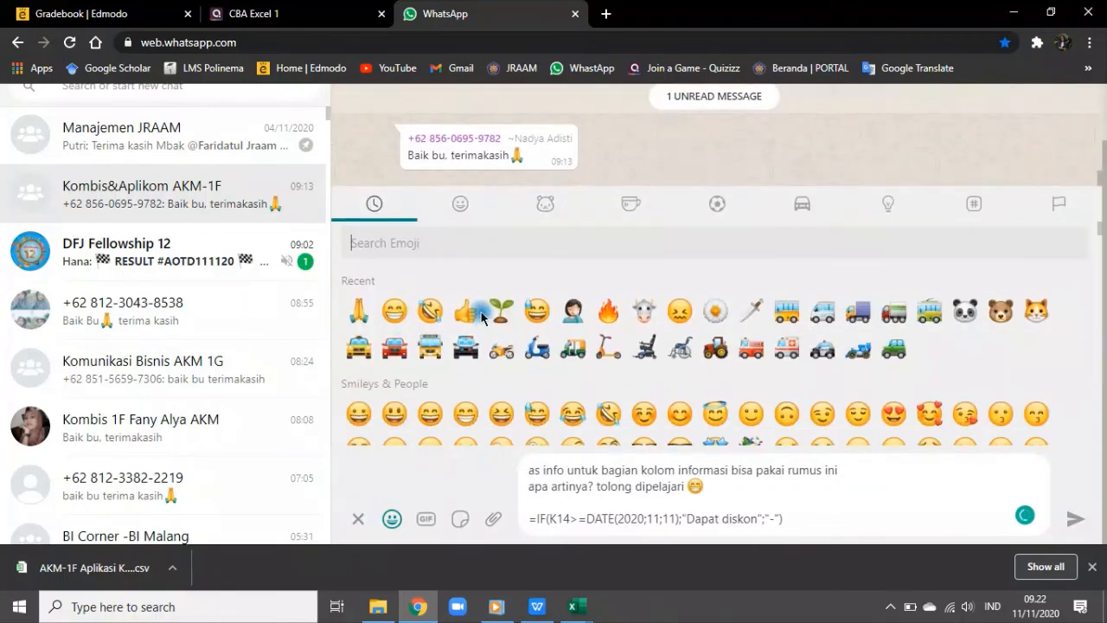
click(464, 309)
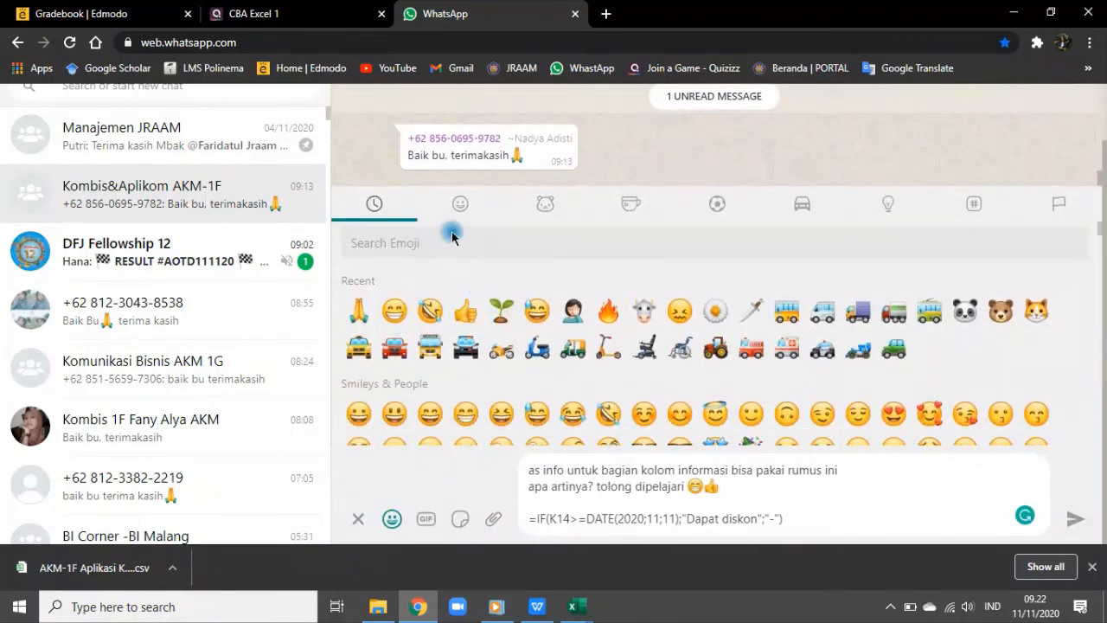
key(Return)
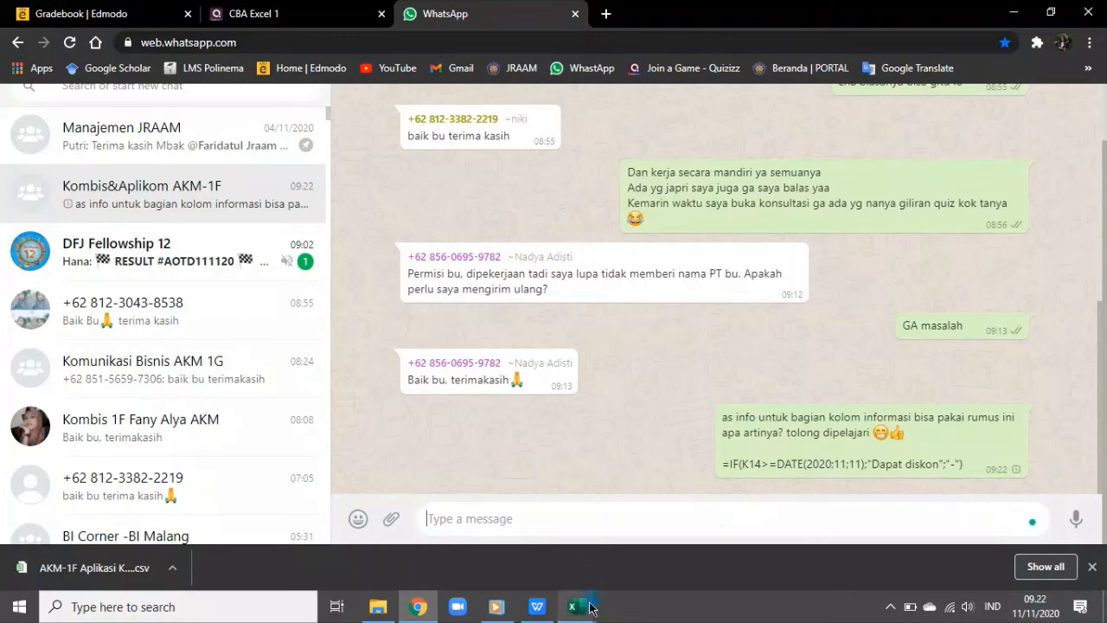
- Switch back to the Excel workbook, leave L14 without changing it, and check the Information formulas in L14, L17 and L23
mouse_move(590, 608)
click(668, 528)
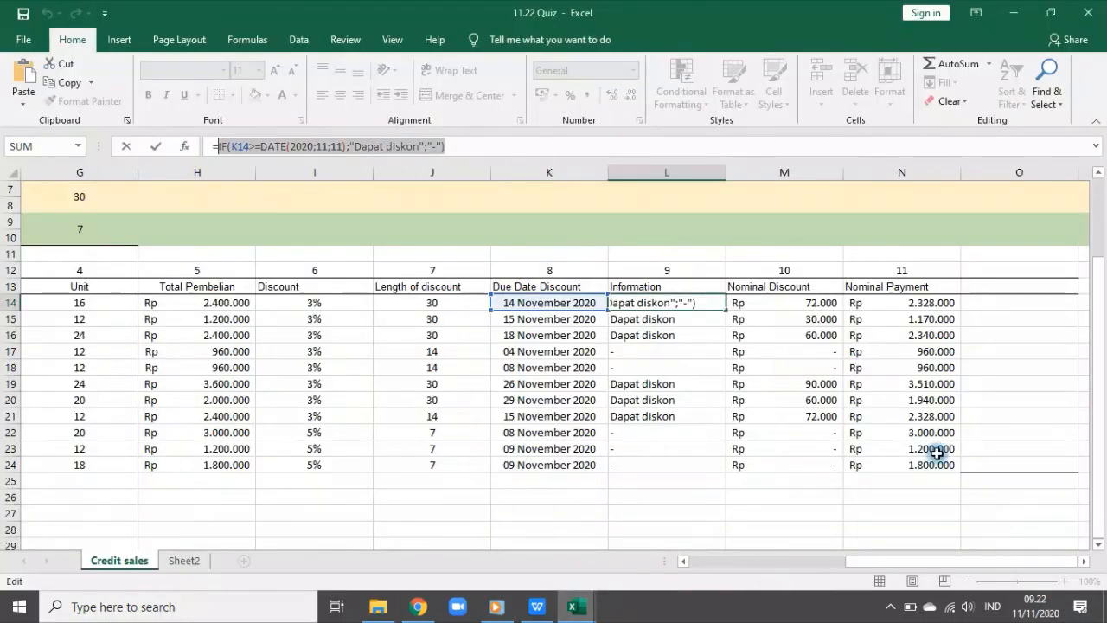
click(827, 497)
key(Escape)
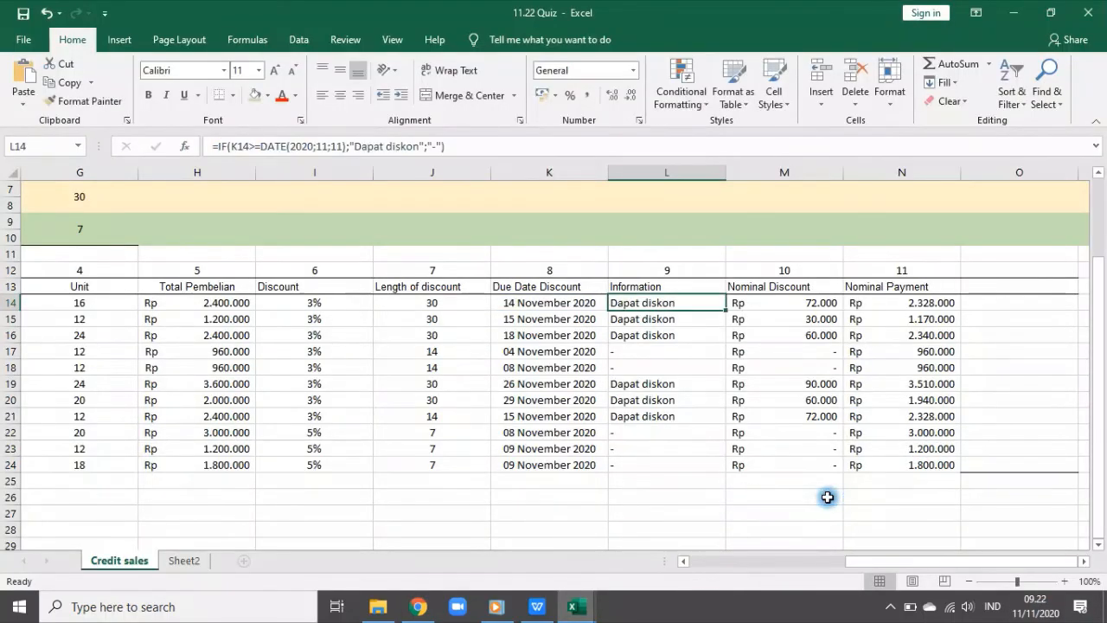
click(662, 510)
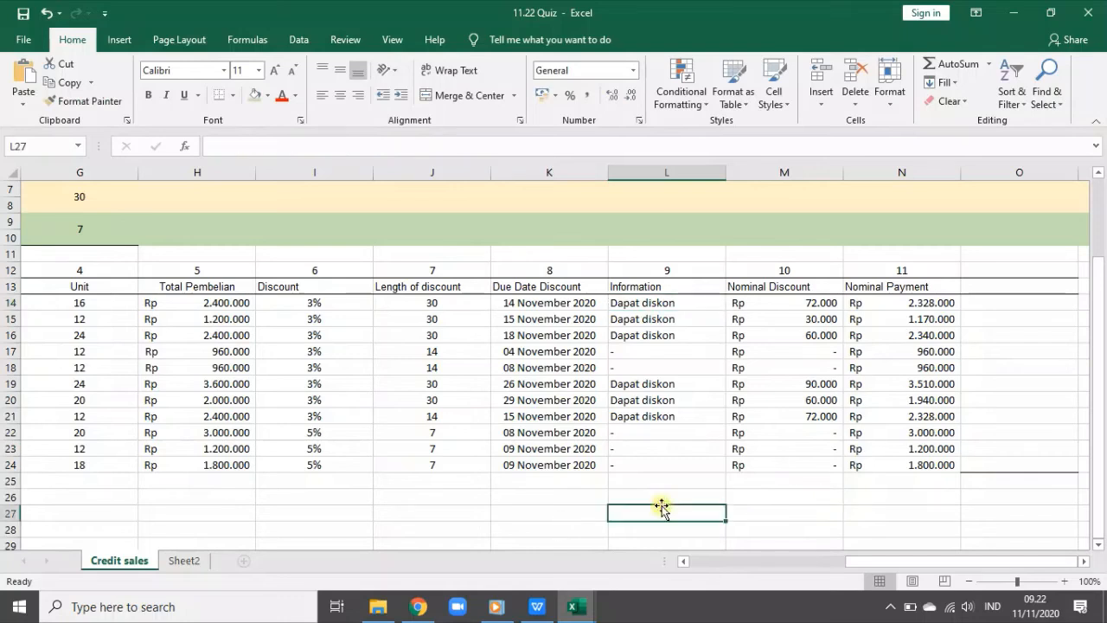
click(625, 306)
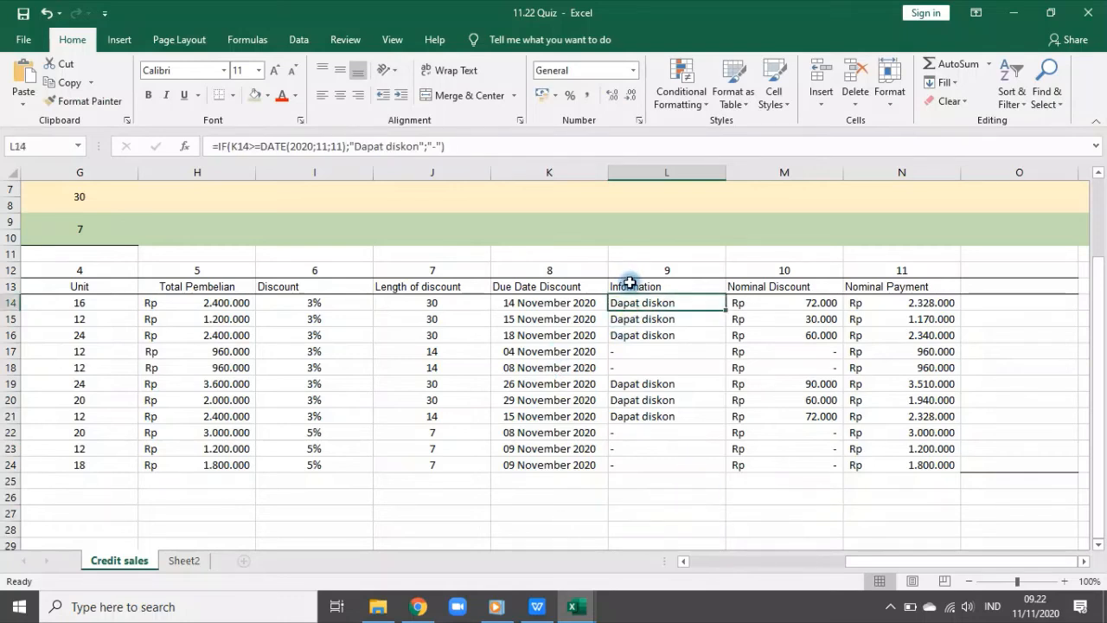
click(640, 353)
click(646, 453)
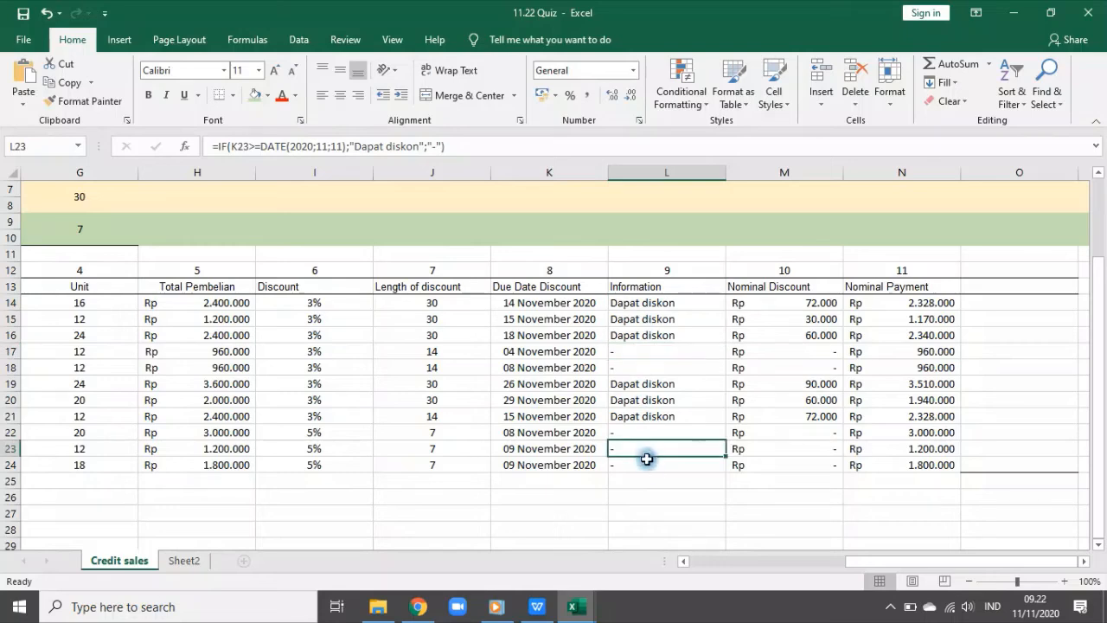
- Look over the criteria and the whole working table, and check the Nominal Payment formula in N14
drag(879, 562, 692, 560)
scroll(662, 420, up, 2)
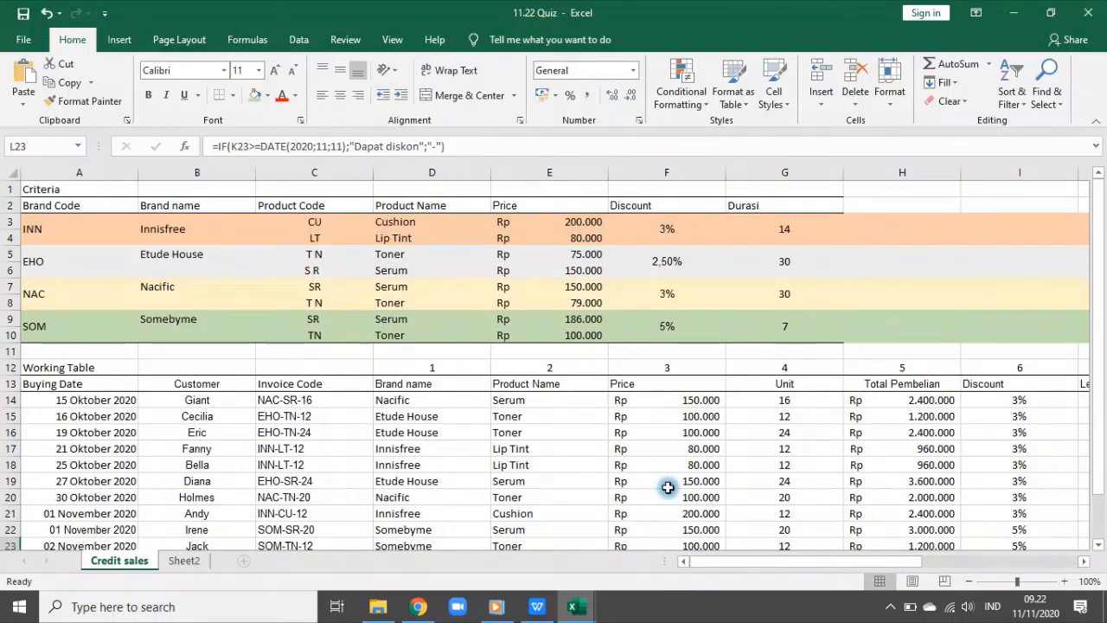
scroll(608, 485, down, 3)
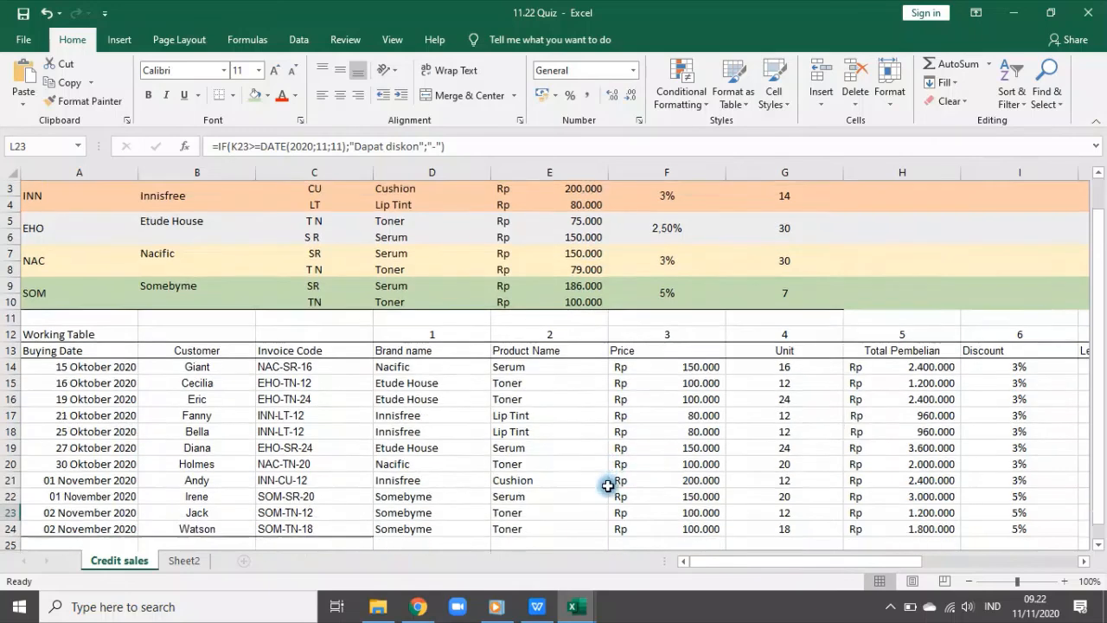
click(212, 493)
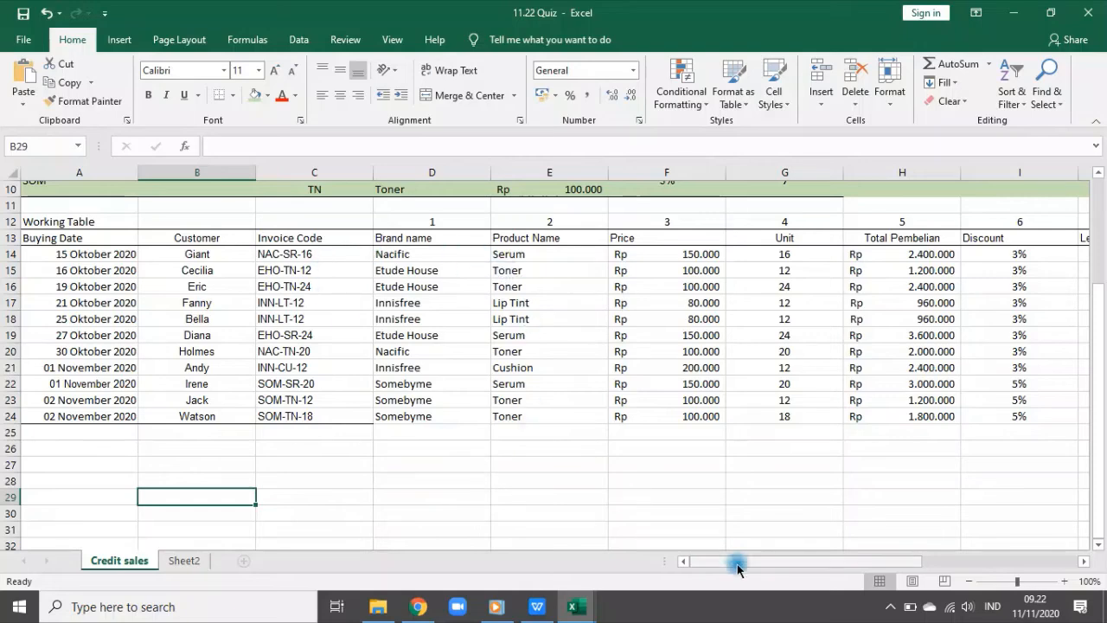
drag(731, 561, 1021, 536)
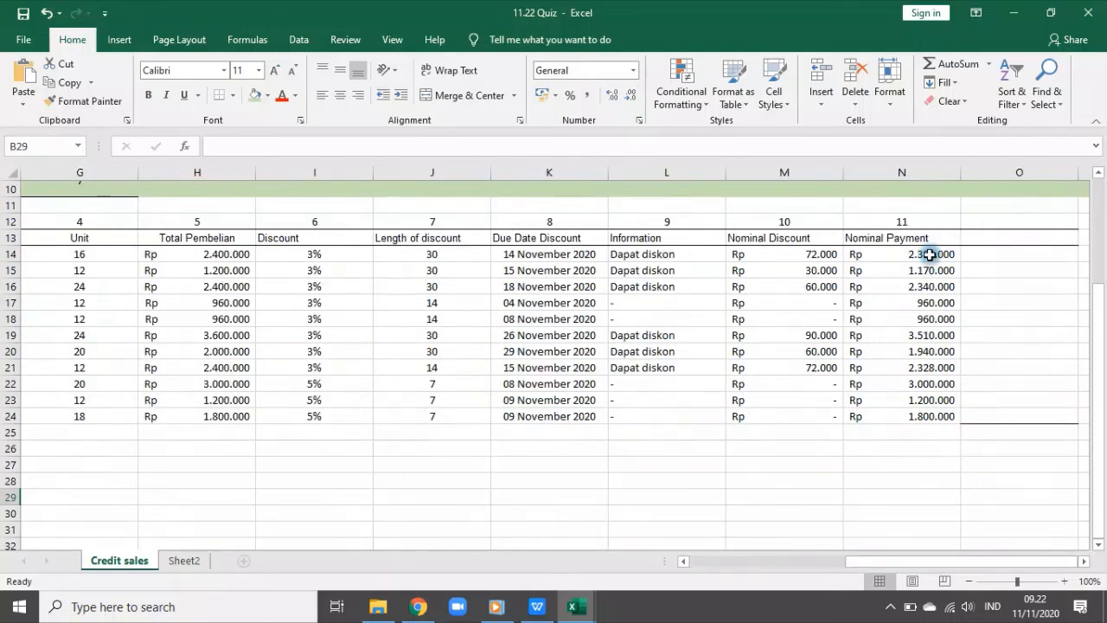
click(929, 254)
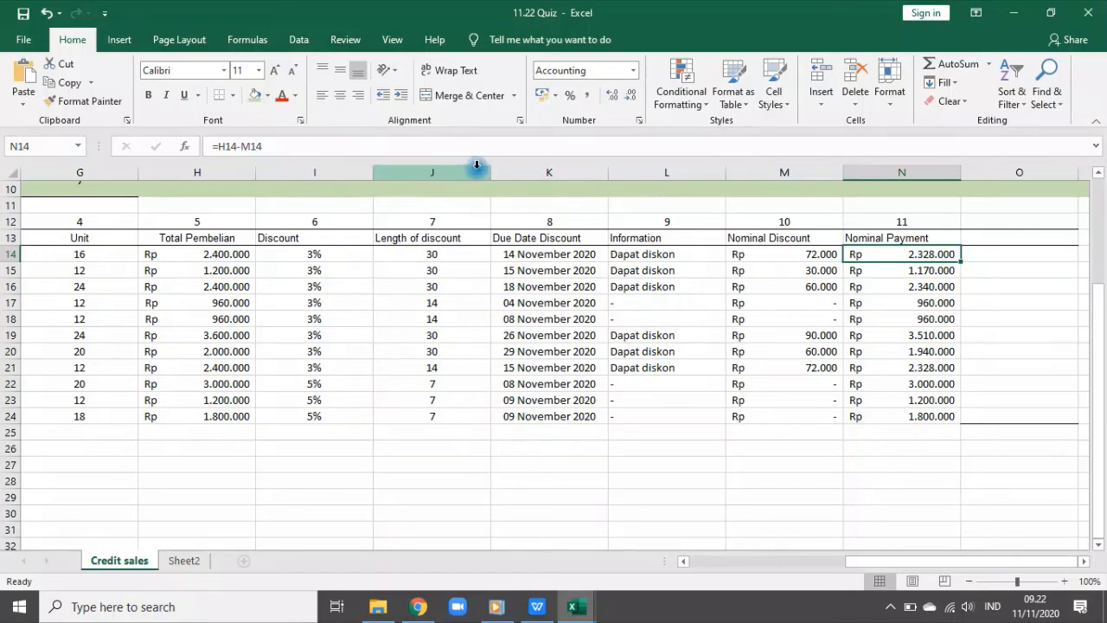
- Check the Nominal Payment formula in N15 and look over the column from N14 to N24
key(Down)
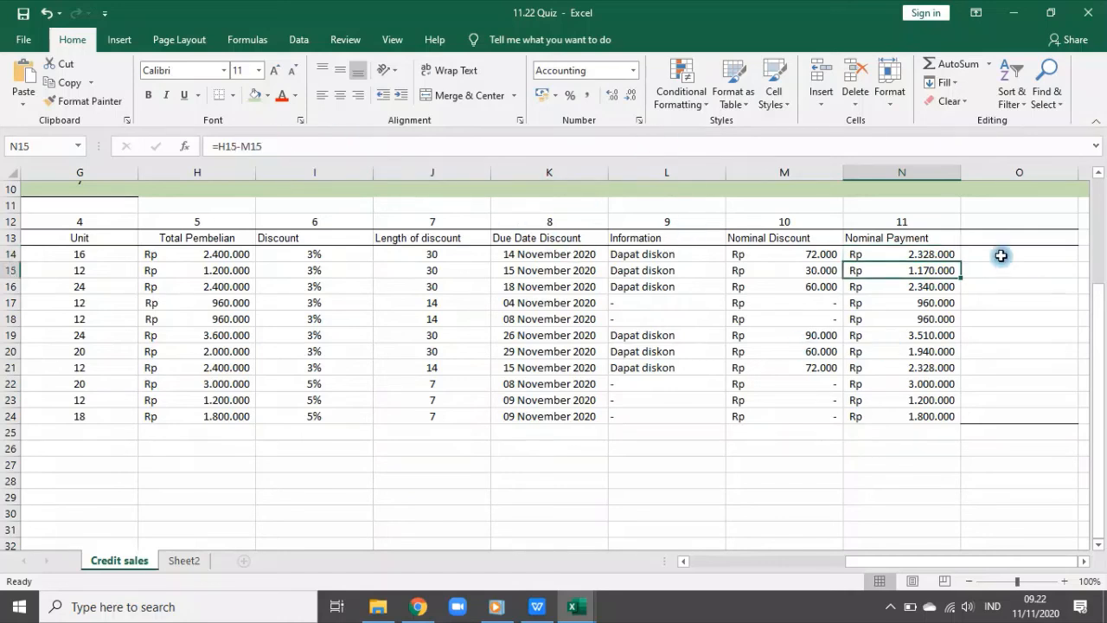
drag(909, 254, 890, 412)
click(942, 467)
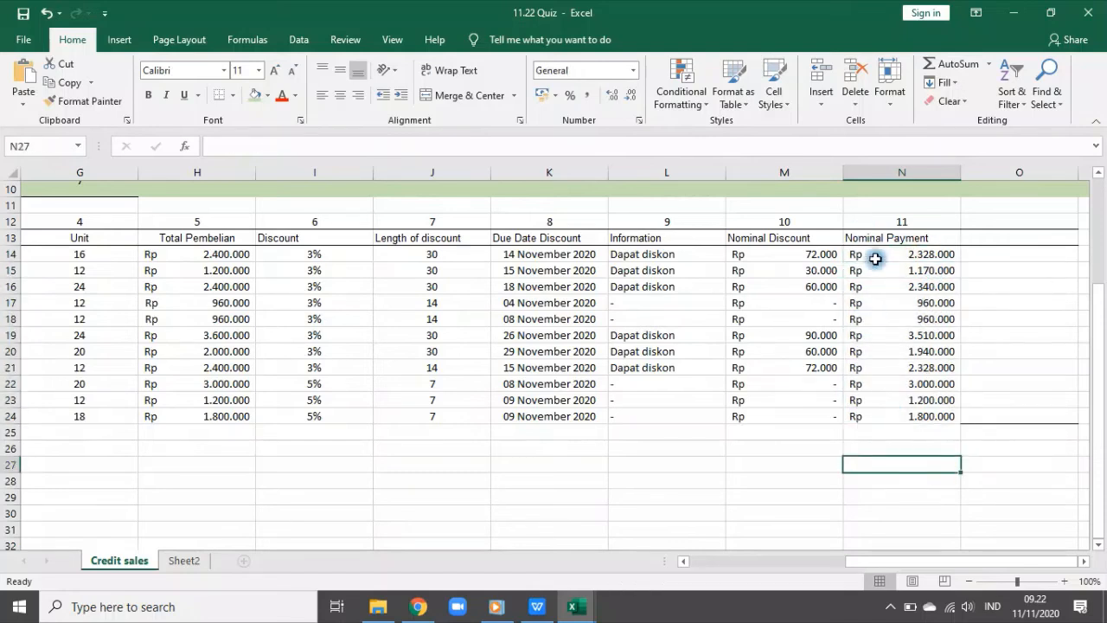
- Put an apostrophe before the formula in N14 so it shows as text, and fill it down through N24
click(875, 259)
click(207, 147)
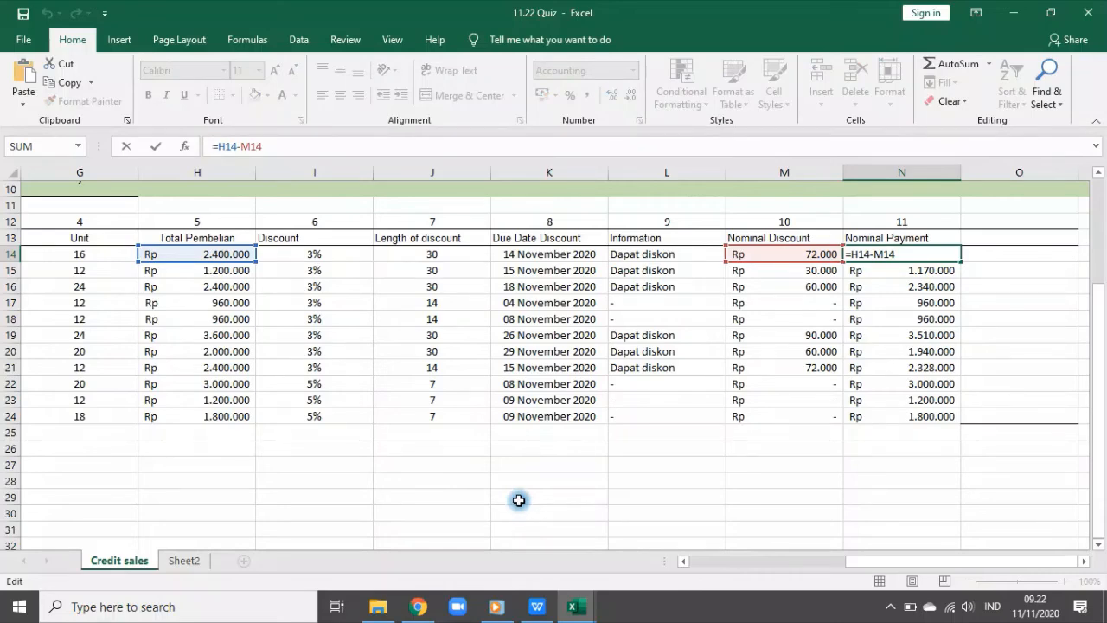
text(')
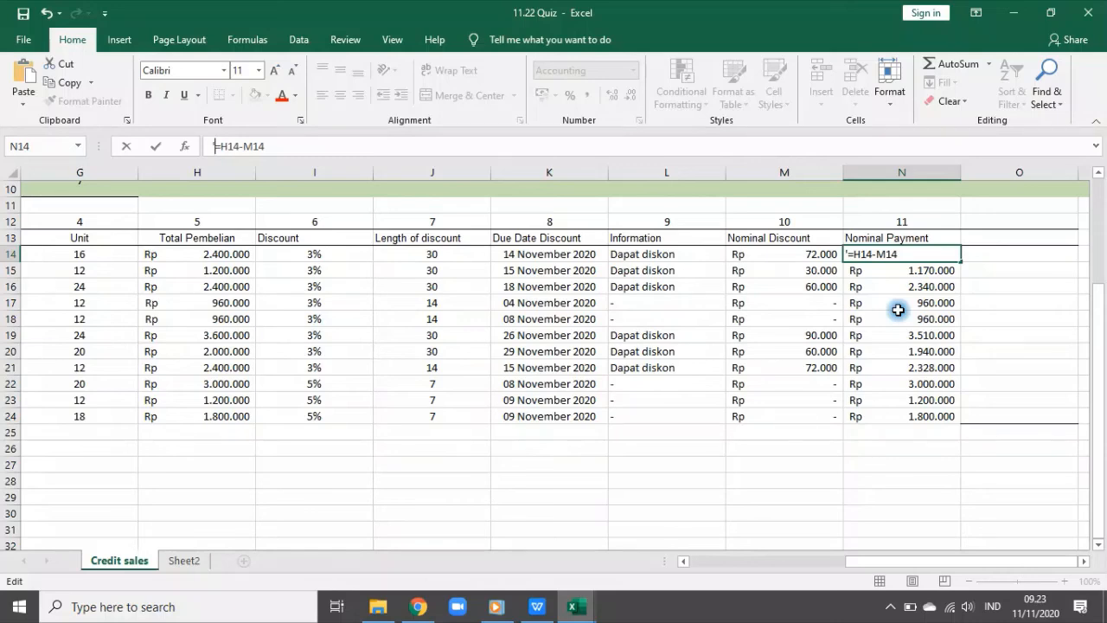
key(Return)
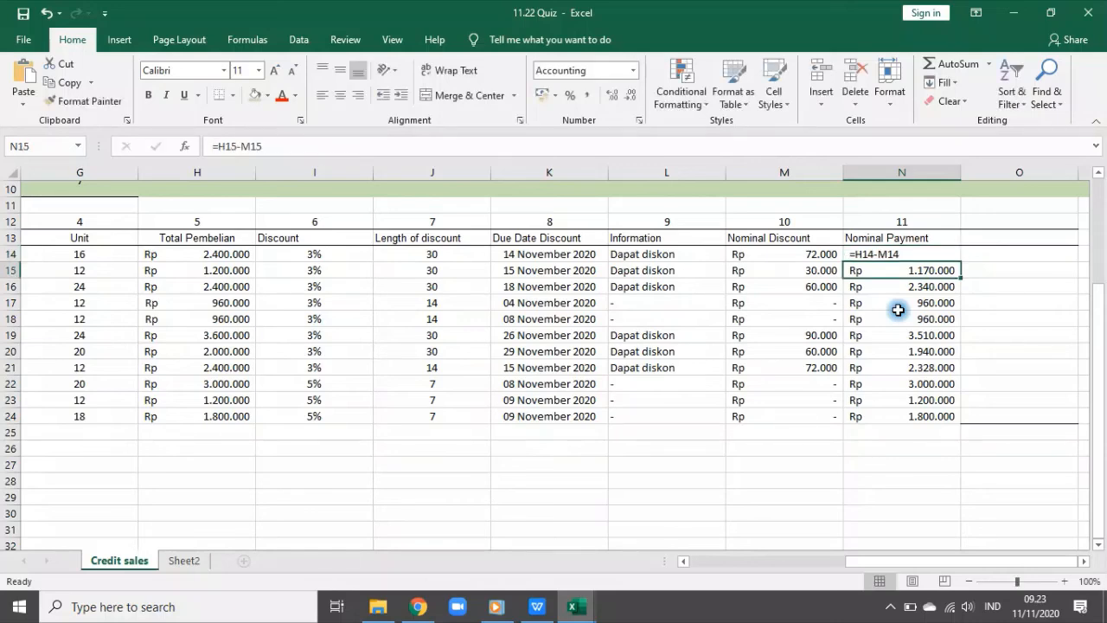
click(918, 253)
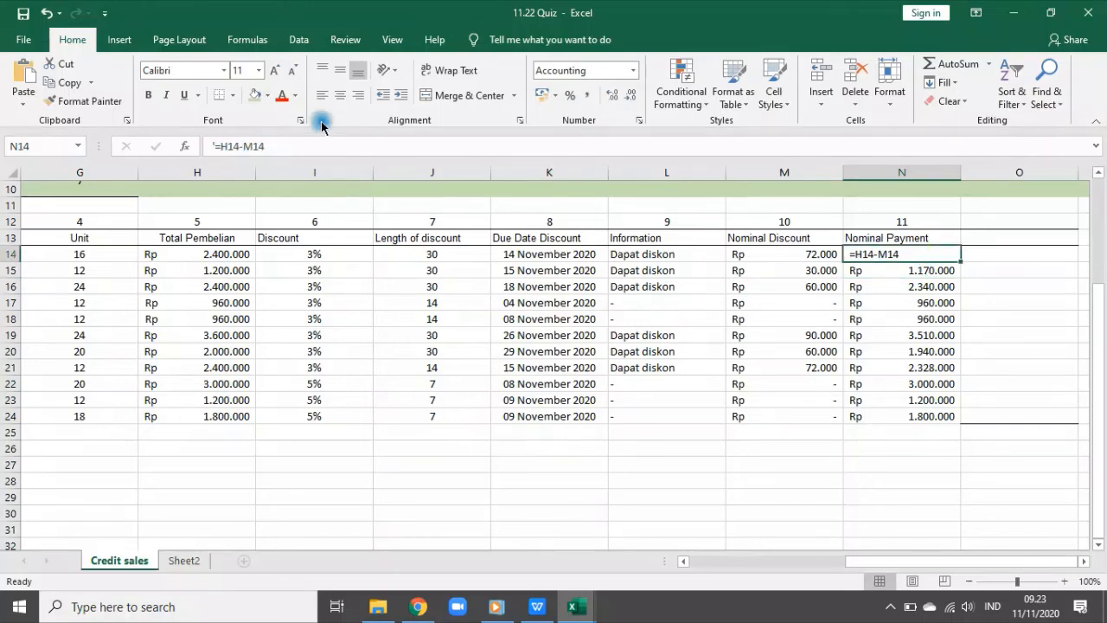
key(Down)
click(905, 252)
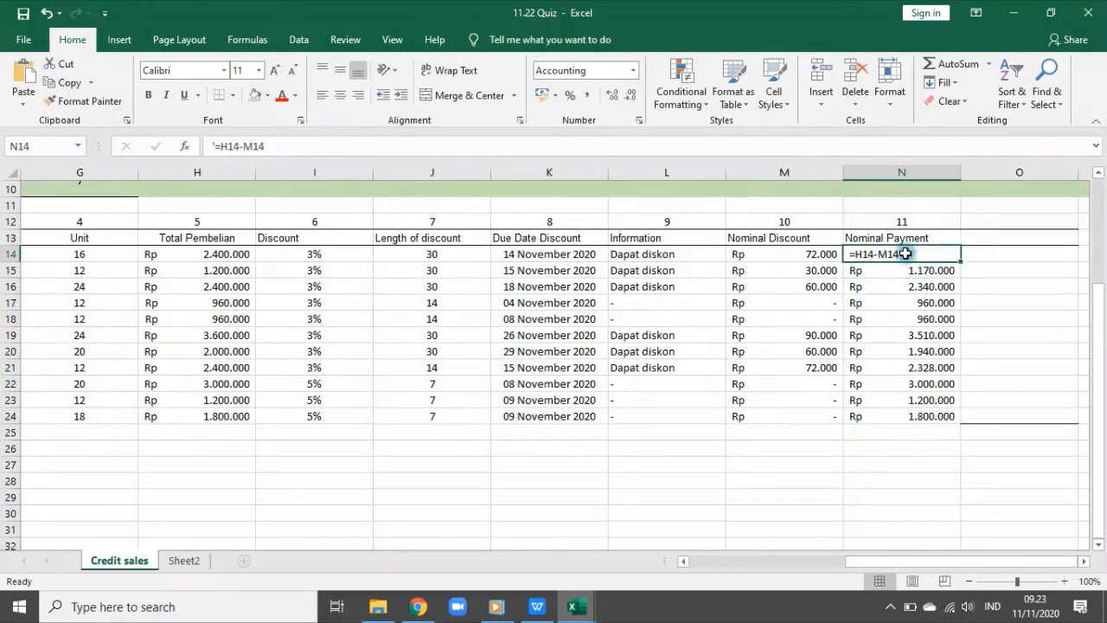
double_click(962, 261)
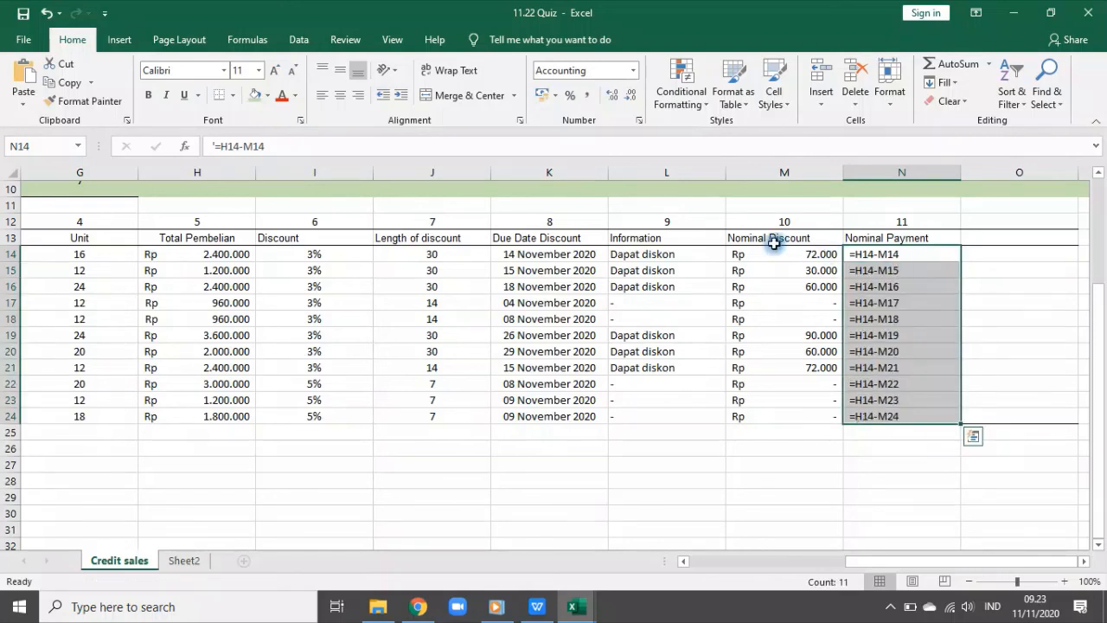
- Examine the full formula text stored in N14 and leave the cell without editing it
click(776, 249)
click(878, 254)
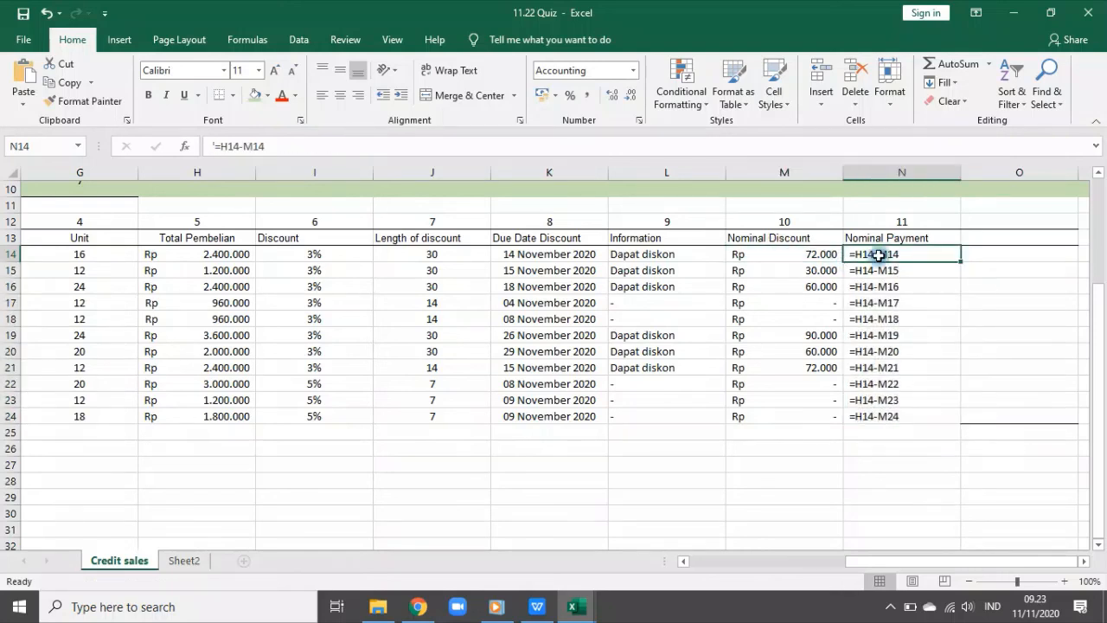
click(296, 143)
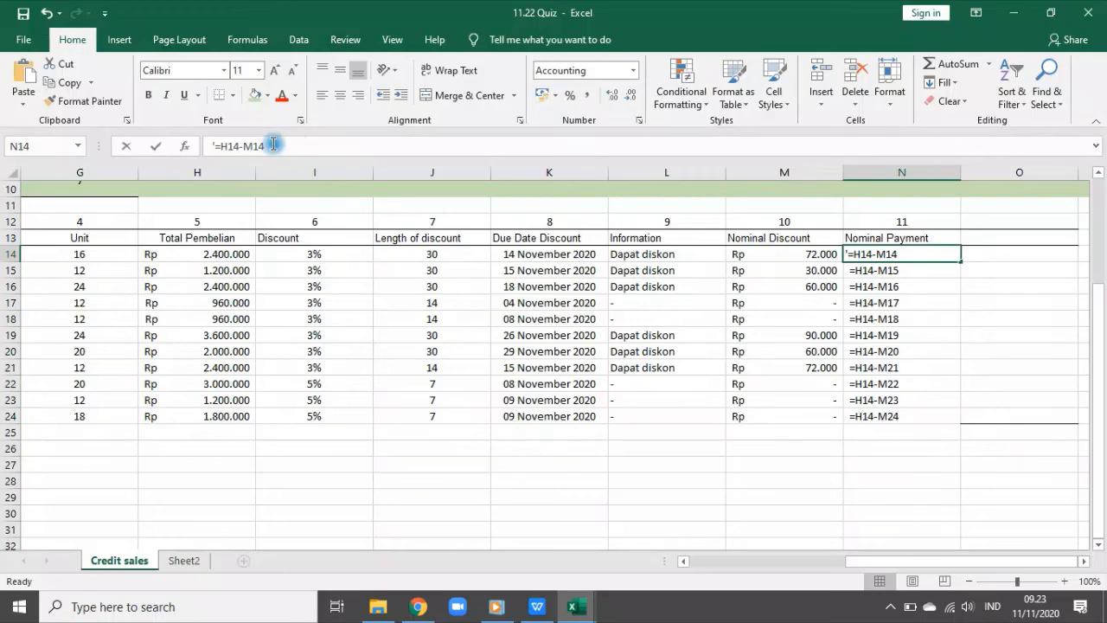
drag(272, 143, 191, 149)
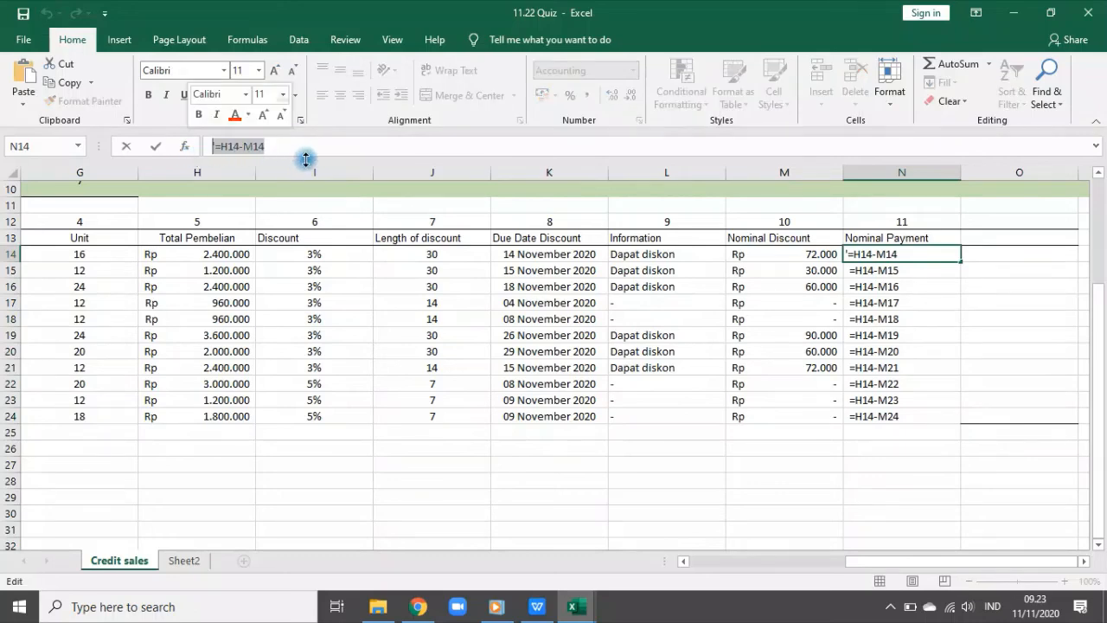
key(Escape)
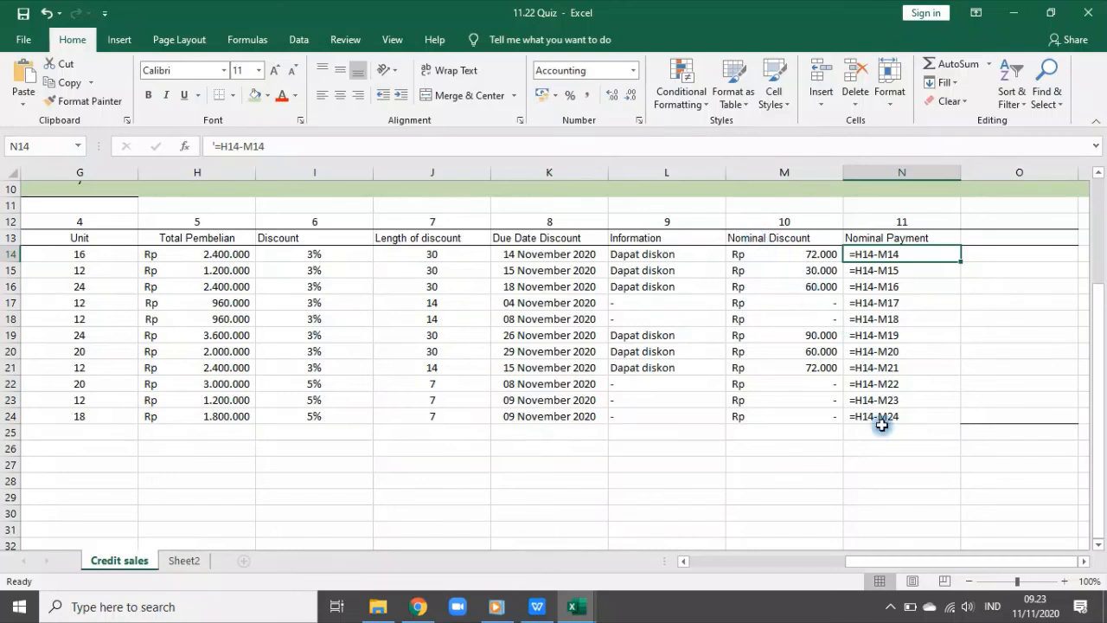
- Put an apostrophe before the Nominal Discount formula in M14 so it shows as text
click(772, 253)
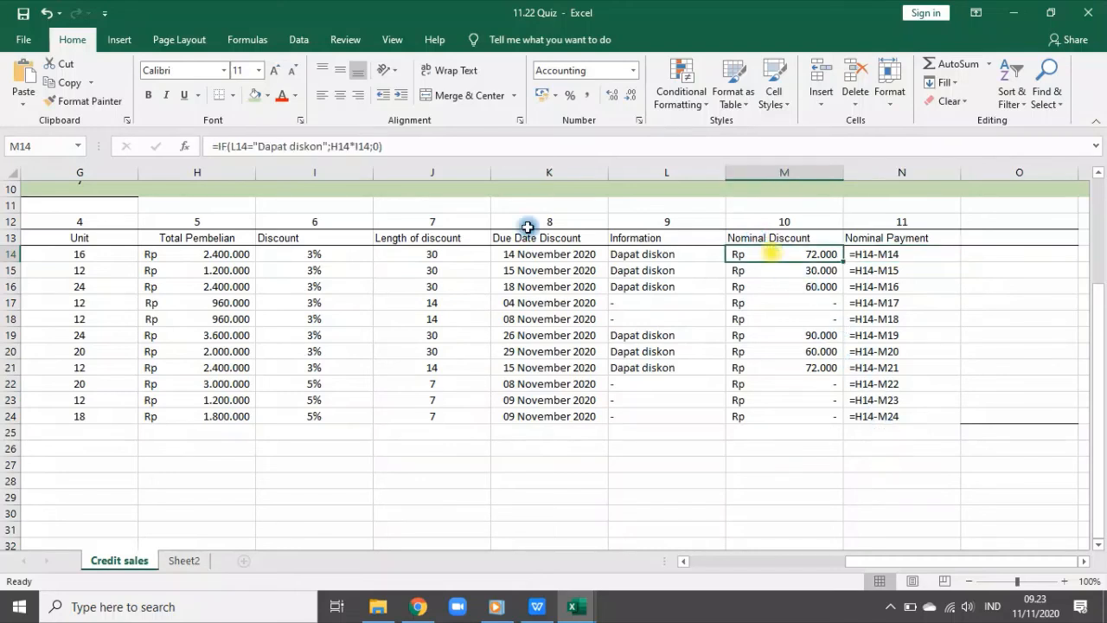
click(209, 147)
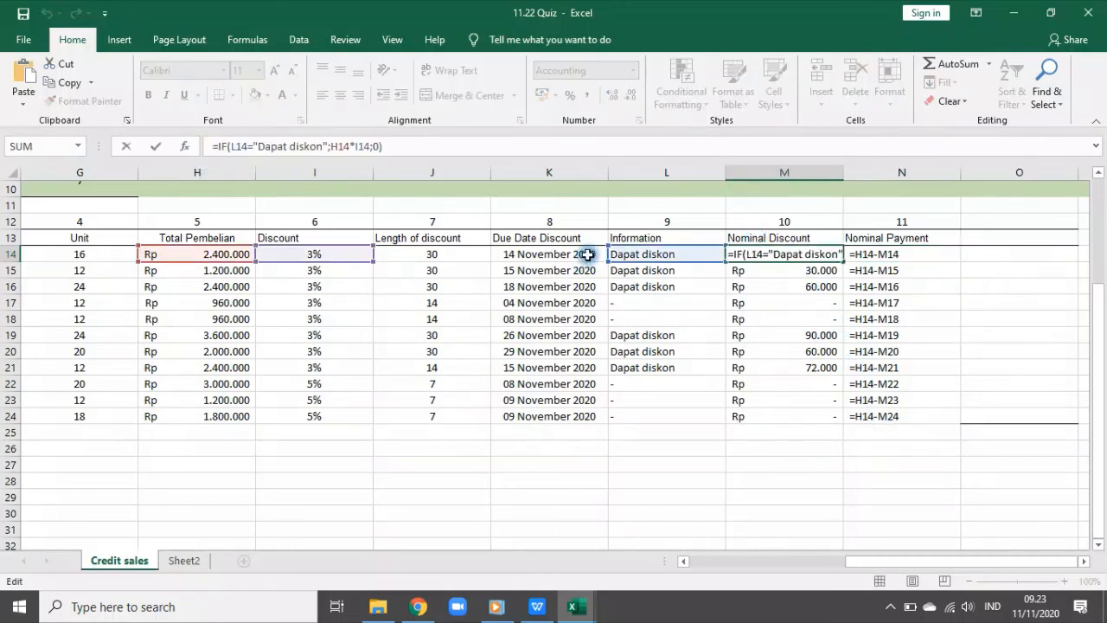
key(Return)
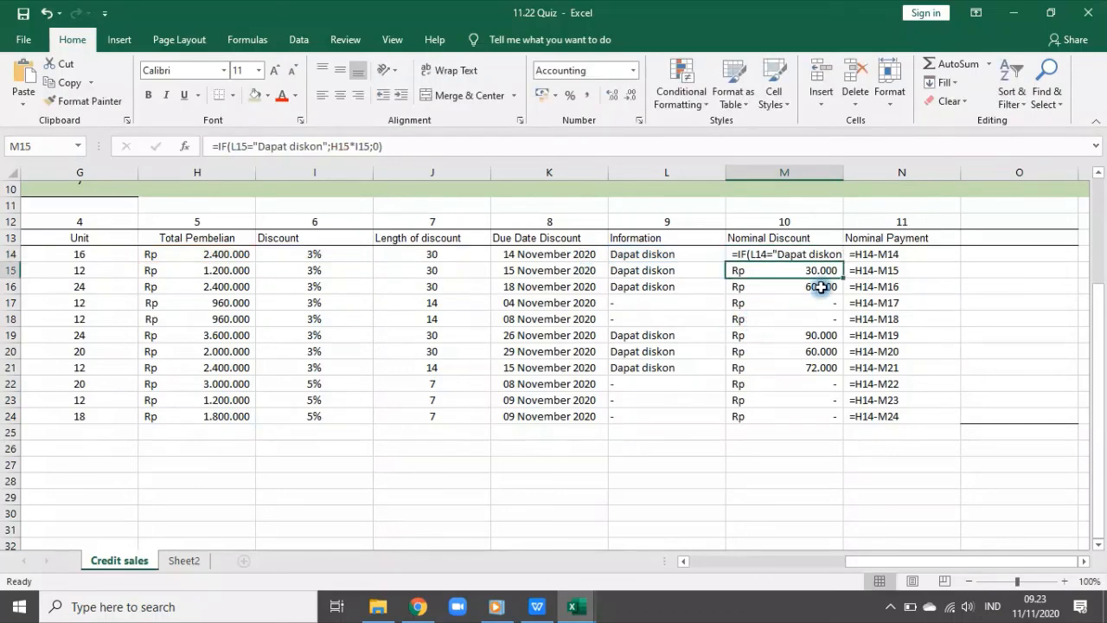
- Fill the formula text from M14 down through M24 and autofit the width of column M
click(826, 254)
double_click(843, 261)
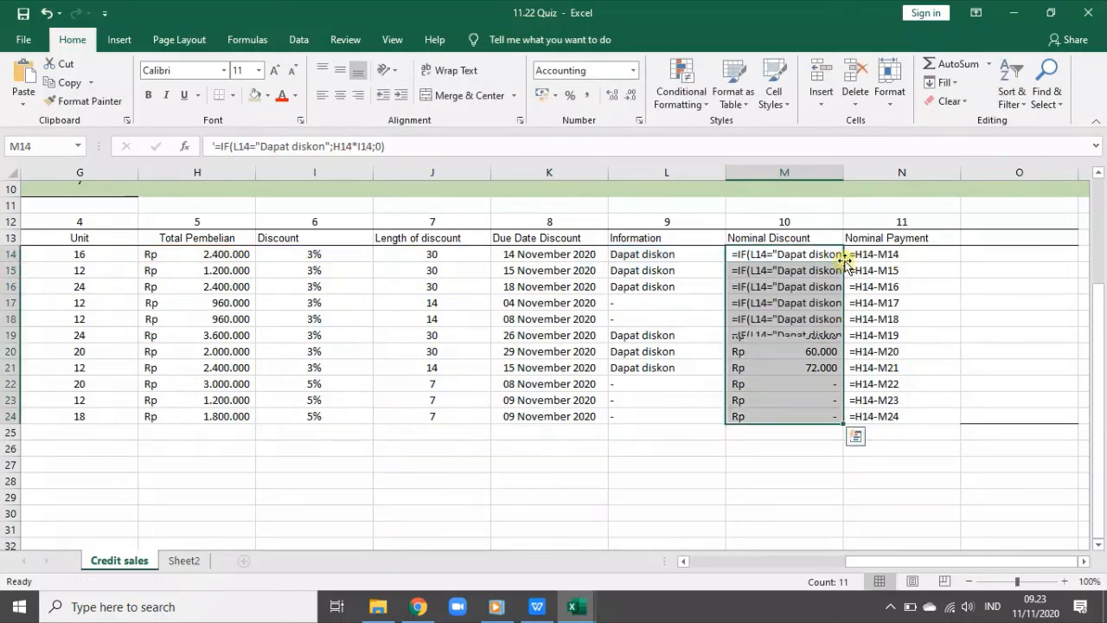
double_click(843, 172)
click(990, 383)
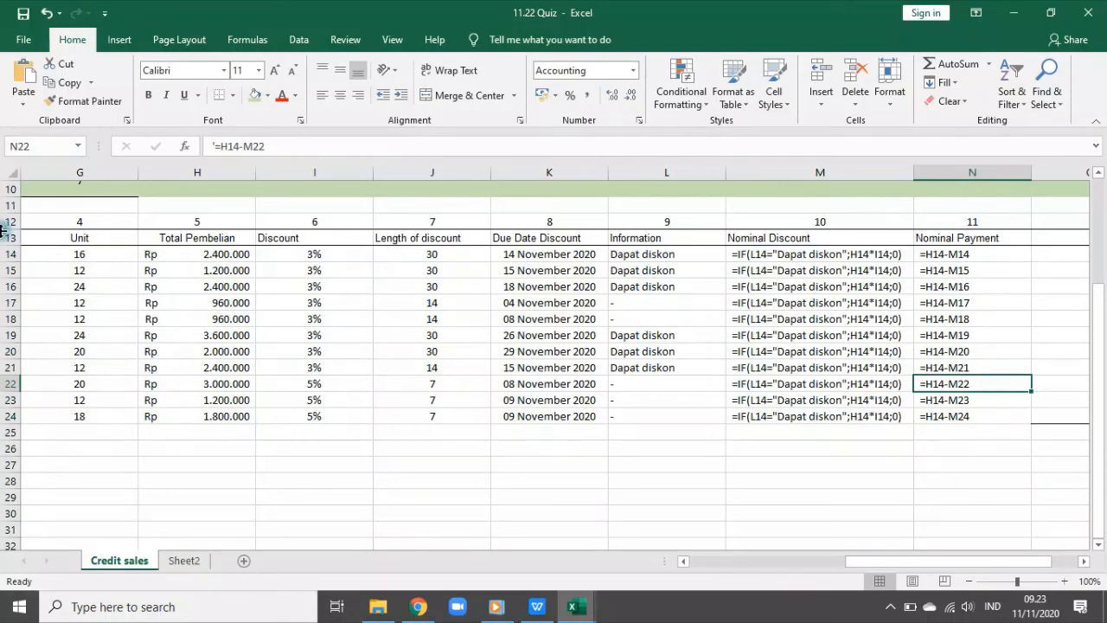